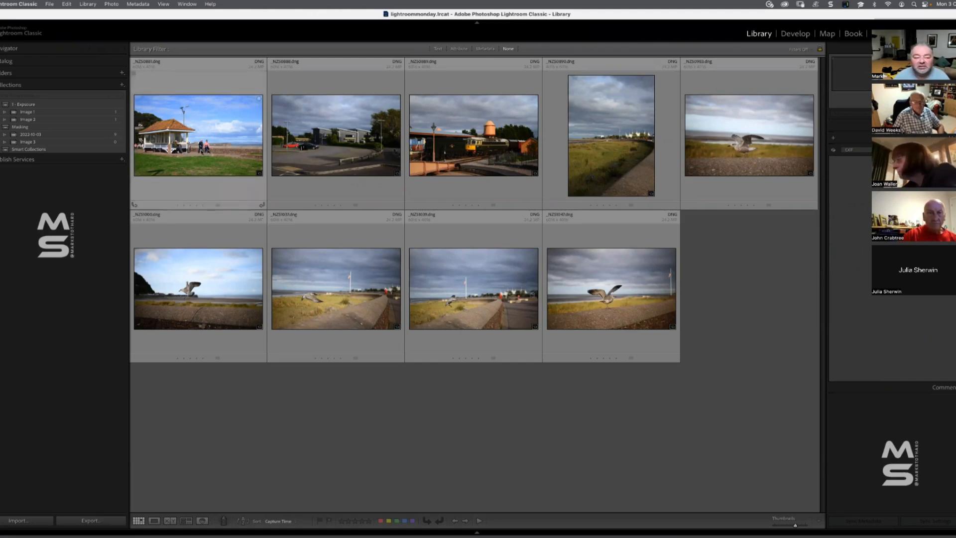
Open the seaside shelter photo in Loupe view and show its file information overlay
left_click(198, 135)
double_click(203, 150)
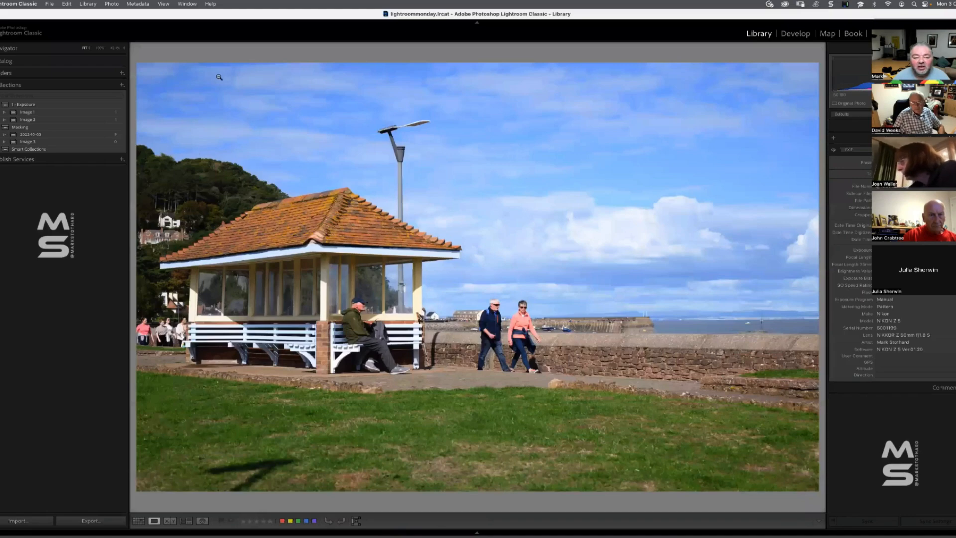
key("i")
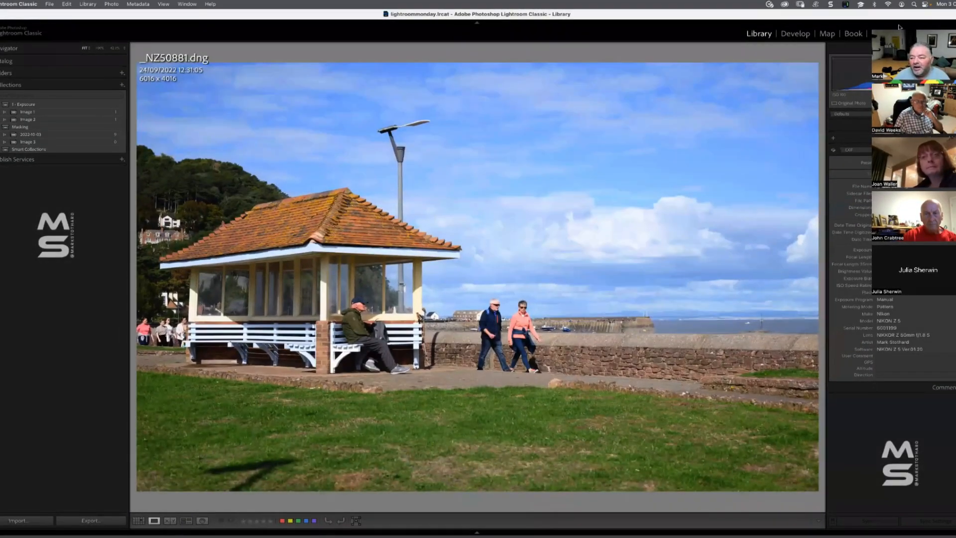
left_click(895, 26)
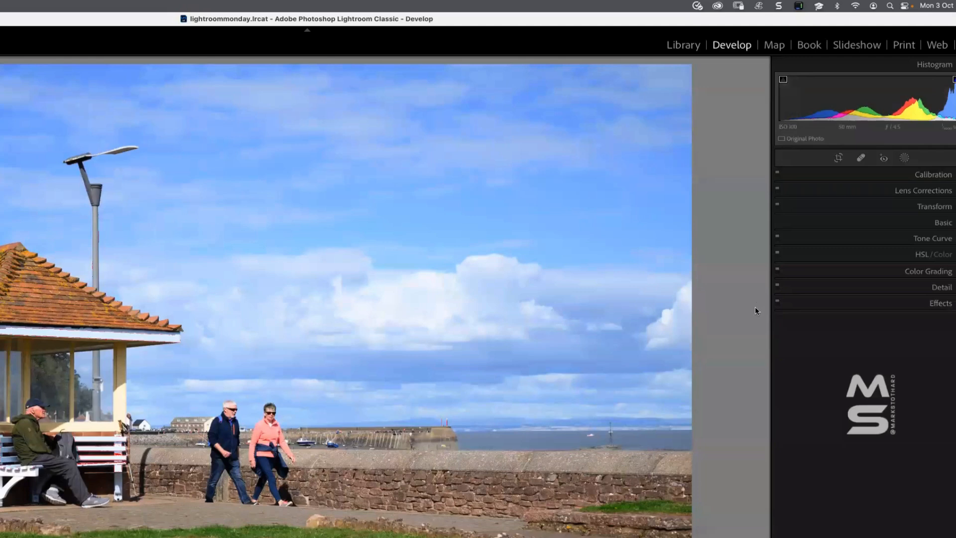
Apply the Nikon Z 5 profile to the shelter photo from the Profile Browser
left_click(934, 175)
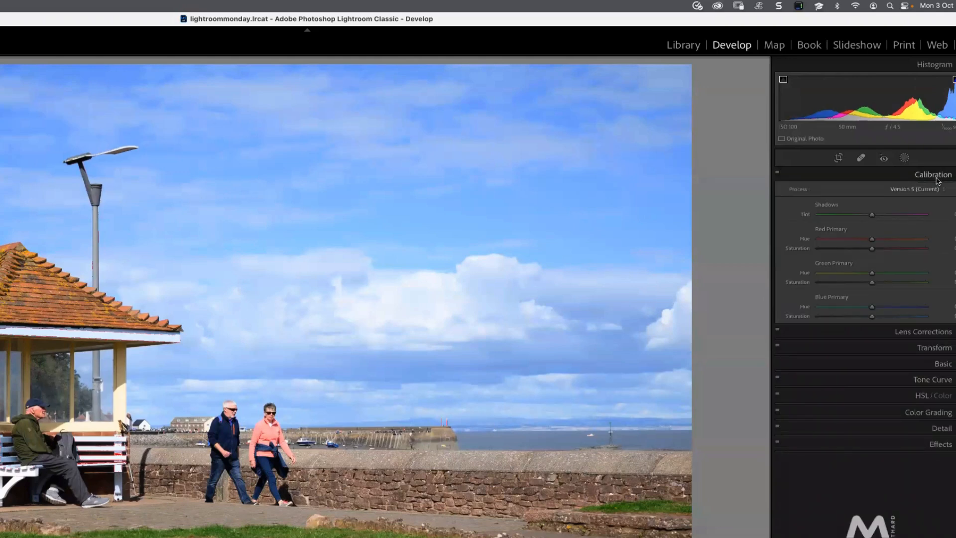
left_click(936, 175)
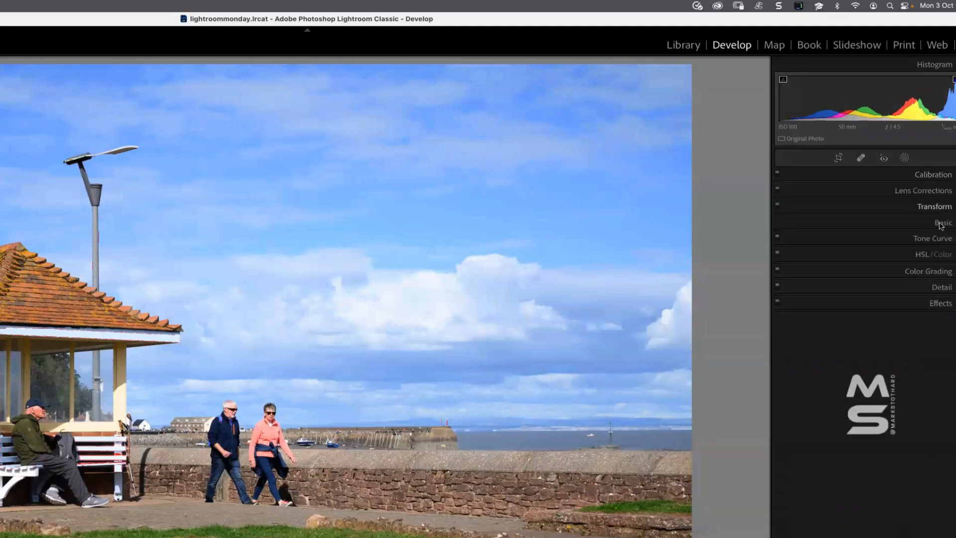
left_click(942, 224)
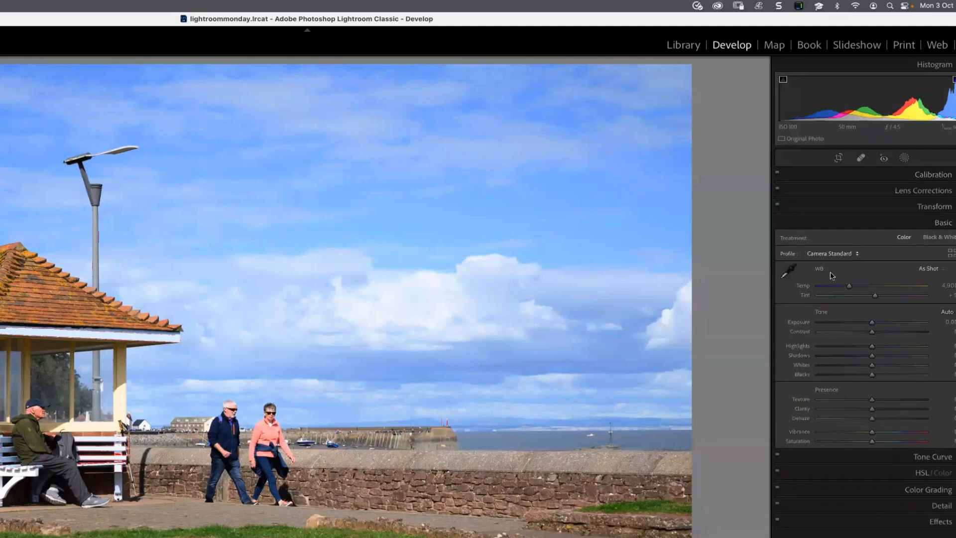
left_click(831, 253)
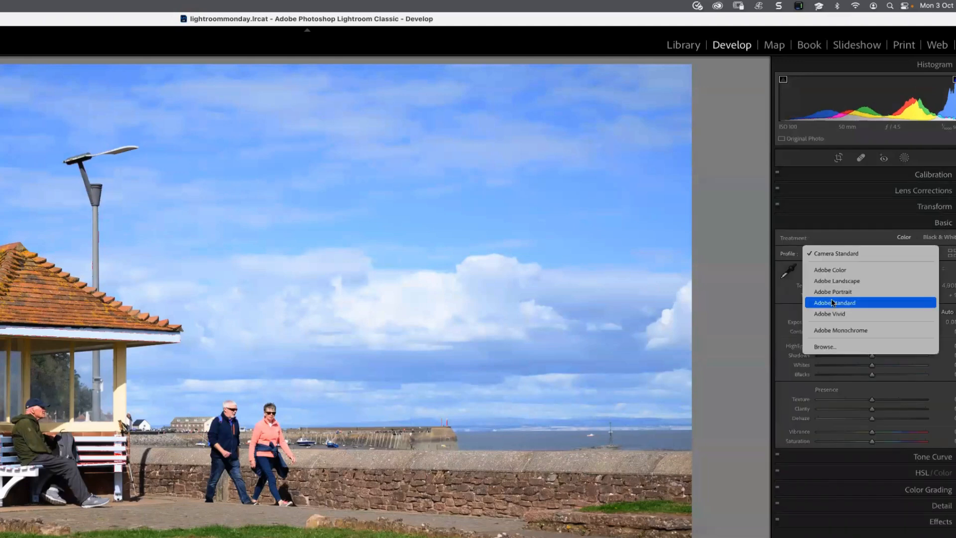
left_click(832, 348)
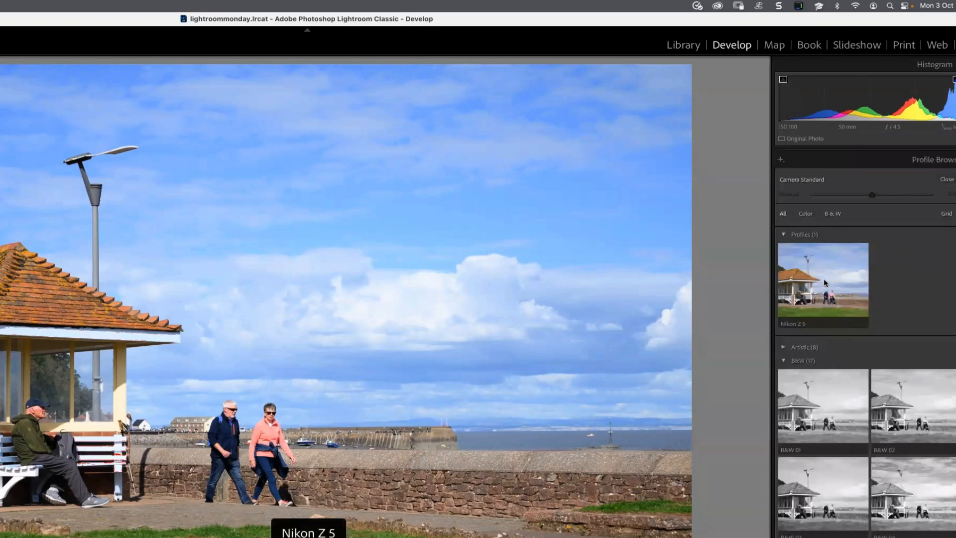
left_click(825, 283)
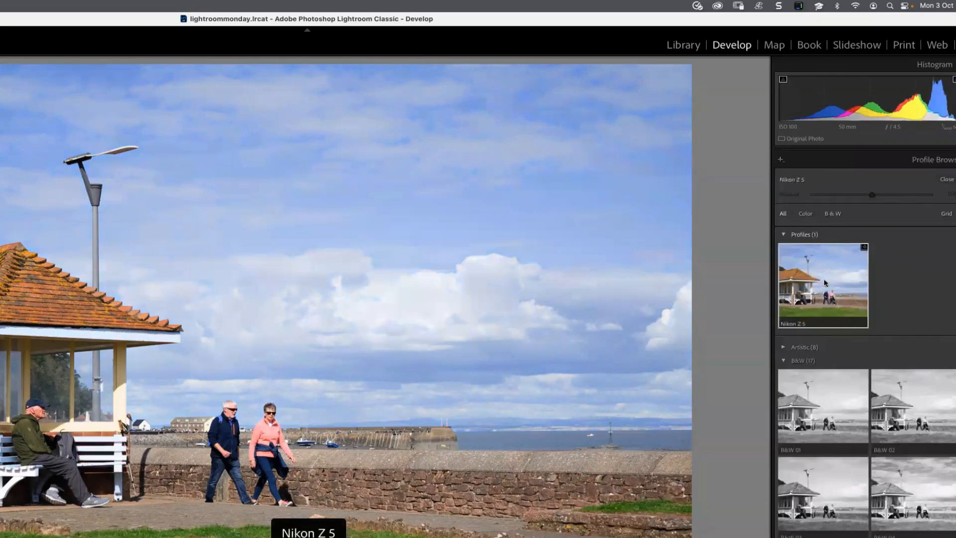
left_click(947, 180)
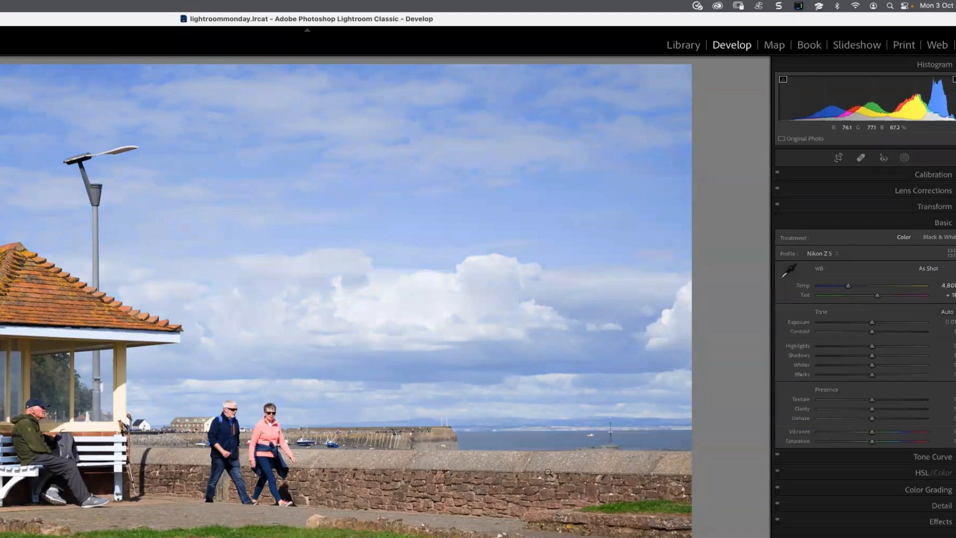
Apply the automatic tone settings, lower Whites and Blacks using the clipping preview, and inspect the seated man up close
left_click(943, 314)
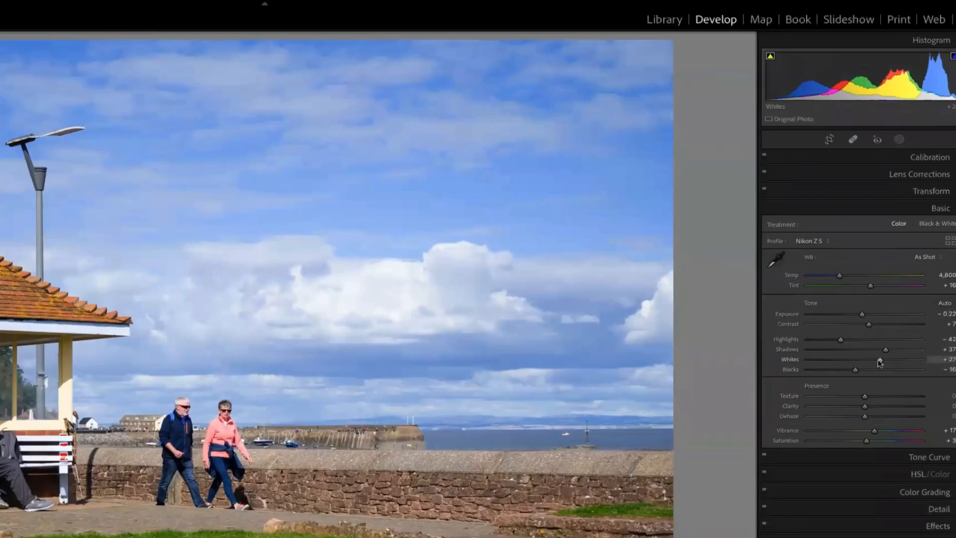
left_click_drag(849, 427, 851, 426, "alt")
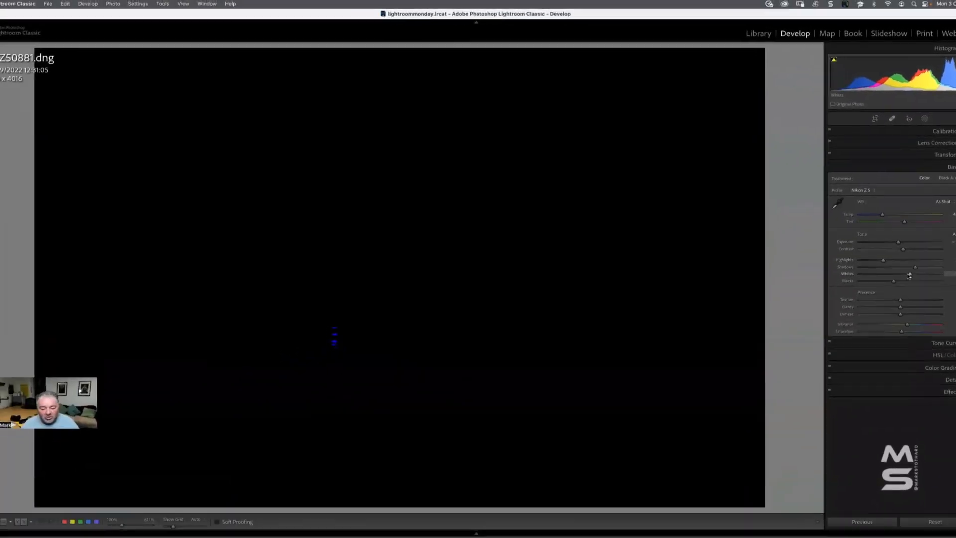
left_click_drag(909, 275, 897, 283, "alt")
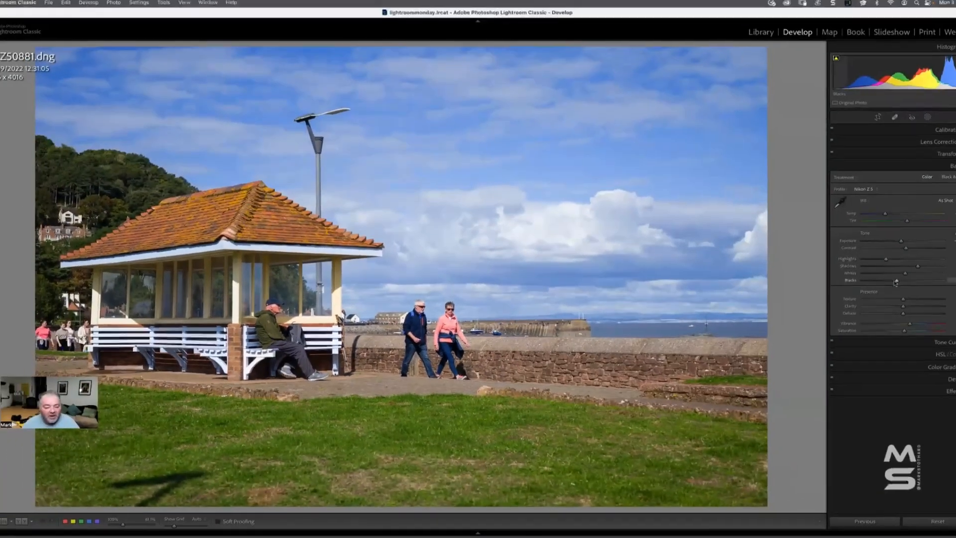
left_click_drag(897, 281, 890, 284)
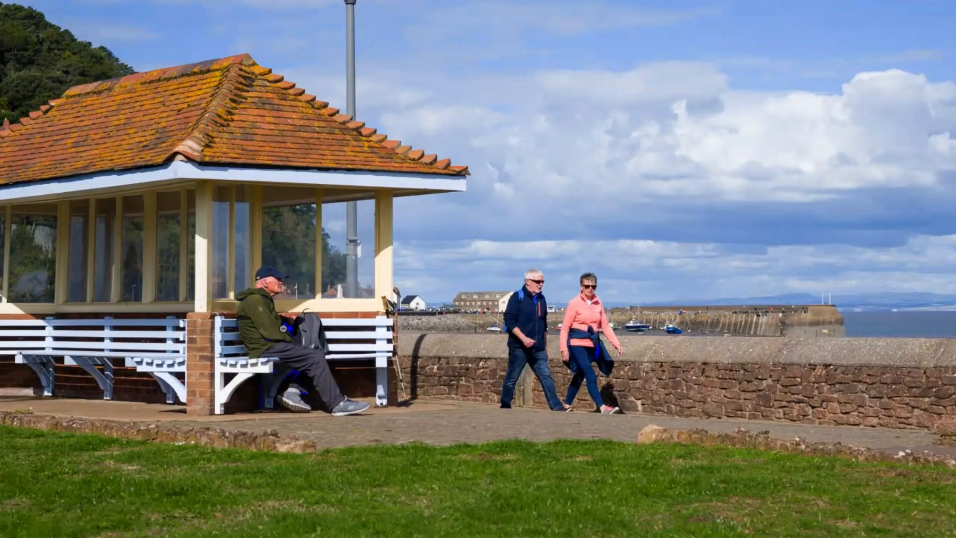
left_click(341, 320)
left_click(296, 321)
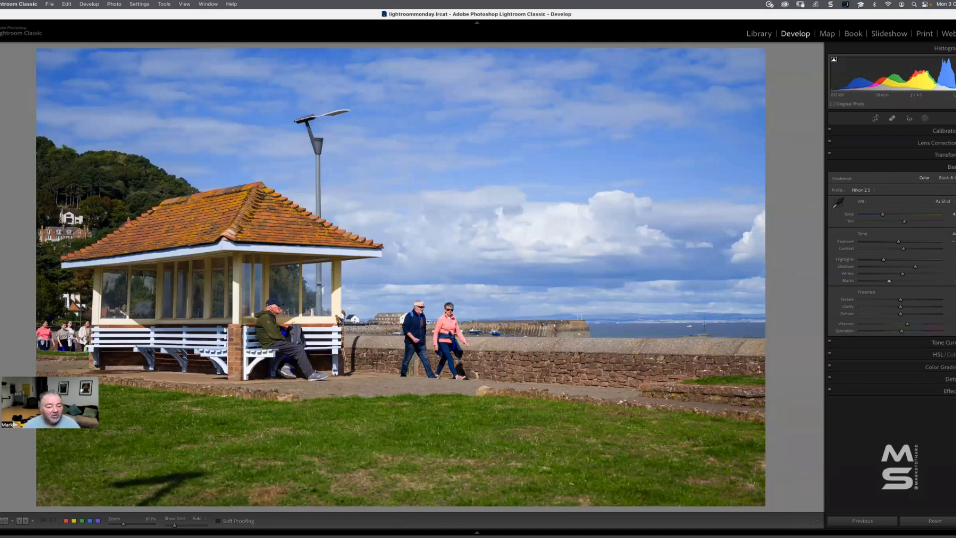
Create a virtual copy of the edited shelter photo and return to the Library grid
right_click(466, 157)
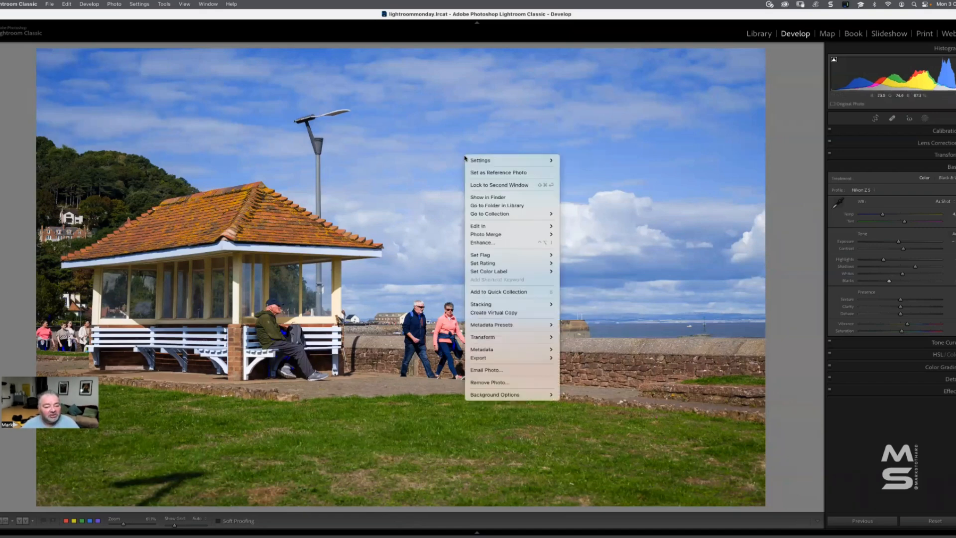
left_click(523, 312)
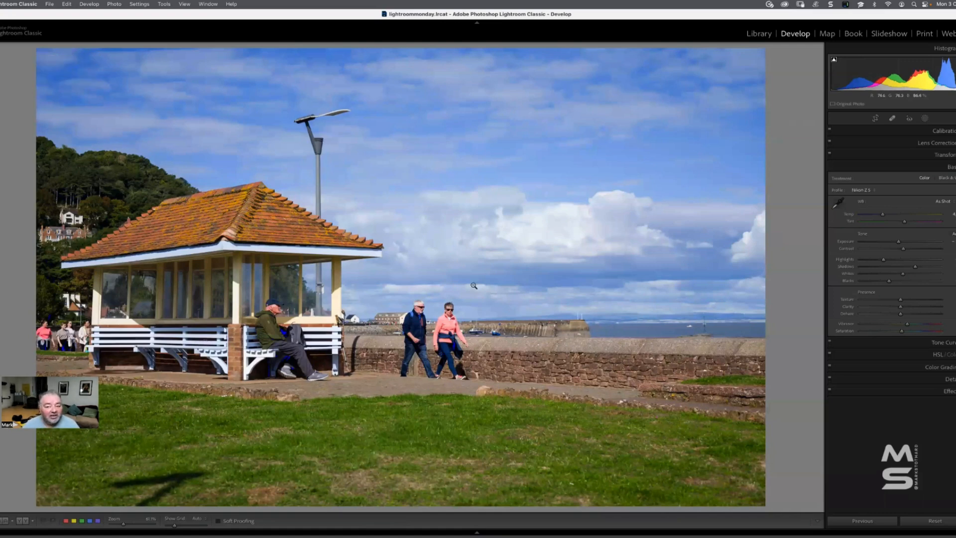
key("g")
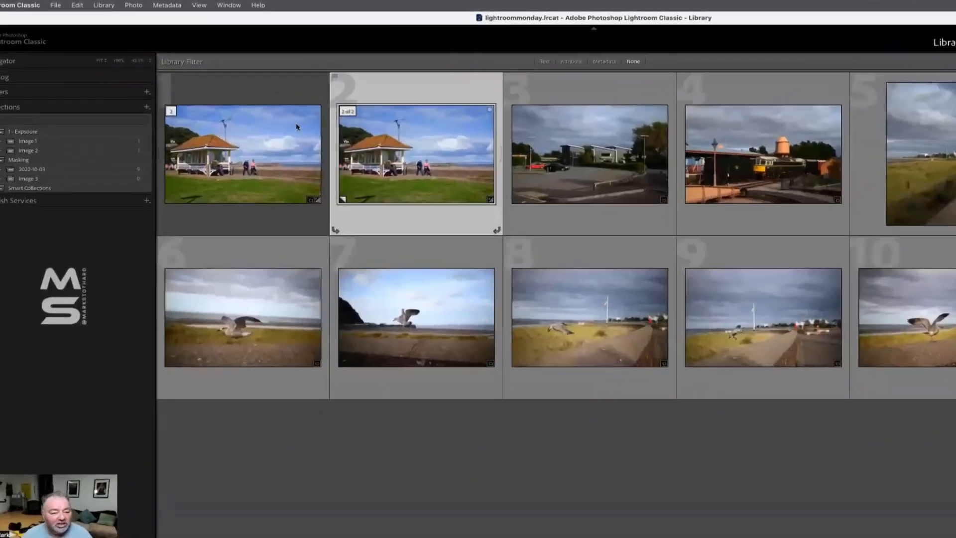
Show the original shelter photo's DNG file in Finder and return to the photo grid
left_click(260, 143)
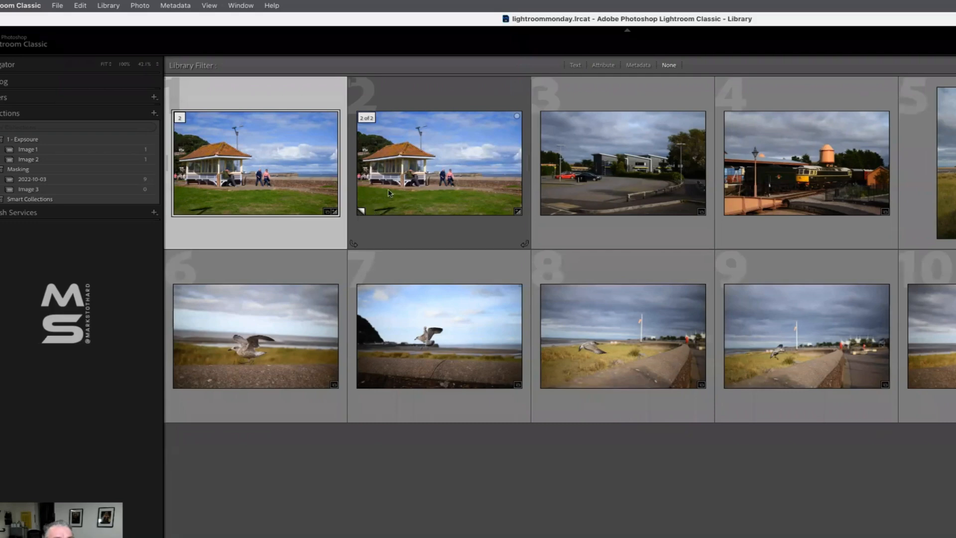
right_click(261, 164)
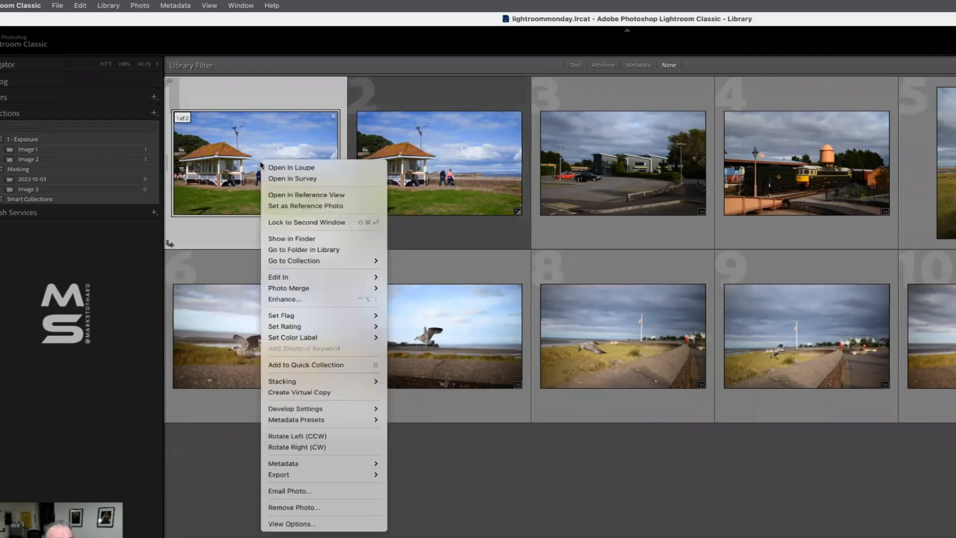
left_click(297, 239)
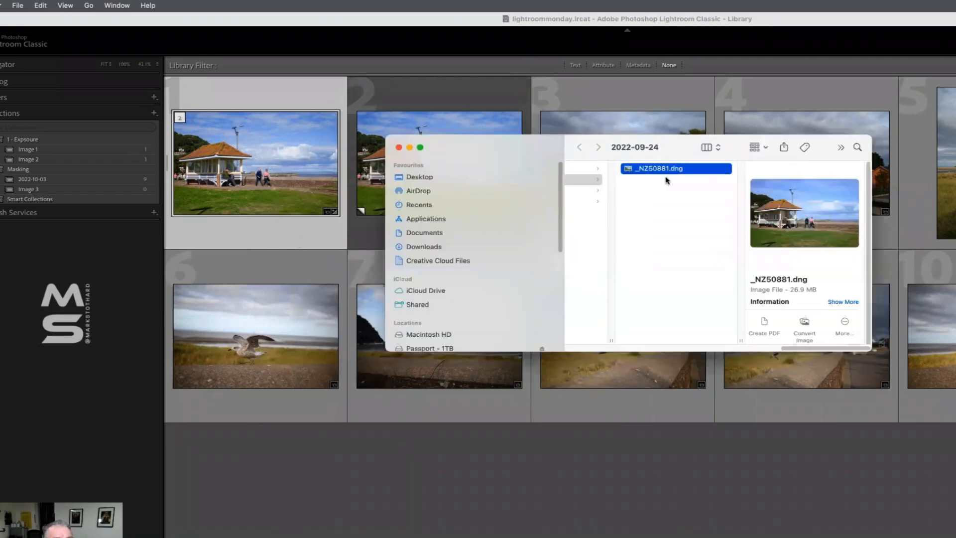
left_click_drag(518, 159, 517, 223)
left_click(457, 142)
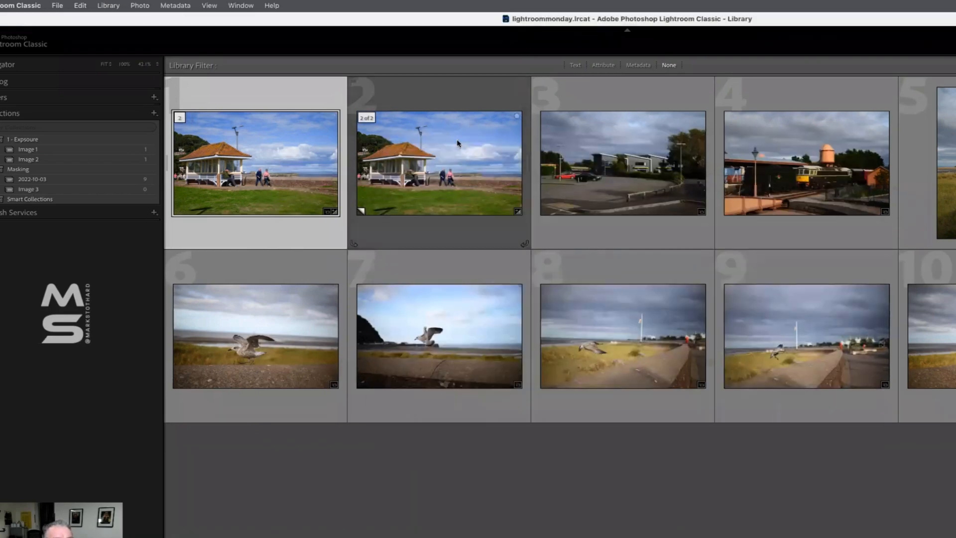
Compare the original and virtual copy thumbnails, recheck the 2022-09-24 folder in Finder, and switch back to Lightroom Classic
left_click(458, 142)
left_click(287, 155)
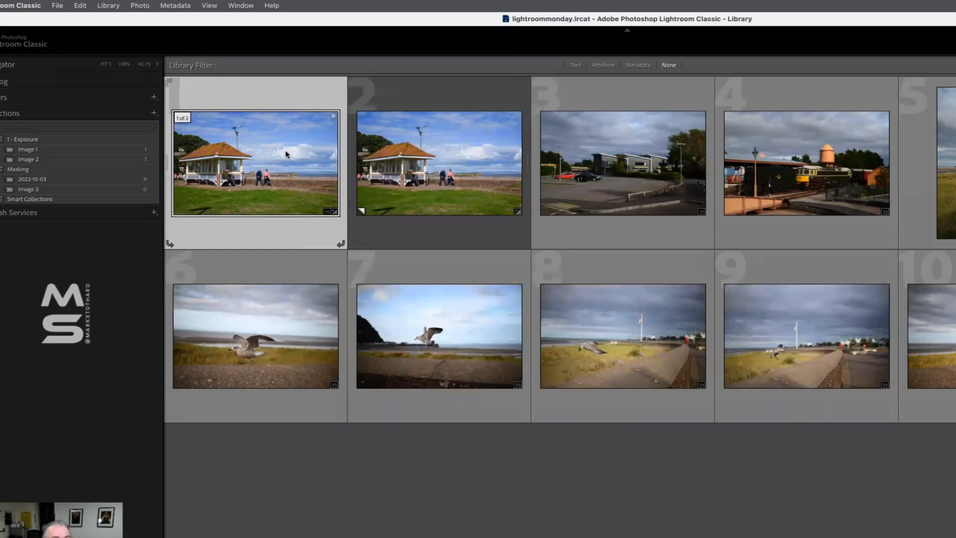
left_click(418, 171)
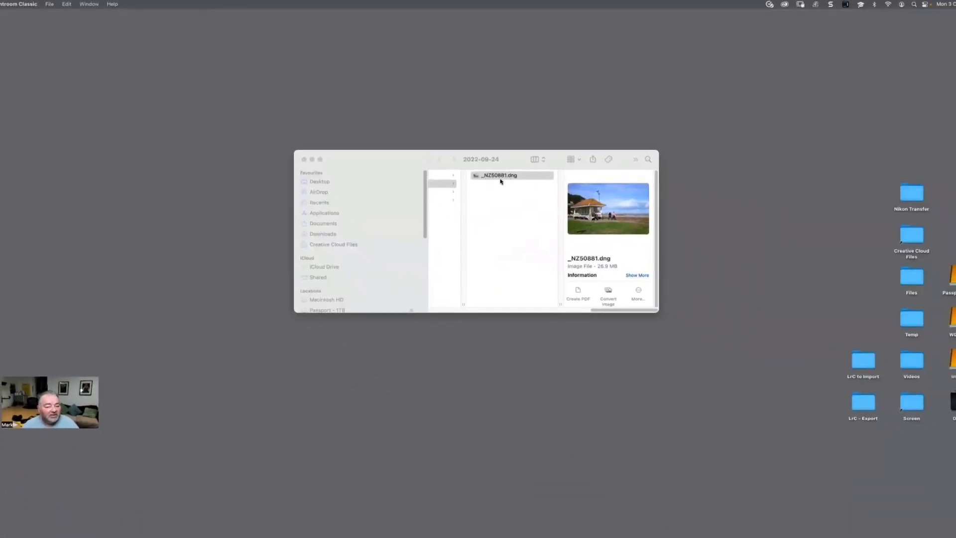
left_click(501, 180)
mouse_move(390, 531)
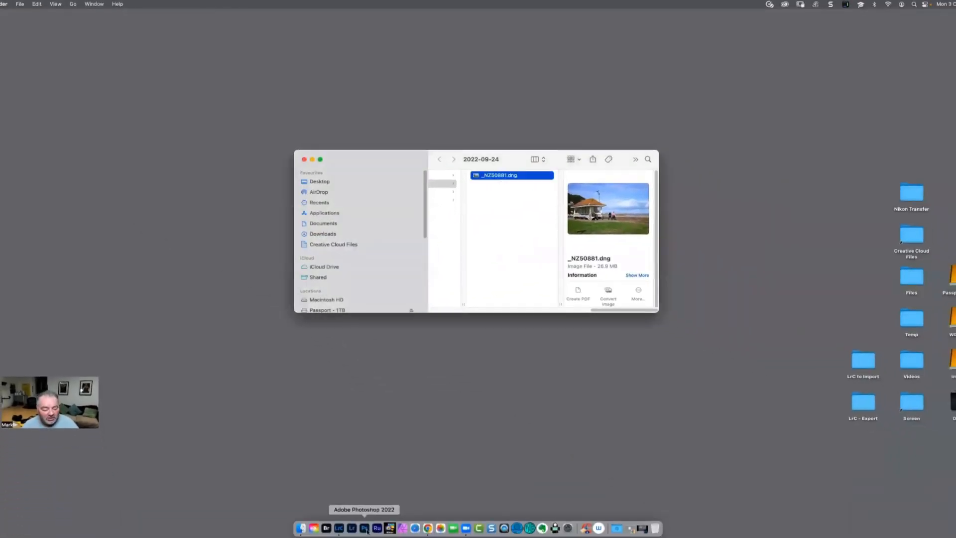
left_click(347, 531)
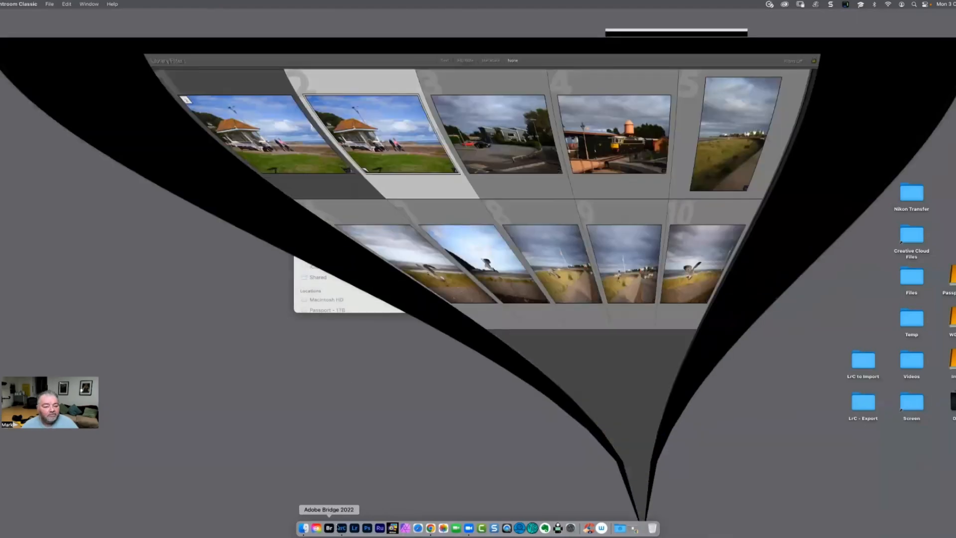
Open the virtual copy in the Develop module and check its name in the photo information overlay
double_click(323, 106)
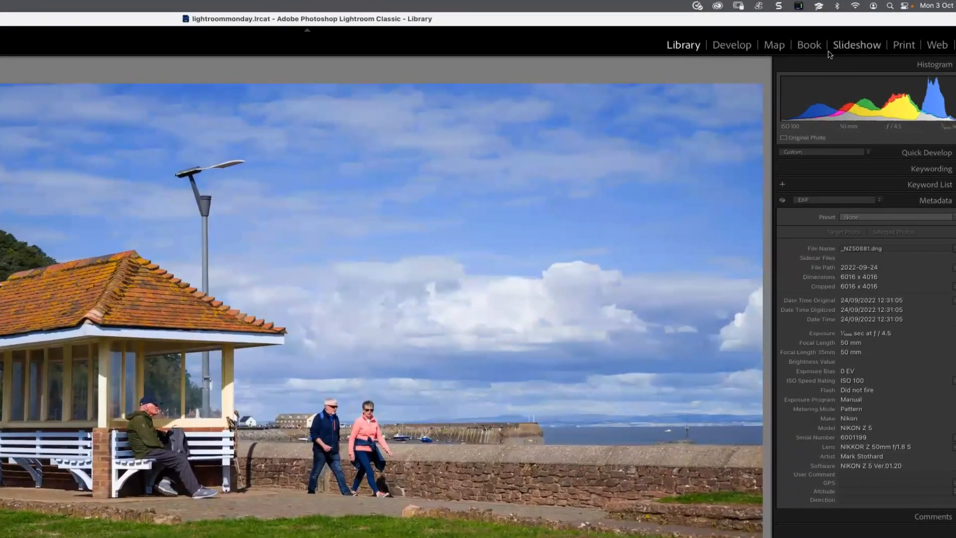
left_click(745, 46)
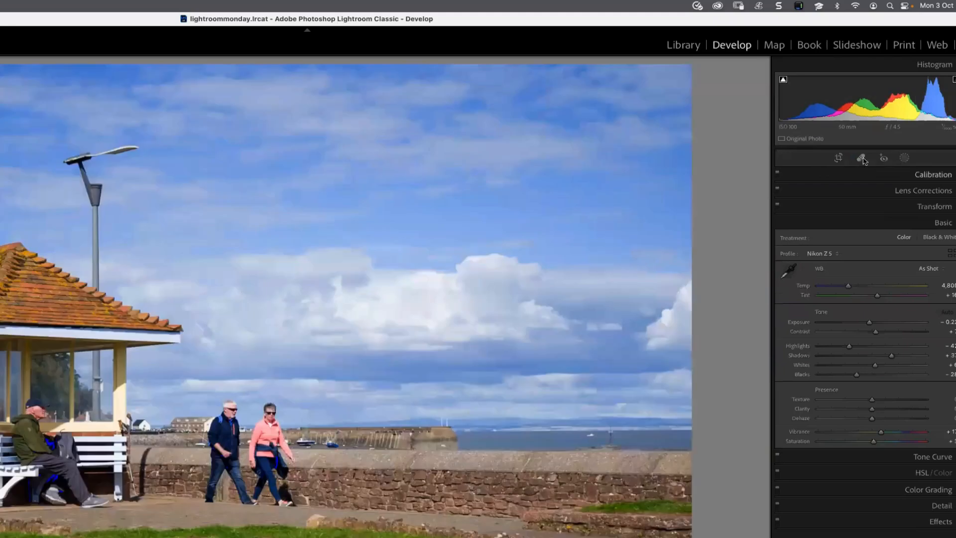
left_click(862, 159)
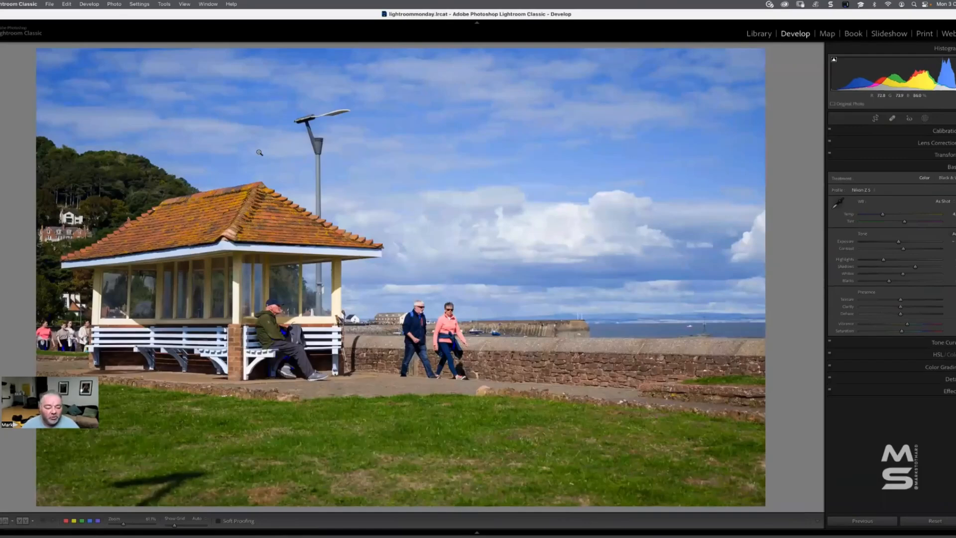
key("i")
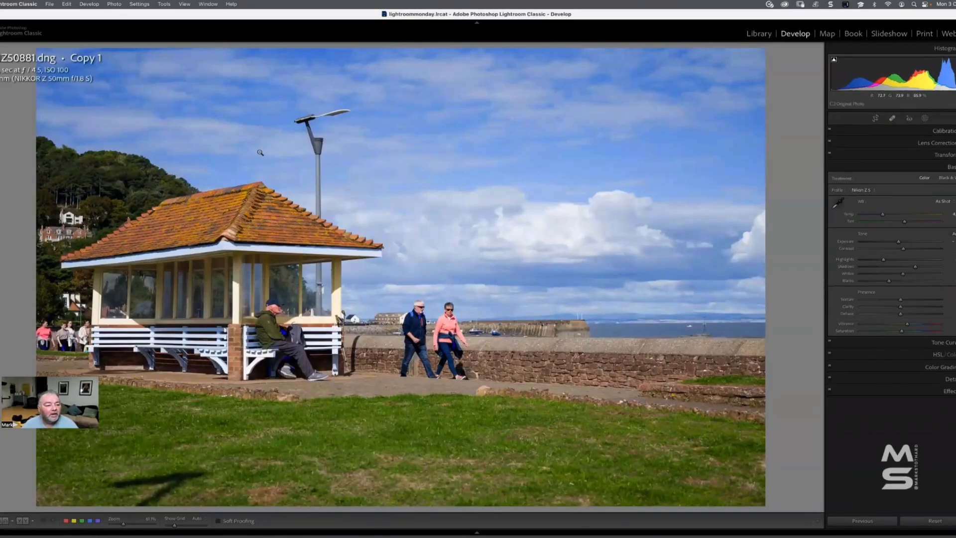
key("i")
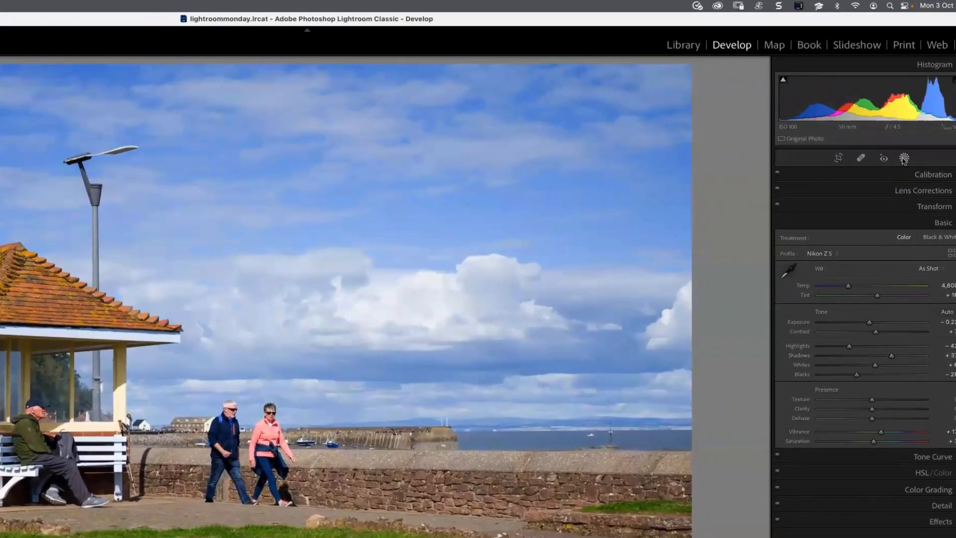
Add a Select Sky mask to the virtual copy, show the mask overlay, and inspect its edge along the shelter roof
left_click(904, 158)
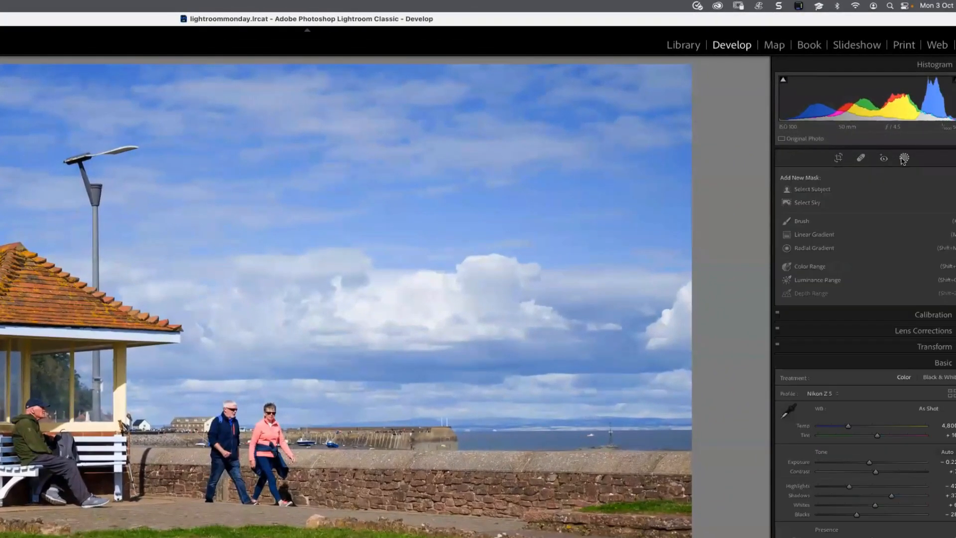
left_click(808, 203)
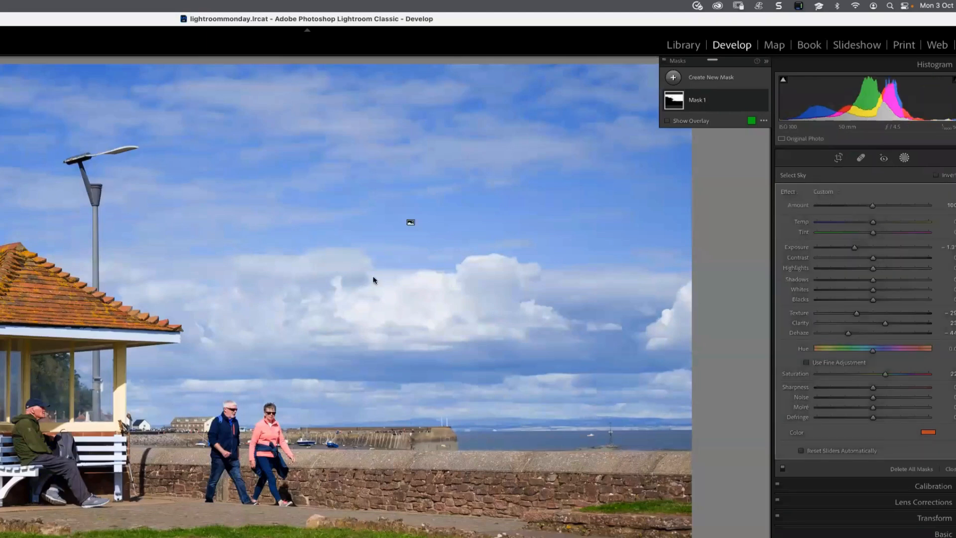
left_click(680, 122)
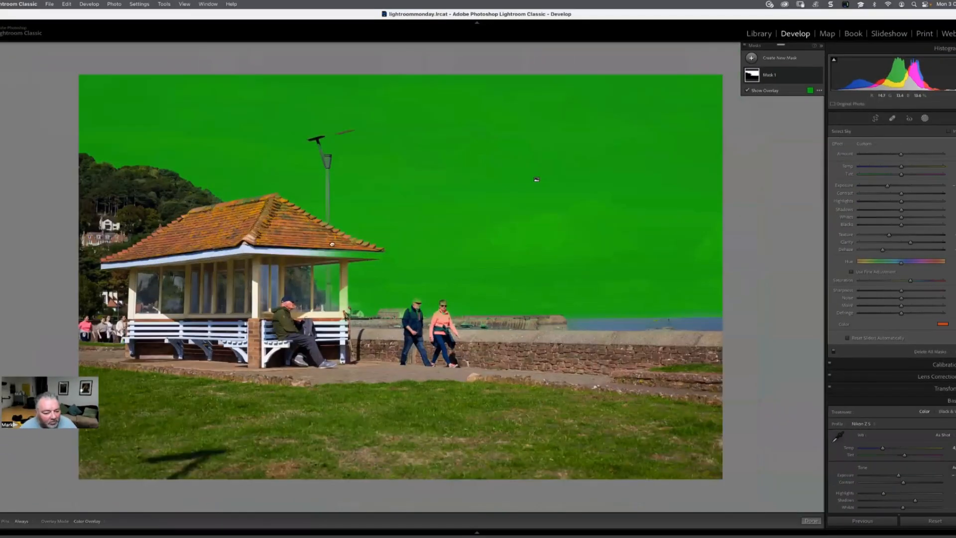
left_click_drag(332, 245, 378, 257)
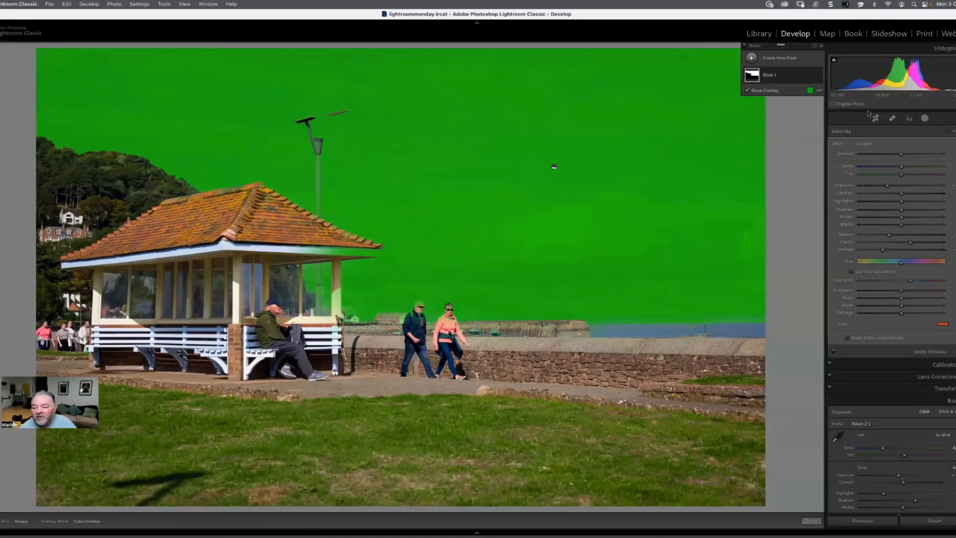
Close the masking tools and examine the sky adjustment at close range along the shelter's white fascia and the sky beside it
left_click(949, 359)
left_click(348, 247)
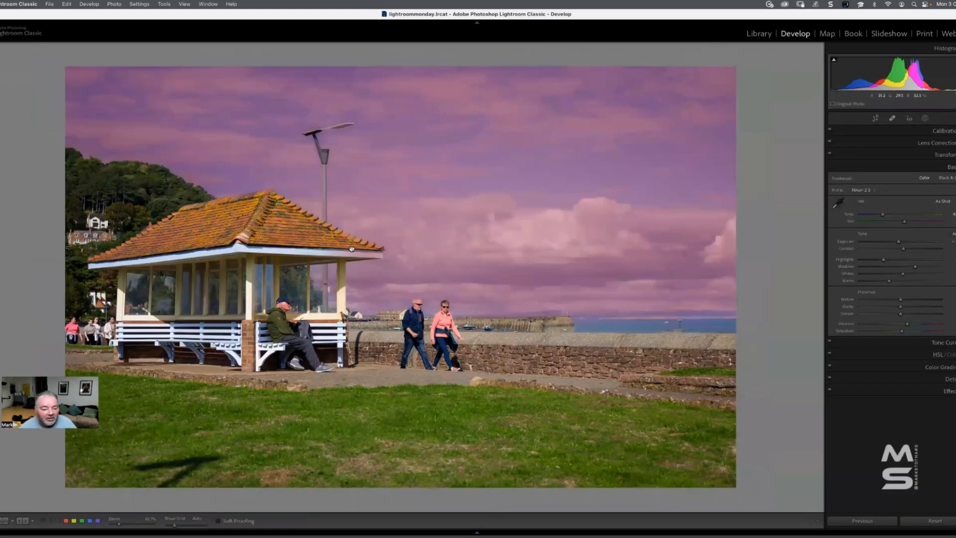
left_click(349, 247)
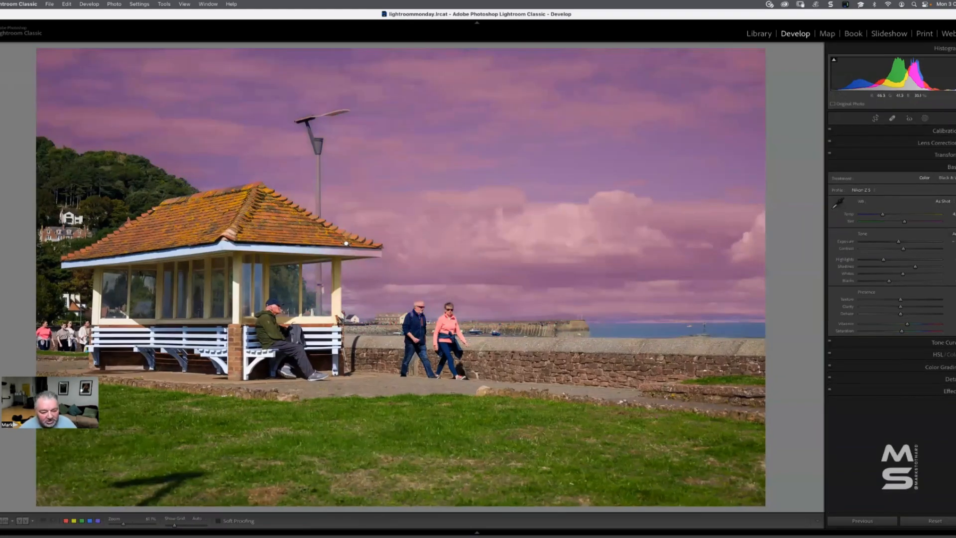
left_click(350, 247)
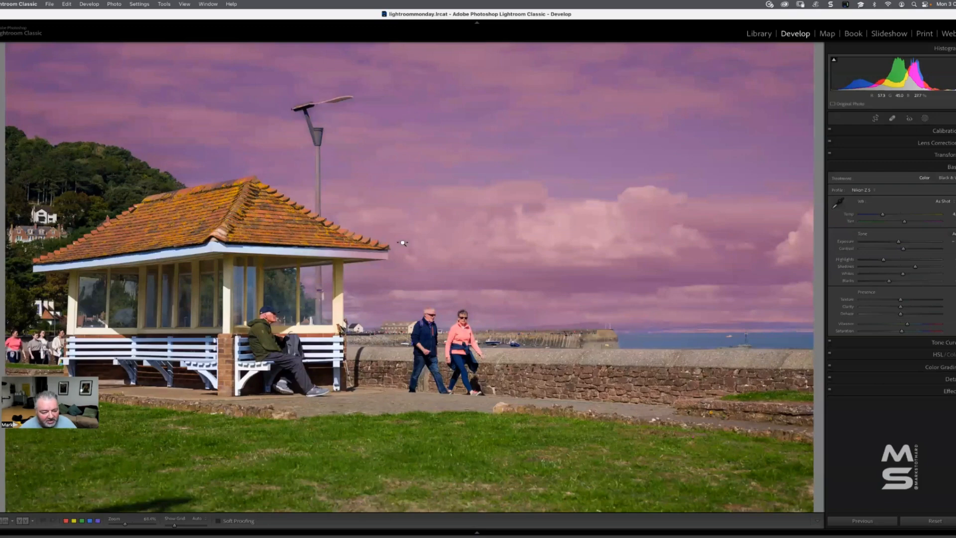
left_click(403, 243)
left_click_drag(432, 252, 492, 281)
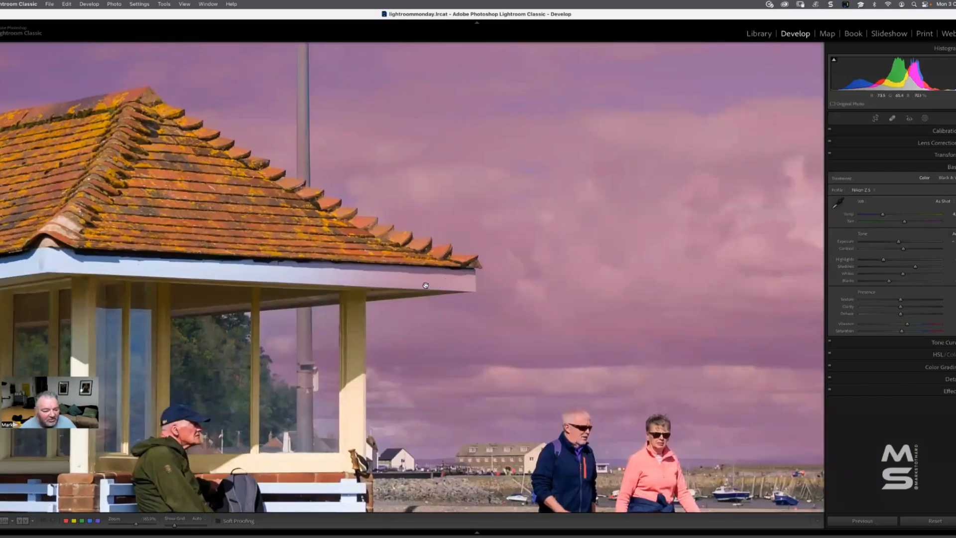
left_click_drag(473, 288, 391, 263)
left_click(258, 238)
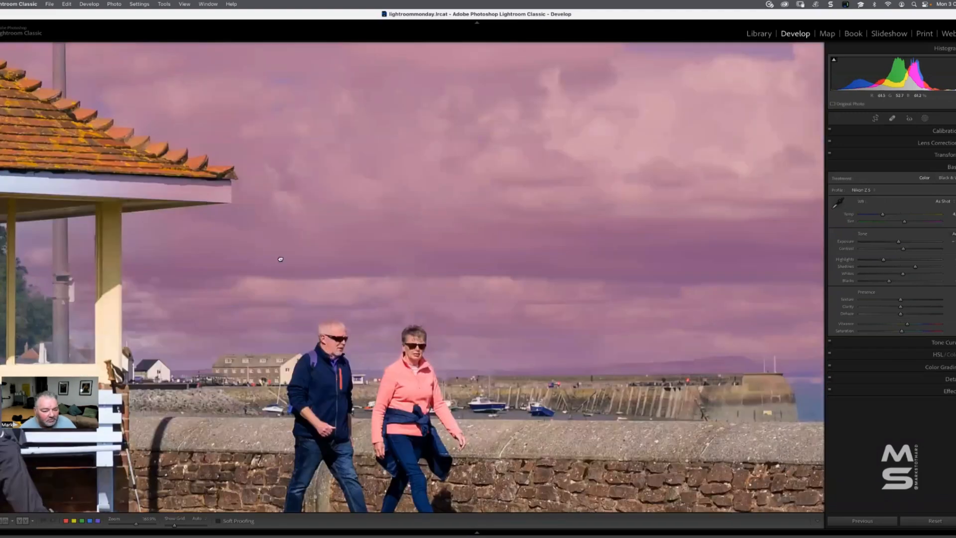
left_click_drag(281, 259, 432, 260)
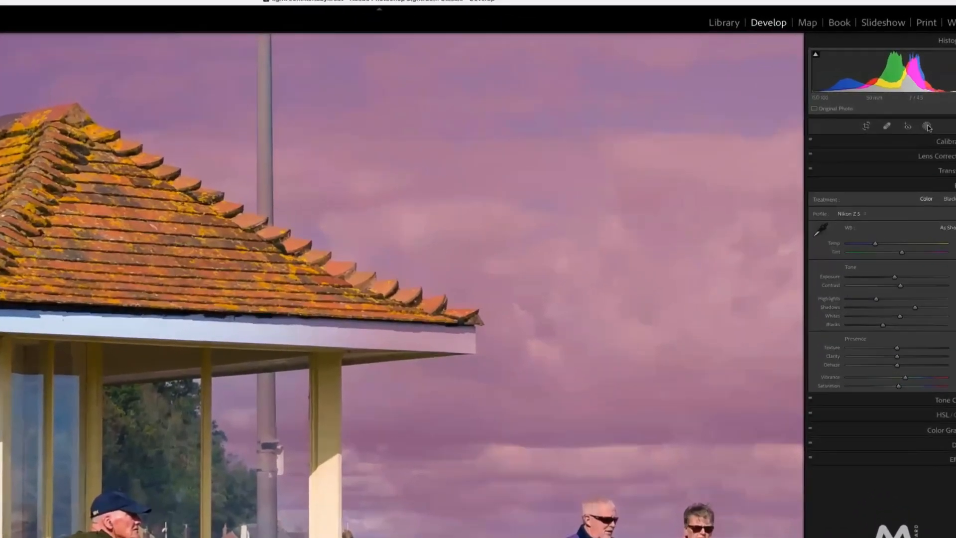
Reopen the masking tools, select Mask 1 and show its overlay
left_click(925, 119)
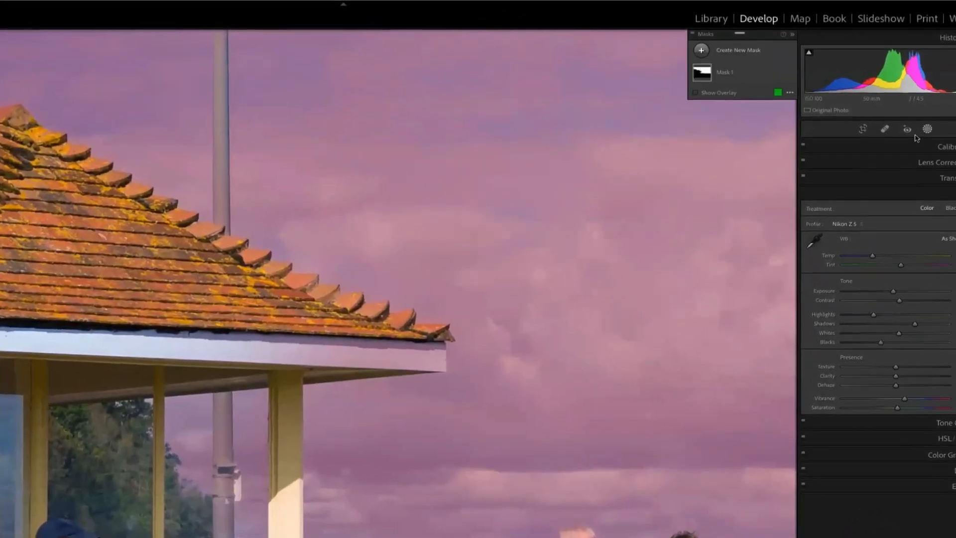
left_click(709, 73)
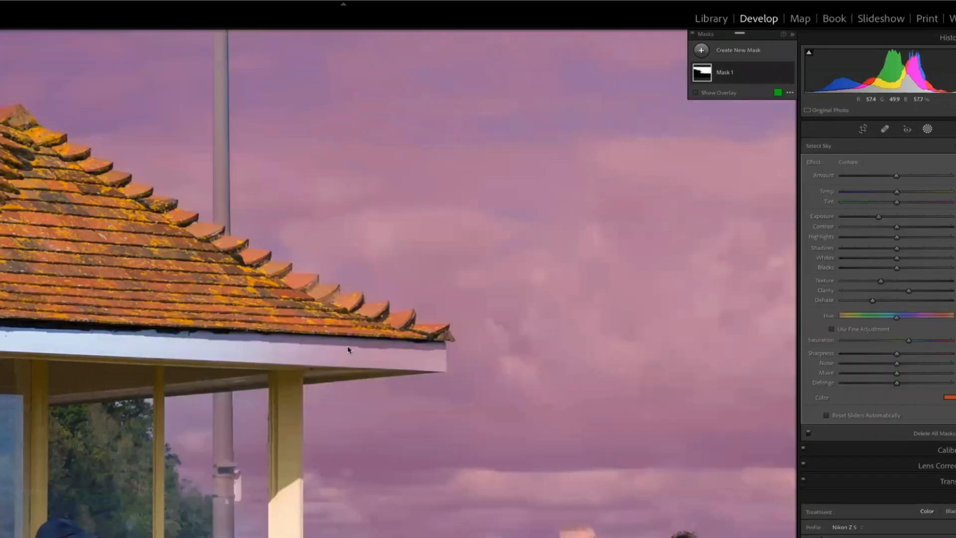
left_click(725, 93)
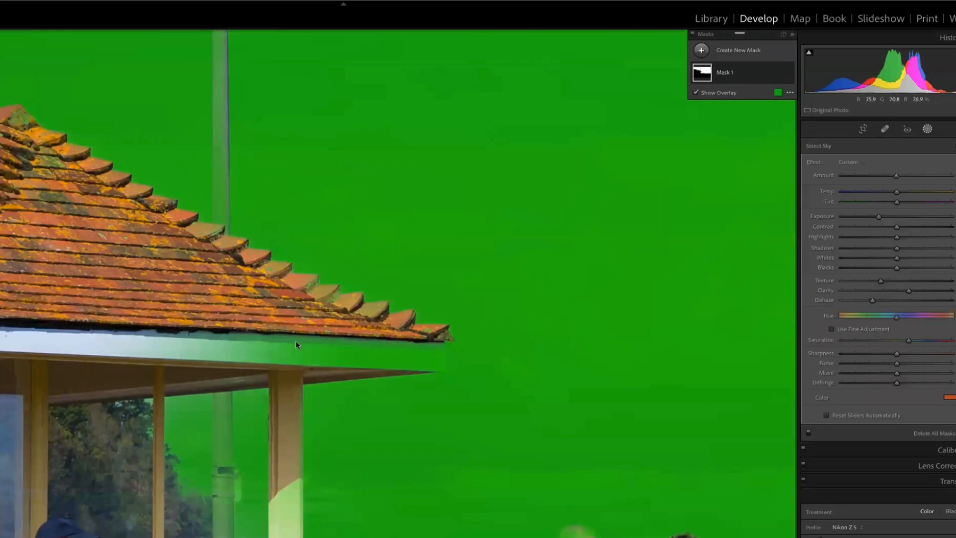
Subtract the shelter's white fascia and cream window posts from Mask 1 with a smaller Auto Mask brush
left_click(745, 72)
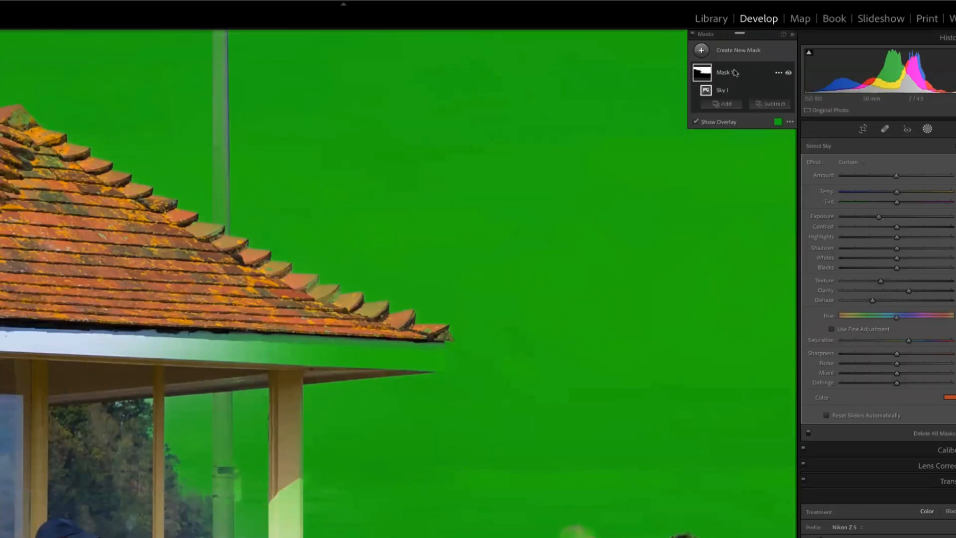
left_click(773, 108)
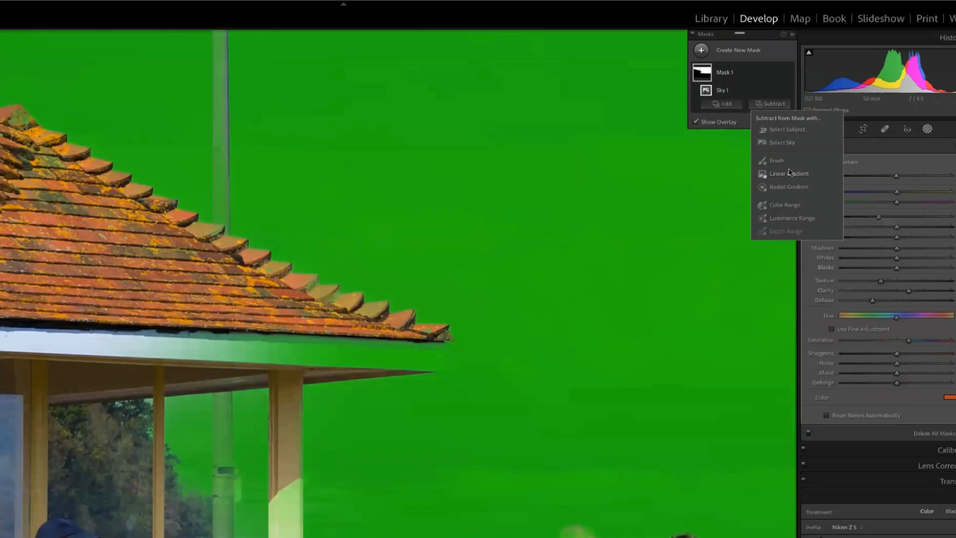
left_click(781, 162)
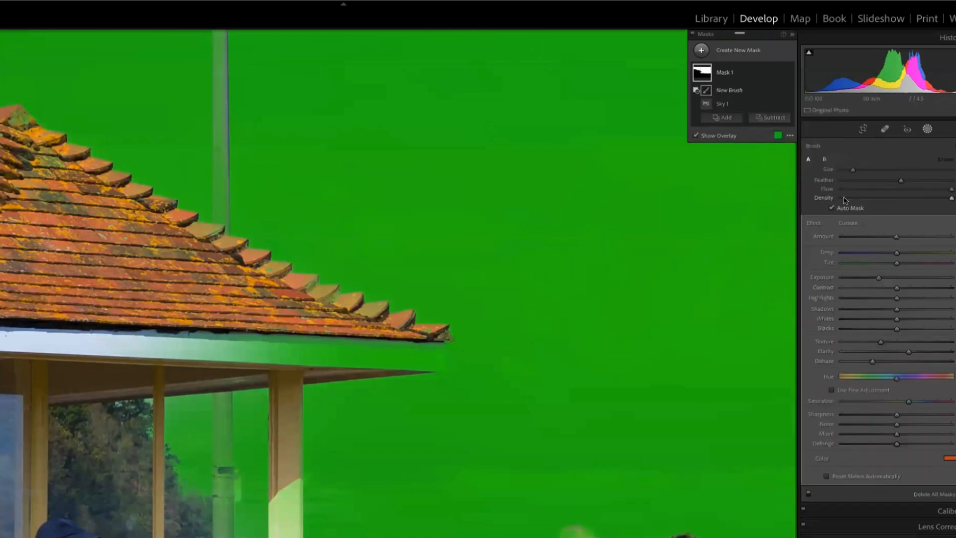
left_click_drag(853, 170, 850, 172)
mouse_move(340, 354)
left_mouse_down()
mouse_move(190, 338)
mouse_move(322, 352)
mouse_move(399, 346)
mouse_move(446, 357)
mouse_move(1, 342)
left_mouse_up()
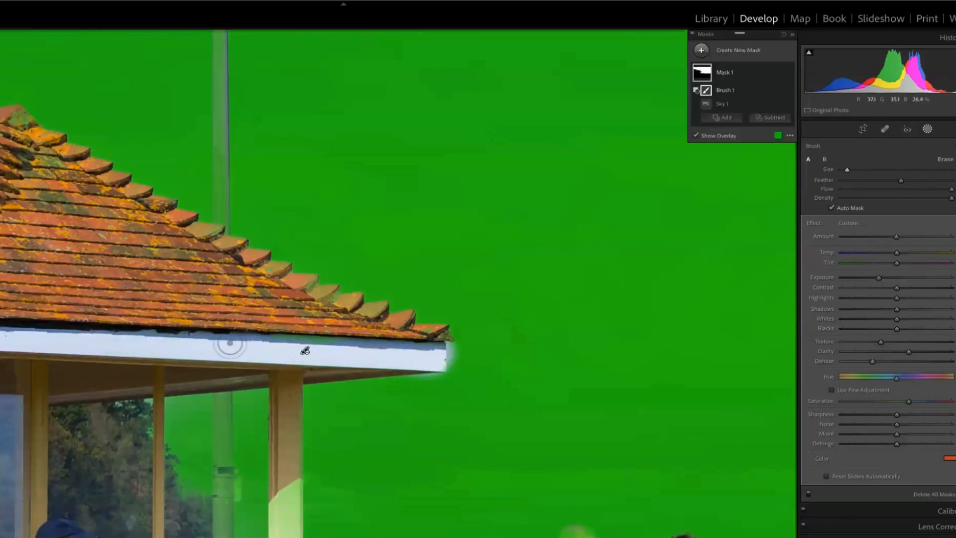
mouse_move(291, 432)
left_mouse_down()
mouse_move(292, 385)
mouse_move(286, 536)
left_mouse_up()
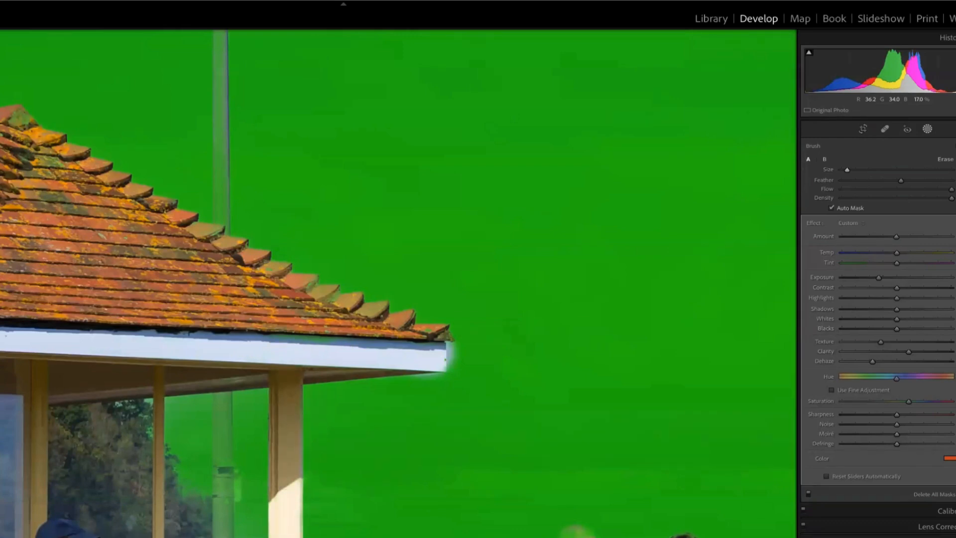
left_click_drag(287, 535, 286, 537)
left_click_drag(156, 366, 159, 536)
mouse_move(371, 344)
left_mouse_down()
mouse_move(242, 332)
mouse_move(214, 304)
mouse_move(305, 350)
left_mouse_up()
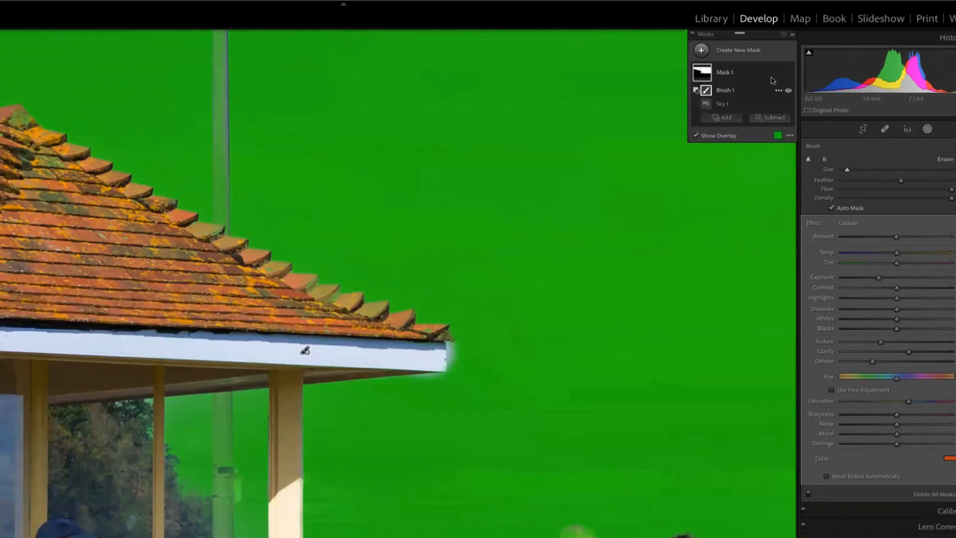
Add a brush to Mask 1 and paint the sky back in around the outer end of the white fascia
left_click(723, 117)
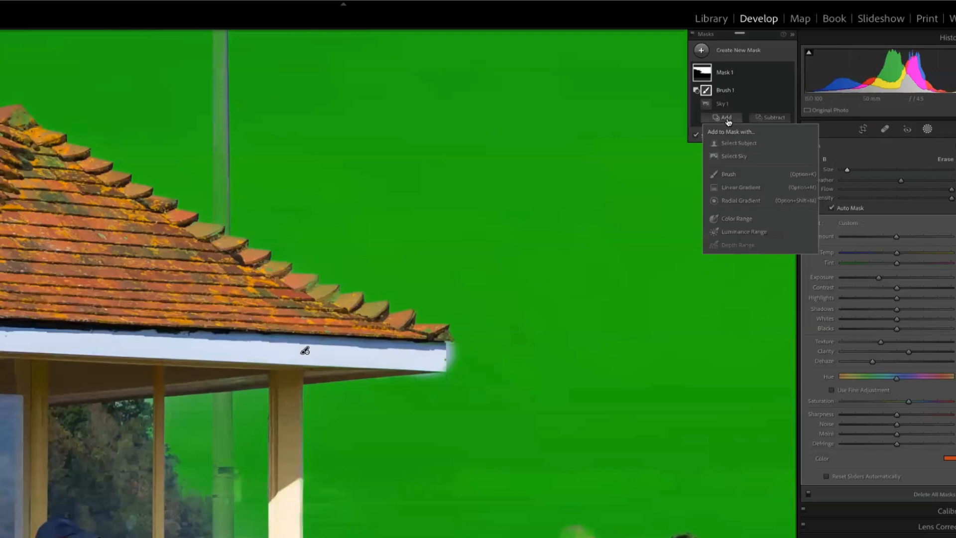
left_click(735, 179)
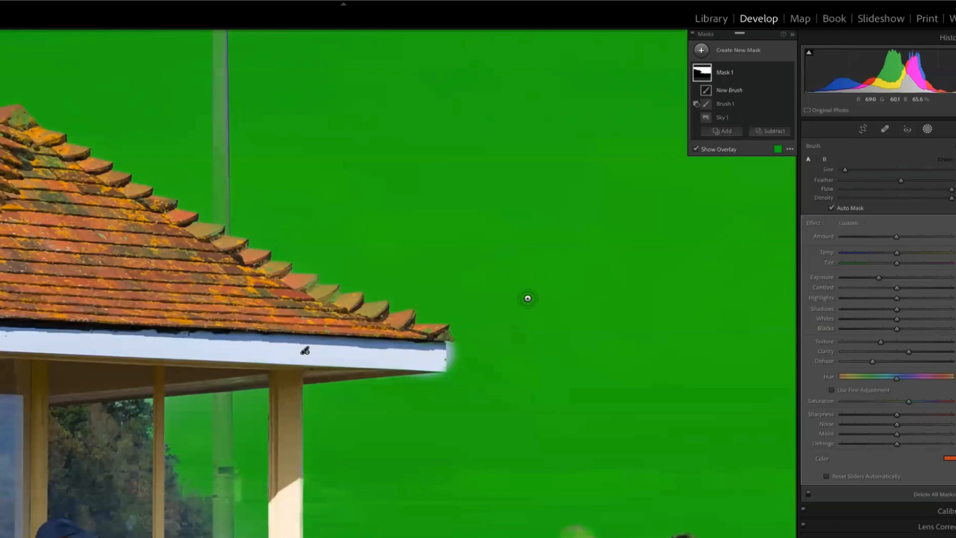
mouse_move(454, 350)
left_mouse_down()
mouse_move(456, 371)
mouse_move(453, 347)
left_mouse_up()
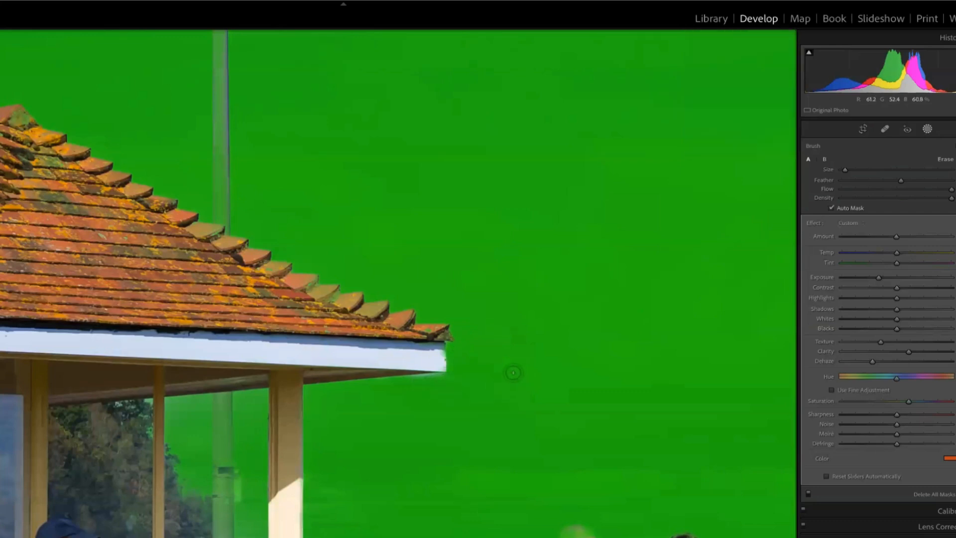
Subtract the street lamp above the roof from Mask 1 with a new brush, covering its pole, bracket and both top panels
left_click_drag(509, 380, 441, 474)
left_click_drag(519, 397, 468, 515)
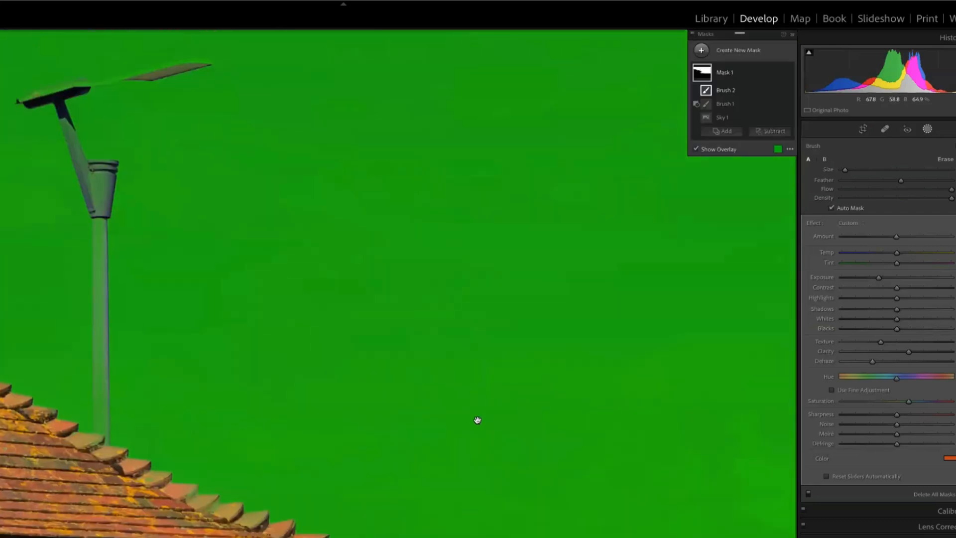
left_click_drag(477, 420, 529, 471)
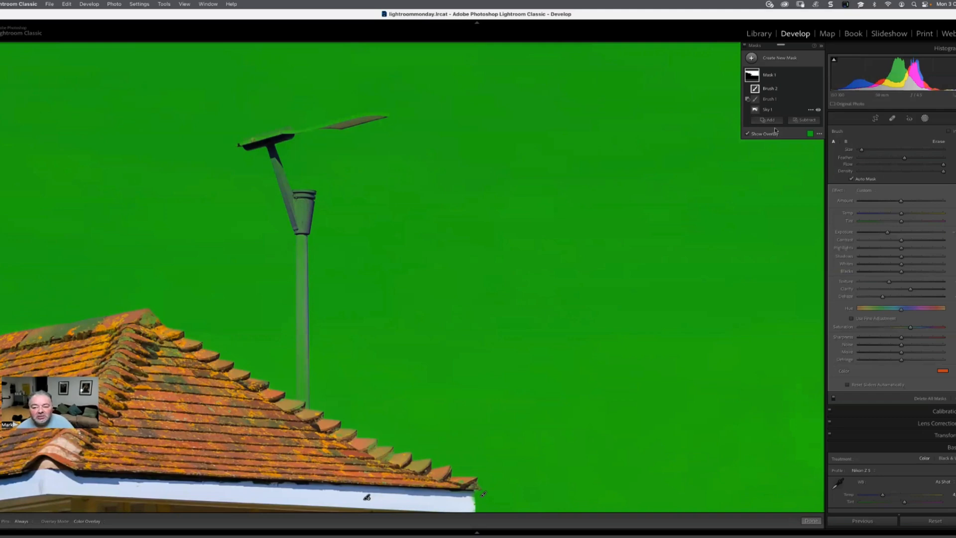
left_click(806, 120)
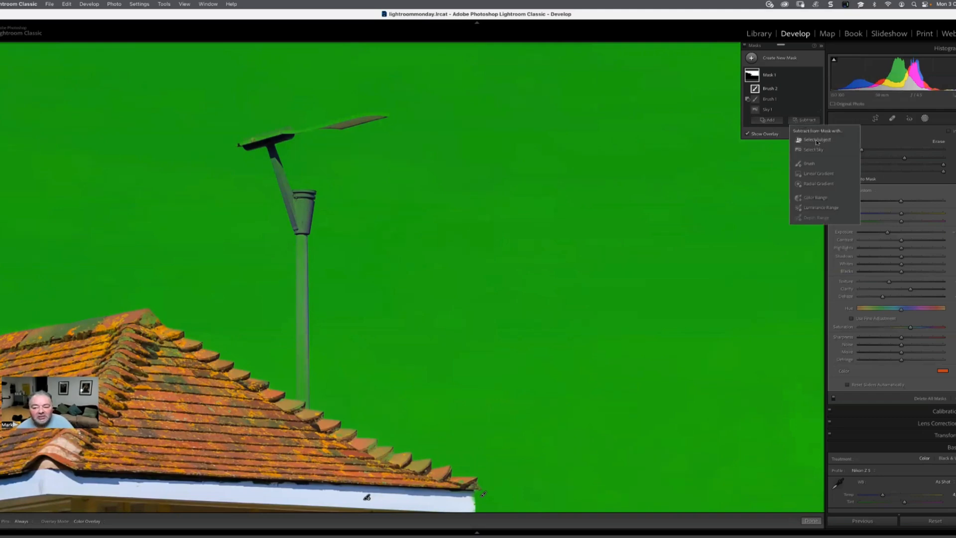
left_click(809, 164)
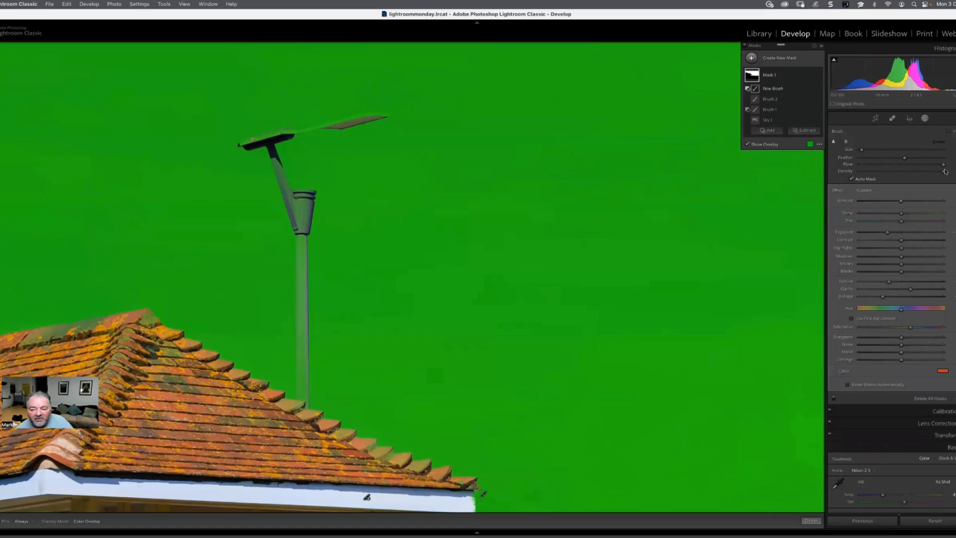
mouse_move(301, 271)
left_mouse_down()
mouse_move(304, 412)
mouse_move(300, 400)
left_mouse_up()
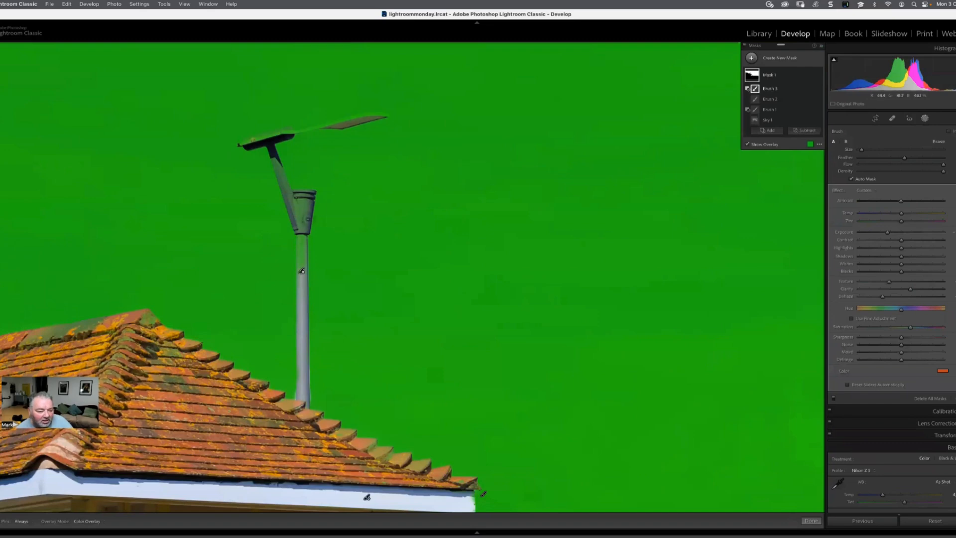
mouse_move(302, 271)
left_mouse_down()
mouse_move(306, 187)
mouse_move(300, 274)
left_mouse_up()
mouse_move(272, 135)
left_mouse_down()
mouse_move(239, 144)
mouse_move(388, 114)
mouse_move(324, 122)
mouse_move(375, 110)
mouse_move(345, 129)
left_mouse_up()
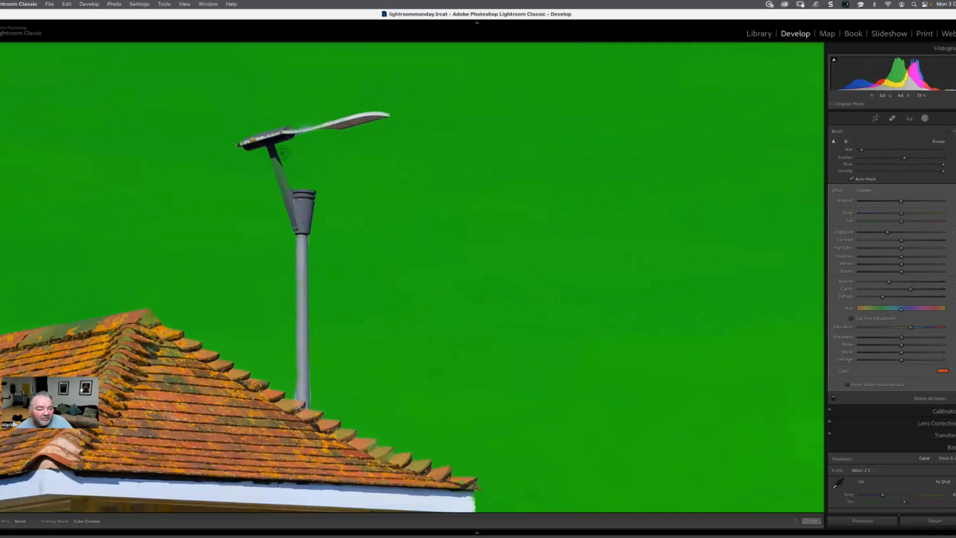
left_click_drag(282, 153, 299, 209)
left_click_drag(278, 178, 266, 159)
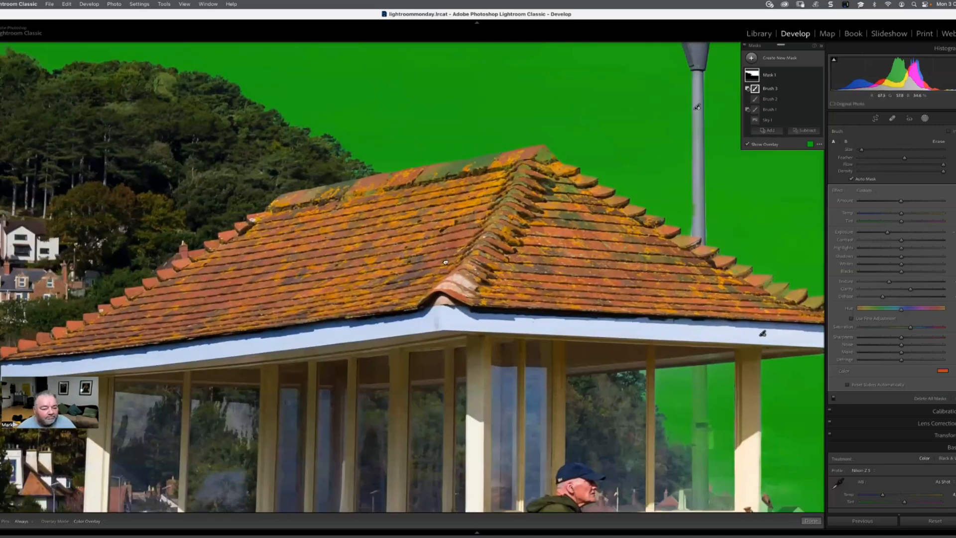
Subtract the part of the lamp post seen through the shelter window from Mask 1, hiding the edit pins while painting
left_click_drag(446, 273, 603, 275)
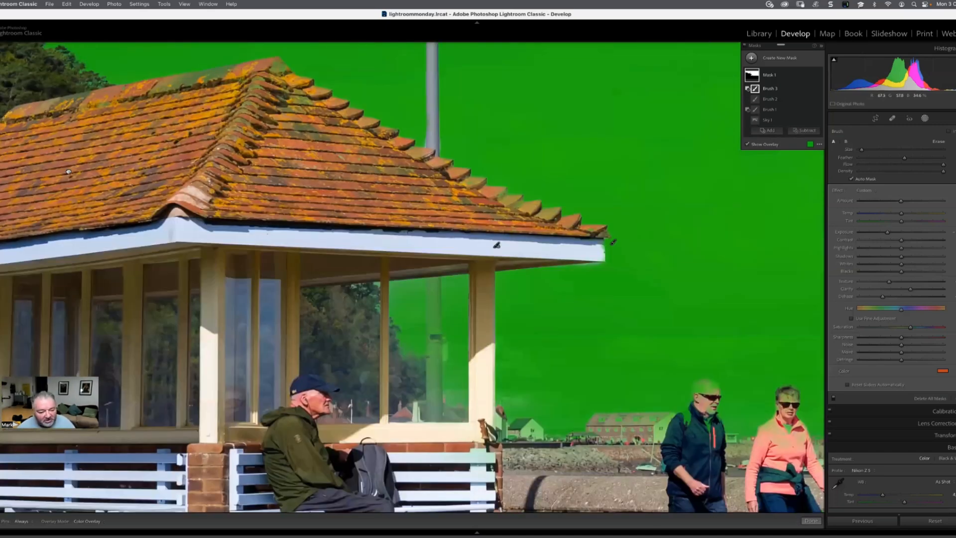
left_click_drag(68, 171, 69, 172)
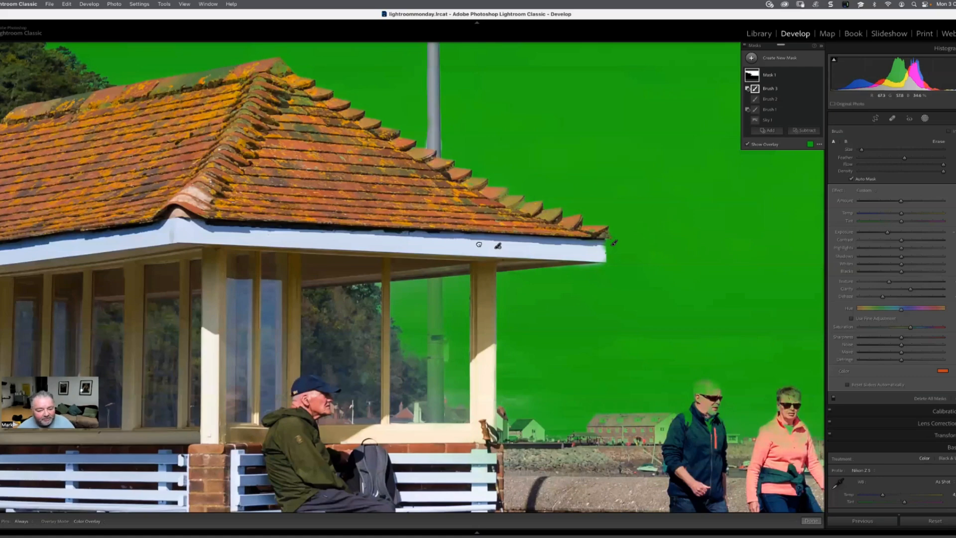
scroll(483, 259, "down", 2)
scroll(470, 282, "down", 5)
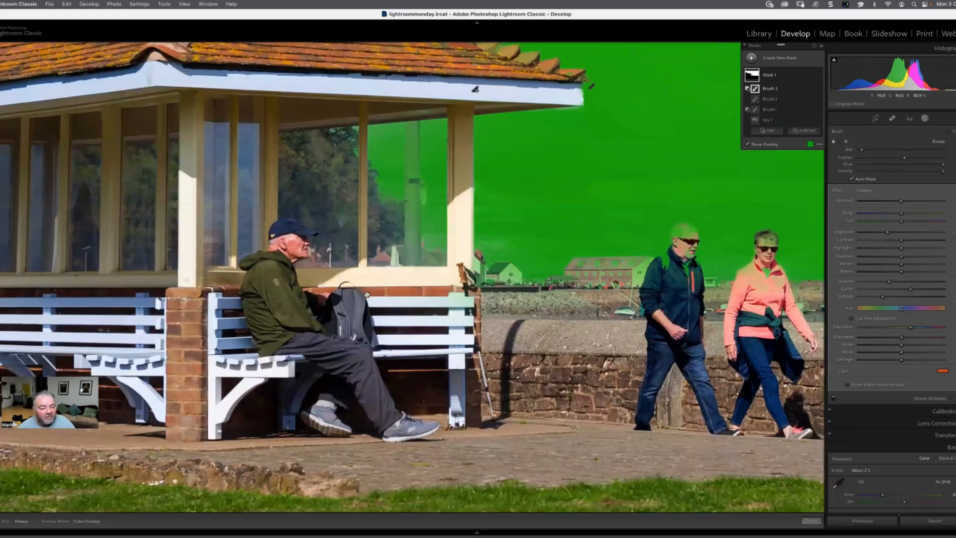
scroll(332, 242, "right", 2)
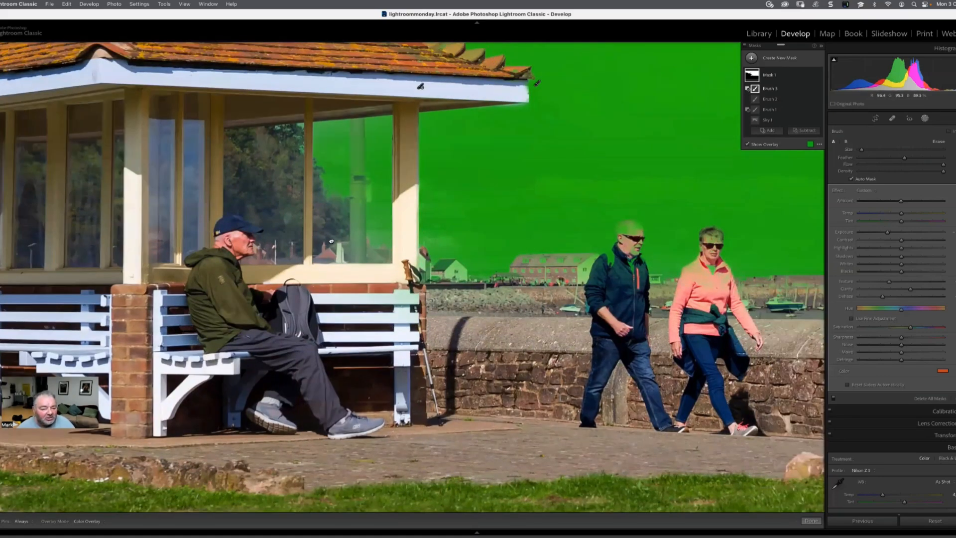
scroll(327, 242, "right", 3)
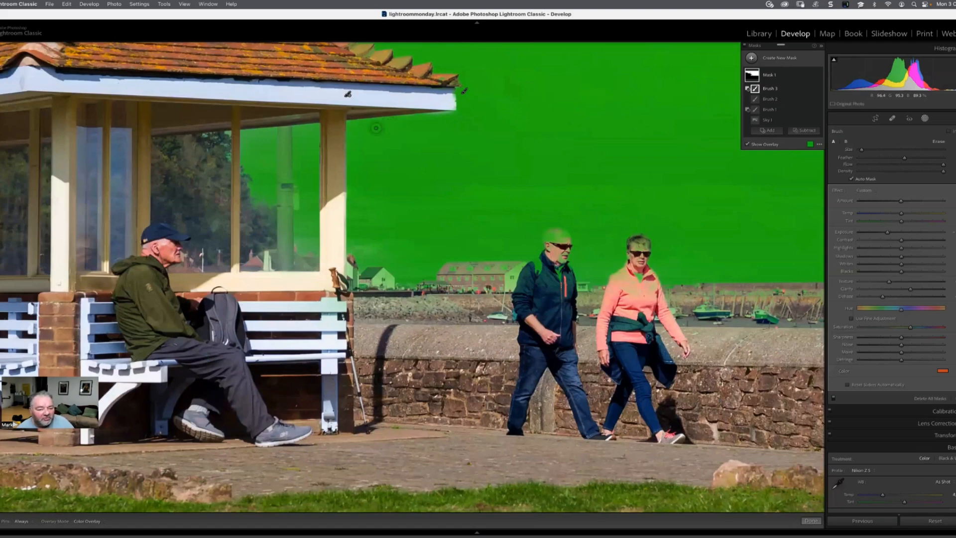
scroll(379, 126, "left", 4)
key("h")
mouse_move(386, 184)
left_mouse_down()
mouse_move(383, 132)
mouse_move(381, 232)
mouse_move(391, 234)
left_mouse_up()
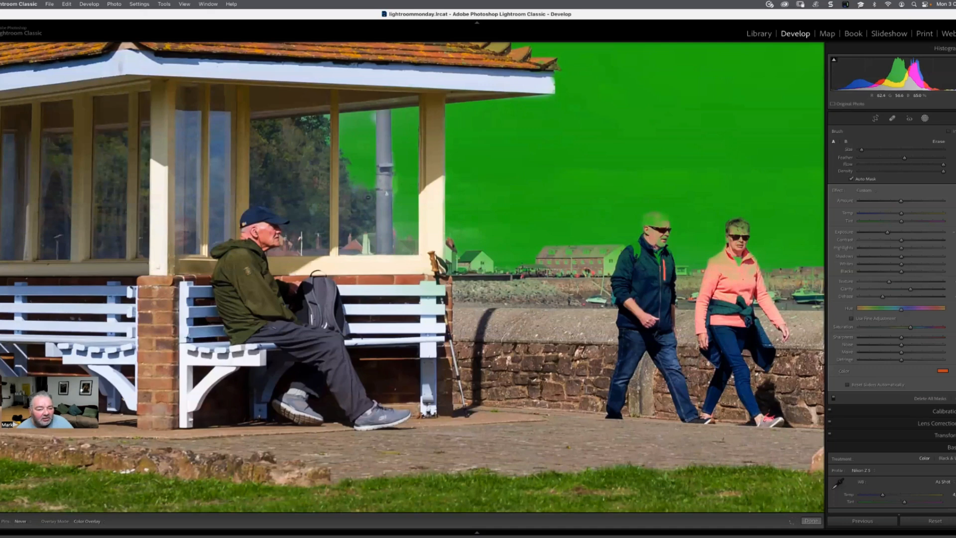
key("h")
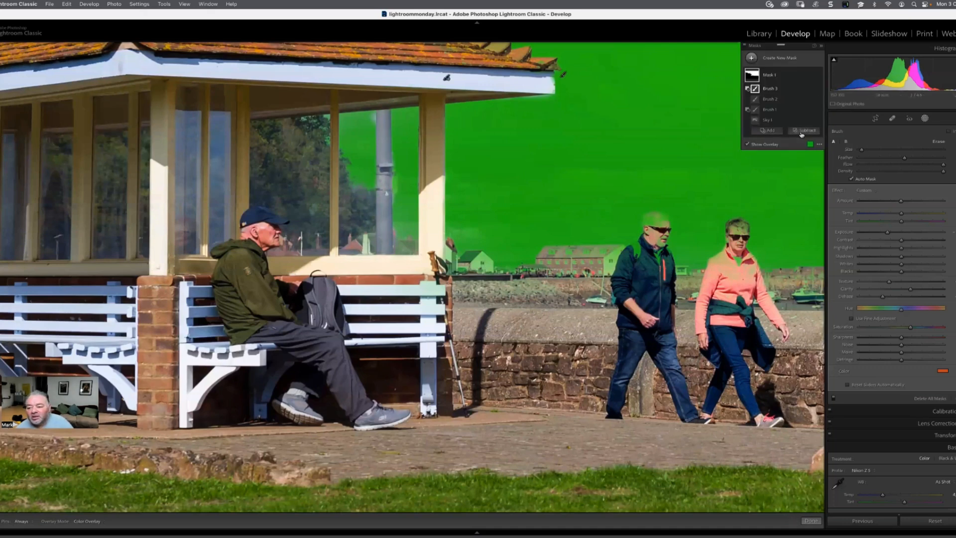
Add another brush to Mask 1 and paint the sky beside the lamp post in the shelter window, toggling the edit pins
left_click(765, 132)
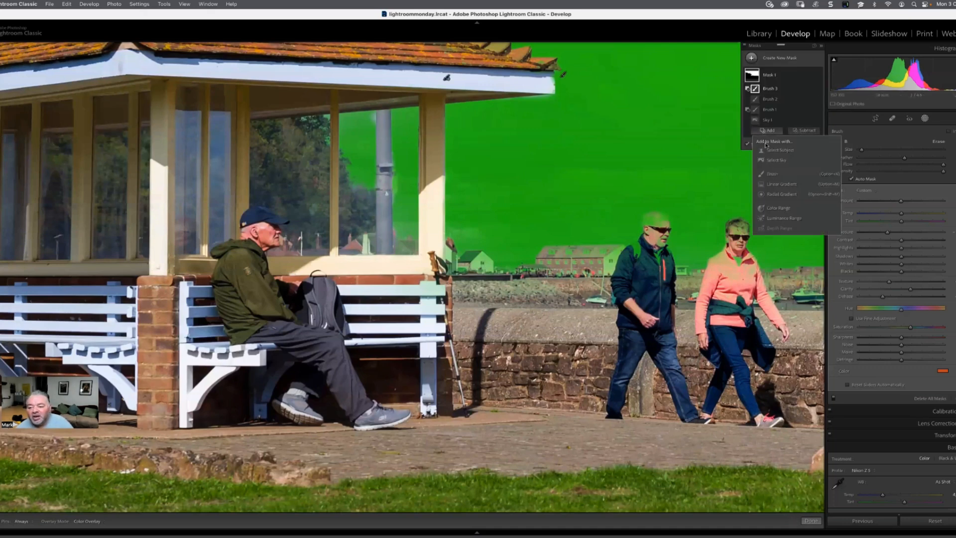
left_click(777, 177)
key("h")
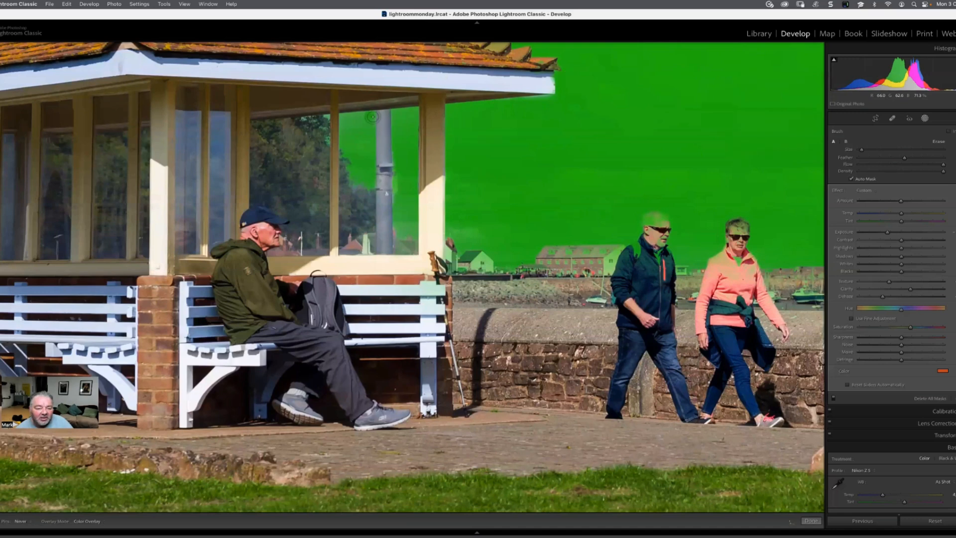
key("h")
key("h")
key("h")
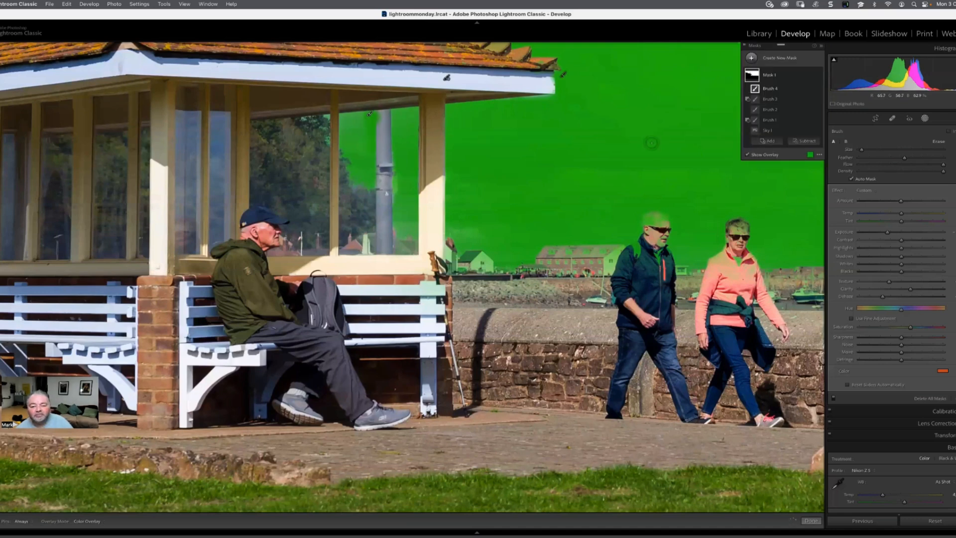
Subtract a new brush from Mask 1 over the shelter's corner post and the box on the lamp post, toggling the edit pins
left_click(802, 140)
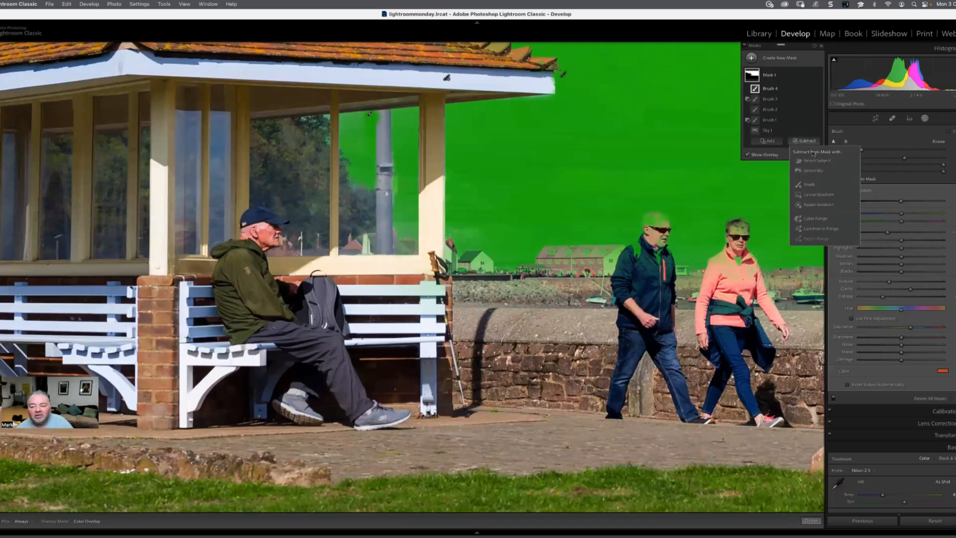
left_click(813, 184)
key("h")
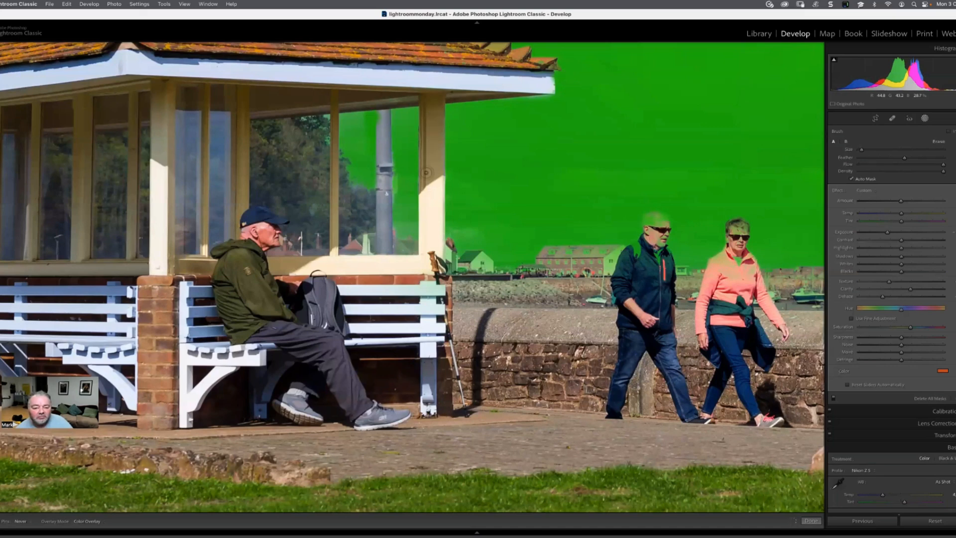
key("h")
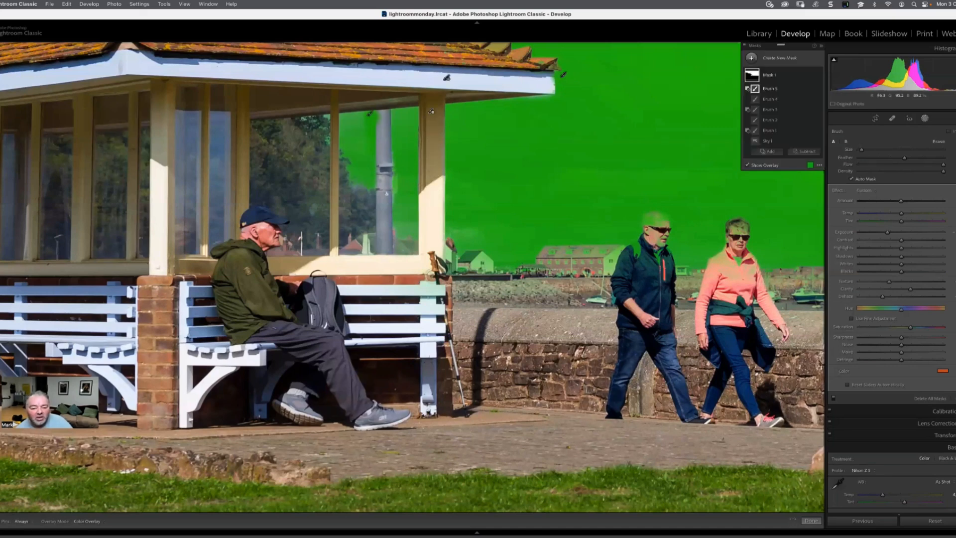
key("h")
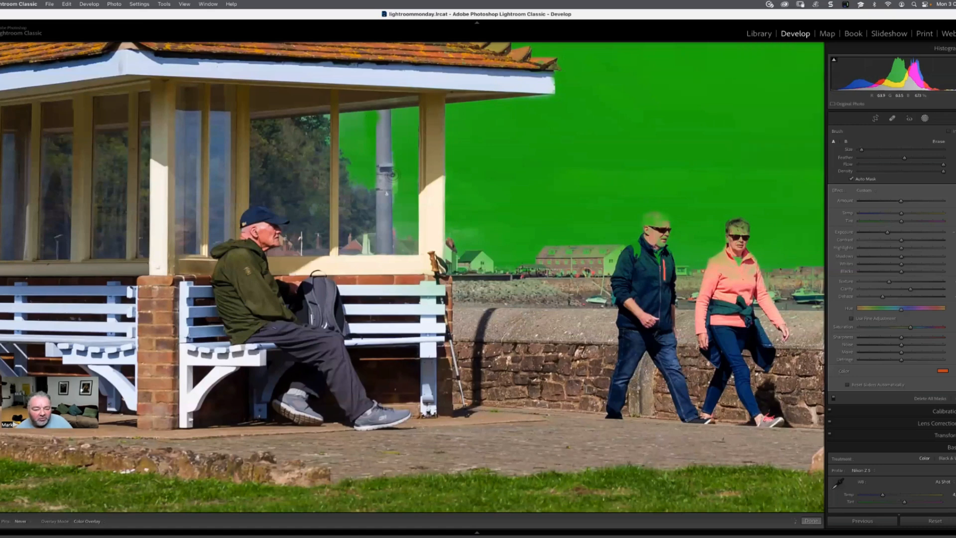
key("h")
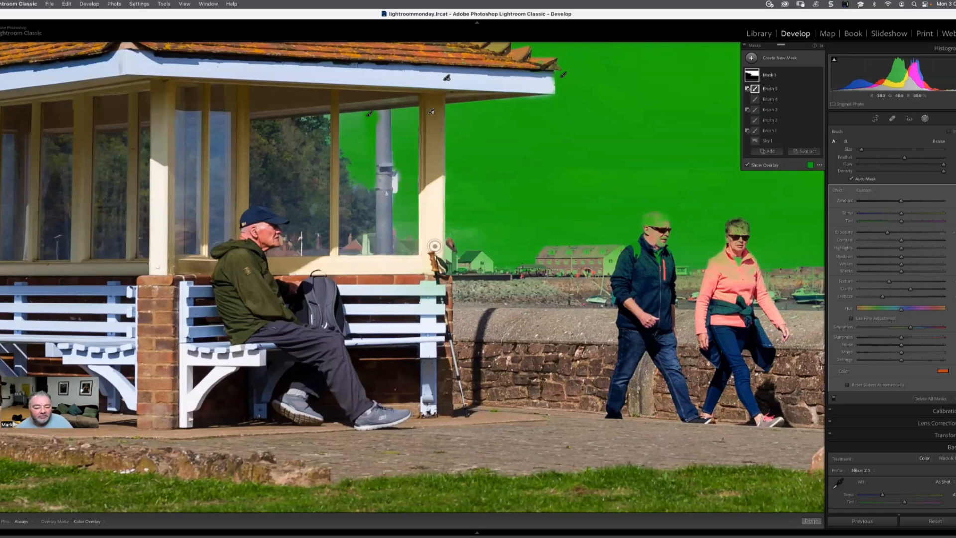
key("h")
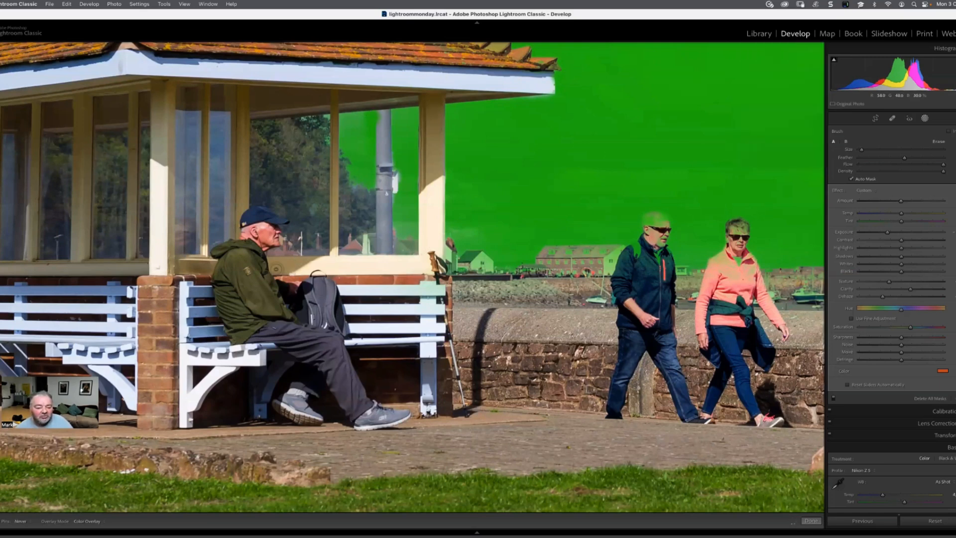
key("h")
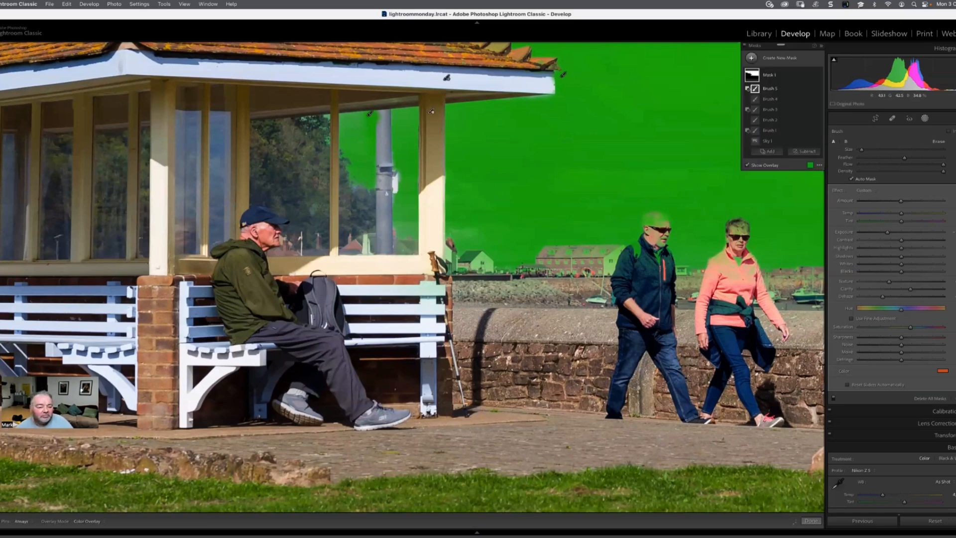
Hide the edit pins and brush the walking couple out of the sky mask, covering the man's head and the woman's pink top
key("h")
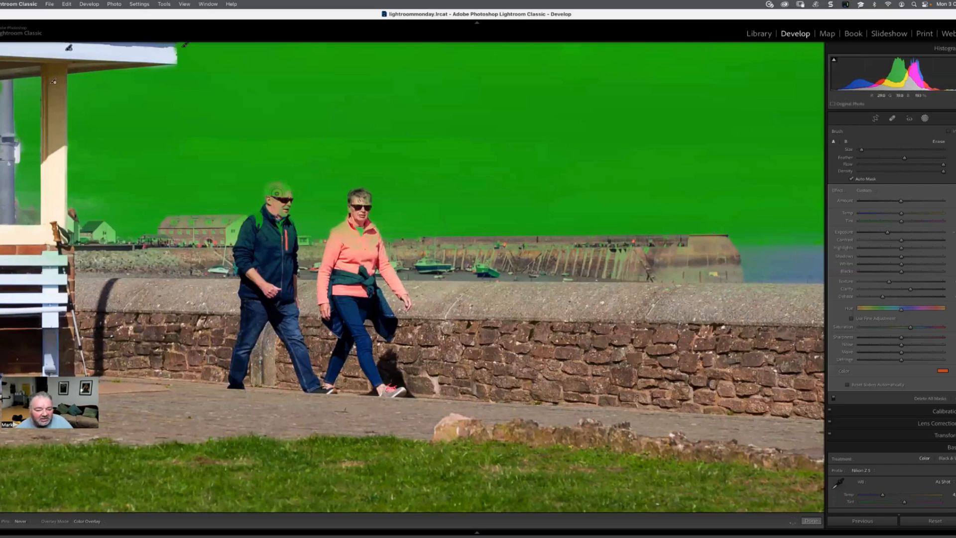
left_click_drag(278, 192, 273, 190)
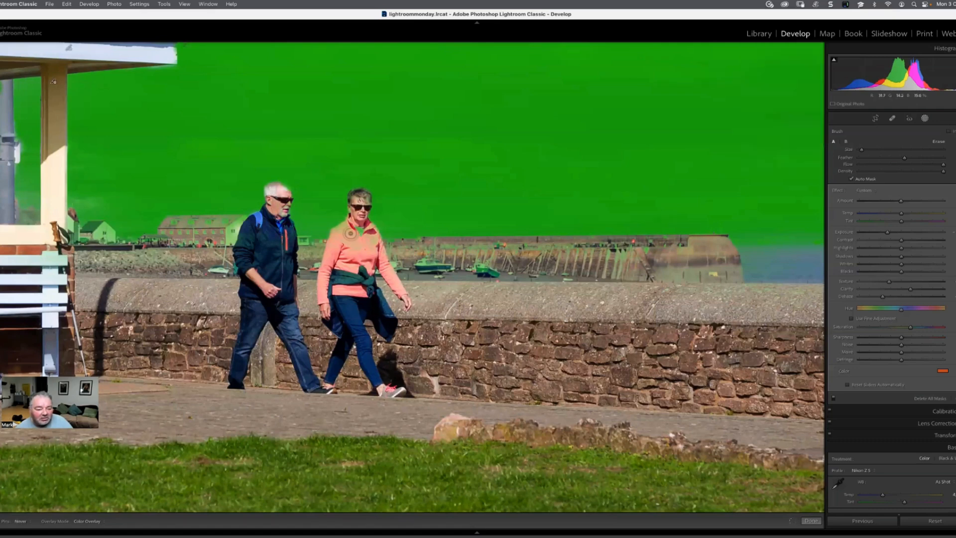
mouse_move(351, 230)
left_mouse_down()
mouse_move(333, 243)
mouse_move(321, 294)
left_mouse_up()
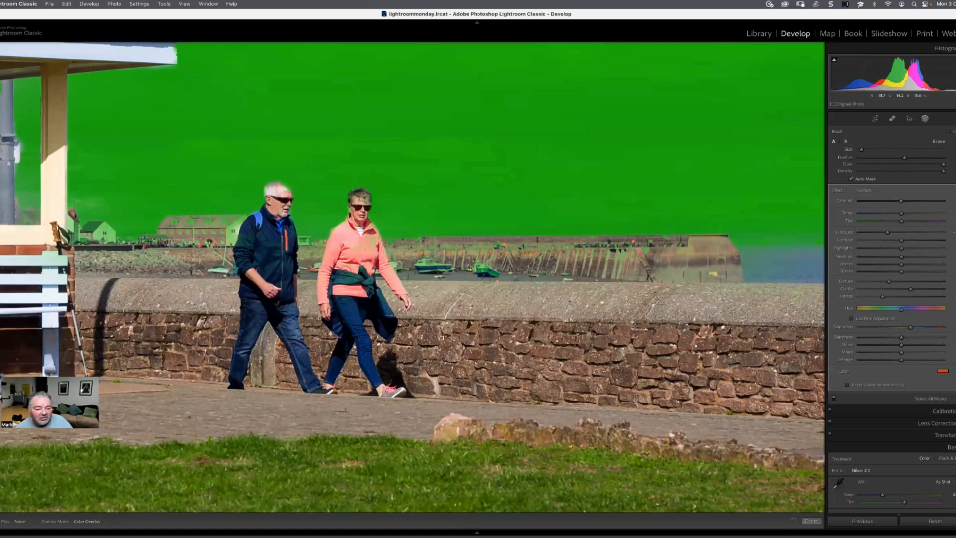
mouse_move(370, 243)
left_mouse_down()
mouse_move(351, 277)
mouse_move(374, 245)
mouse_move(403, 290)
left_mouse_up()
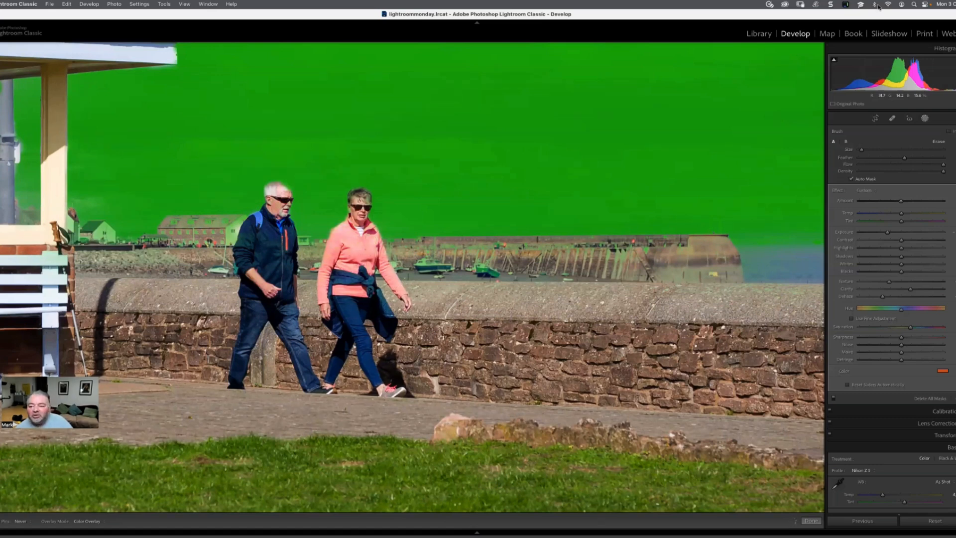
Change the mask's color overlay to black and toggle the edit pins over the photo
key("shift+w")
left_click(810, 164)
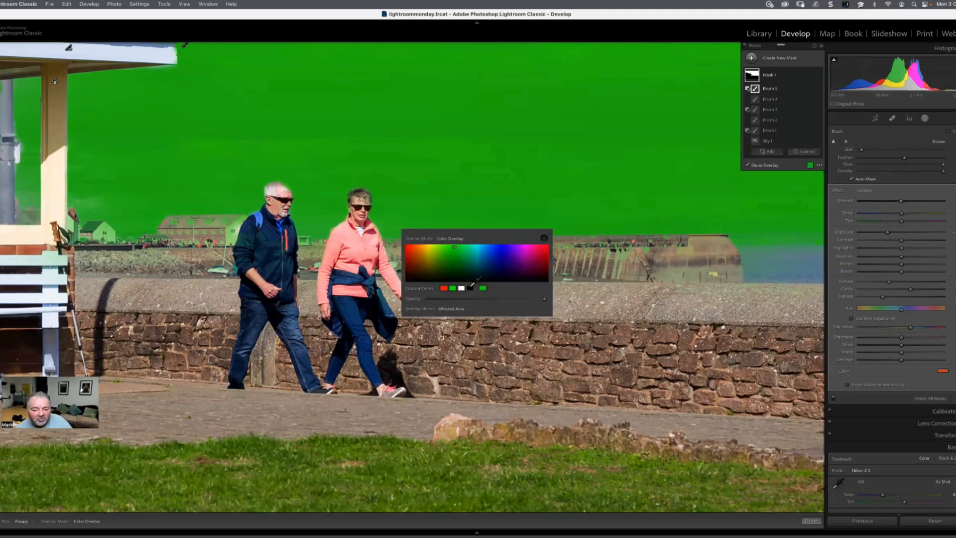
left_click_drag(455, 247, 454, 281)
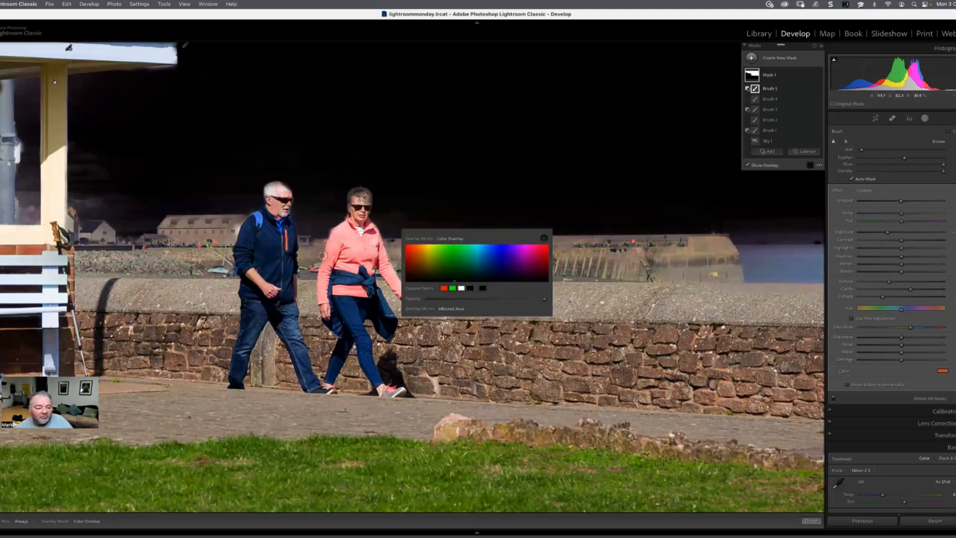
key("h")
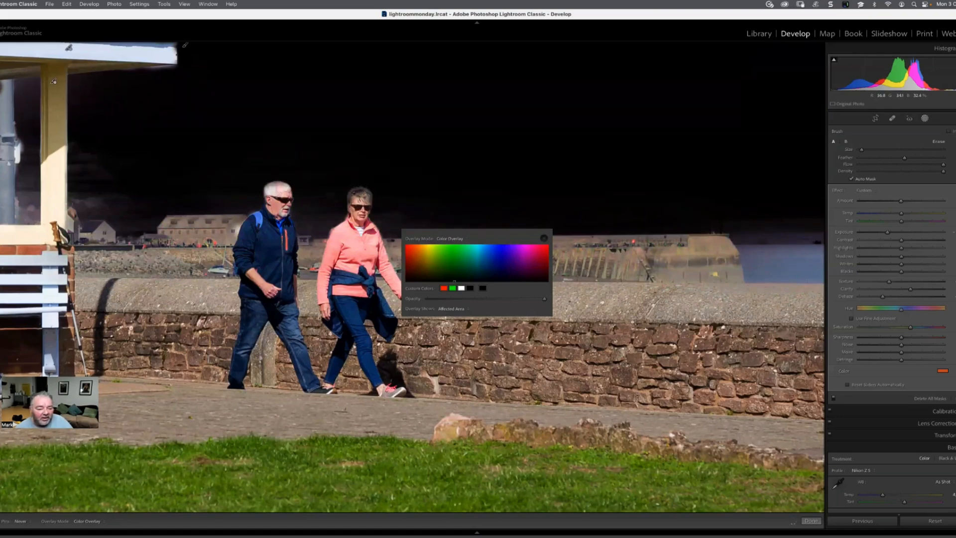
key("h")
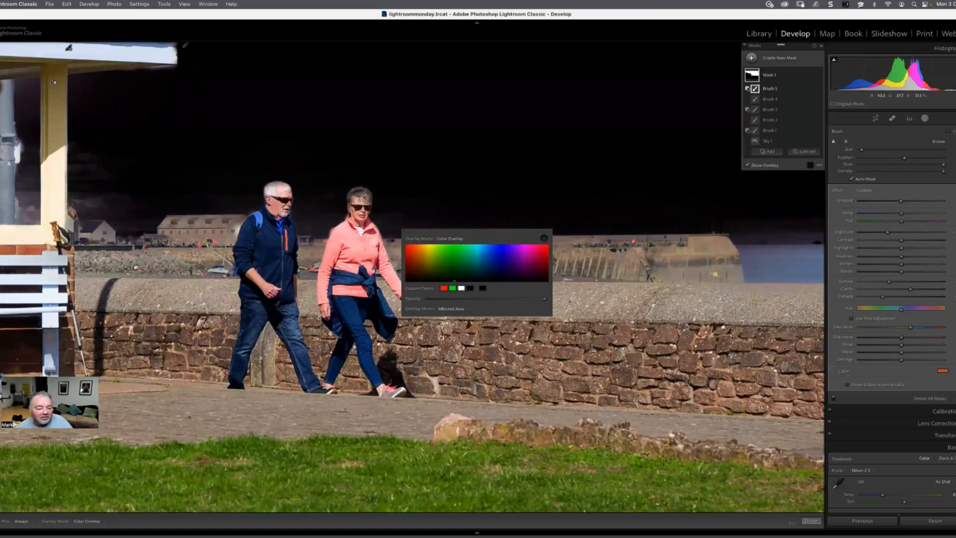
Add a brush to Mask 1 and paint the sky back in beside the street lamp's bracket below its top panels
left_click_drag(302, 413, 285, 318)
left_click_drag(403, 338, 405, 399)
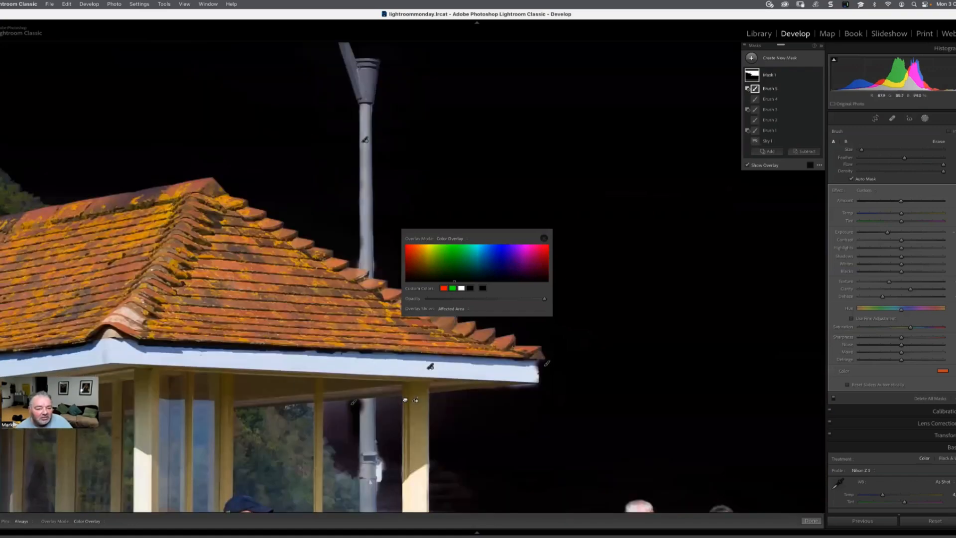
left_click_drag(277, 228, 219, 369)
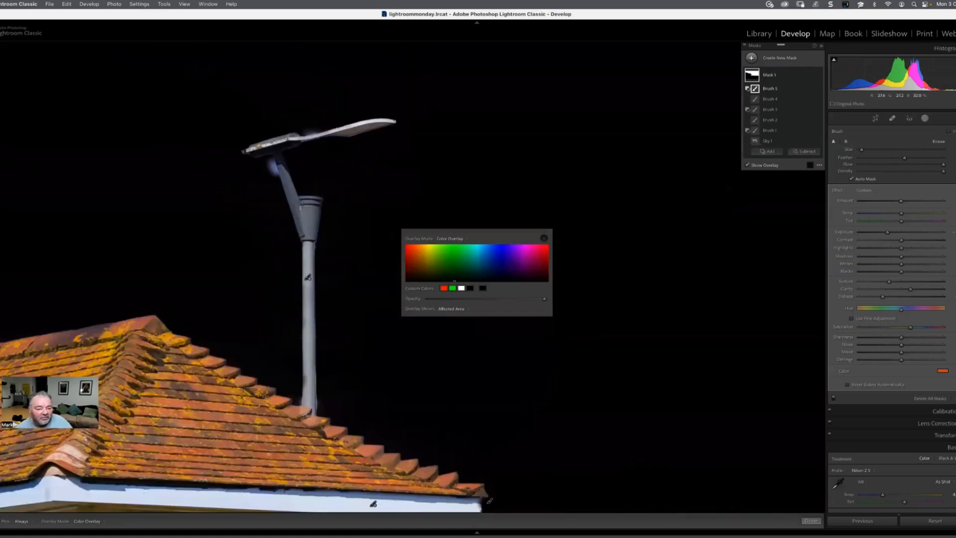
key("h")
key("h")
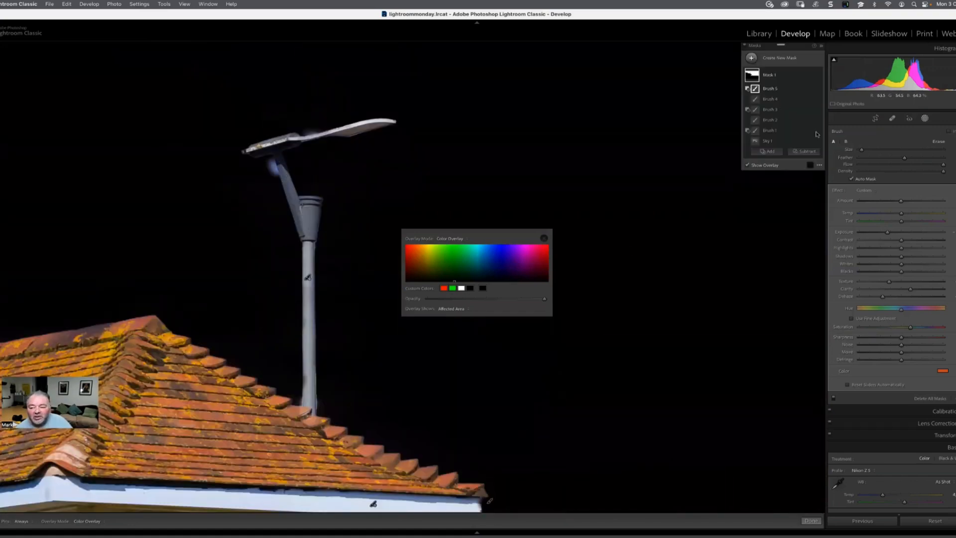
left_click(771, 151)
left_click(781, 197)
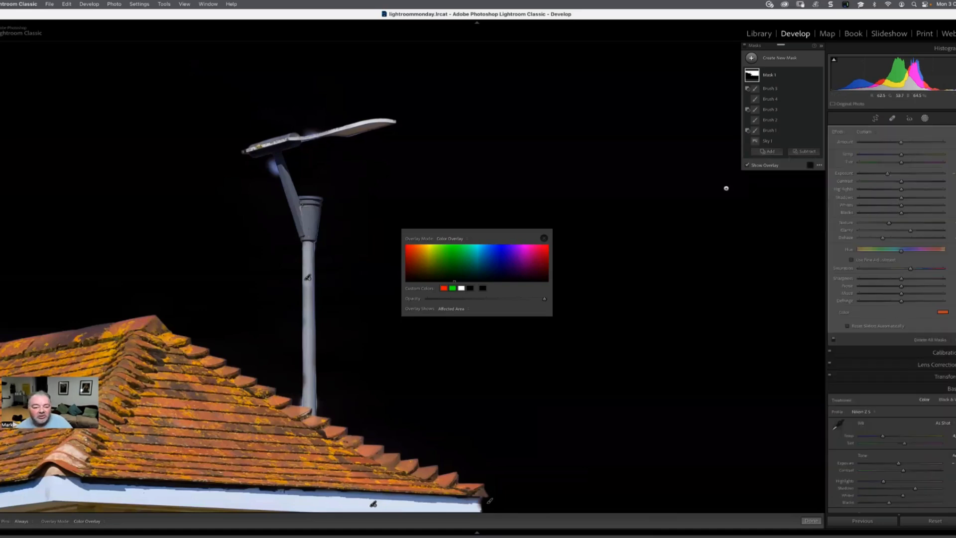
key("h")
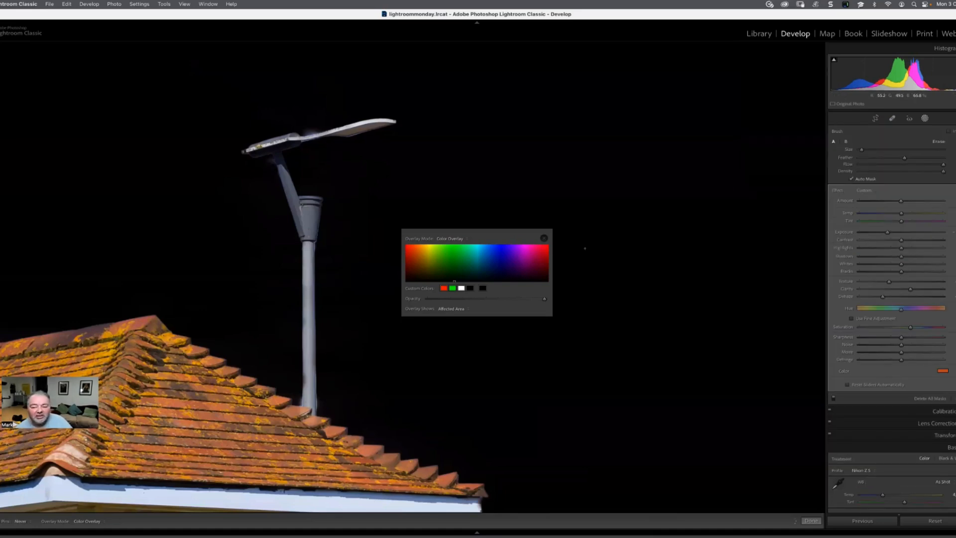
key("h")
Examine the black mask overlay along the roof, shelter window, walking couple, harbour wall and sea horizon, closing the overlay settings
left_click_drag(422, 336, 667, 279)
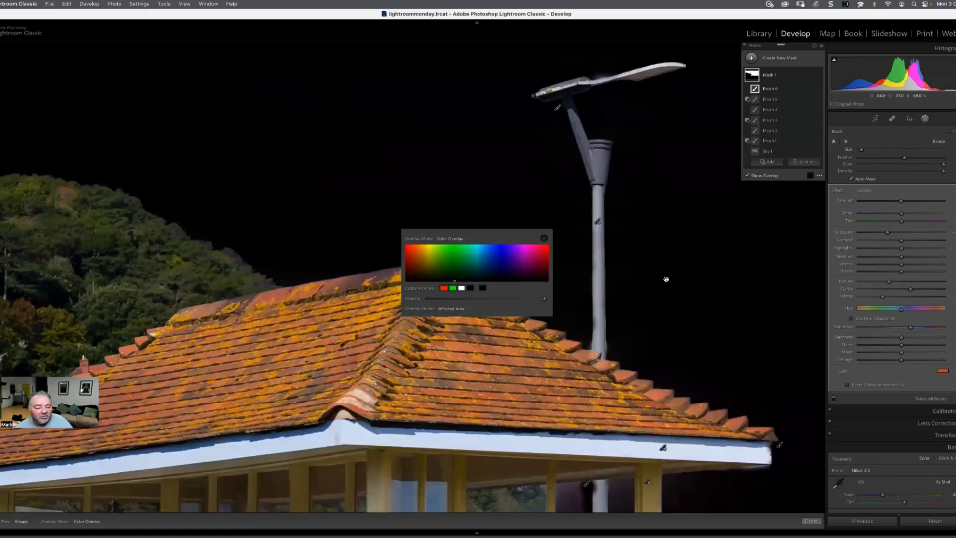
left_click_drag(460, 317, 540, 266)
left_click_drag(474, 186, 172, 195)
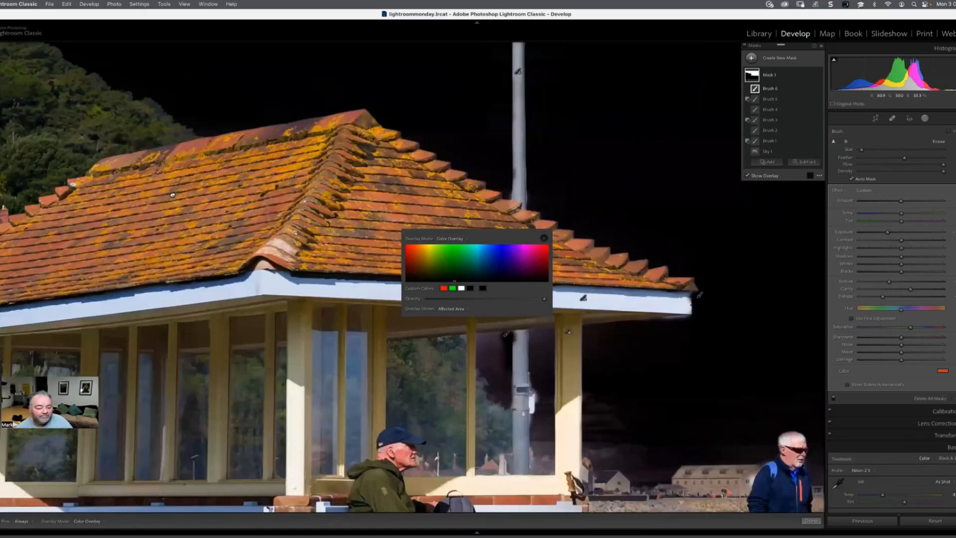
left_click_drag(486, 404, 219, 237)
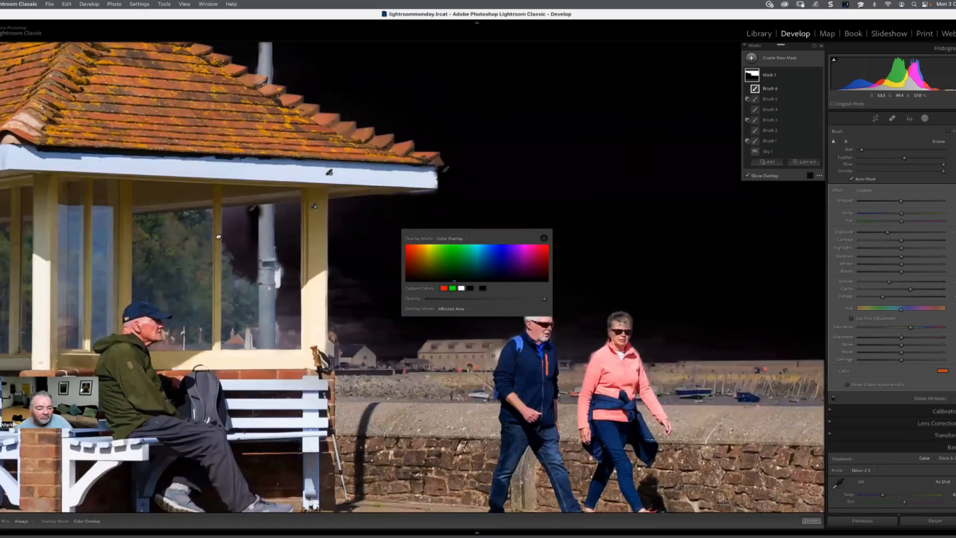
left_click_drag(272, 273, 94, 168)
left_click_drag(469, 364, 225, 316)
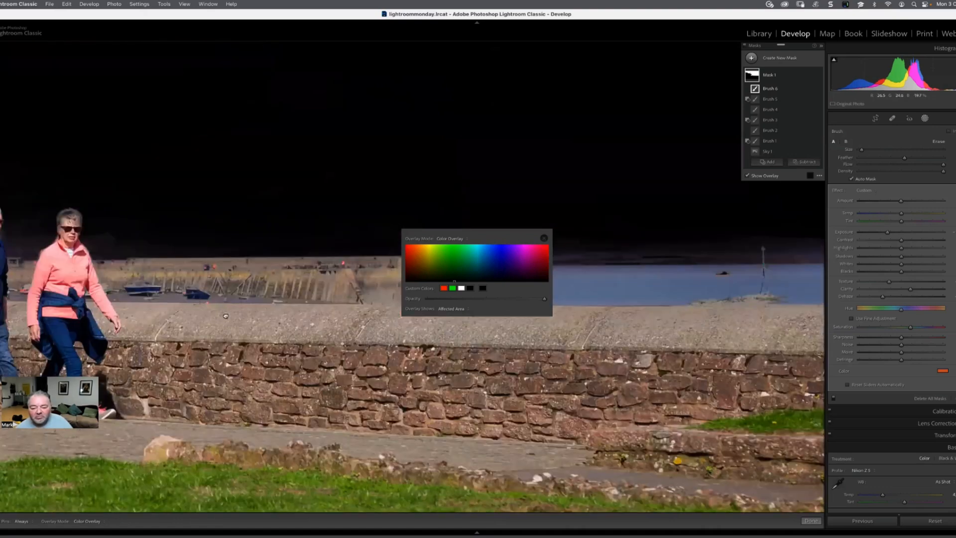
left_click_drag(496, 330, 457, 237)
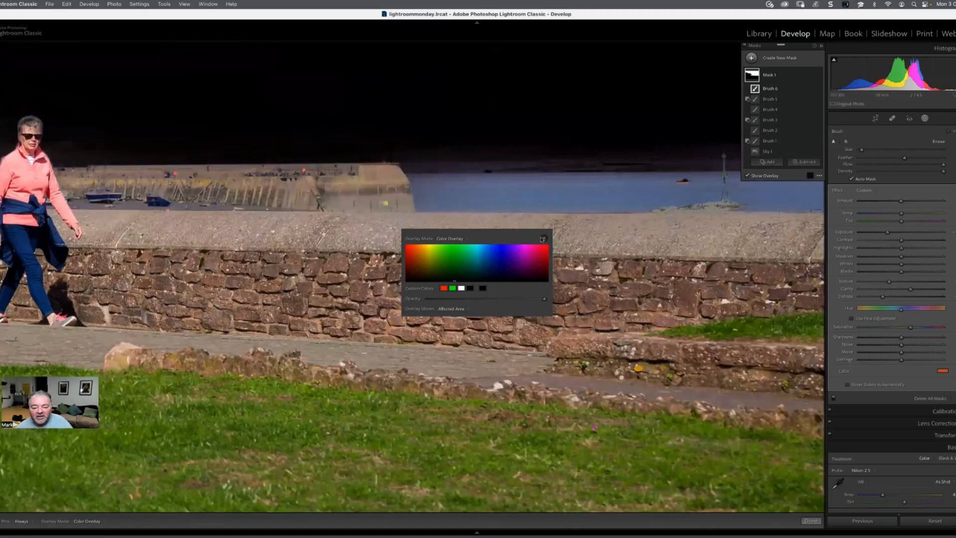
left_click(544, 238)
scroll(374, 426, "right", 6)
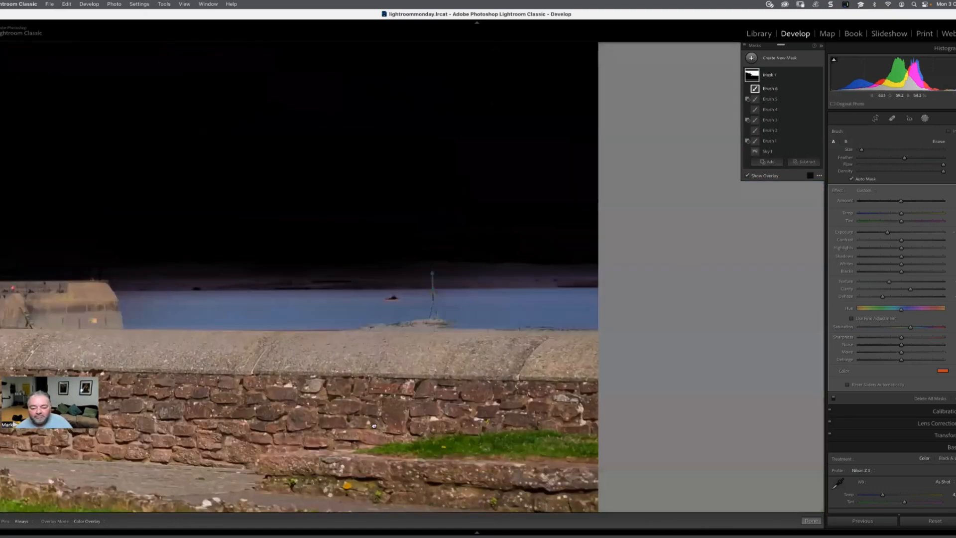
left_click_drag(448, 396, 870, 321)
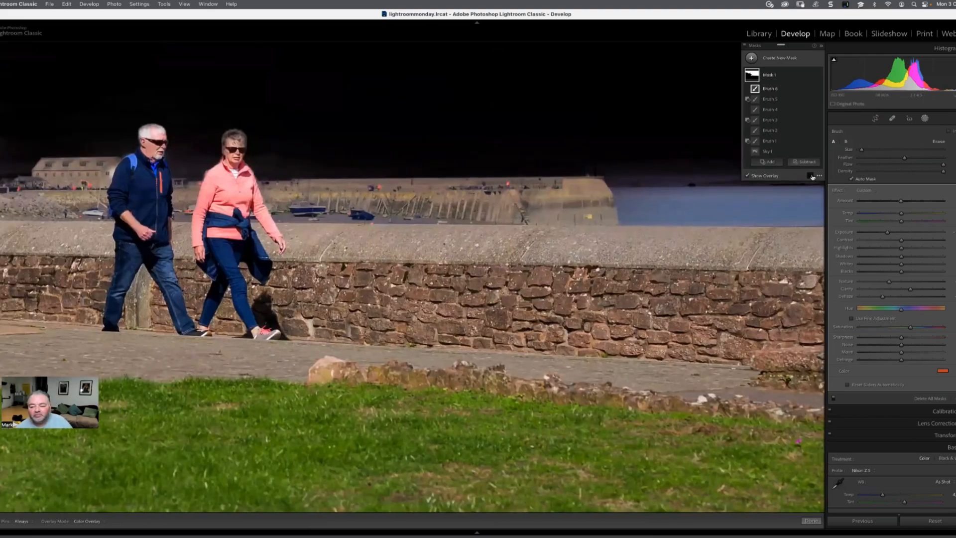
Try a lower opacity for the black mask overlay, restore it to full and close the overlay settings
left_click(811, 176)
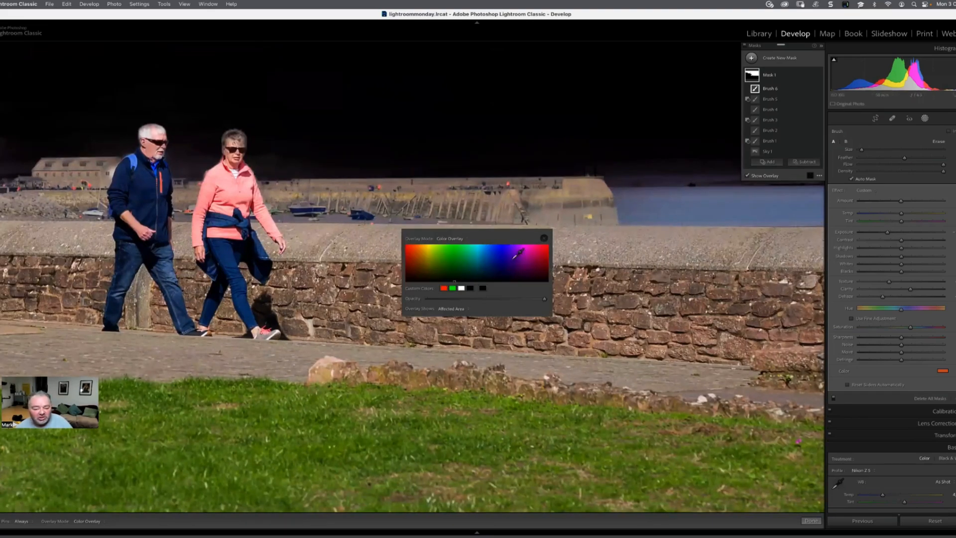
left_click(453, 310)
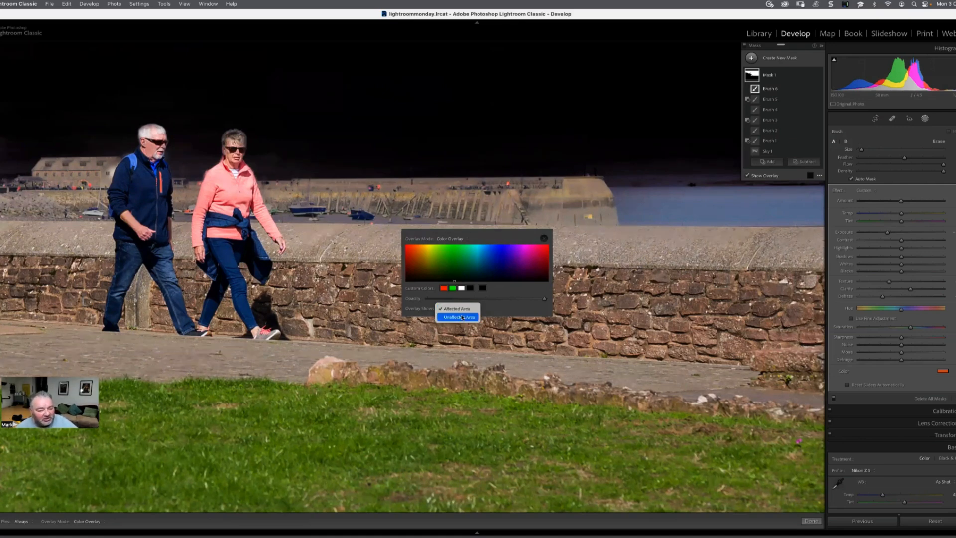
left_click(540, 297)
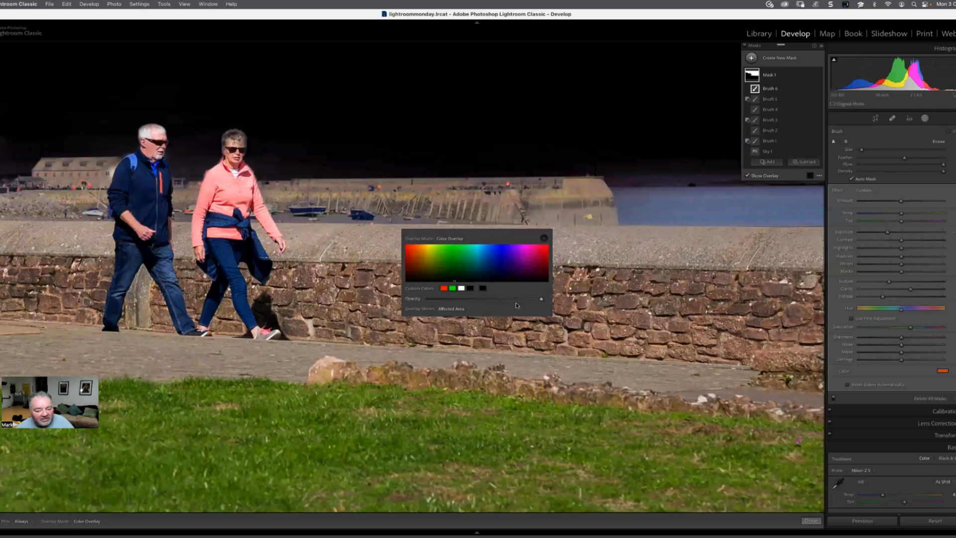
left_click(477, 300)
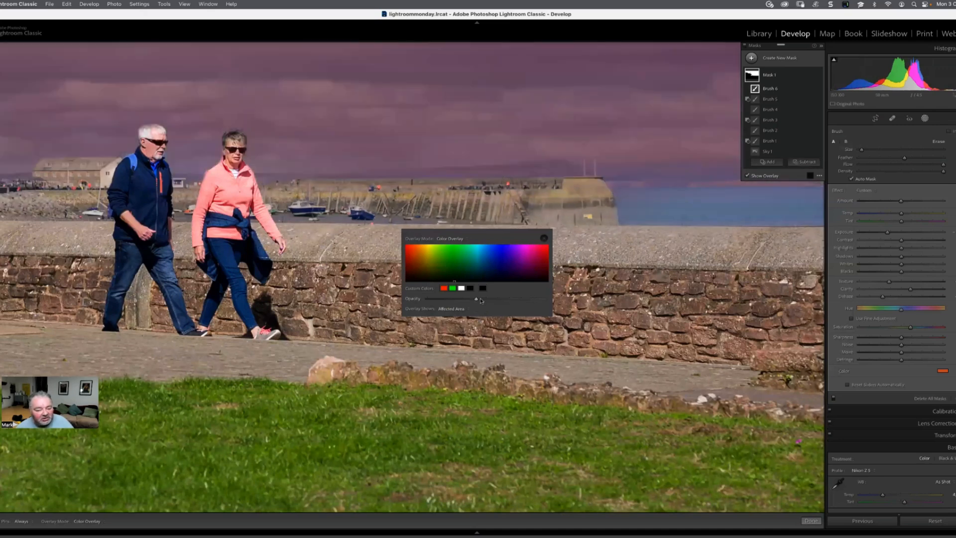
mouse_move(500, 300)
left_mouse_down()
mouse_move(519, 301)
mouse_move(500, 305)
left_mouse_up()
left_click(530, 252)
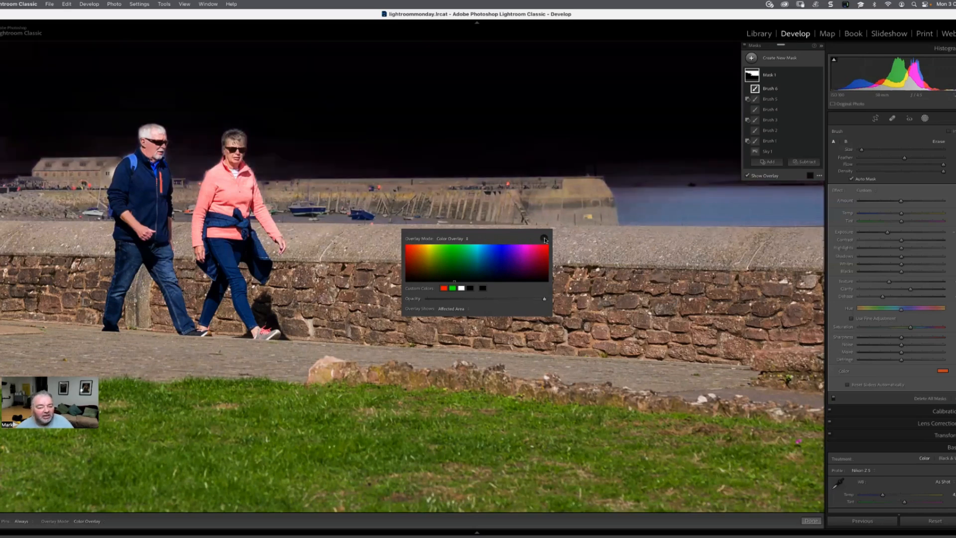
left_click(545, 239)
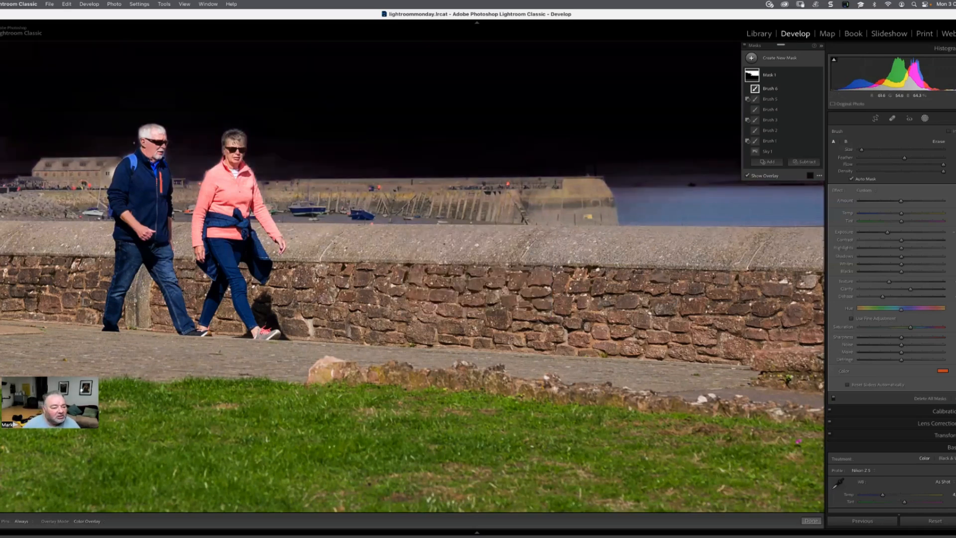
Subtract a brush from Mask 1 over the walking man's white hair with the edit pins hidden, then close masking
left_click(800, 162)
left_click(815, 207)
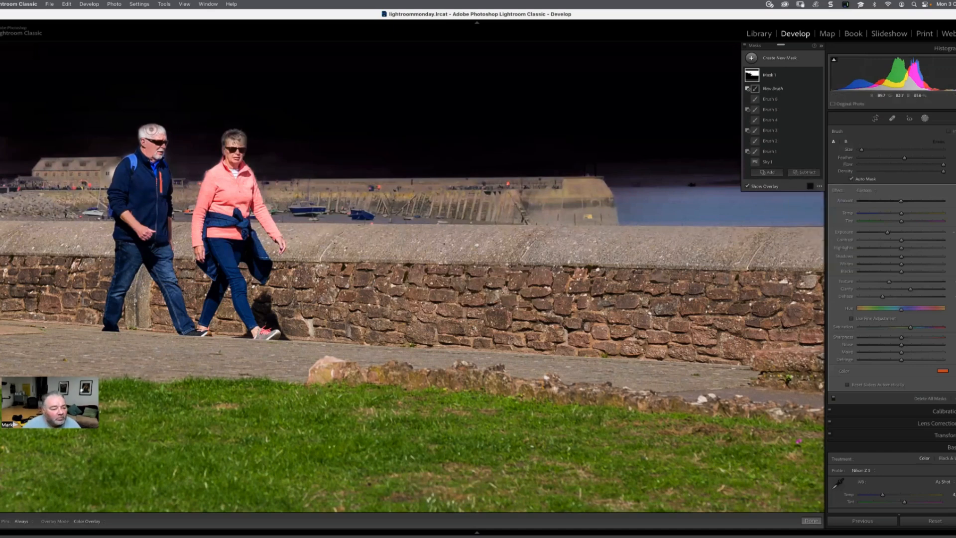
key("h")
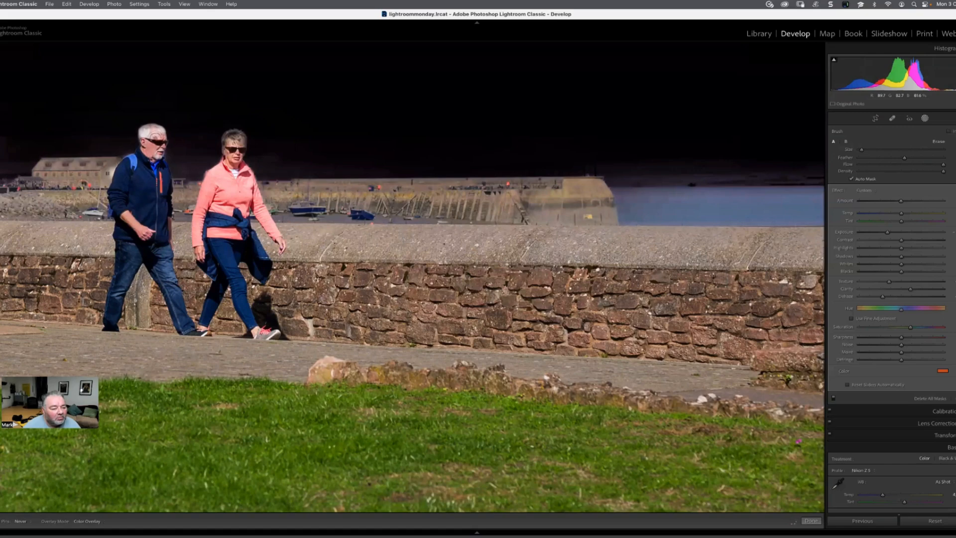
key("h")
left_click_drag(331, 284, 504, 224)
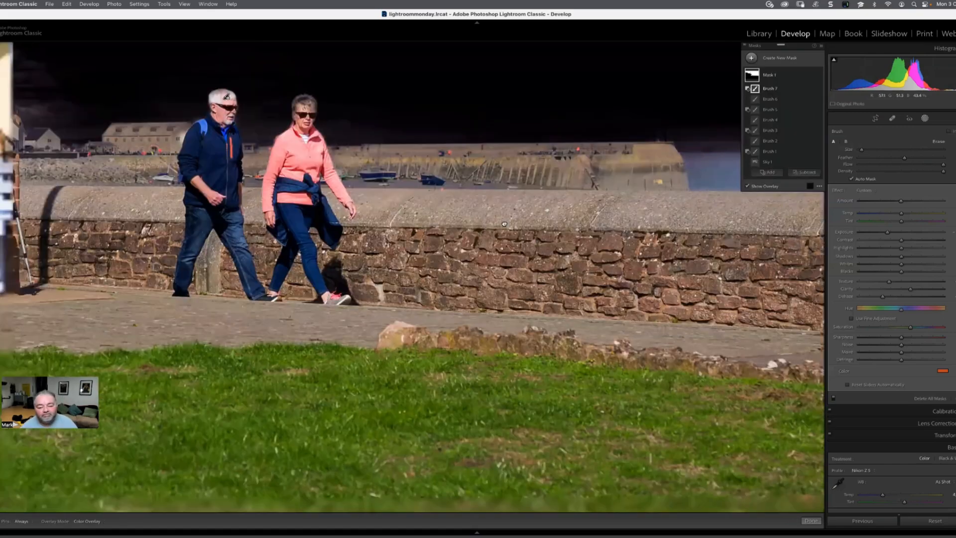
left_click_drag(372, 328, 489, 267)
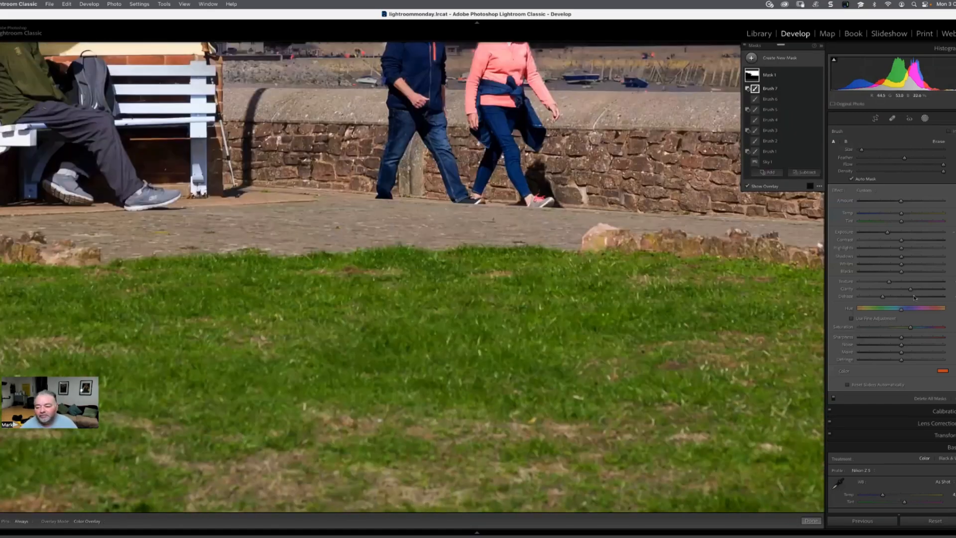
left_click(954, 398)
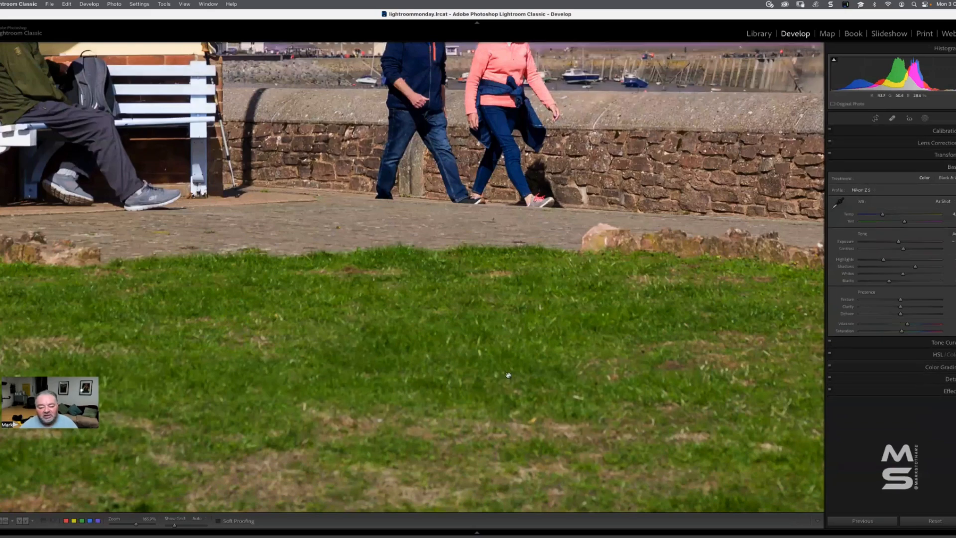
Add a brush to Mask 1, paint over the blue halo above the street lamp's narrow neck and finish masking
left_click(508, 377)
left_click(476, 136)
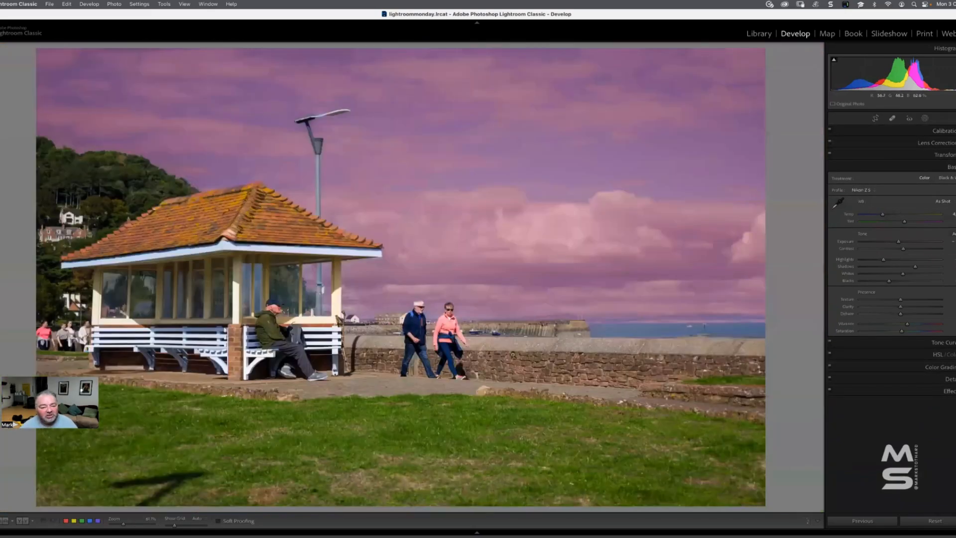
left_click(322, 115)
left_click(328, 119)
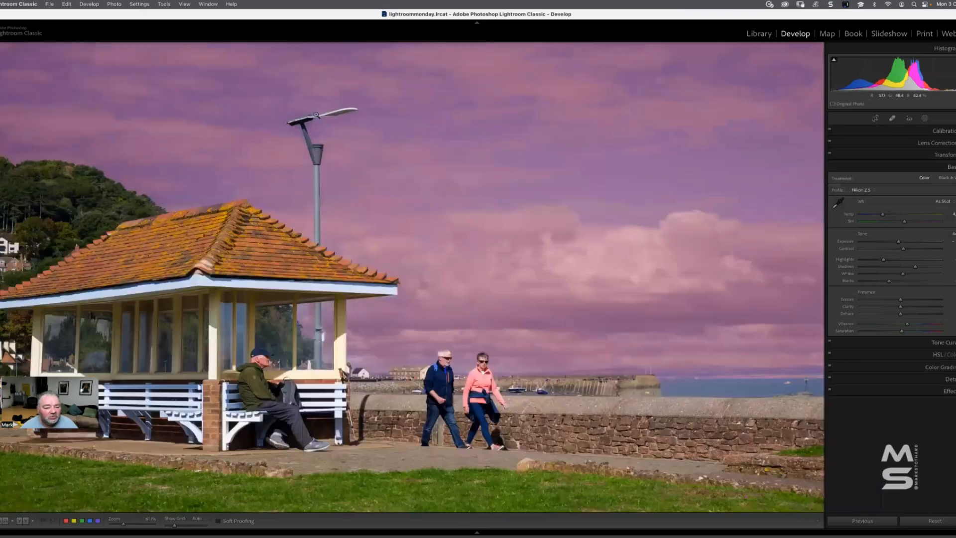
left_click(317, 115)
left_click_drag(305, 105, 397, 192)
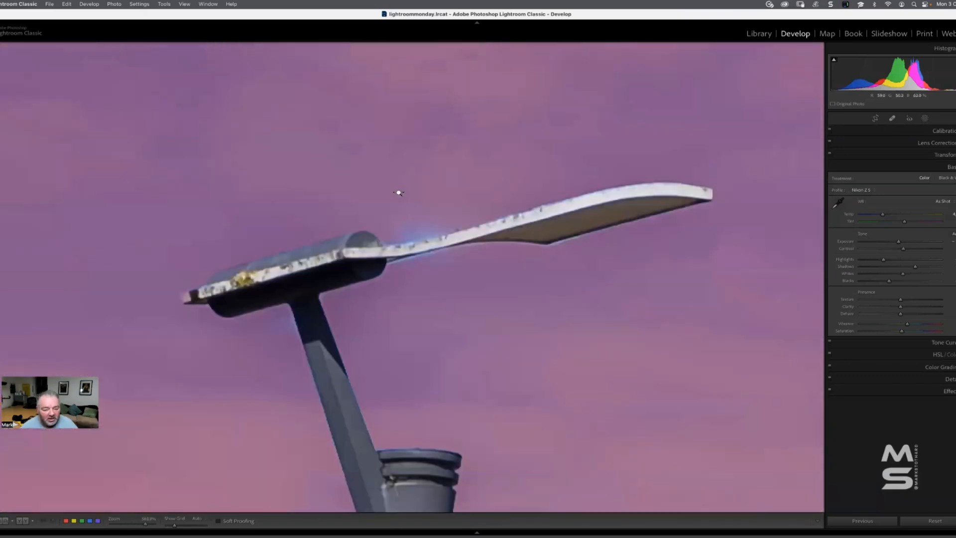
left_click(925, 118)
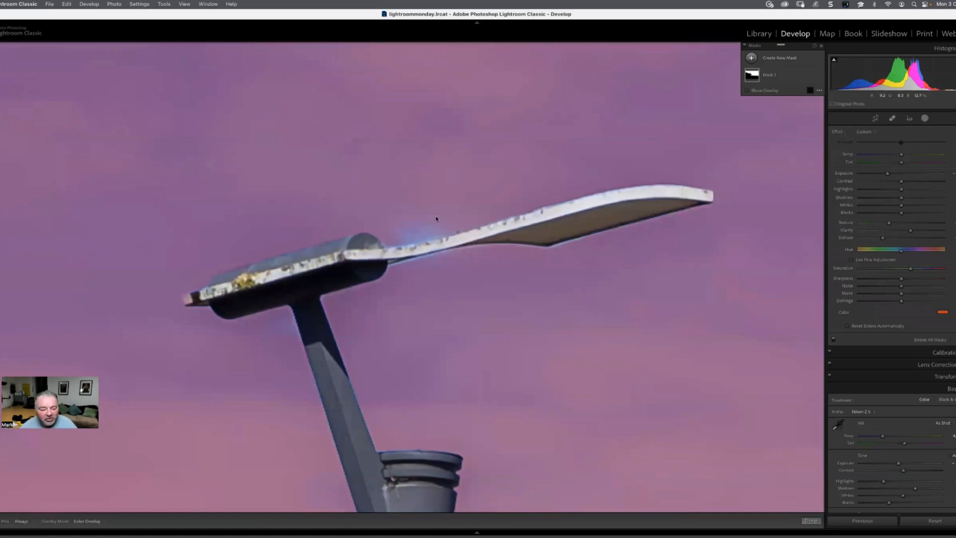
left_click(780, 75)
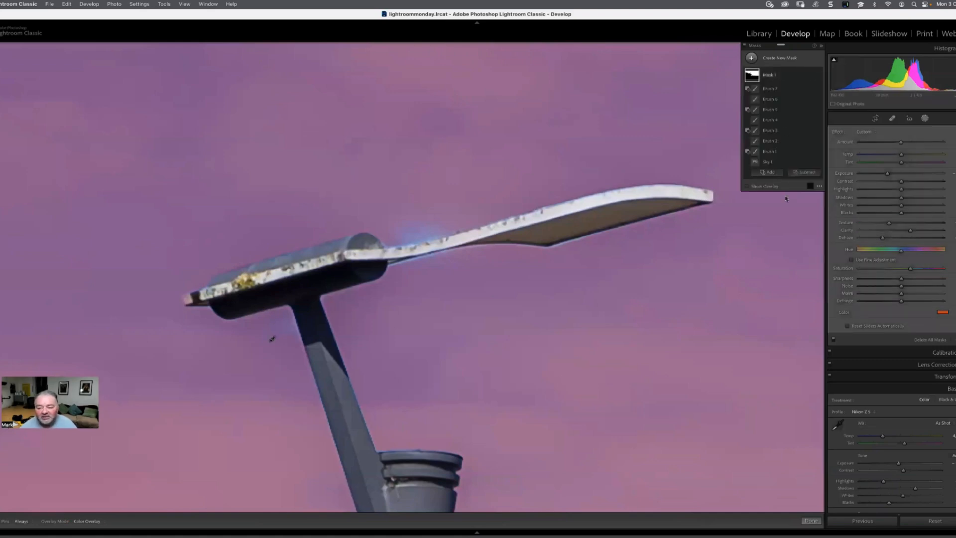
left_click(768, 173)
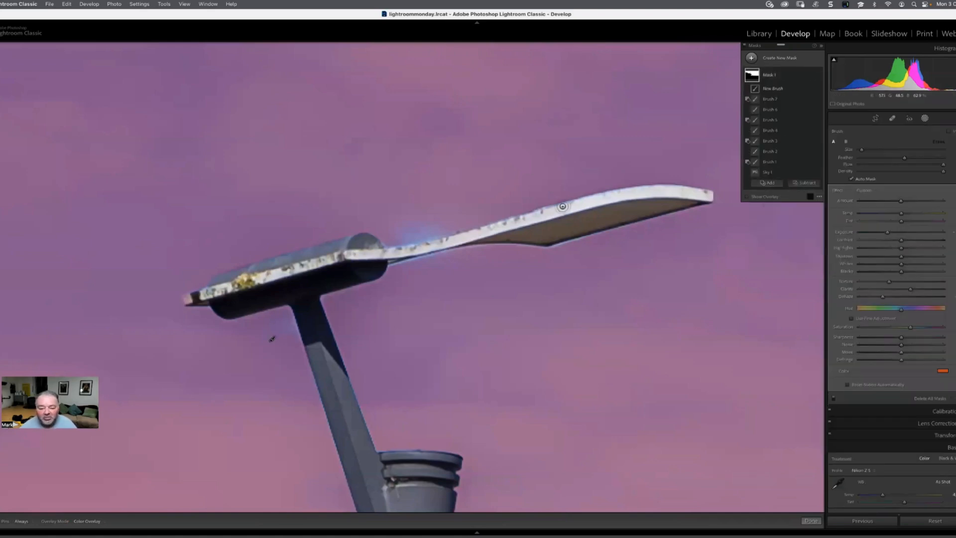
left_click(775, 217)
key("h")
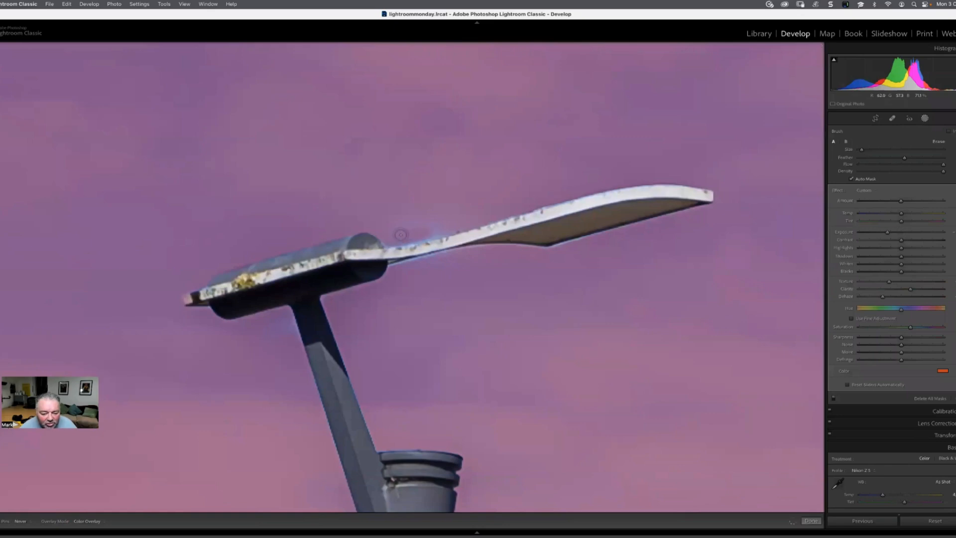
key("h")
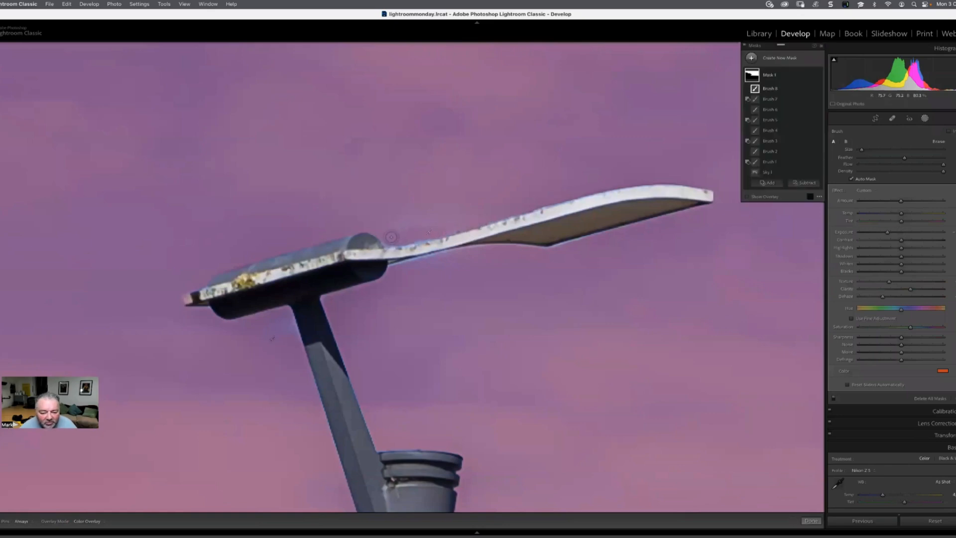
key("h")
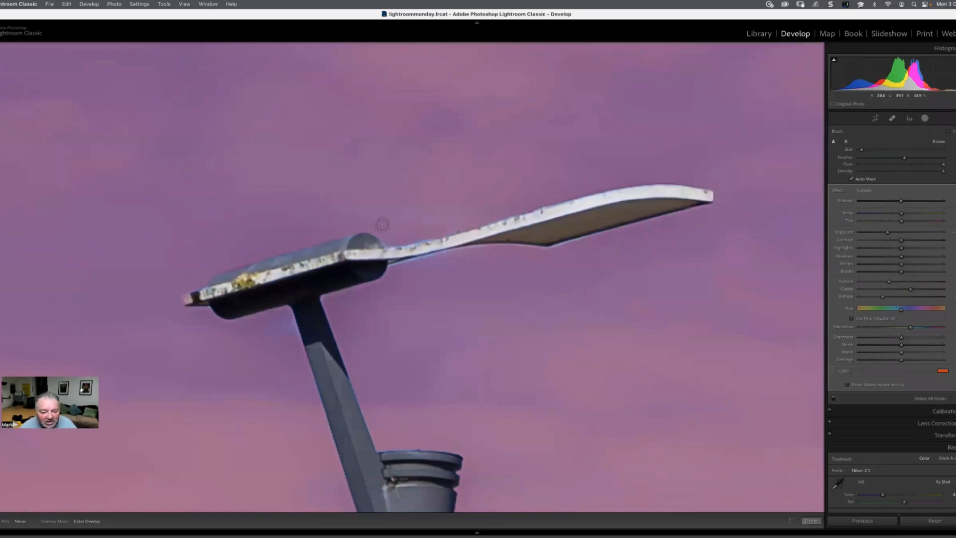
key("h")
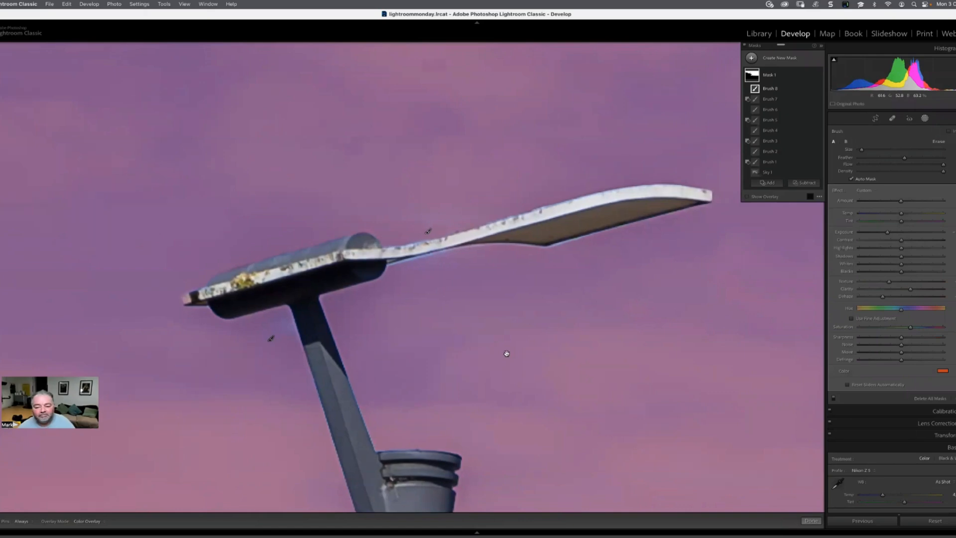
left_click(812, 520)
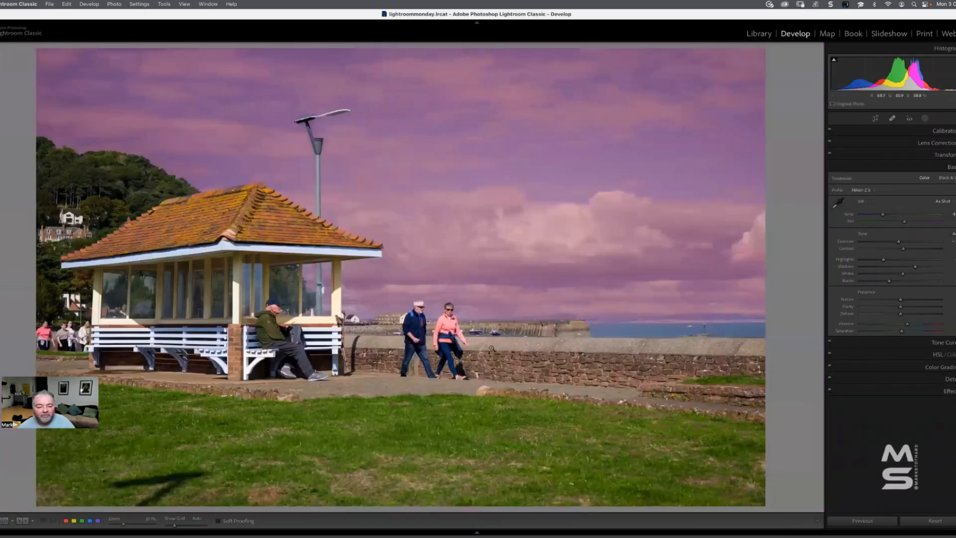
left_click(491, 349)
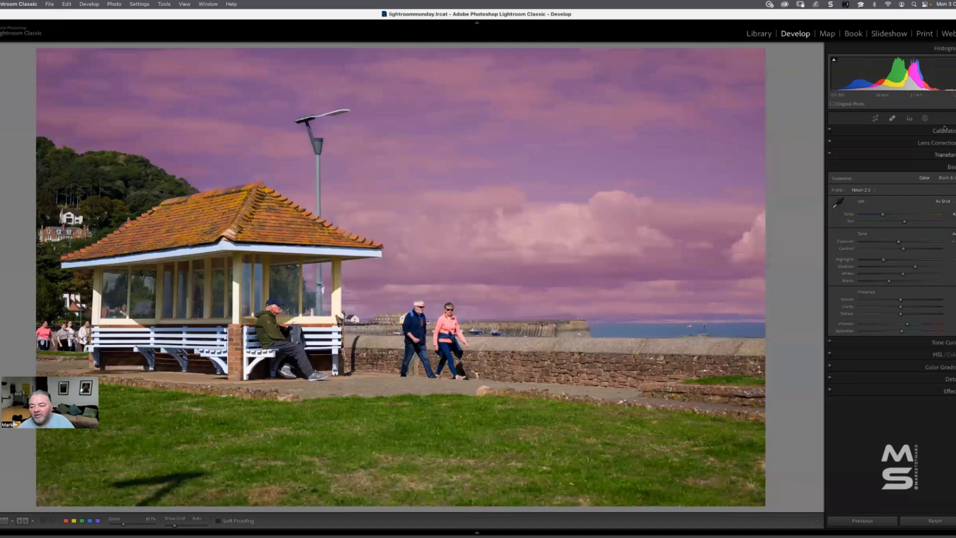
Reopen Mask 1, warm the sky's Temp slightly, collapse the mask's component list and raise its Exposure
left_click(894, 120)
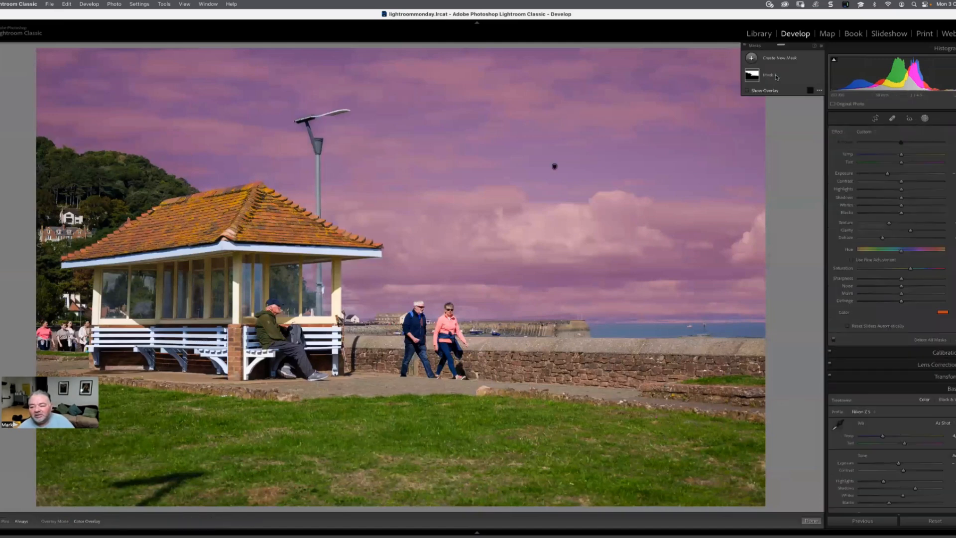
left_click(777, 76)
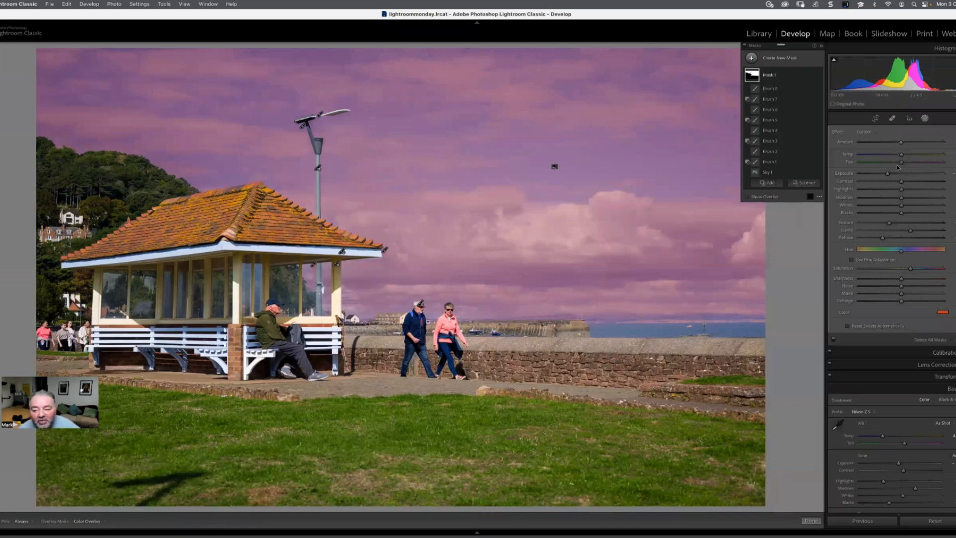
mouse_move(898, 144)
left_mouse_down()
mouse_move(888, 144)
mouse_move(921, 148)
mouse_move(883, 144)
mouse_move(927, 145)
mouse_move(859, 145)
mouse_move(910, 155)
left_mouse_up()
double_click(845, 143)
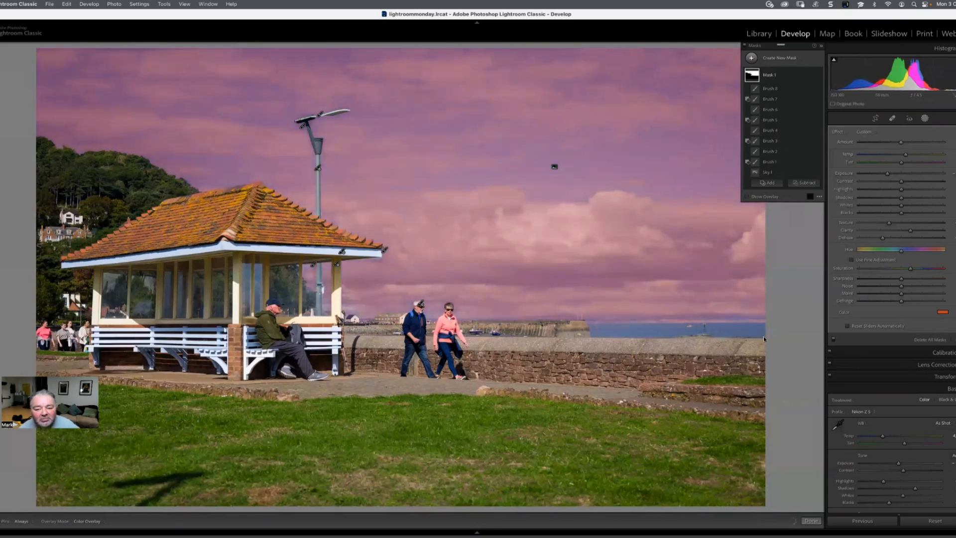
left_click(774, 75)
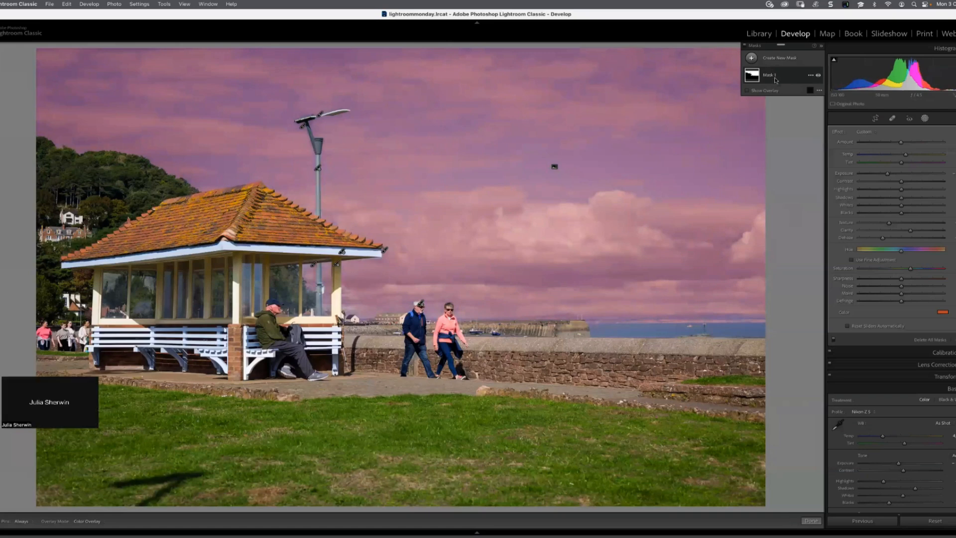
mouse_move(894, 175)
left_mouse_down()
mouse_move(912, 173)
mouse_move(899, 174)
left_mouse_up()
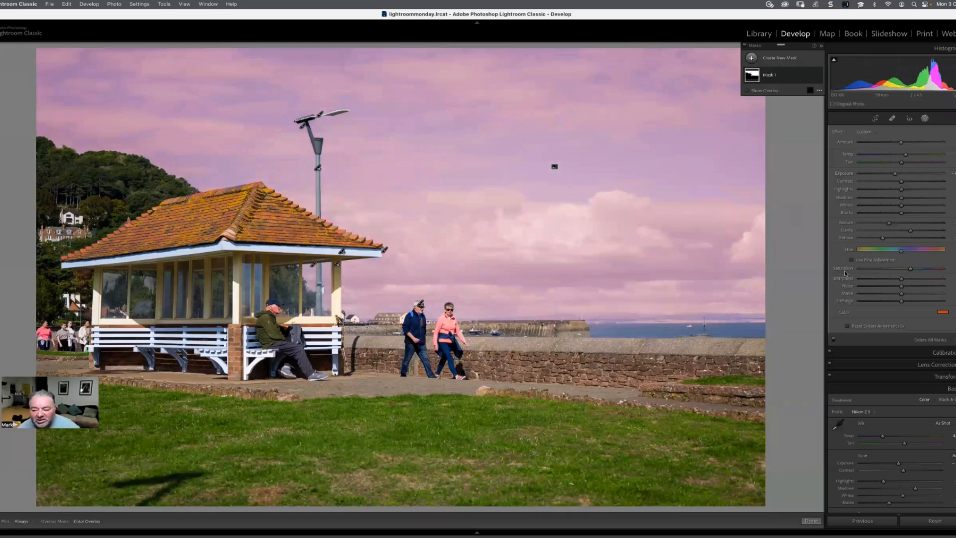
Reset Mask 1's Temp, Exposure, Texture, Clarity, Dehaze and Saturation to their defaults
double_click(847, 237)
double_click(847, 231)
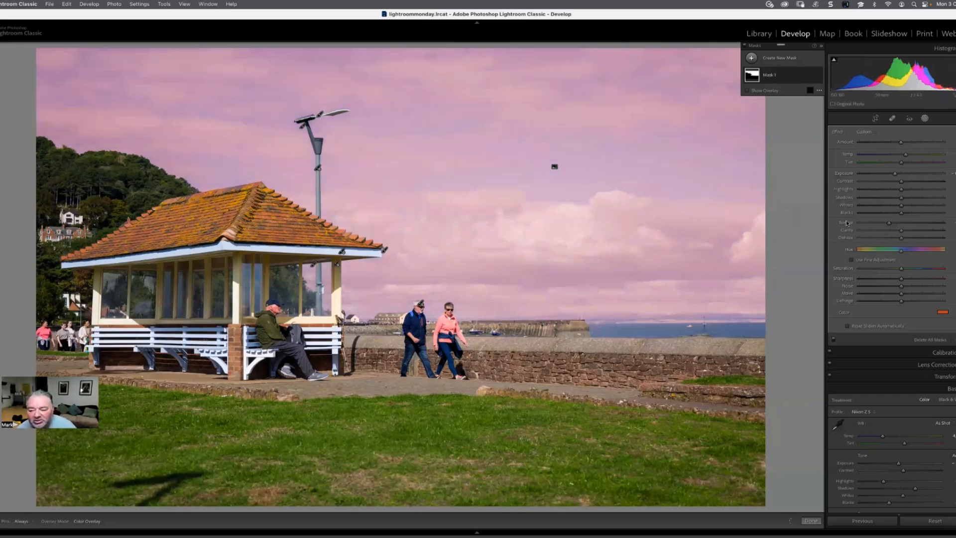
double_click(842, 173)
double_click(847, 154)
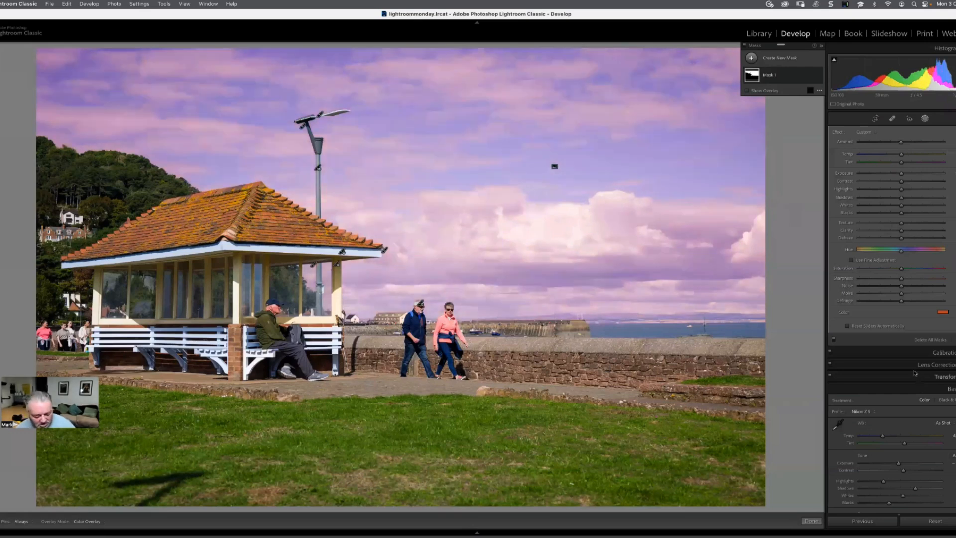
key("alt")
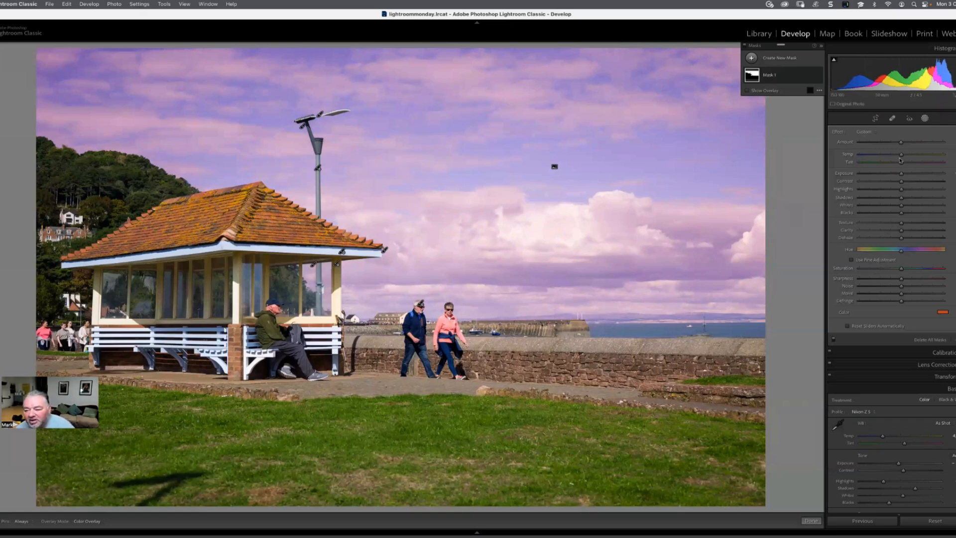
Adjust the sky in Mask 1 with lower Highlights, a slightly warmer Temp and slightly higher Whites
left_click(893, 192)
left_click_drag(891, 193, 889, 193)
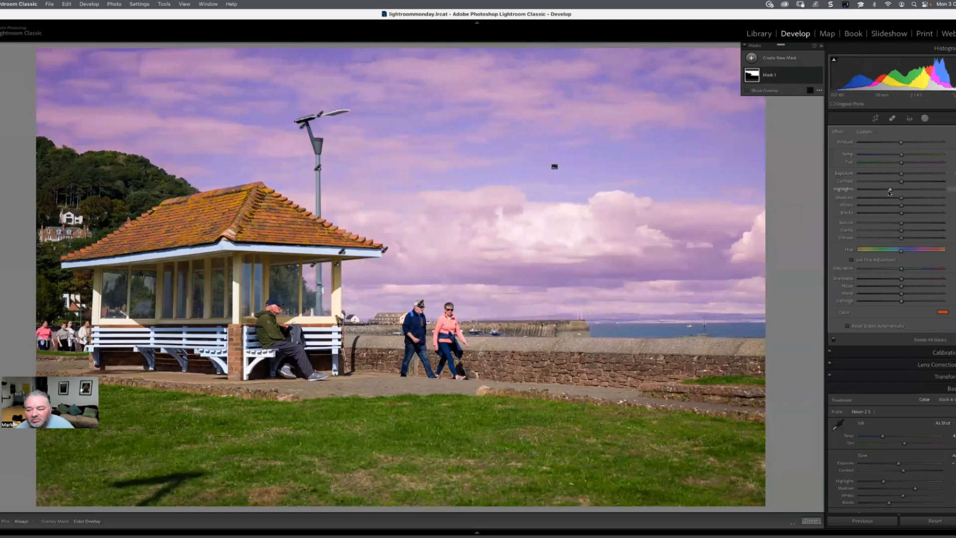
left_click(899, 158)
left_click(905, 158)
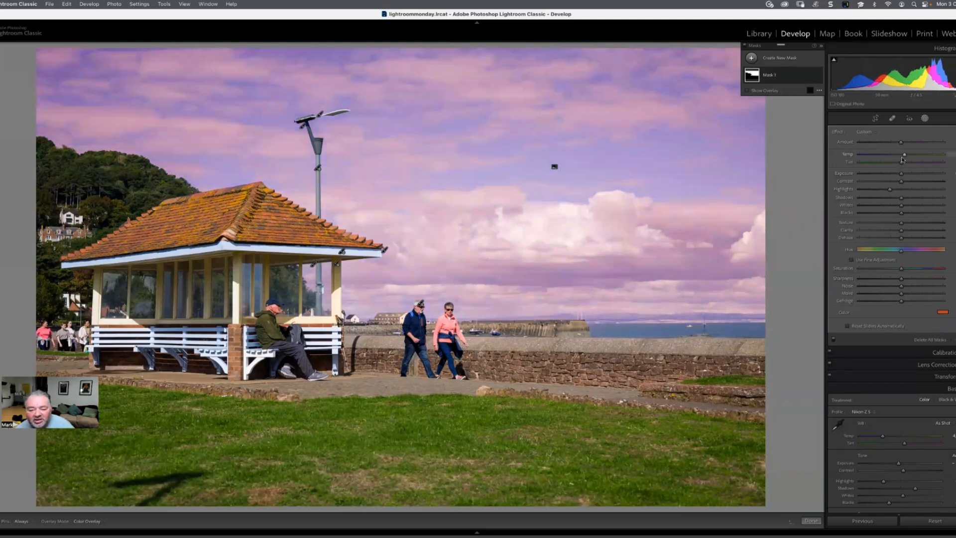
left_click(901, 160)
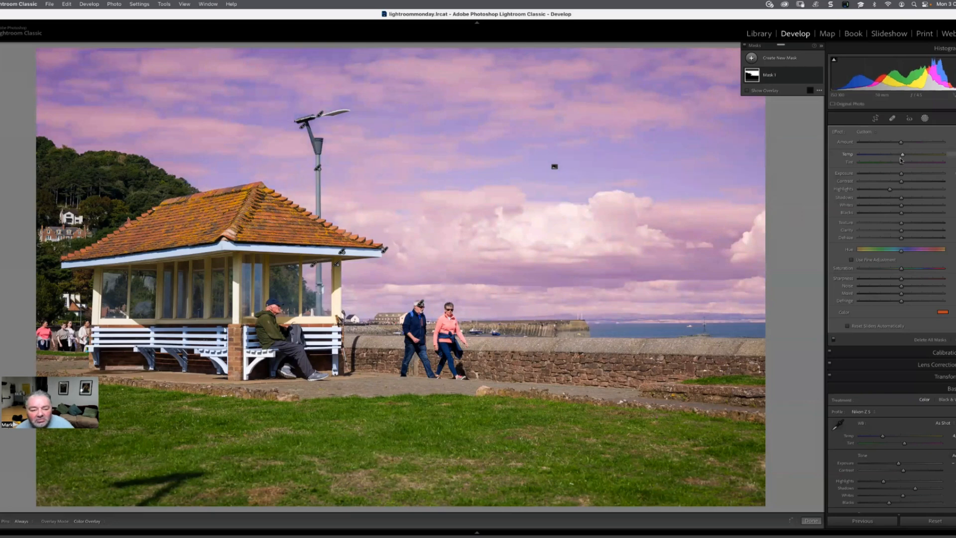
left_click(891, 160)
left_click(897, 161)
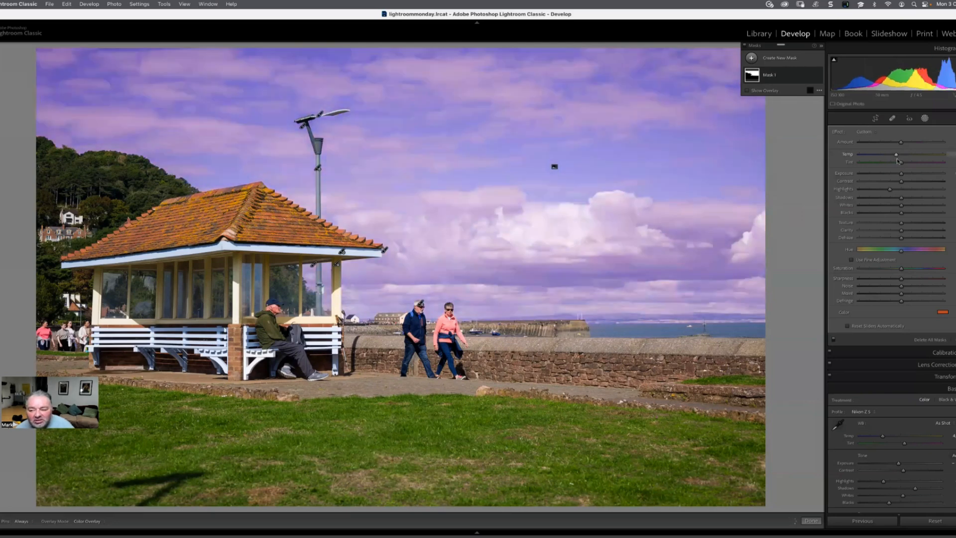
left_click(902, 160)
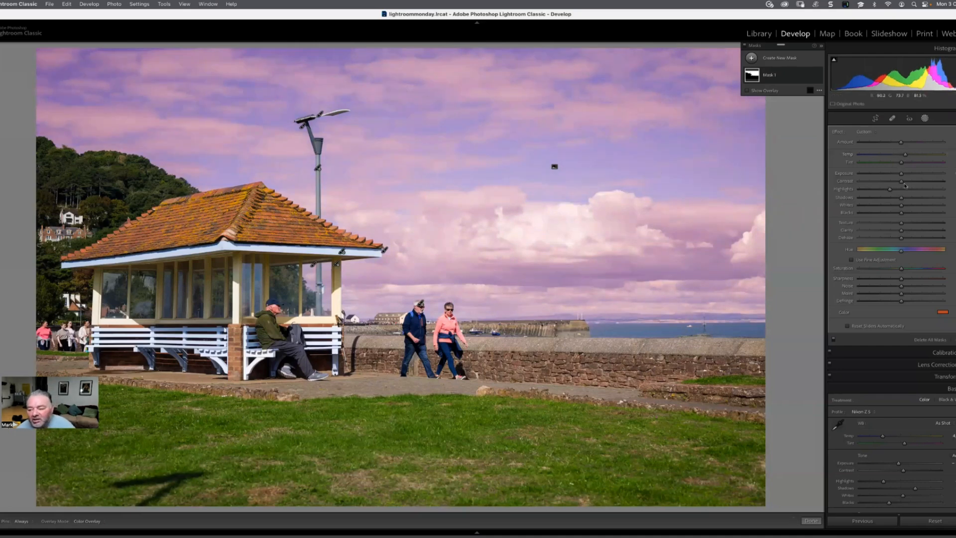
mouse_move(901, 205)
left_mouse_down()
mouse_move(911, 208)
mouse_move(901, 216)
left_mouse_up()
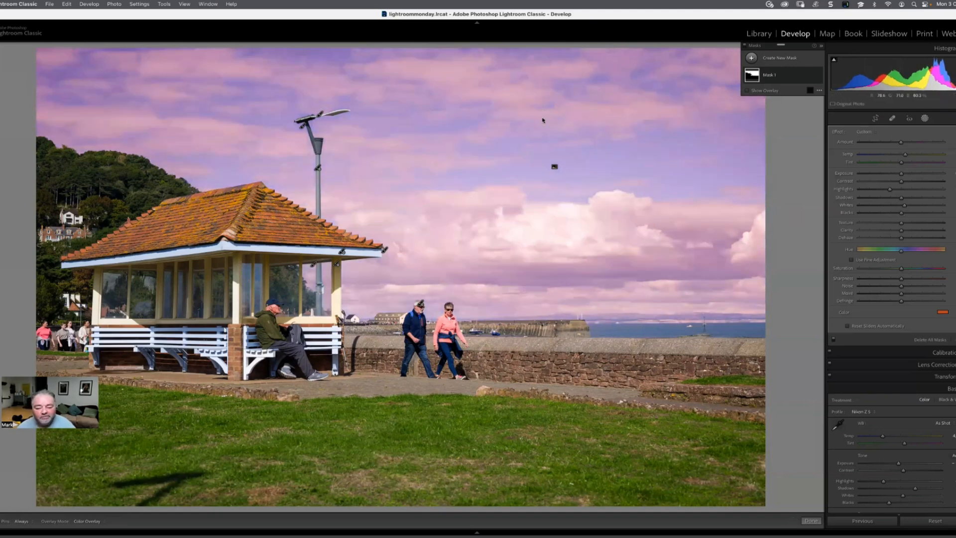
Remove Mask 1's orange color tint by setting its saturation to 0, and reopen the color picker
left_click(944, 312)
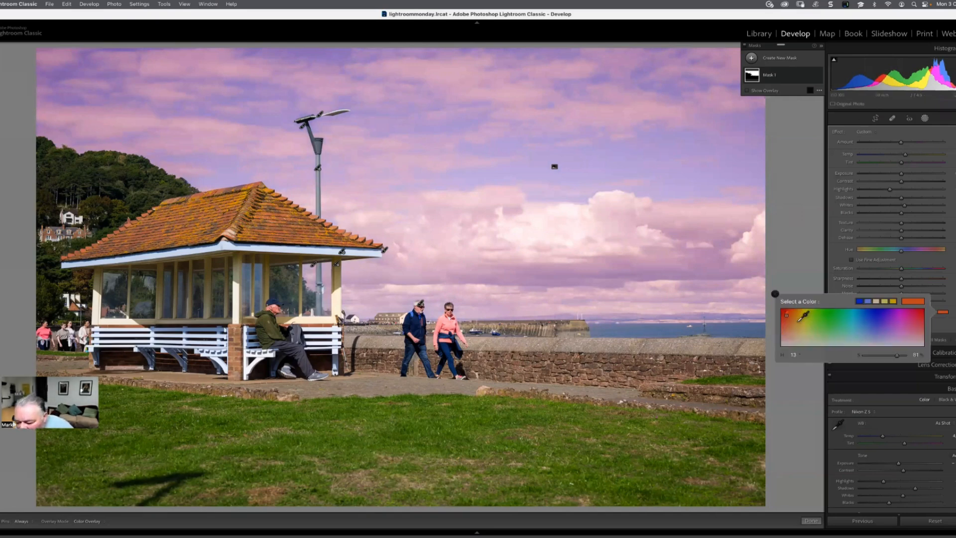
left_click(863, 355)
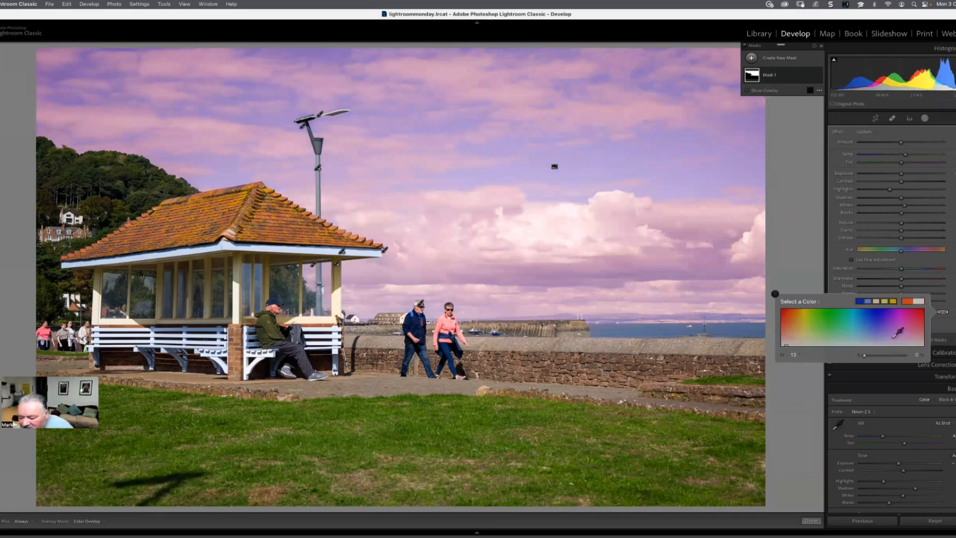
left_click(945, 313)
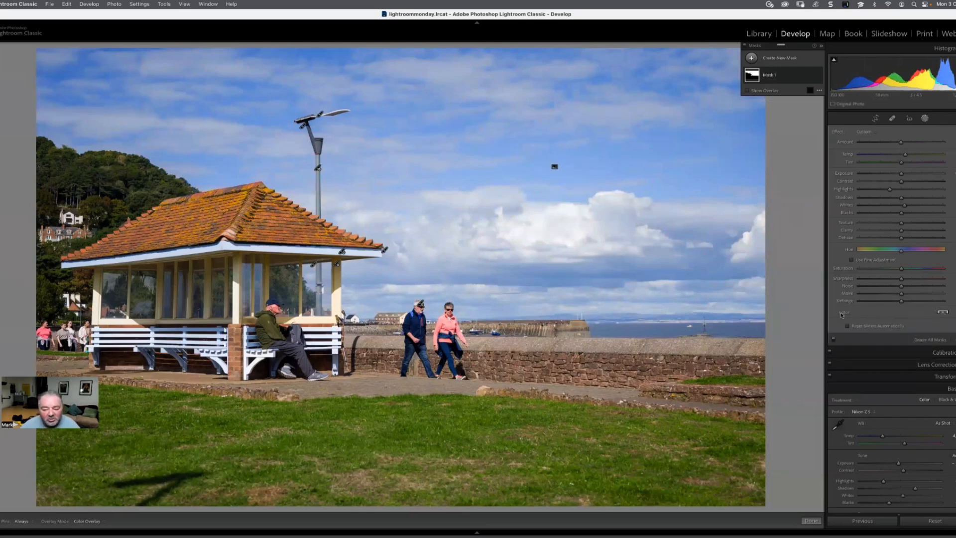
left_click(942, 313)
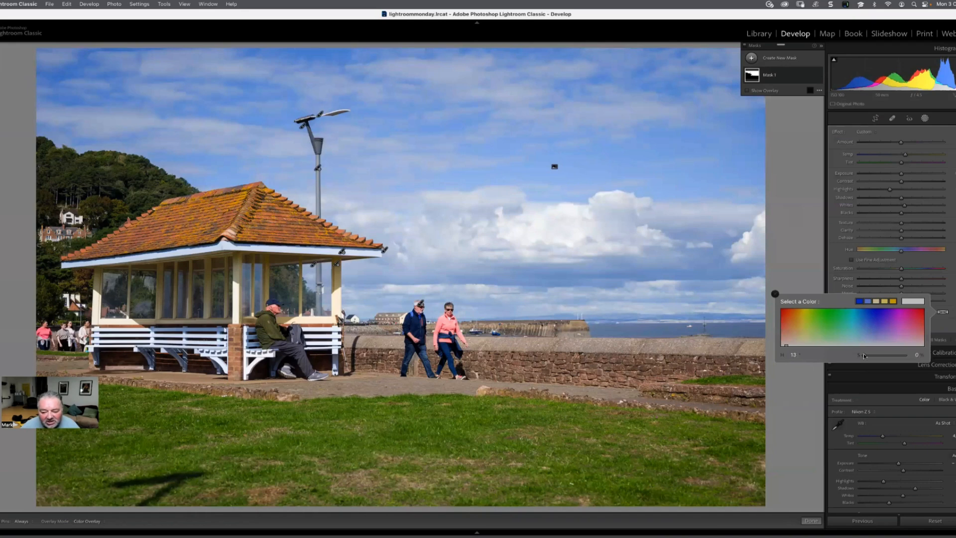
Close the color picker and rename Mask 1 to Sky
left_click(775, 294)
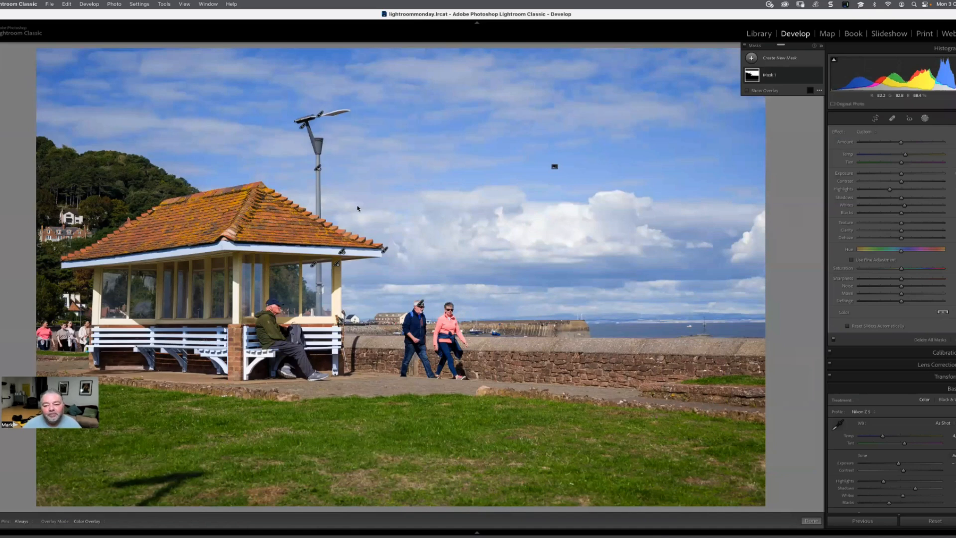
double_click(770, 75)
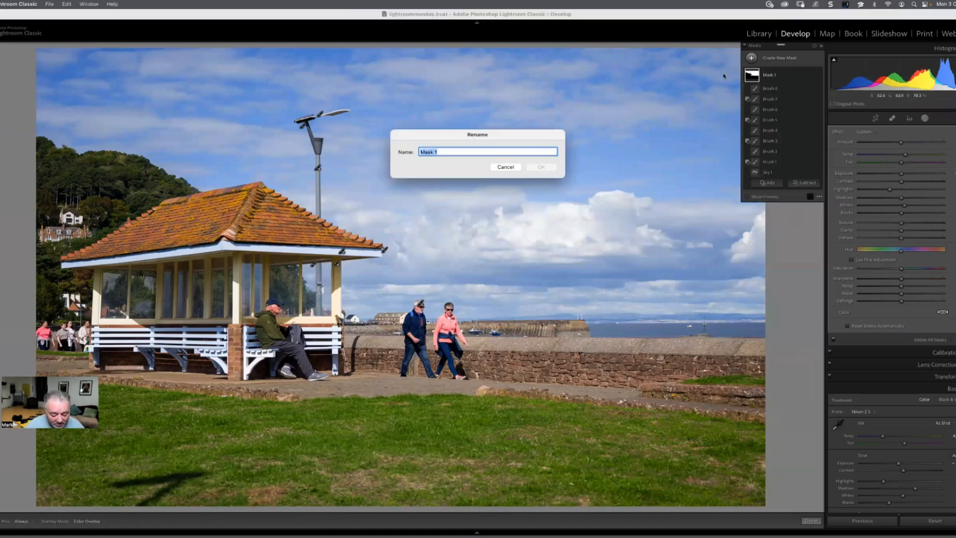
type("Sk")
left_click(554, 167)
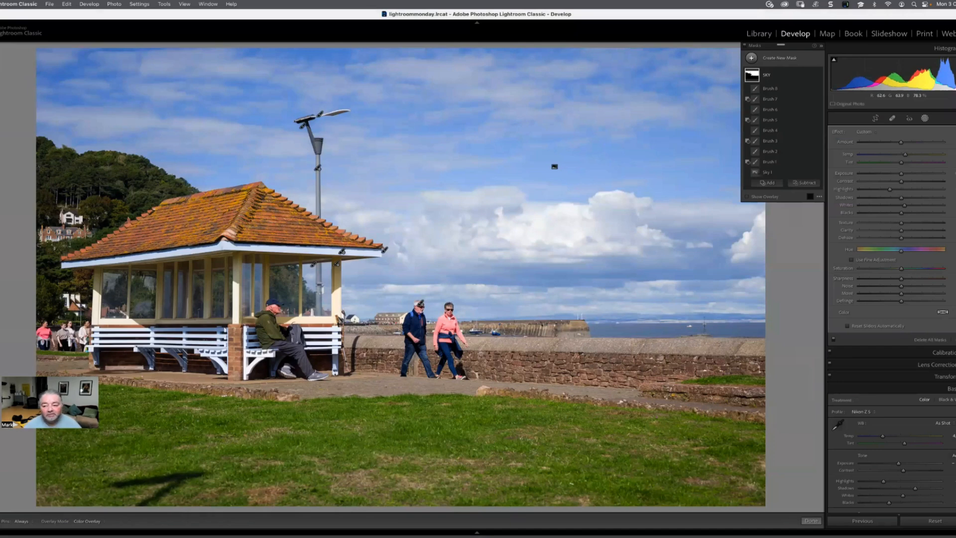
double_click(761, 80)
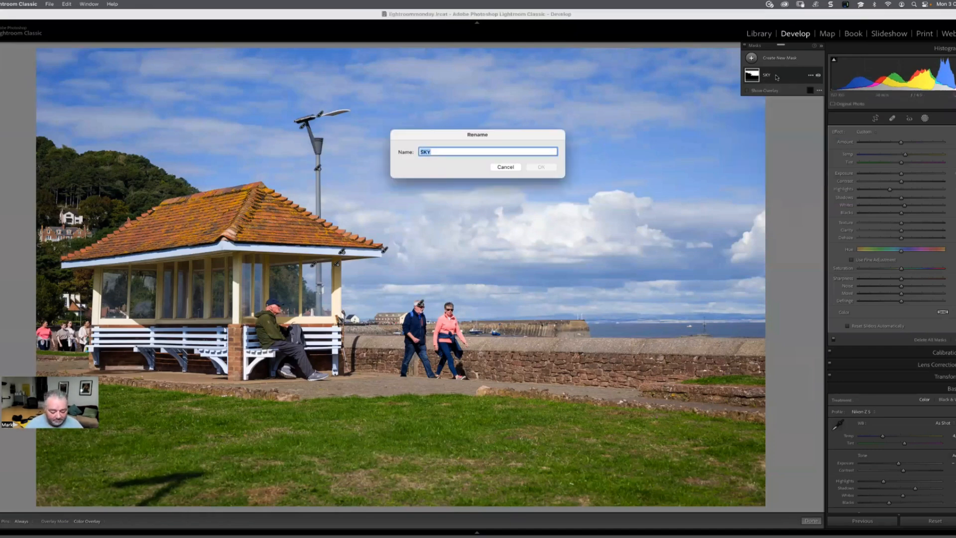
type("Sky")
key("Return")
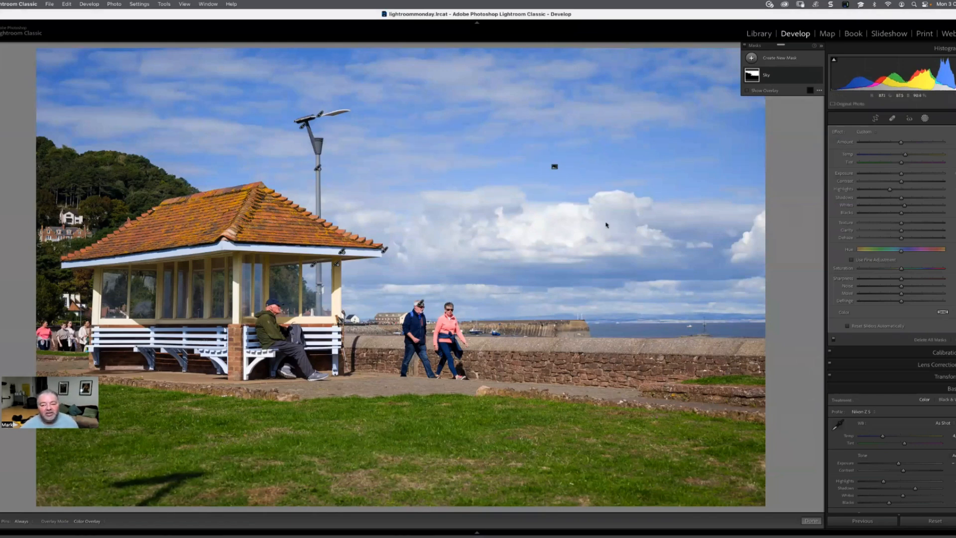
Raise the Sky mask's Texture and Clarity slightly and close the masking tools
left_click(753, 77)
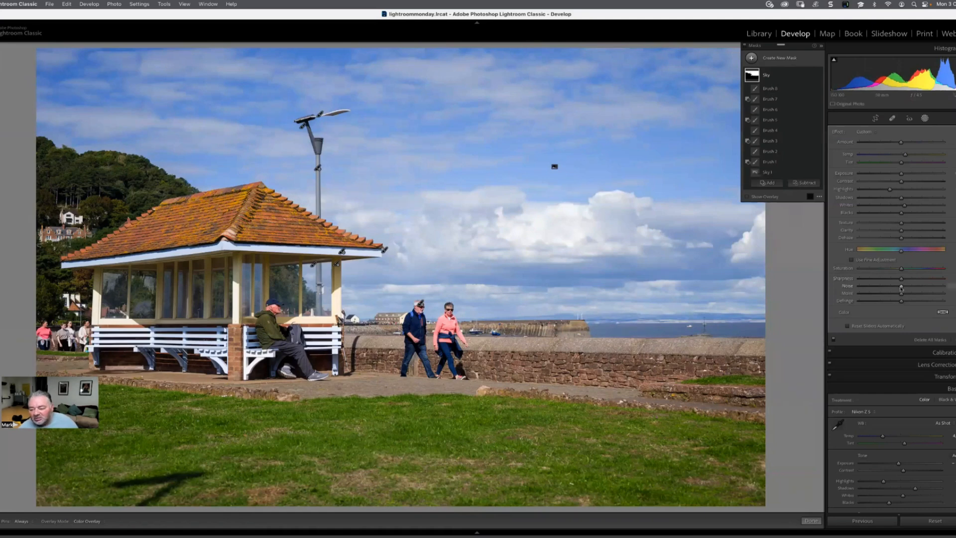
left_click(909, 225)
left_click(911, 231)
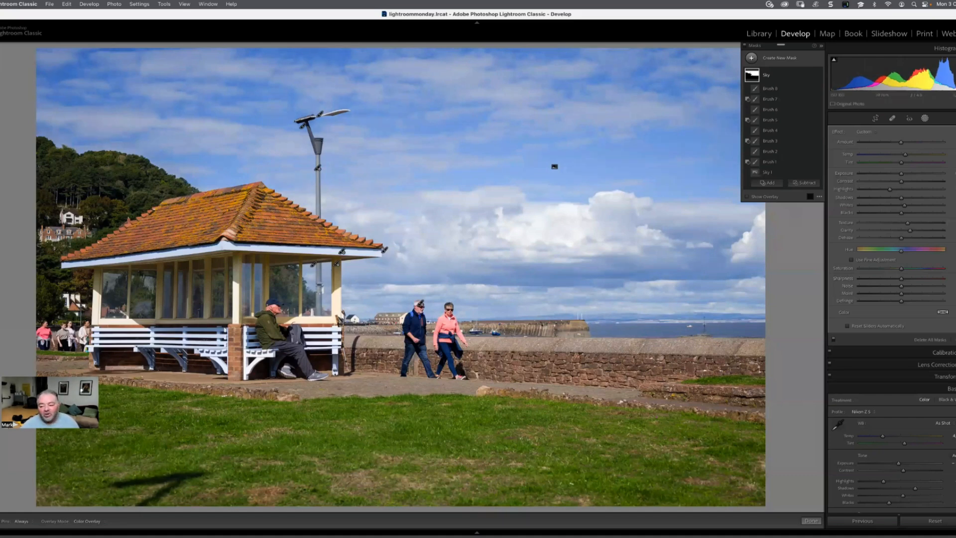
left_click(953, 339)
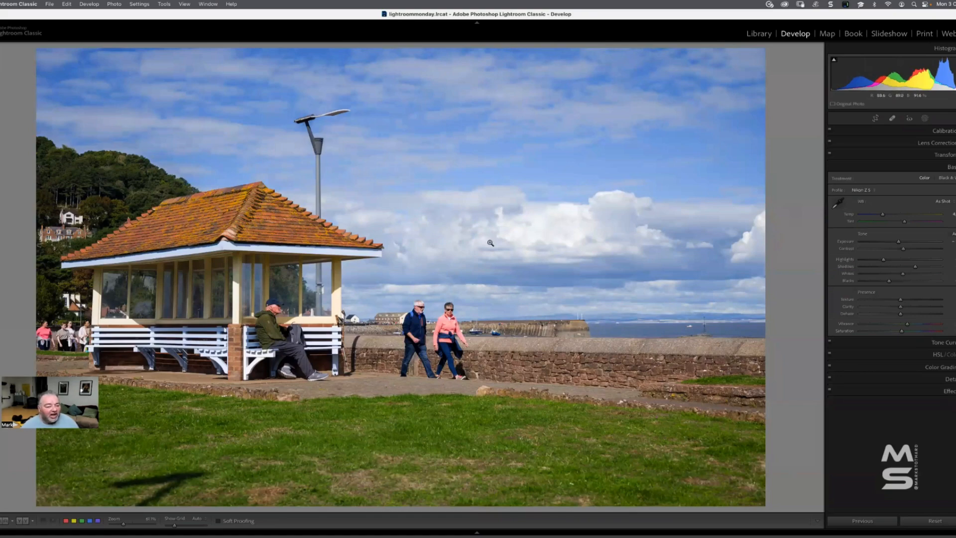
Add a new brush mask with a larger, softer brush about 12 in size, and show the mask overlay
left_click(925, 119)
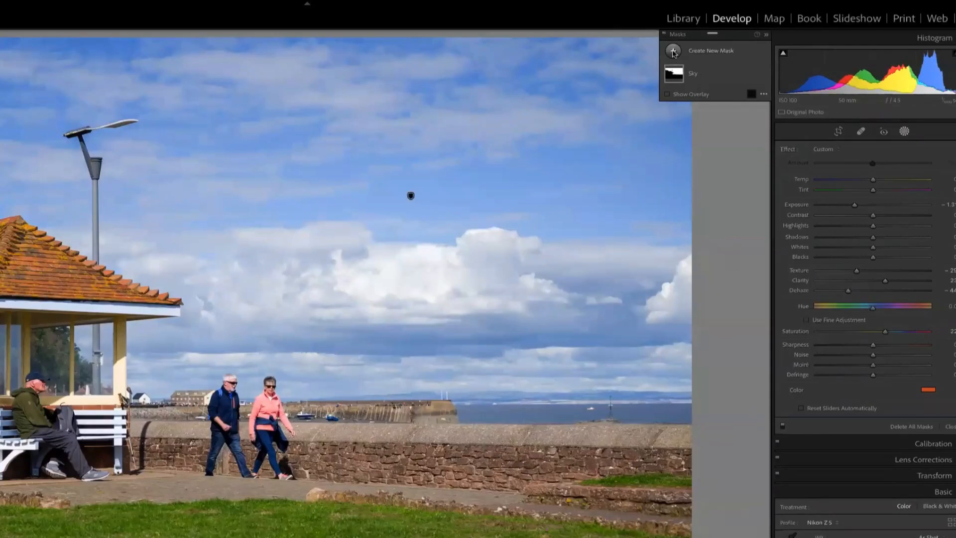
left_click(672, 51)
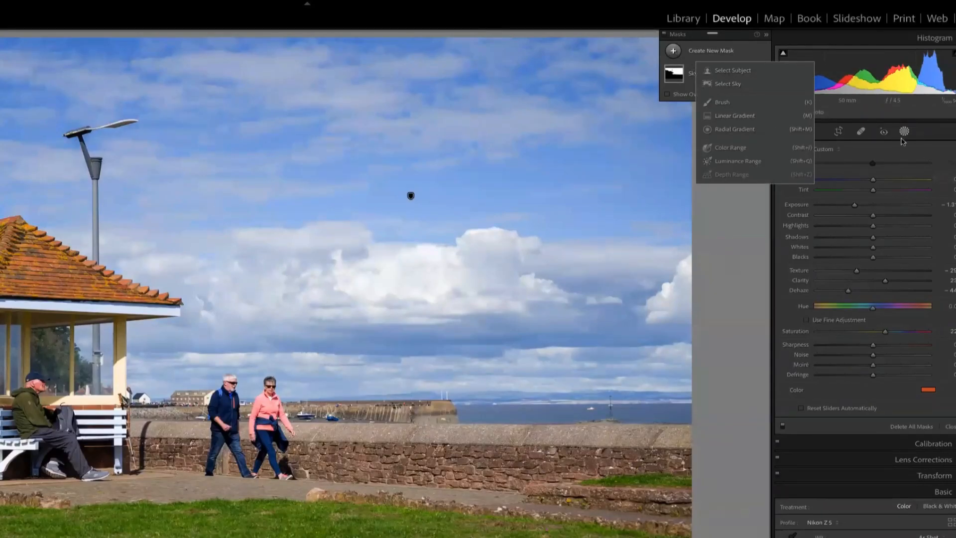
left_click(722, 103)
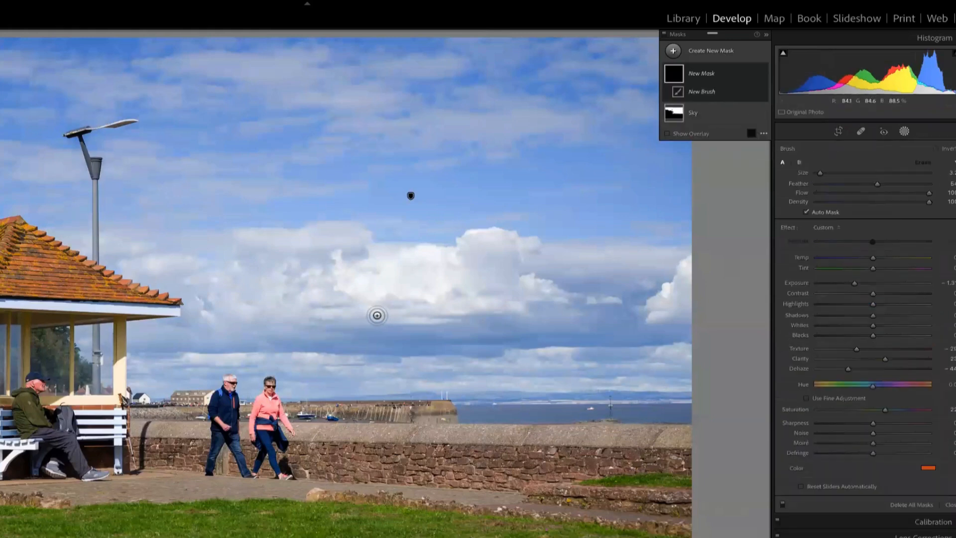
left_click_drag(828, 173, 891, 184)
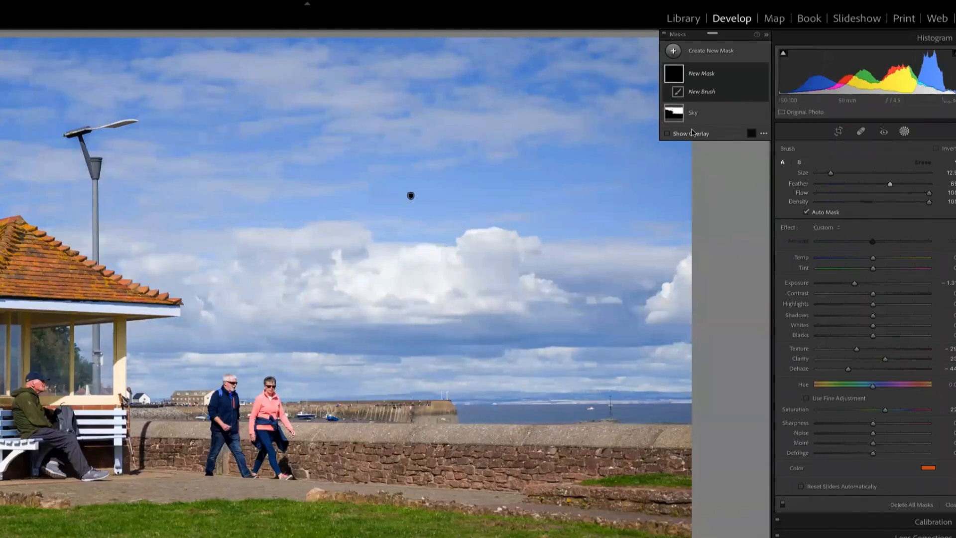
left_click(665, 135)
Reset the new brush's Exposure, Texture, Clarity, Dehaze and Saturation, and remove its orange tint by setting the color saturation to 0
double_click(799, 285)
double_click(794, 410)
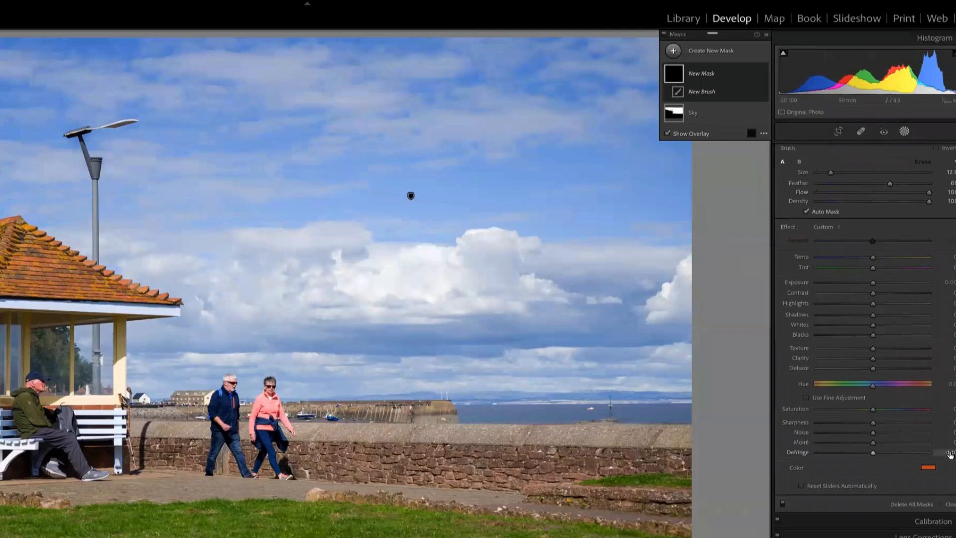
left_click(928, 467)
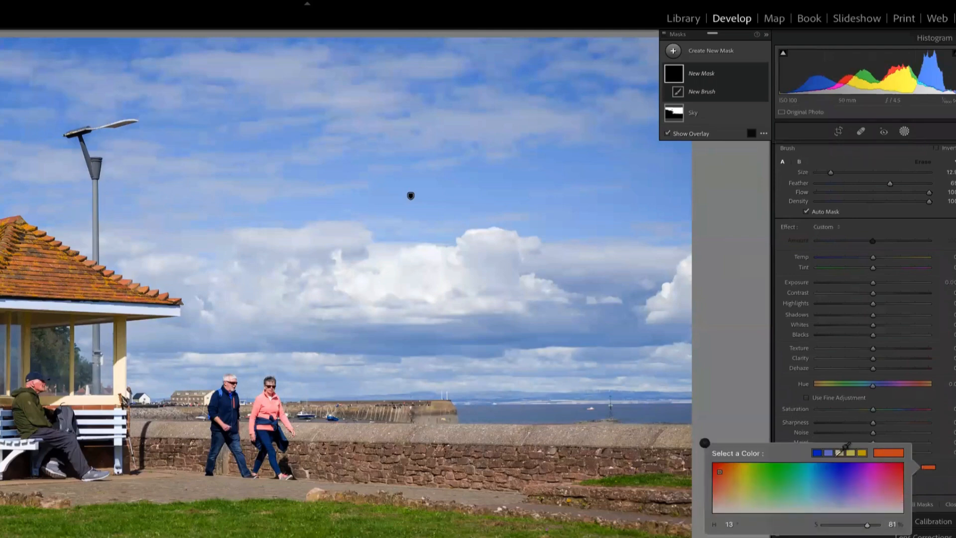
left_click_drag(869, 525, 819, 528)
left_click(950, 488)
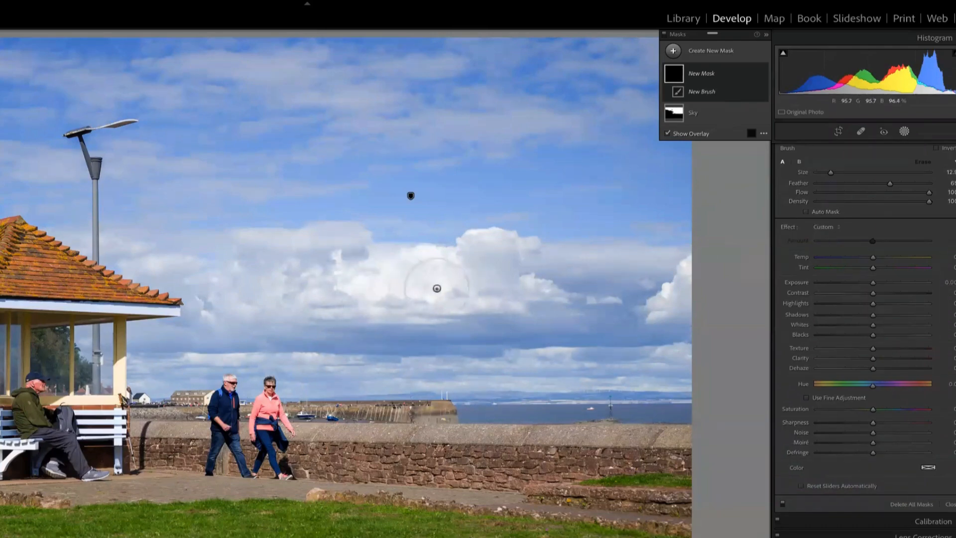
Paint the mask over the white cloud bank without Auto Mask, raise Texture, Clarity and Dehaze, and warm Temp slightly
left_click(495, 276)
mouse_move(389, 275)
left_mouse_down()
mouse_move(328, 289)
mouse_move(261, 282)
mouse_move(207, 296)
left_mouse_up()
mouse_move(352, 300)
left_mouse_down()
mouse_move(579, 317)
mouse_move(697, 338)
mouse_move(734, 331)
mouse_move(683, 289)
mouse_move(452, 279)
mouse_move(487, 296)
mouse_move(378, 366)
mouse_move(359, 365)
mouse_move(480, 239)
left_mouse_up()
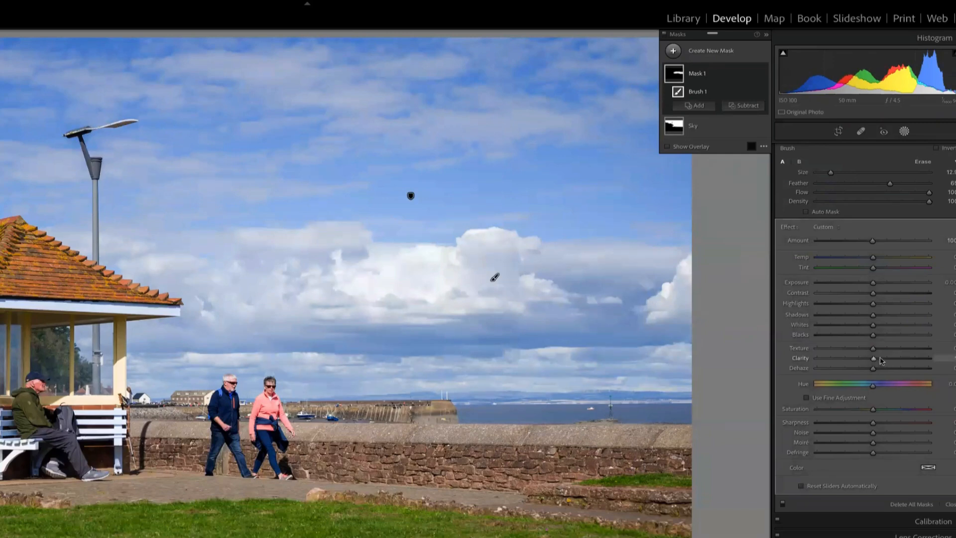
left_click_drag(880, 358, 889, 358)
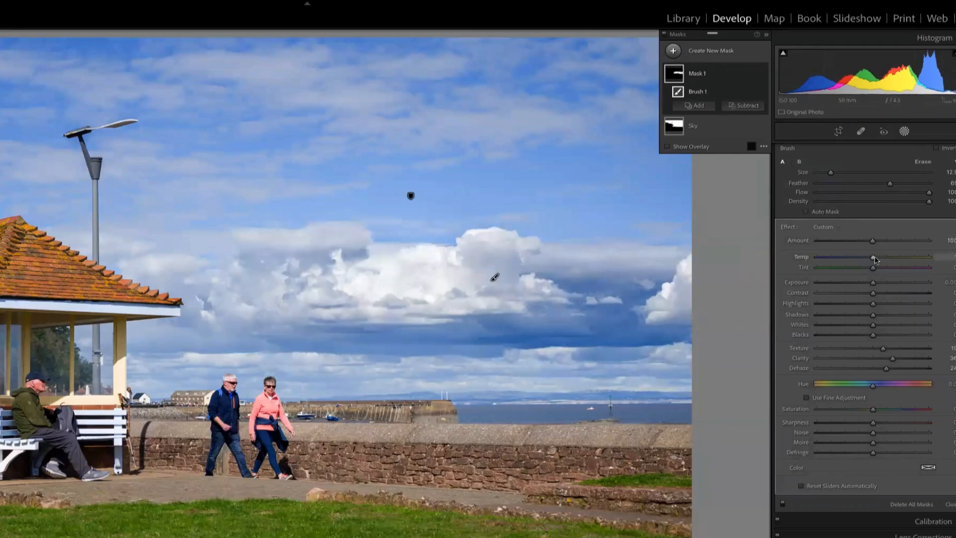
mouse_move(875, 259)
left_mouse_down()
mouse_move(886, 261)
mouse_move(877, 264)
left_mouse_up()
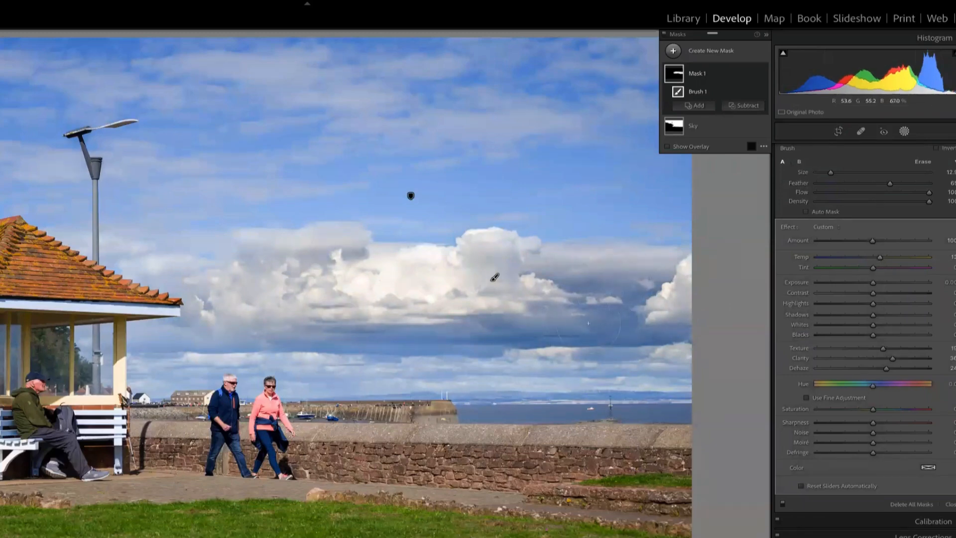
Subtract the darker cloud area beside the white cloud bank from Mask 1 with a smaller, softer brush at reduced Flow and Density
left_click(744, 105)
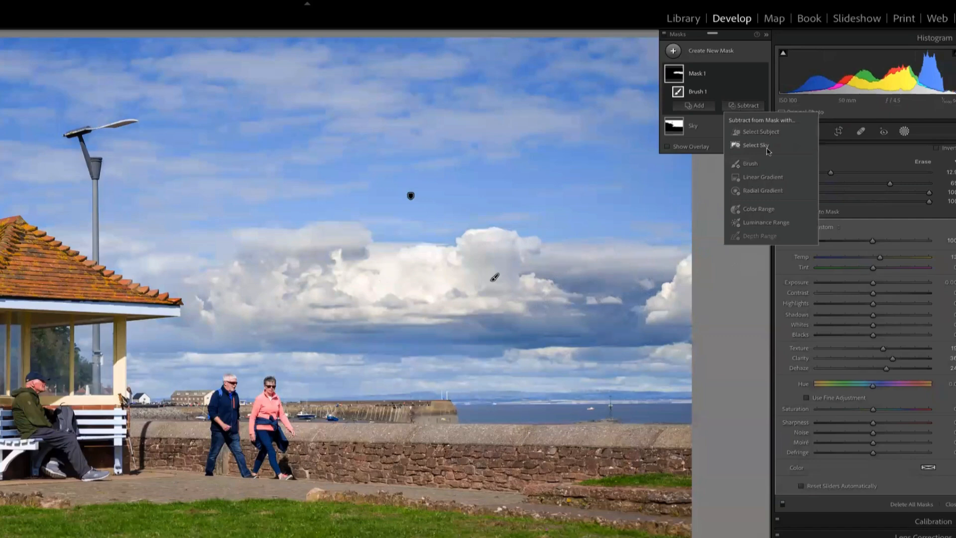
left_click(751, 164)
mouse_move(632, 291)
left_mouse_down()
mouse_move(647, 326)
mouse_move(614, 319)
mouse_move(690, 323)
left_mouse_up()
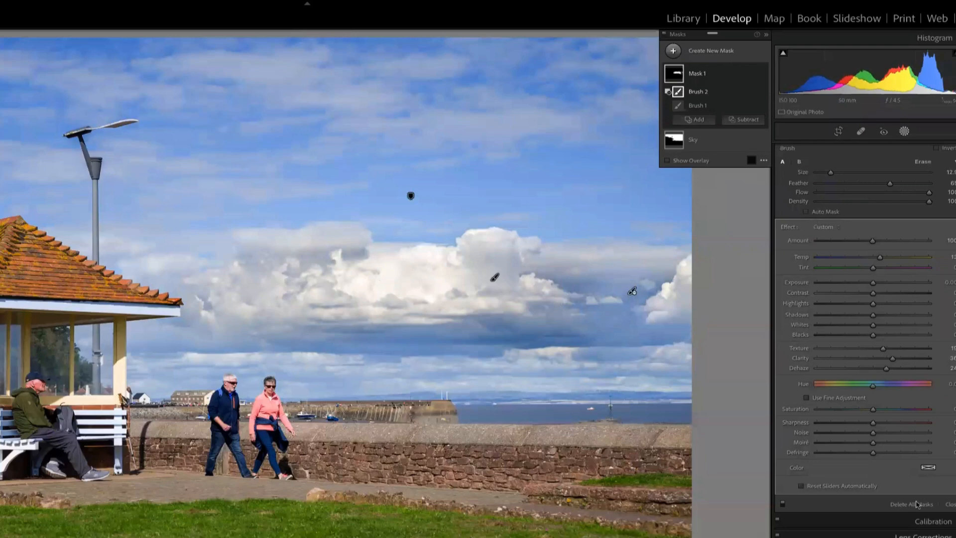
left_click_drag(831, 173, 827, 173)
left_click(887, 184)
left_click_drag(900, 186, 907, 203)
mouse_move(600, 316)
left_mouse_down()
mouse_move(569, 258)
mouse_move(552, 284)
mouse_move(558, 316)
mouse_move(668, 320)
left_mouse_up()
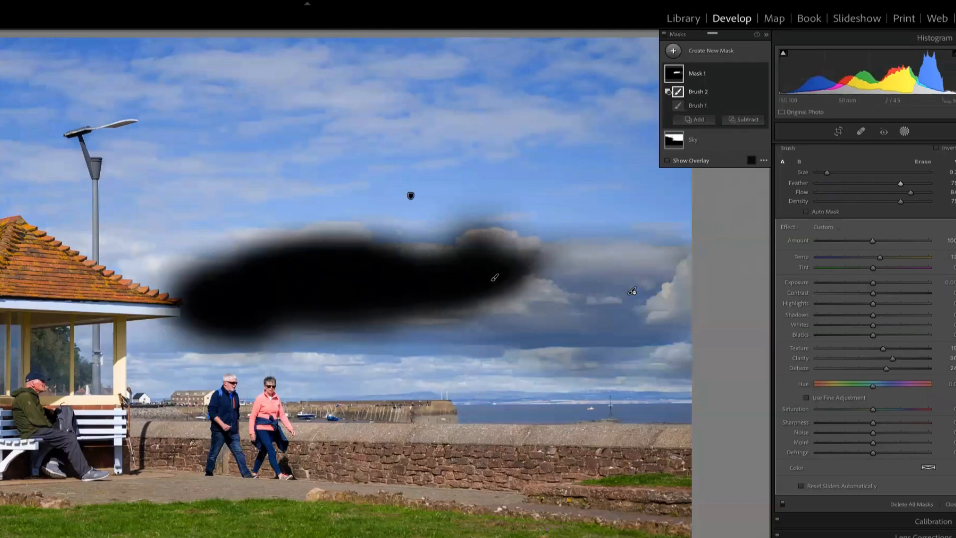
left_click(695, 160)
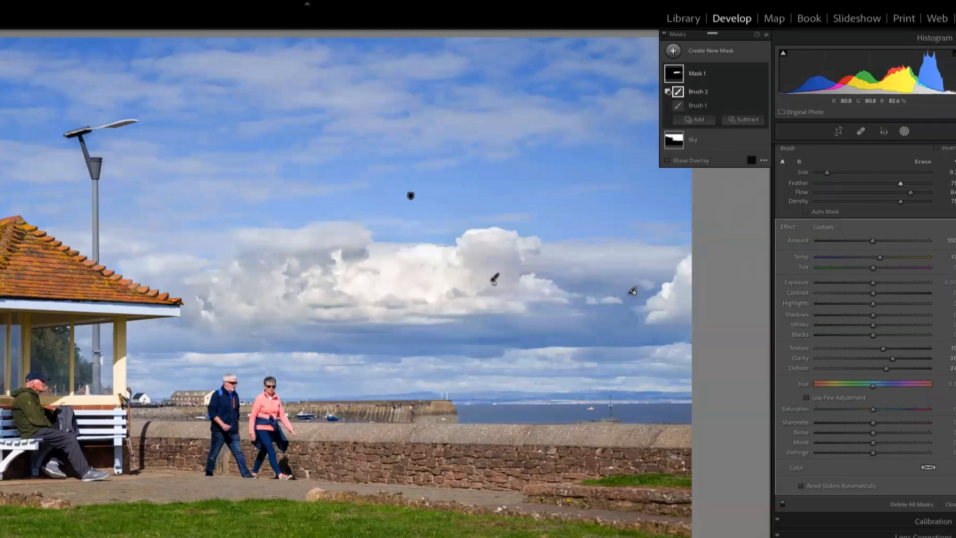
Delete Mask 1, keeping the Sky mask
left_click(693, 72)
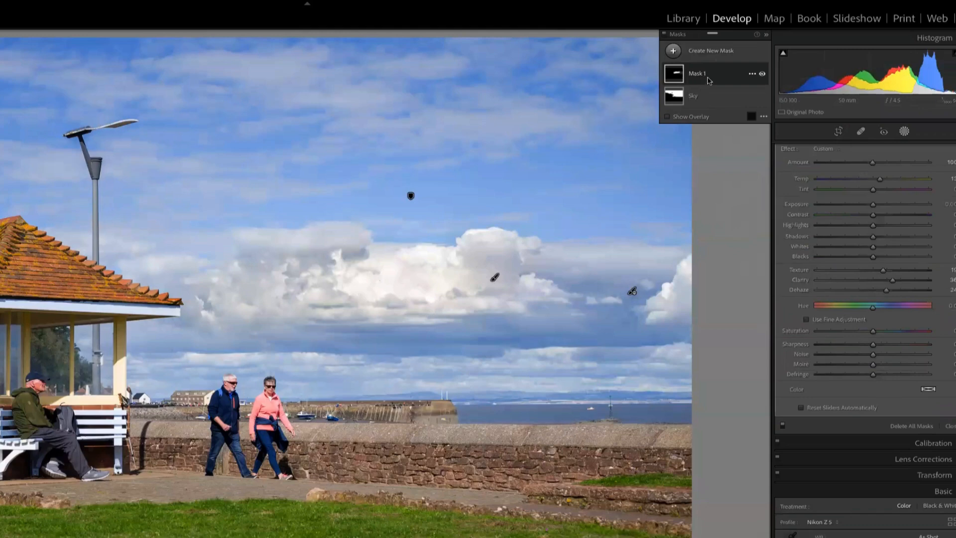
left_click(709, 80)
left_click(753, 73)
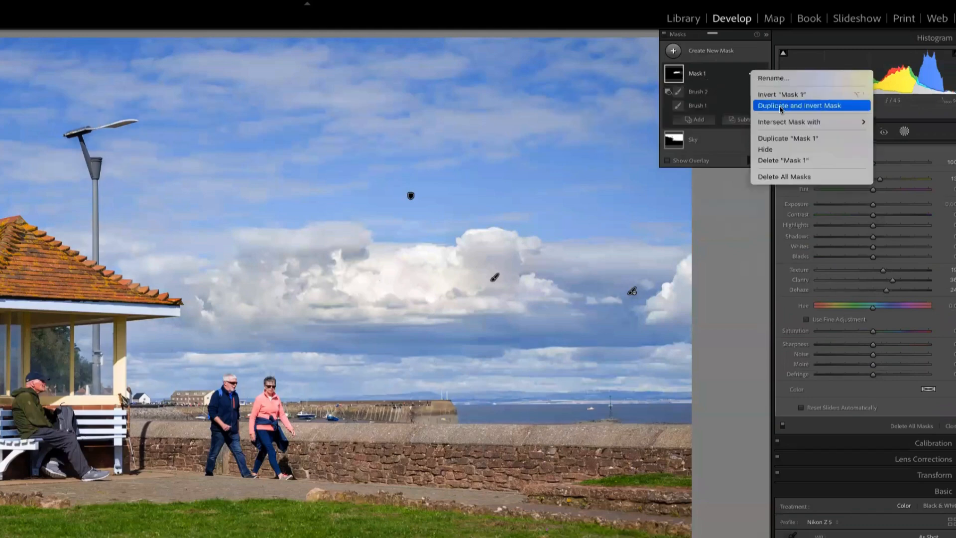
left_click(779, 160)
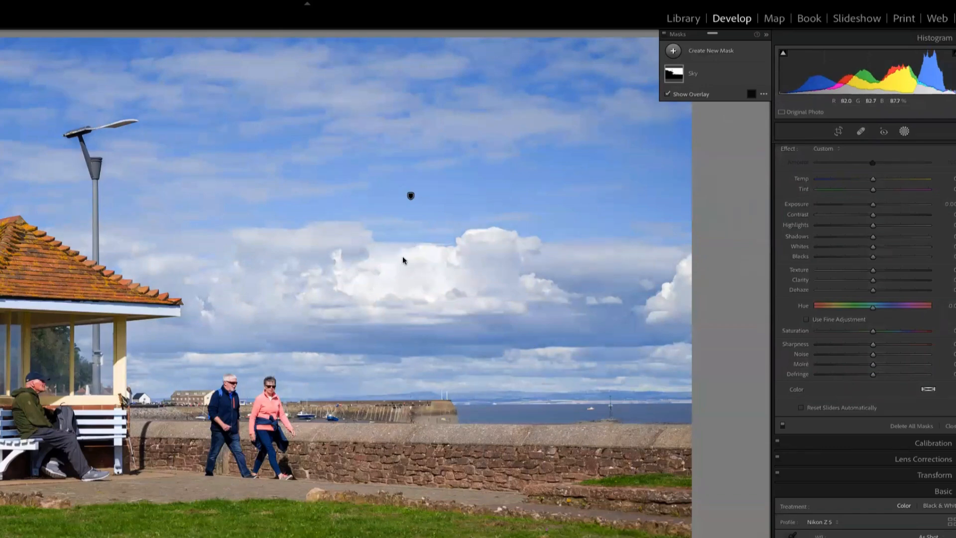
Create another brush mask with brush Size about 14, increased Feather, and reduced Flow and Density
left_click(674, 54)
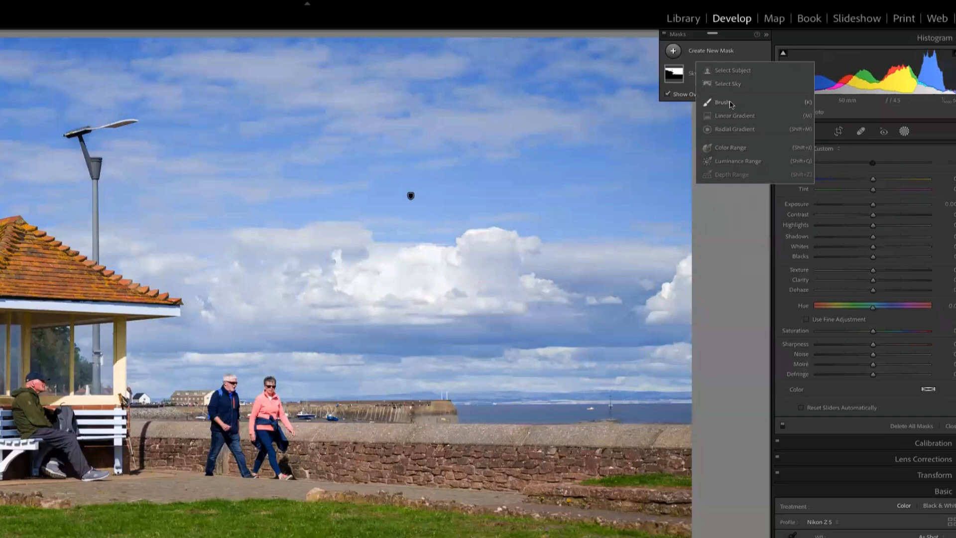
left_click(722, 102)
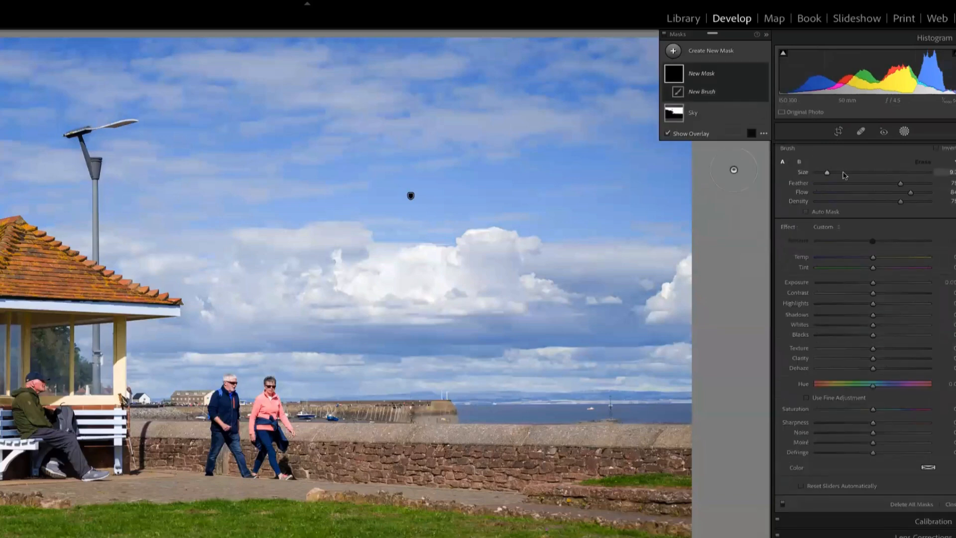
mouse_move(827, 173)
left_mouse_down()
mouse_move(843, 174)
mouse_move(833, 172)
left_mouse_up()
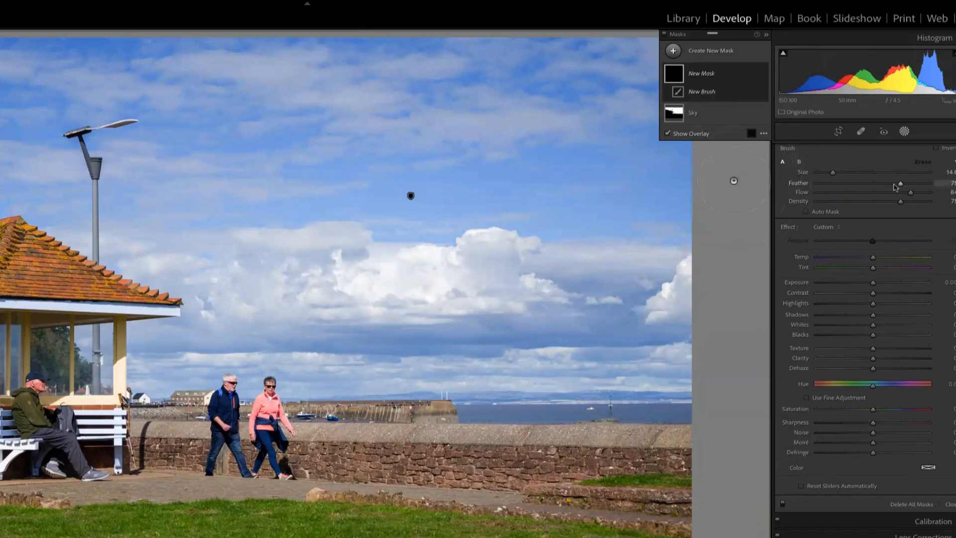
left_click_drag(911, 192, 901, 193)
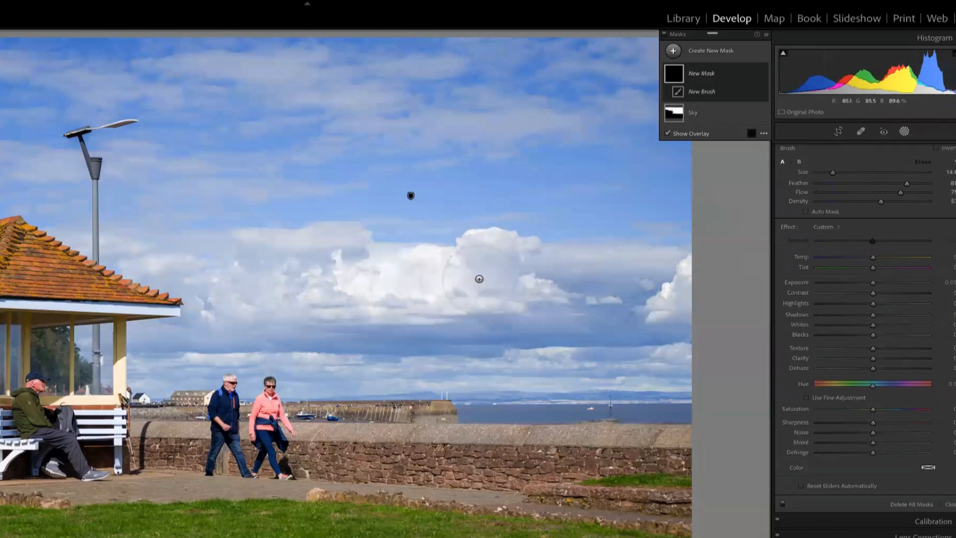
Paint the new mask across the whole central cloud bank above the harbor wall
mouse_move(479, 279)
left_mouse_down()
mouse_move(398, 274)
mouse_move(239, 299)
left_mouse_up()
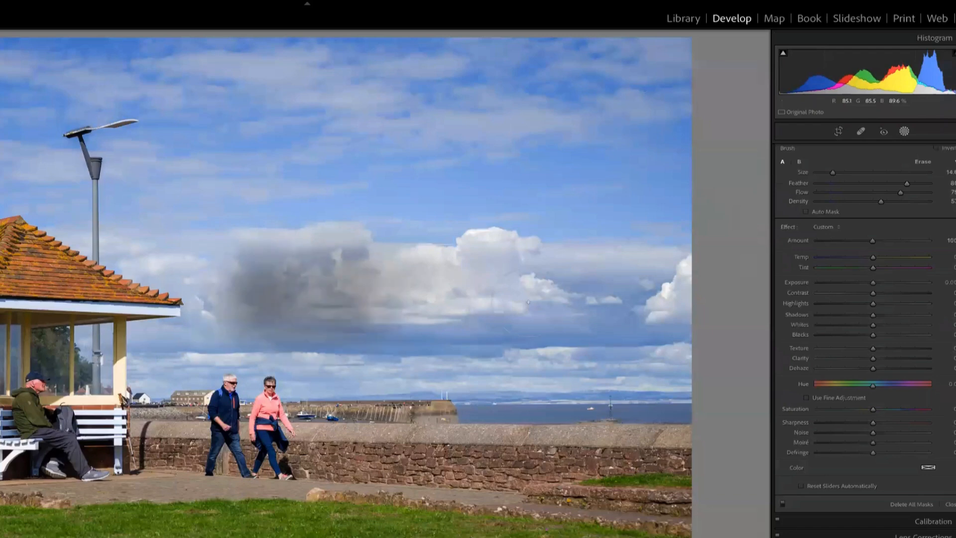
mouse_move(528, 301)
left_mouse_down()
mouse_move(637, 294)
mouse_move(423, 279)
mouse_move(278, 317)
mouse_move(210, 346)
mouse_move(438, 264)
mouse_move(493, 279)
mouse_move(332, 295)
mouse_move(438, 309)
mouse_move(424, 264)
mouse_move(427, 284)
mouse_move(454, 286)
mouse_move(336, 291)
left_mouse_up()
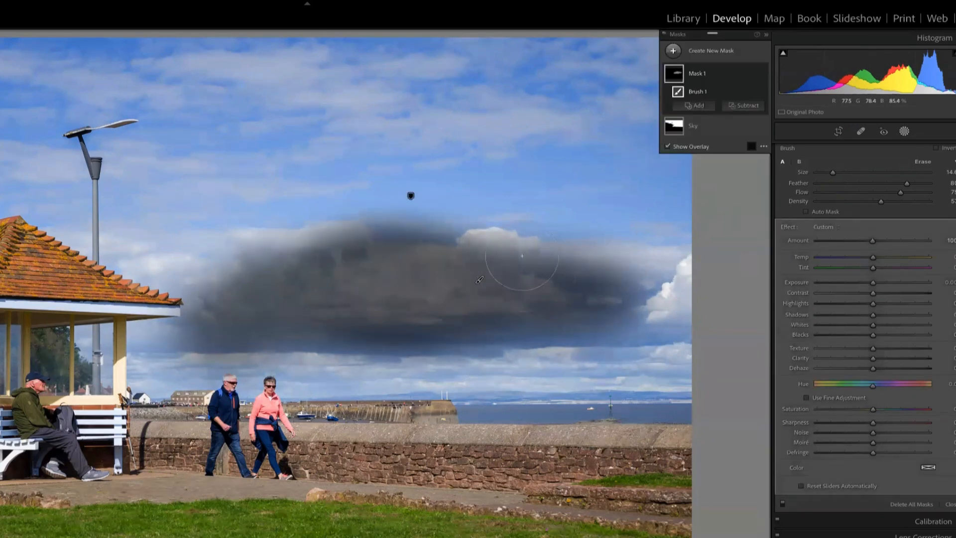
mouse_move(262, 295)
left_mouse_down()
mouse_move(342, 264)
mouse_move(343, 300)
mouse_move(389, 299)
mouse_move(445, 265)
mouse_move(407, 263)
mouse_move(433, 254)
mouse_move(382, 290)
mouse_move(433, 268)
mouse_move(440, 286)
mouse_move(386, 312)
mouse_move(438, 282)
mouse_move(440, 267)
mouse_move(464, 266)
left_mouse_up()
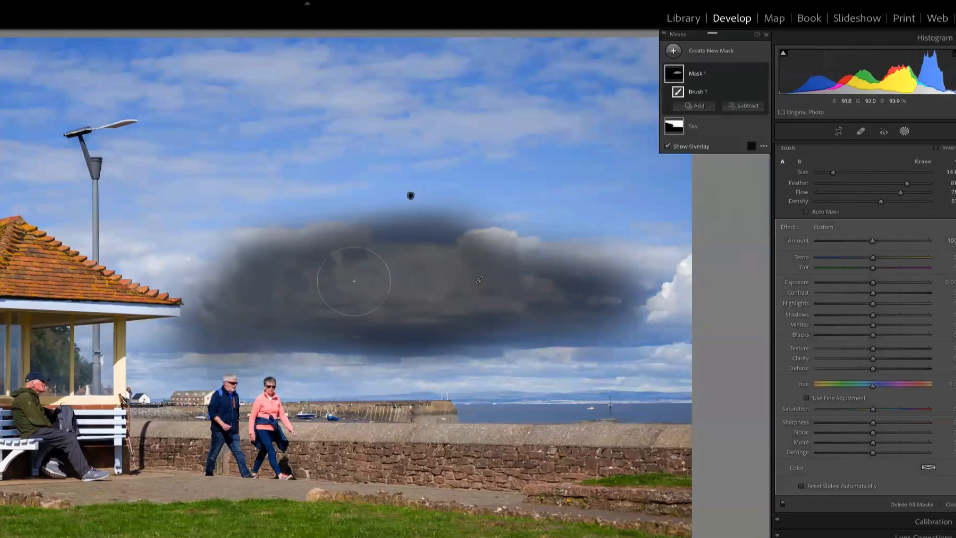
Subtract the brush spill around the edges of the central cloud bank from Mask 1, using brush Size about 8
left_click(748, 107)
left_click(750, 164)
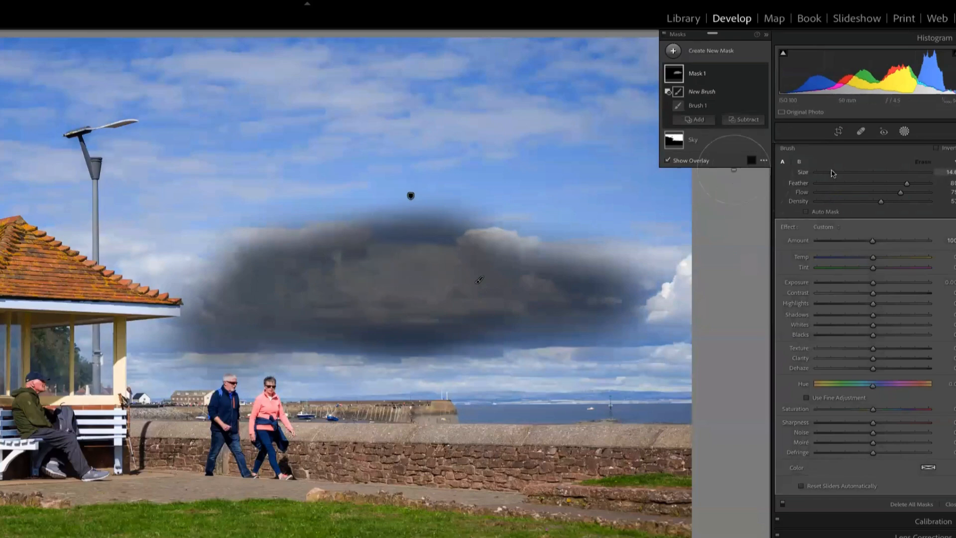
left_click_drag(832, 172, 826, 173)
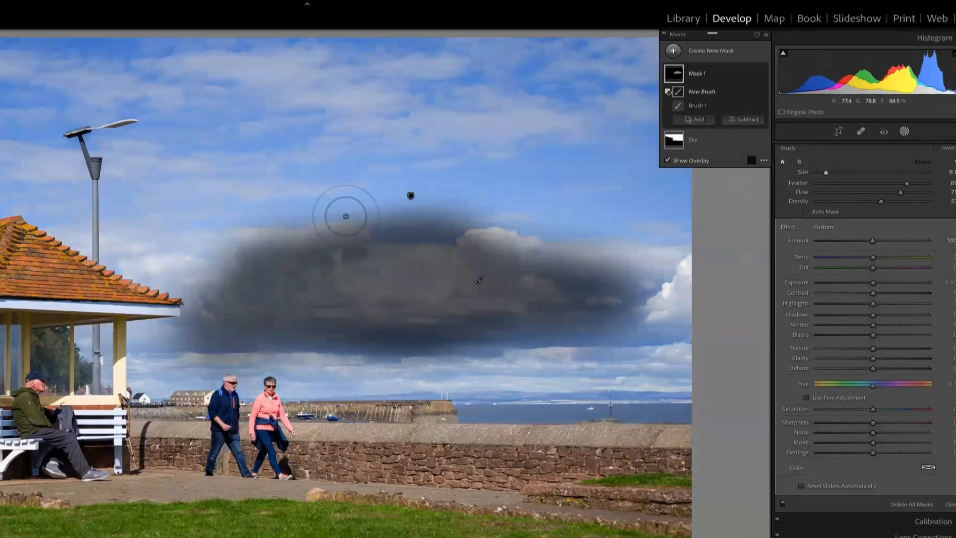
mouse_move(405, 214)
left_mouse_down()
mouse_move(384, 223)
mouse_move(431, 226)
mouse_move(452, 216)
mouse_move(386, 222)
left_mouse_up()
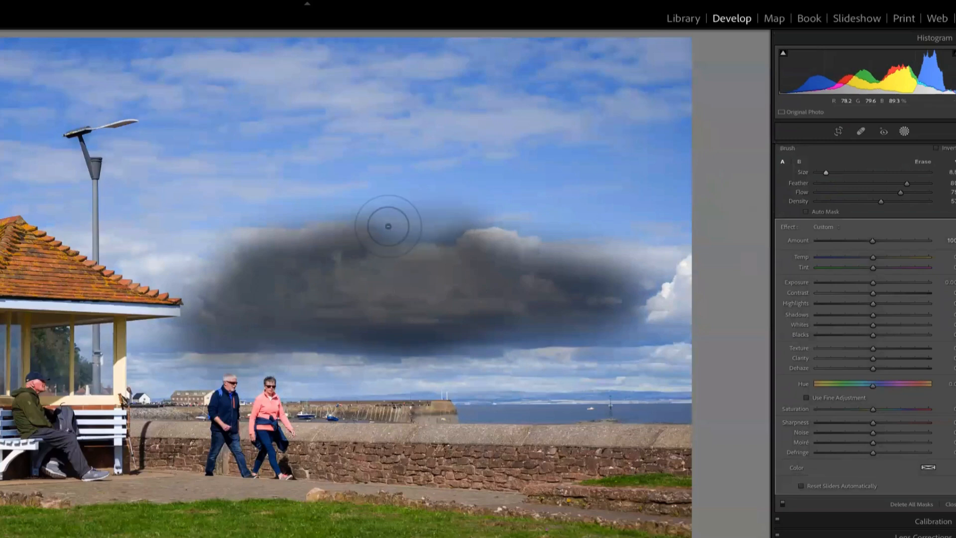
mouse_move(618, 269)
left_mouse_down()
mouse_move(641, 277)
mouse_move(619, 294)
left_mouse_up()
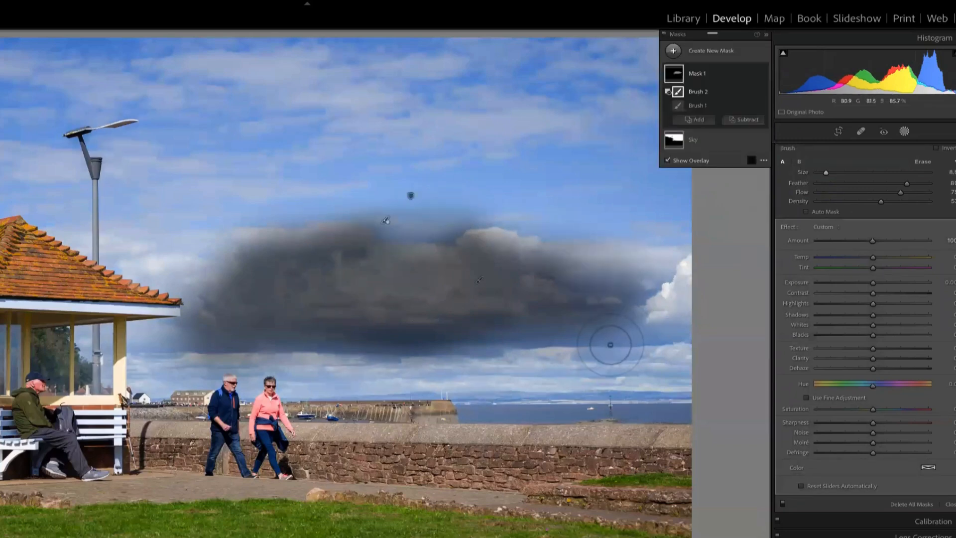
mouse_move(289, 372)
left_mouse_down()
mouse_move(484, 347)
mouse_move(309, 367)
left_mouse_up()
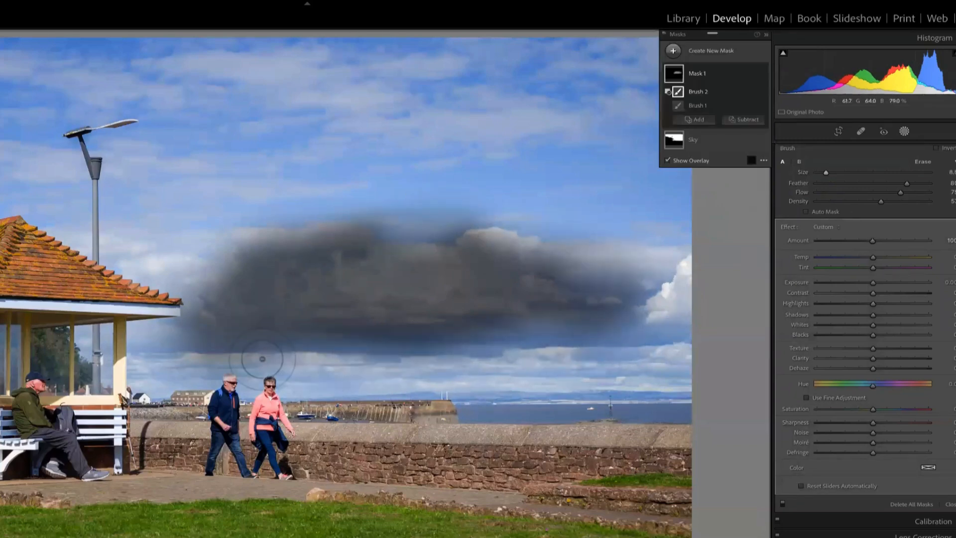
left_click_drag(180, 337, 218, 339)
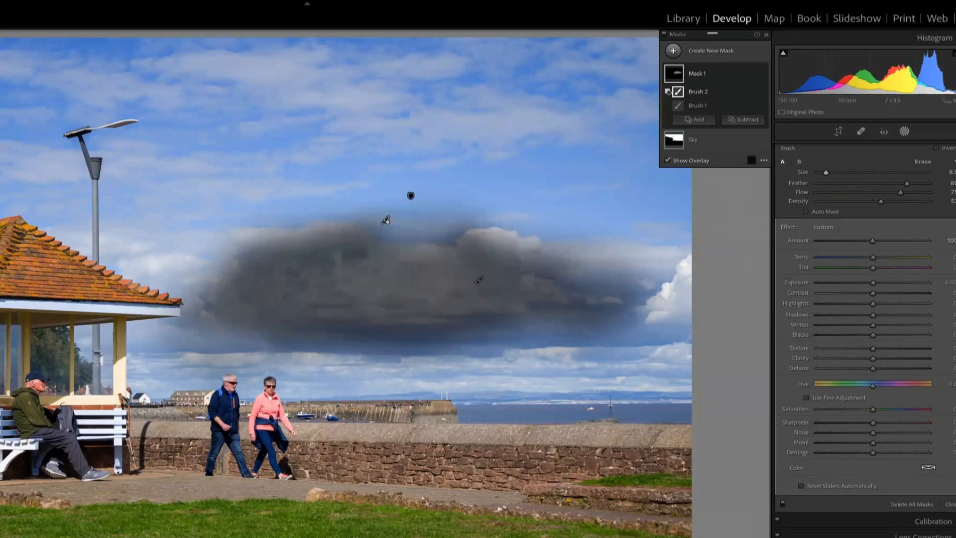
Set Mask 1's Texture to 32, Clarity to about 44 and Highlights to about -30, with slightly warmer Temp and slightly more Dehaze
left_click(890, 348)
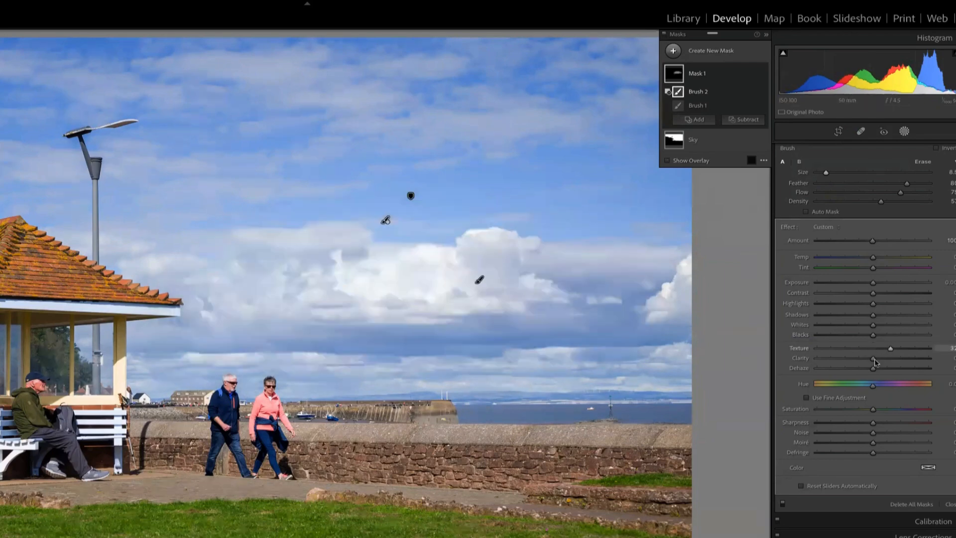
left_click(887, 358)
left_click(670, 160)
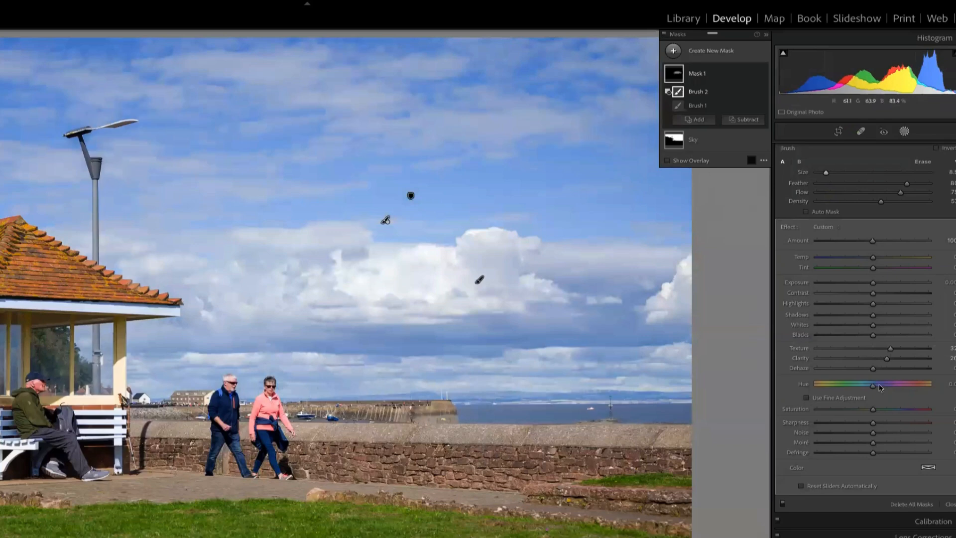
left_click_drag(887, 358, 898, 358)
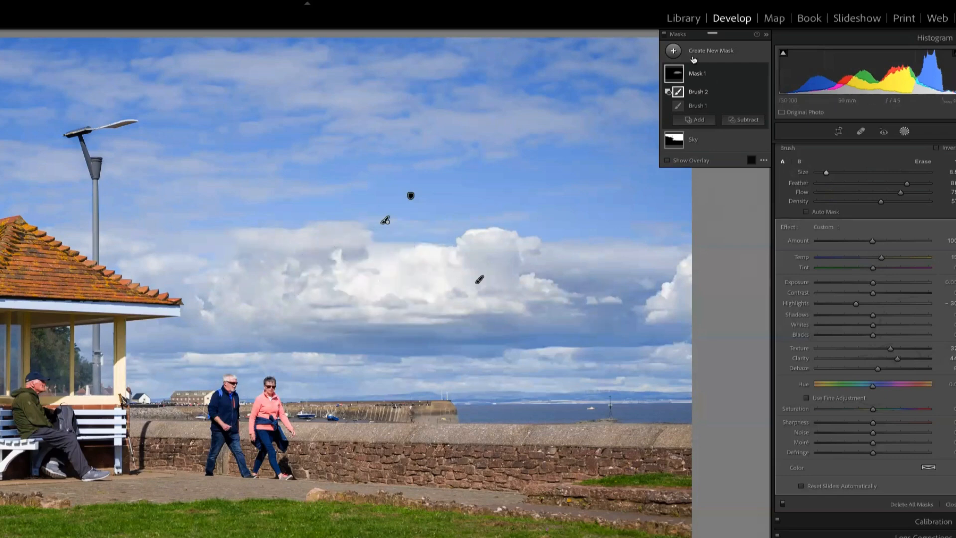
Create a new brush mask, paint it over the middle of the white cloud bank, and hide the overlay
key("k")
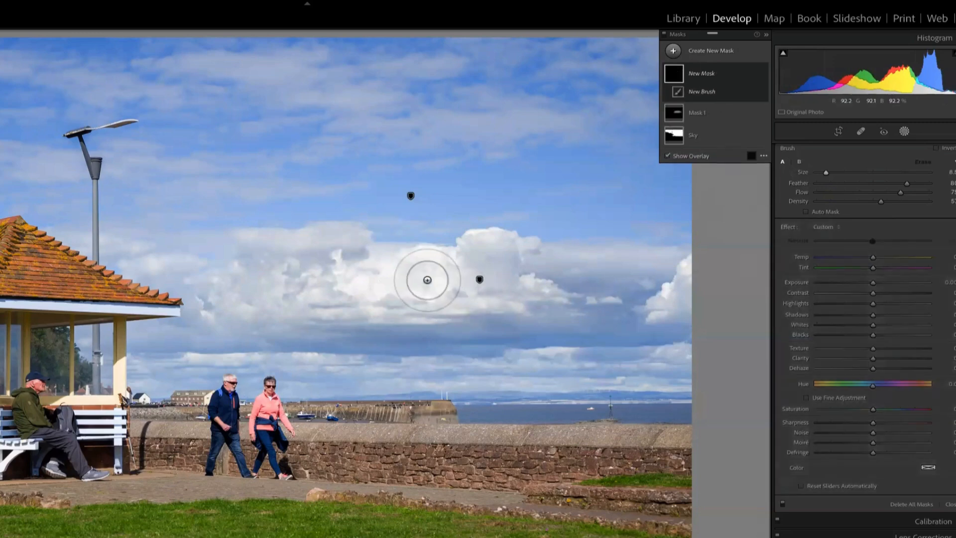
mouse_move(412, 278)
left_mouse_down()
mouse_move(354, 285)
mouse_move(378, 272)
mouse_move(391, 300)
mouse_move(437, 296)
mouse_move(429, 265)
mouse_move(423, 285)
mouse_move(408, 282)
mouse_move(423, 304)
left_mouse_up()
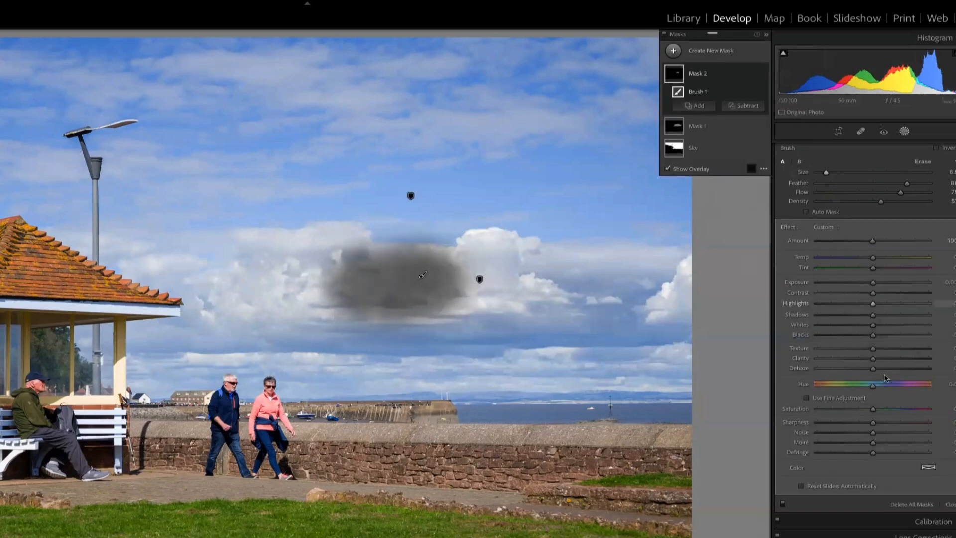
left_click(668, 170)
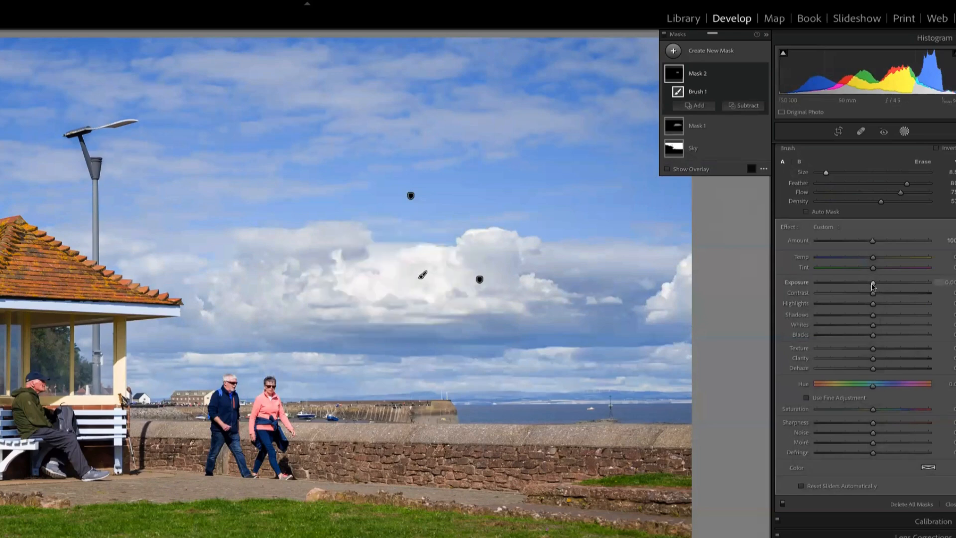
Darken Mask 2 with Exposure about -0.9 and add small amounts of Texture, Clarity and Dehaze
left_click_drag(870, 286, 860, 289)
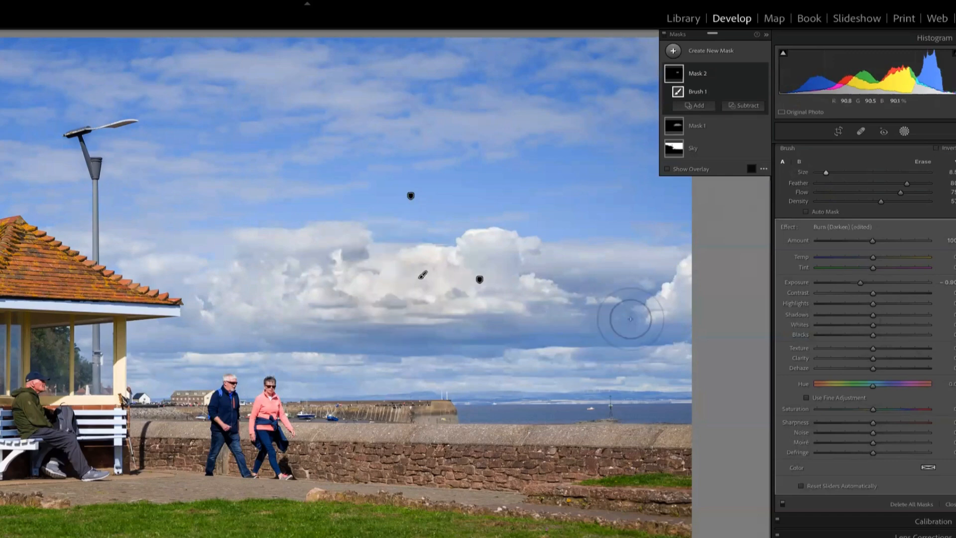
mouse_move(879, 358)
left_mouse_down()
mouse_move(890, 358)
mouse_move(878, 368)
mouse_move(882, 348)
left_mouse_up()
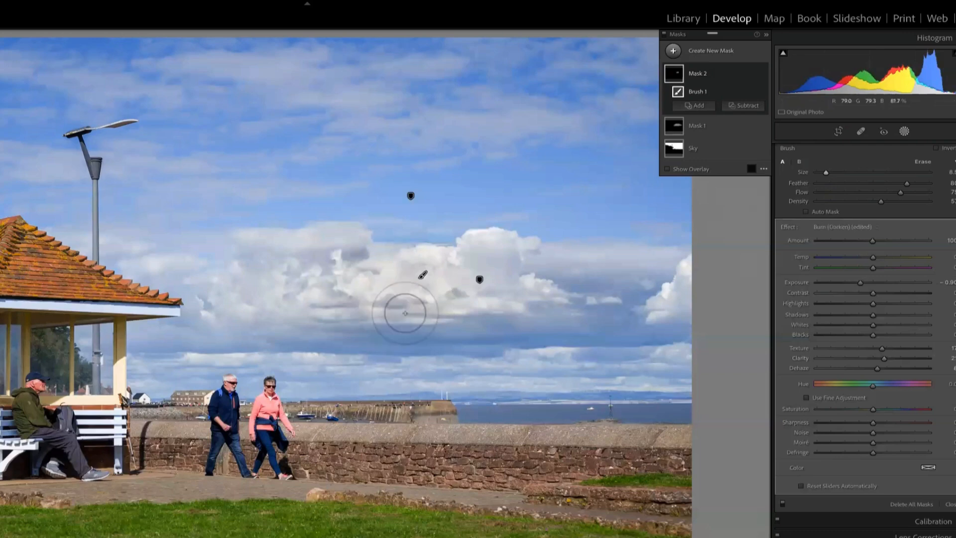
left_click_drag(884, 358, 878, 358)
left_click_drag(882, 349, 870, 368)
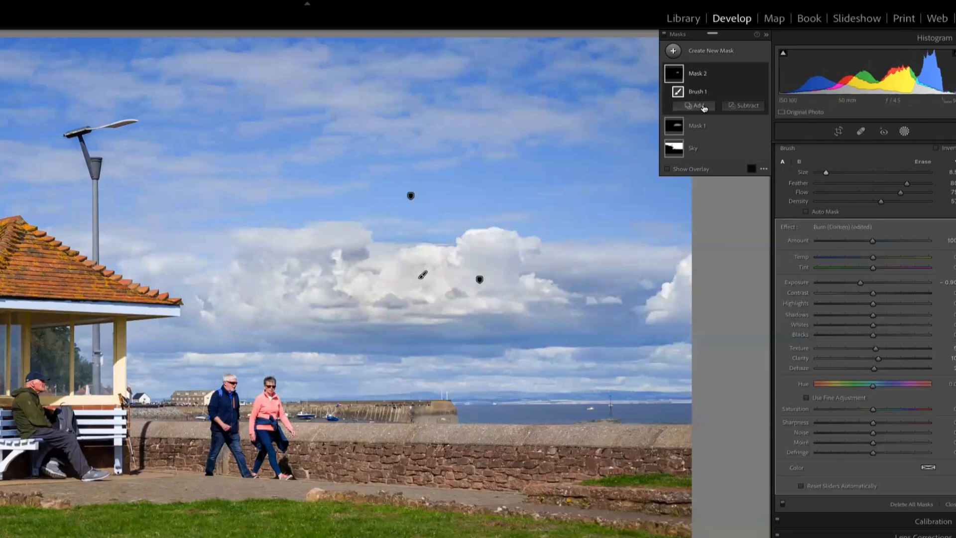
Rename Mask 1 as "Brush Sky 1" and reduce its Temp slightly
left_click(705, 127)
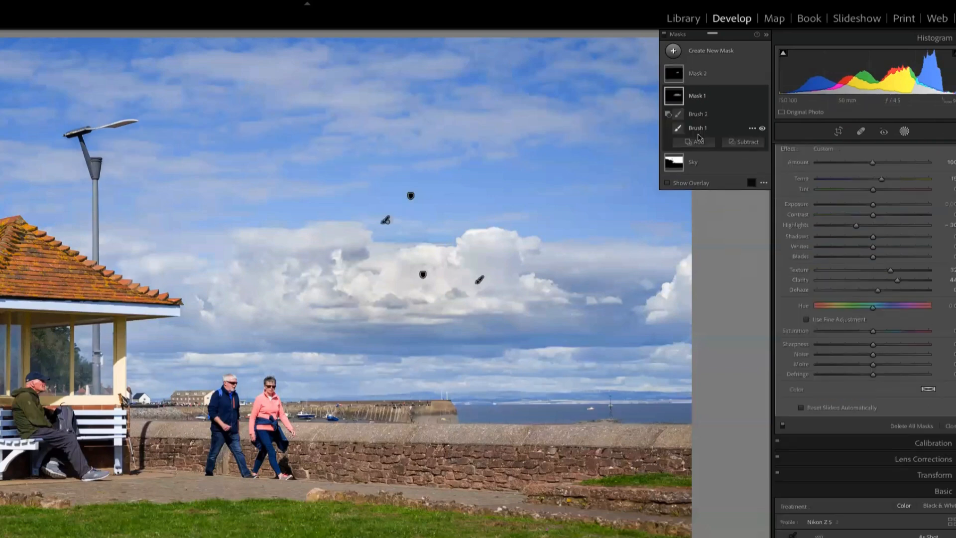
double_click(696, 106)
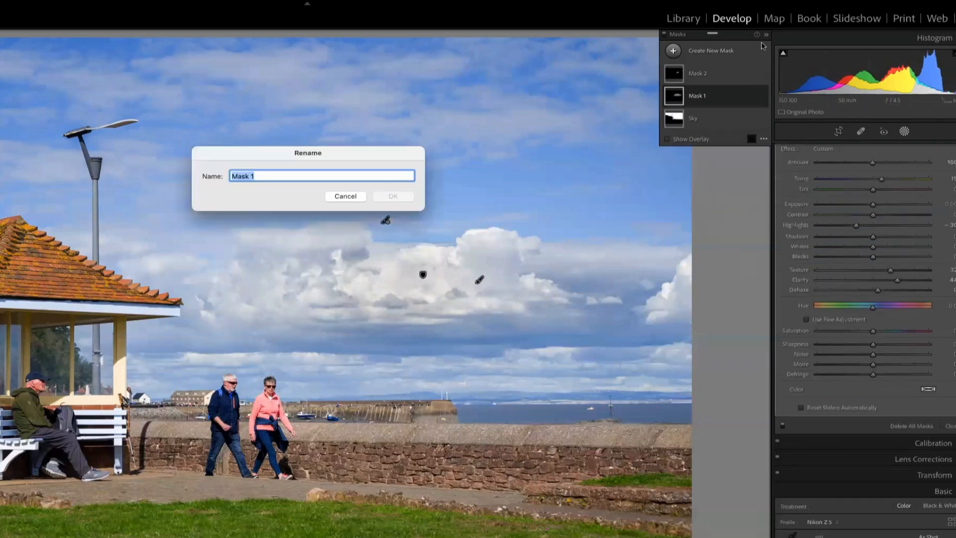
type("Brusj ")
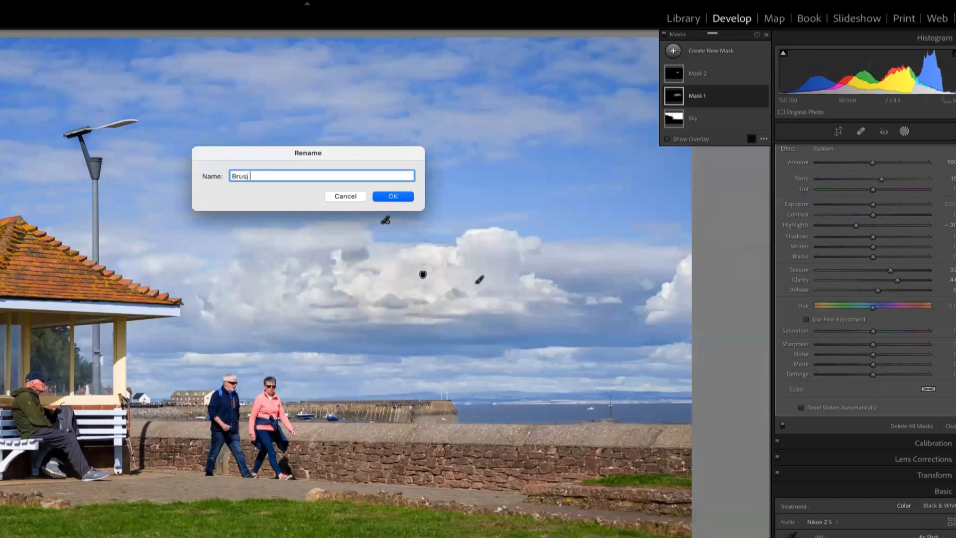
type("Sky 1")
key("BackSpace")
type("k")
key("BackSpace")
type("h")
key("Return")
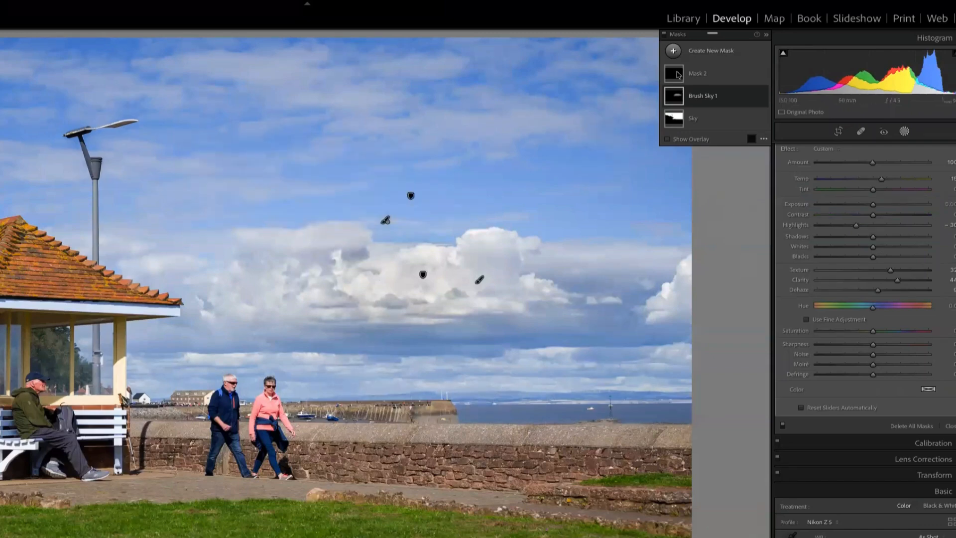
left_click(701, 96)
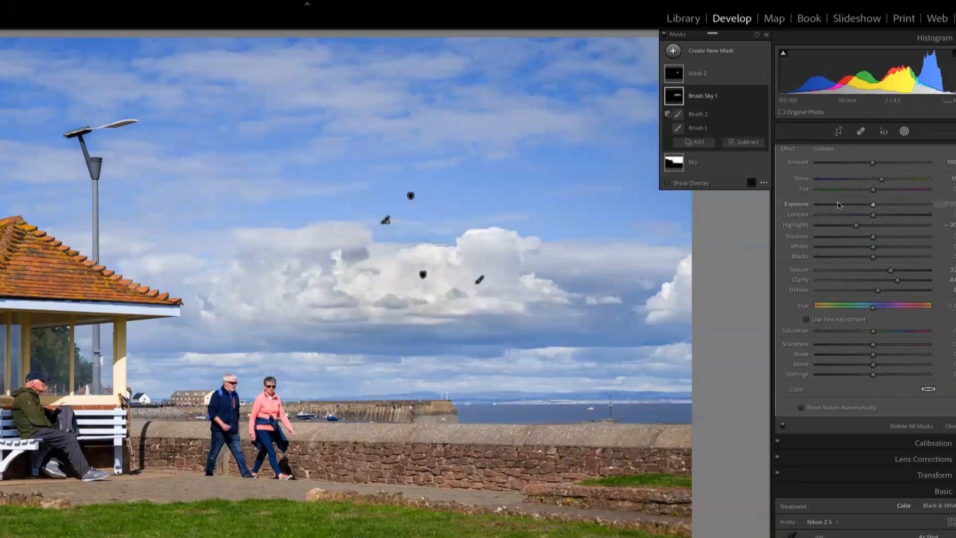
mouse_move(883, 180)
left_mouse_down()
mouse_move(891, 181)
mouse_move(877, 181)
left_mouse_up()
Create another brush mask and paint it over the grey-blue cloud between the two white banks and along the dark band beneath them
left_click(673, 50)
left_click(727, 102)
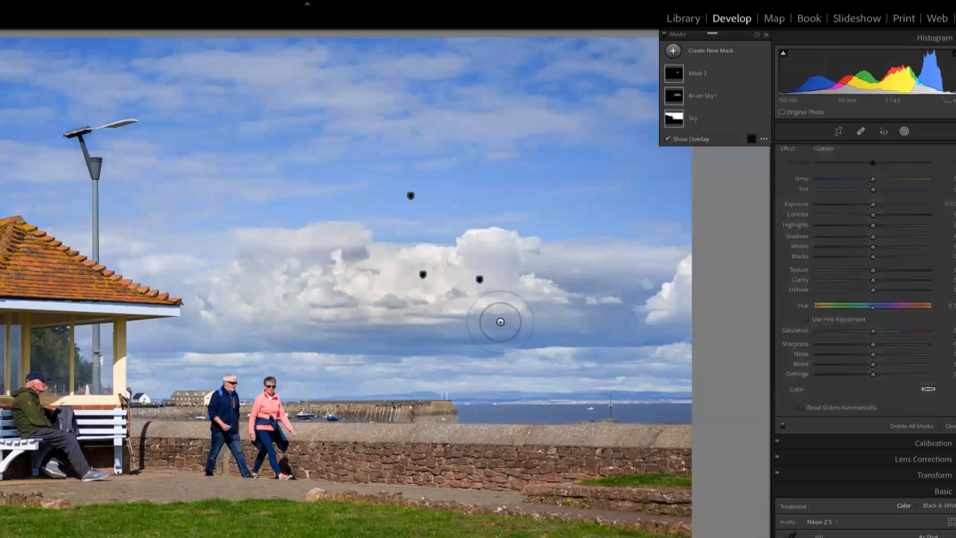
mouse_move(616, 292)
left_mouse_down()
mouse_move(570, 295)
mouse_move(589, 320)
mouse_move(620, 328)
mouse_move(644, 284)
left_mouse_up()
key("o")
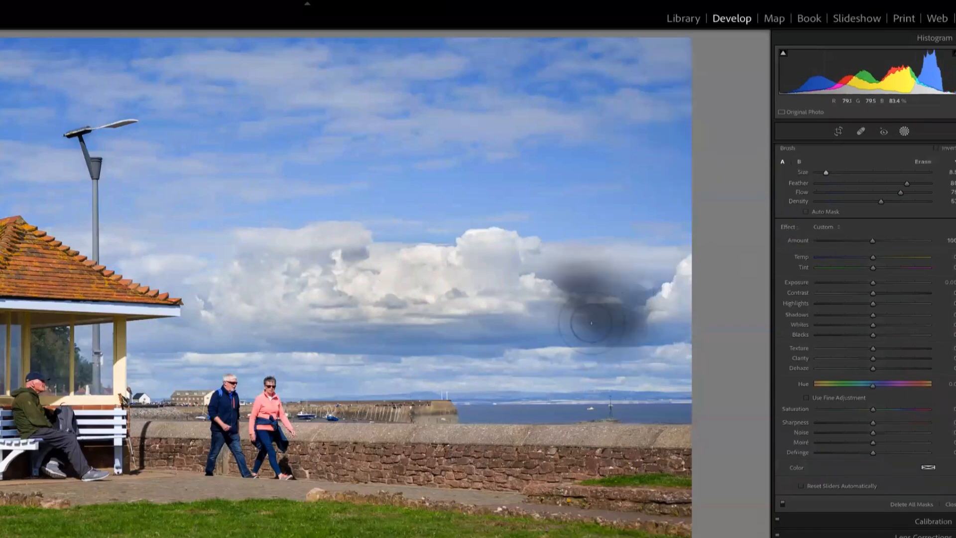
left_click_drag(500, 341, 666, 331)
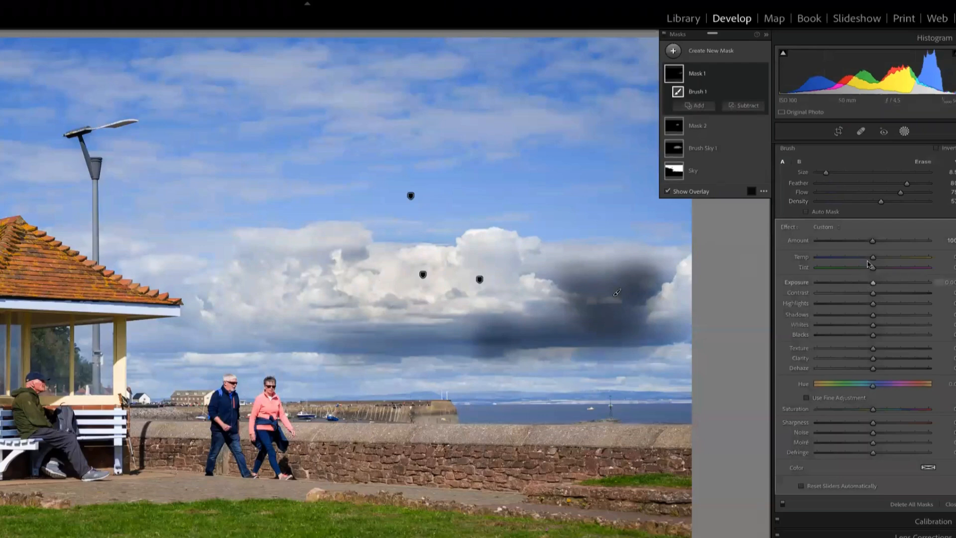
Cool the new mask's Temp slightly, set Saturation to about -32, and raise Exposure and Whites a little
left_click_drag(876, 259, 879, 261)
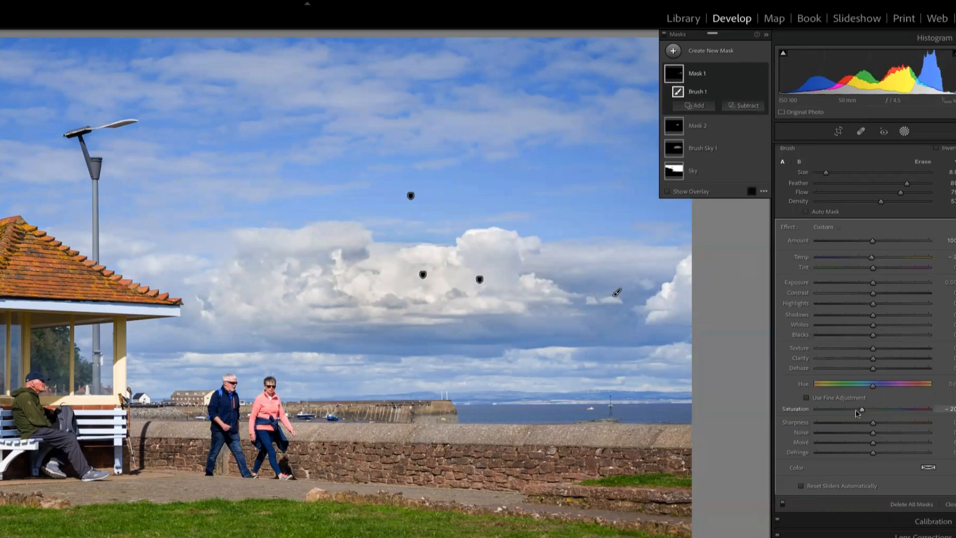
left_click_drag(856, 410, 855, 410)
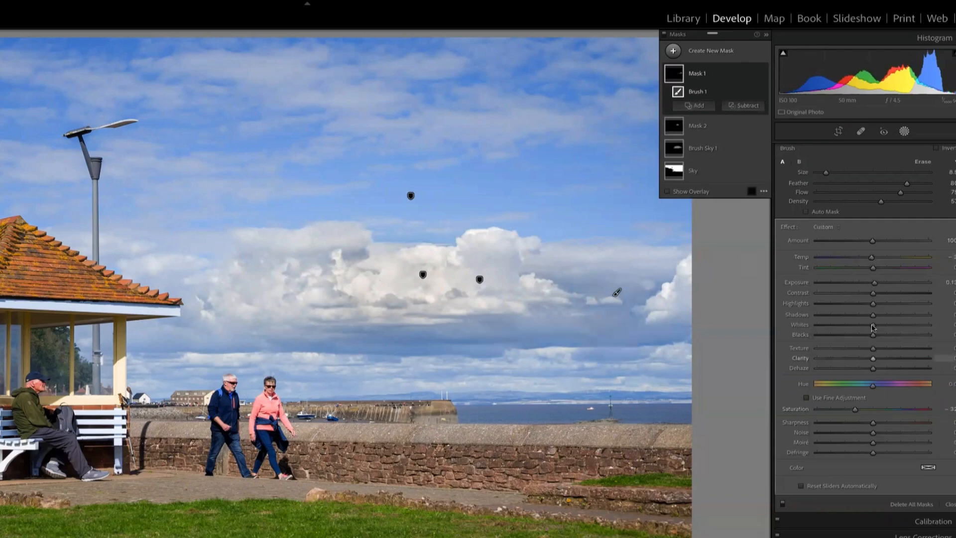
left_click_drag(873, 326, 879, 326)
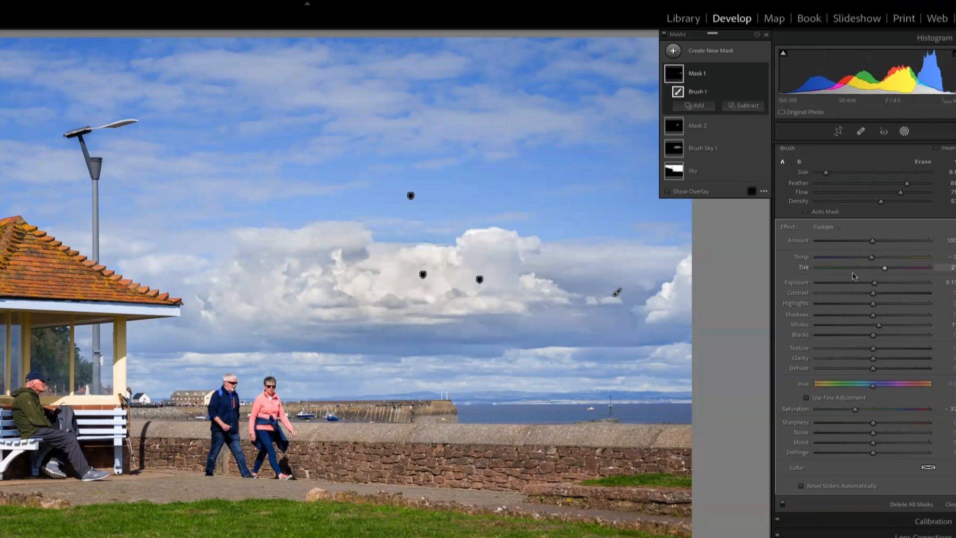
Test the mask's Tint toward magenta and green, settling on a green shift of about -40
left_click(905, 268)
left_click_drag(835, 268, 832, 268)
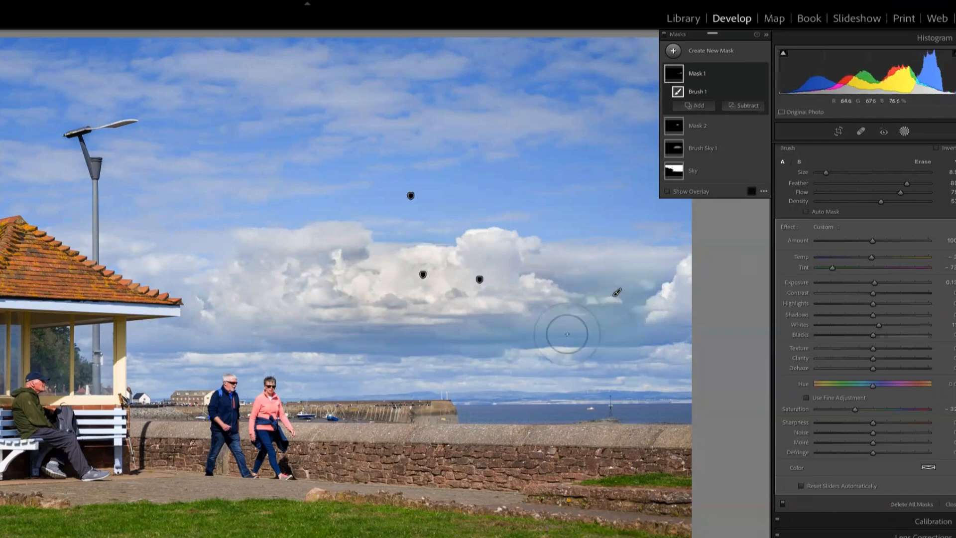
left_click_drag(837, 269, 940, 272)
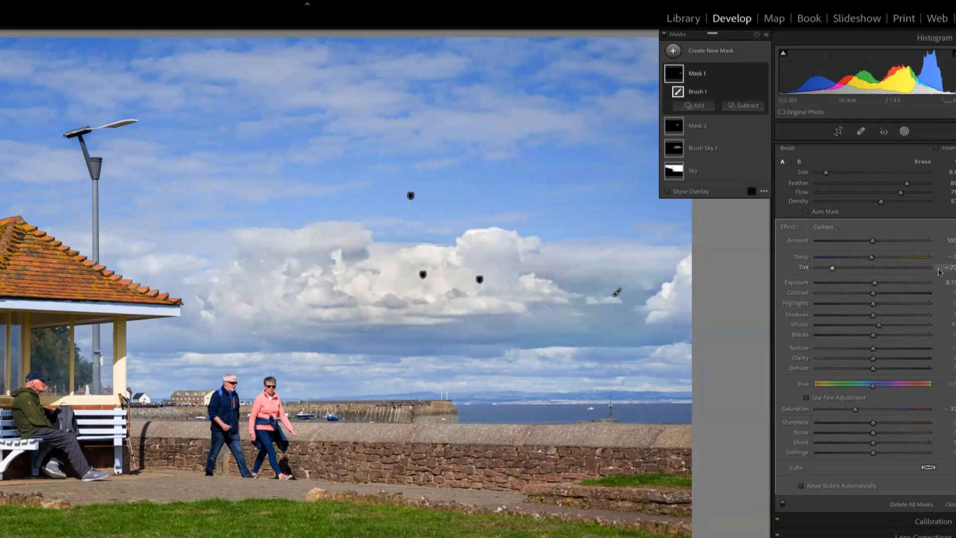
left_click_drag(803, 275, 838, 273)
Ease the mask's Saturation reduction, add slight Texture, Clarity and Dehaze, lower Blacks a little, and raise Exposure slightly further
left_click_drag(857, 415, 868, 415)
mouse_move(873, 359)
left_mouse_down()
mouse_move(887, 358)
mouse_move(885, 349)
mouse_move(879, 368)
left_mouse_up()
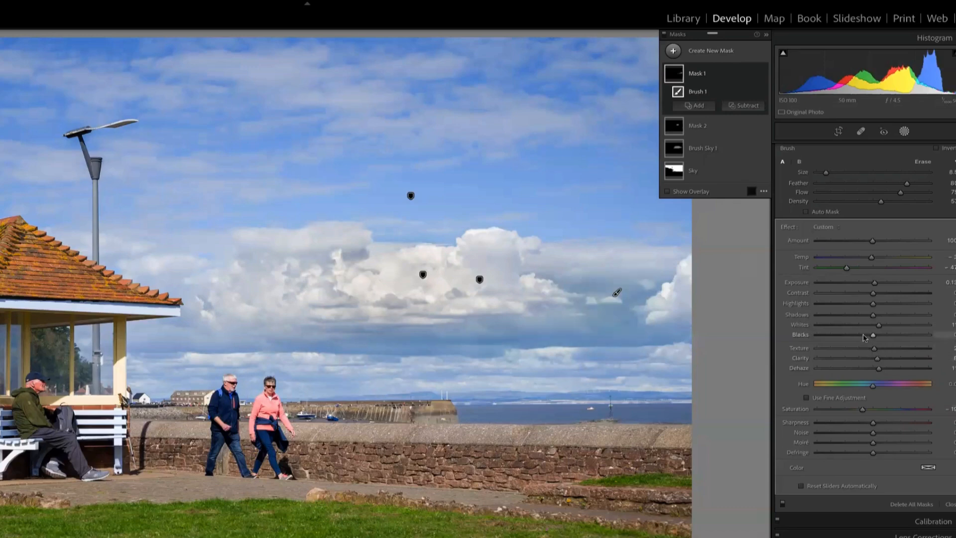
left_click(865, 335)
left_click_drag(875, 283, 879, 282)
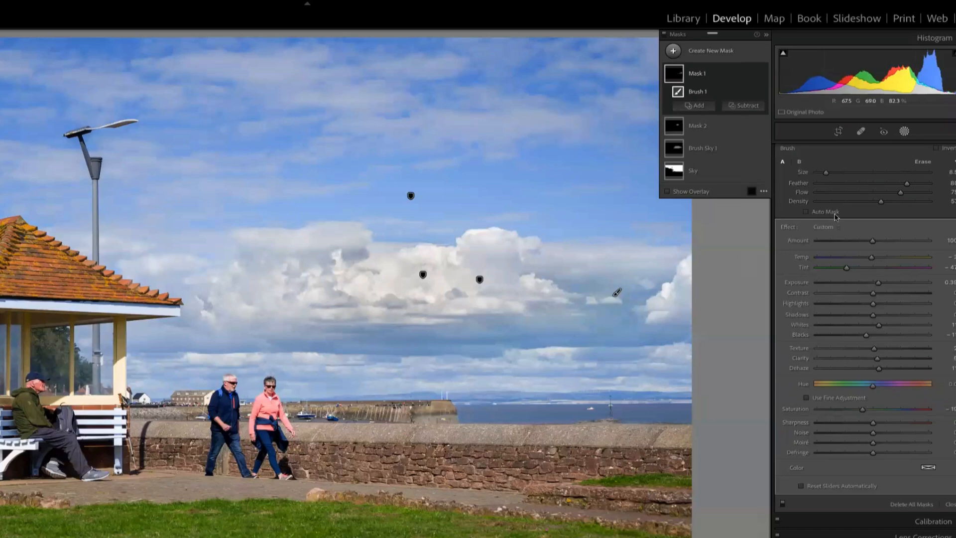
Create a linear gradient mask running straight down from the top of the sky to the foot of the harbor wall
left_click(673, 52)
left_click(731, 117)
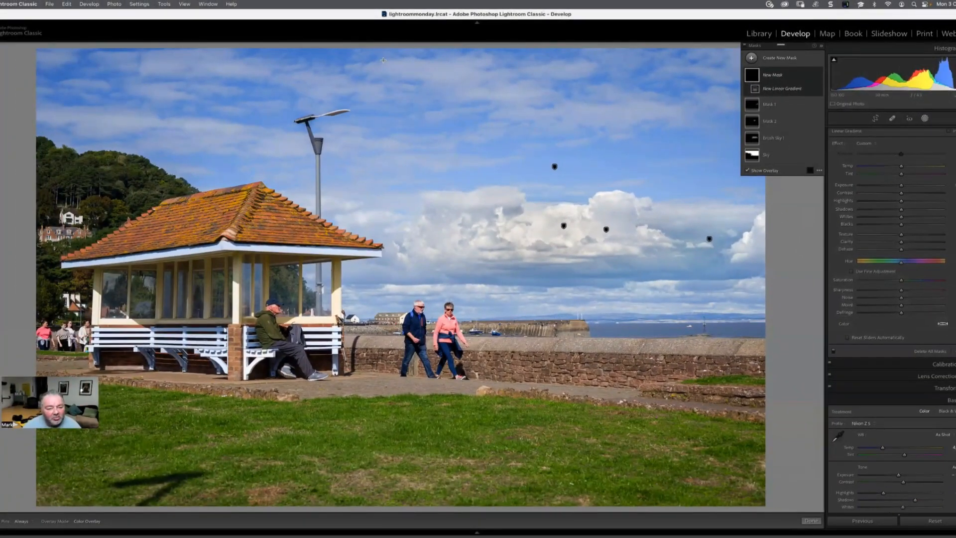
left_click_drag(383, 60, 379, 368)
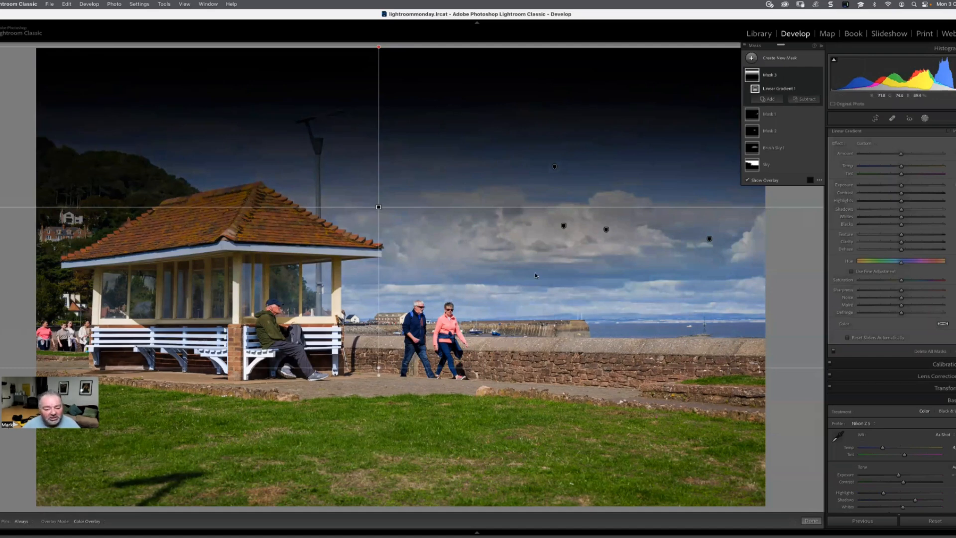
Hide the overlay and give the gradient slightly lower Exposure, slightly warmer Temp and reduced Saturation
left_click(753, 181)
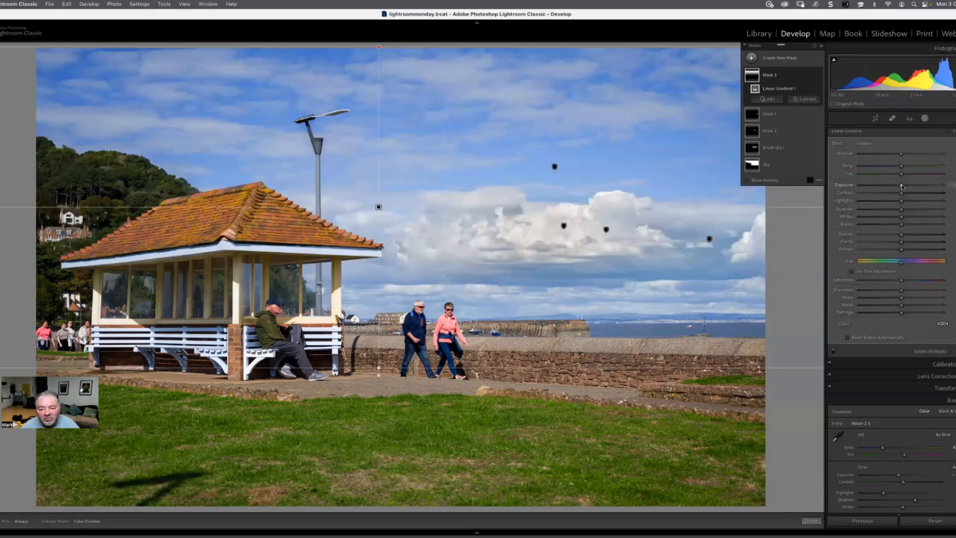
left_click_drag(901, 189, 899, 188)
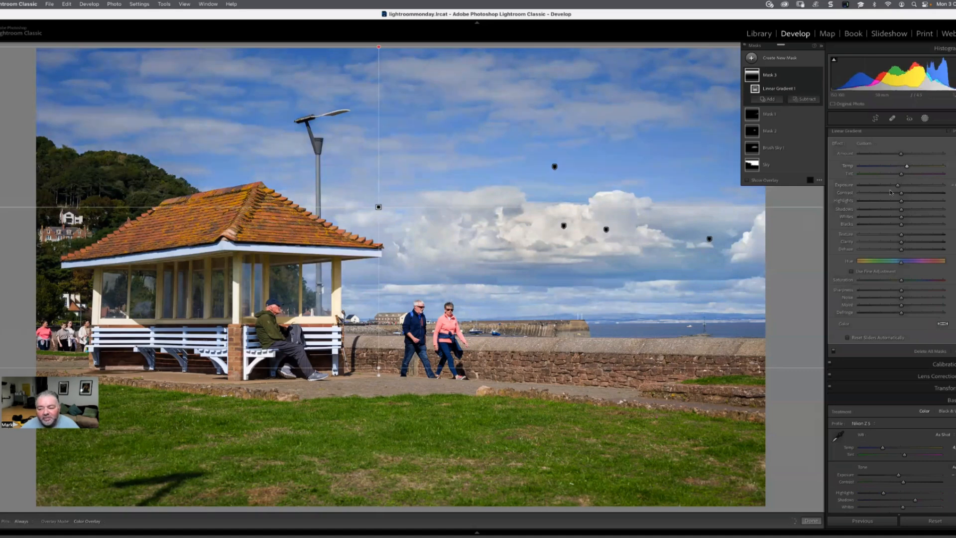
left_click_drag(894, 283, 883, 284)
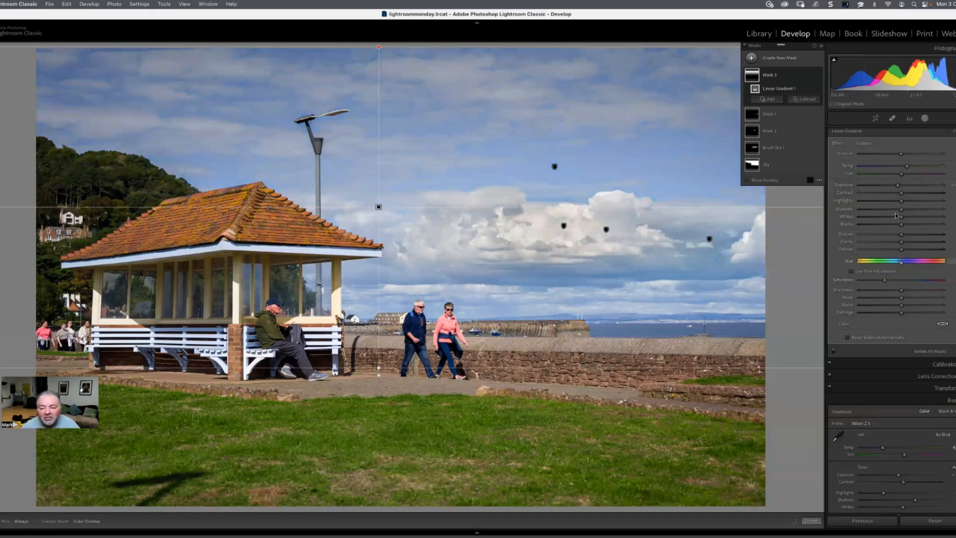
Lower the gradient mask's Exposure slightly and try intersecting the mask with a second linear gradient
left_click_drag(896, 187, 894, 187)
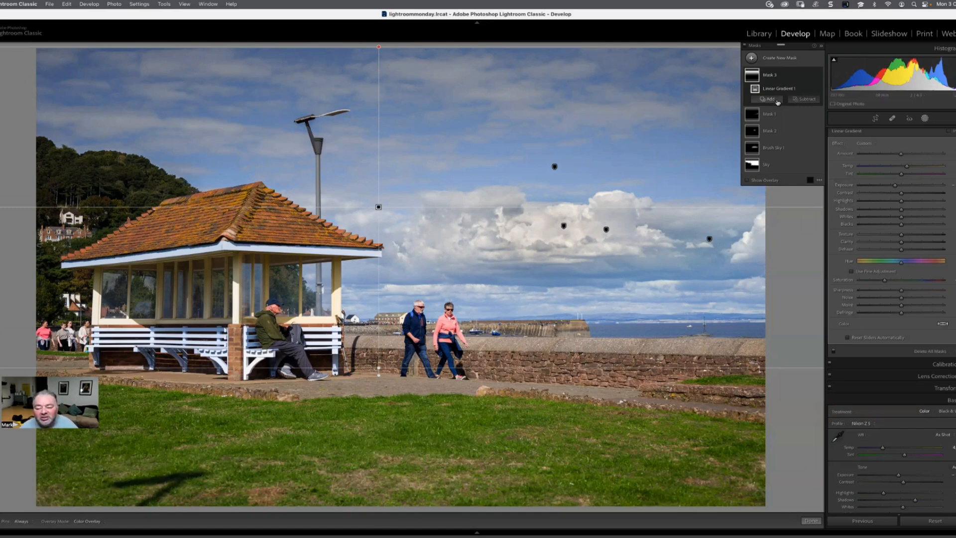
left_click(809, 77)
mouse_move(831, 114)
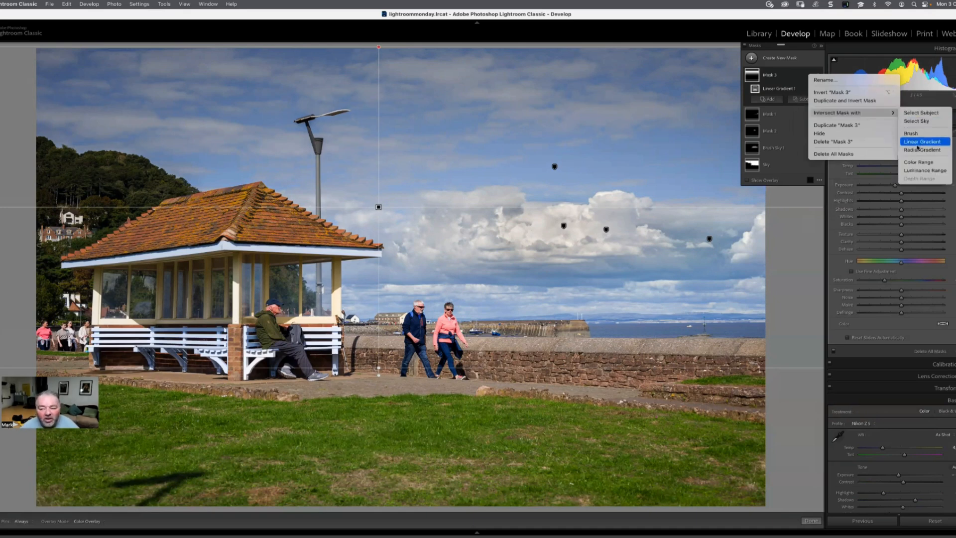
left_click(922, 143)
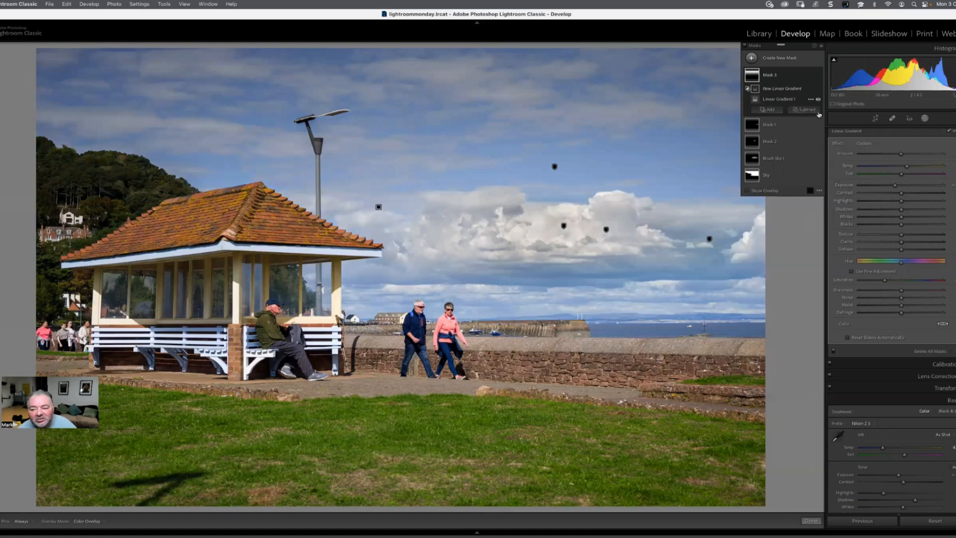
left_click(795, 99)
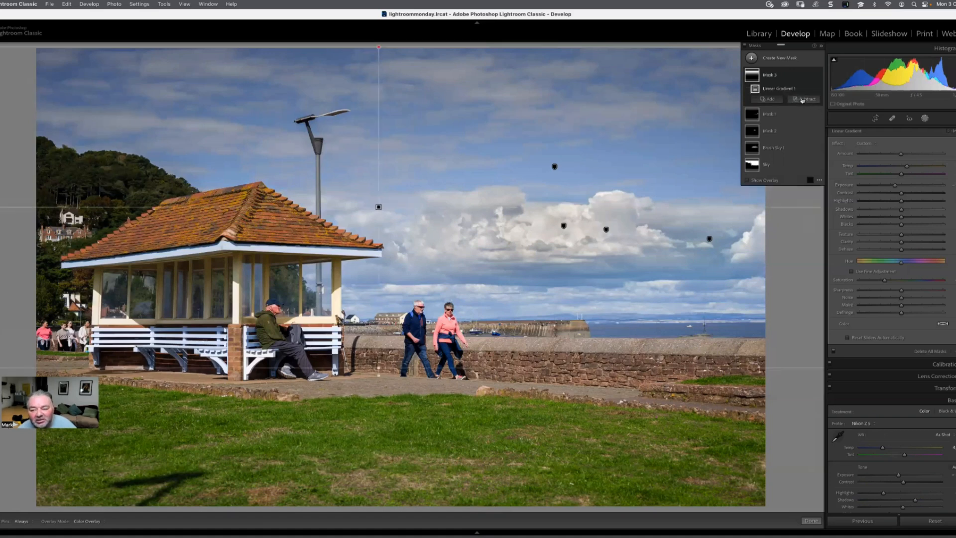
Try subtracting a second linear gradient from the upper-sky gradient mask
left_click(803, 99)
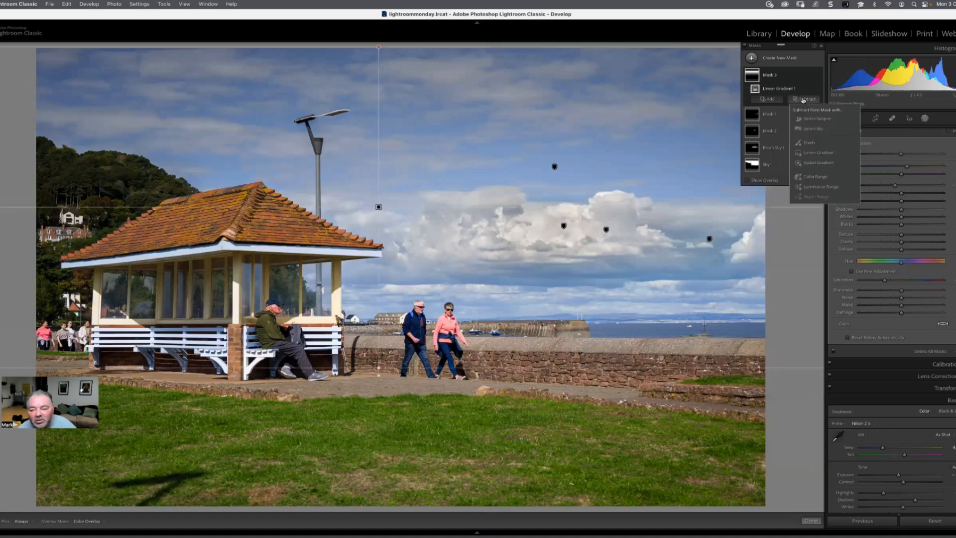
left_click(825, 155)
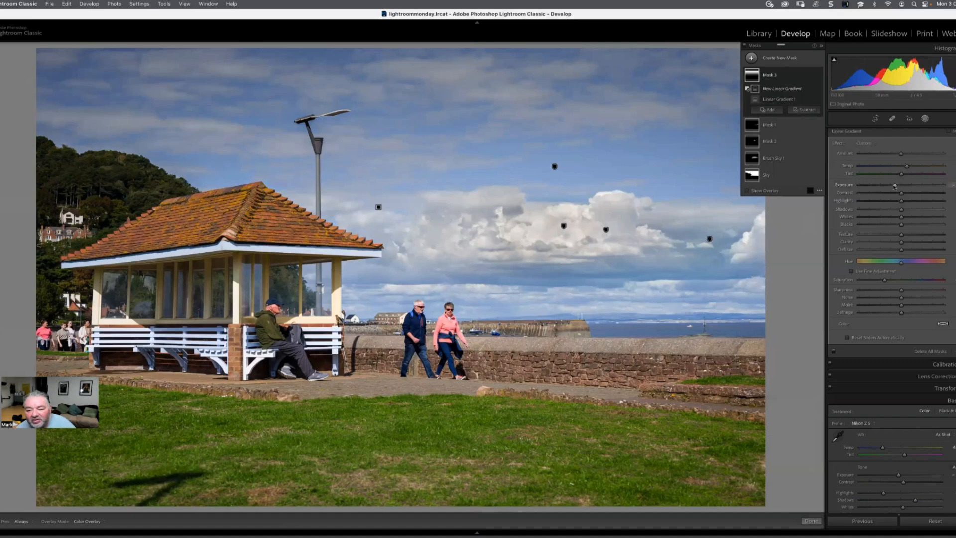
mouse_move(895, 185)
left_mouse_down()
mouse_move(886, 186)
mouse_move(894, 186)
left_mouse_up()
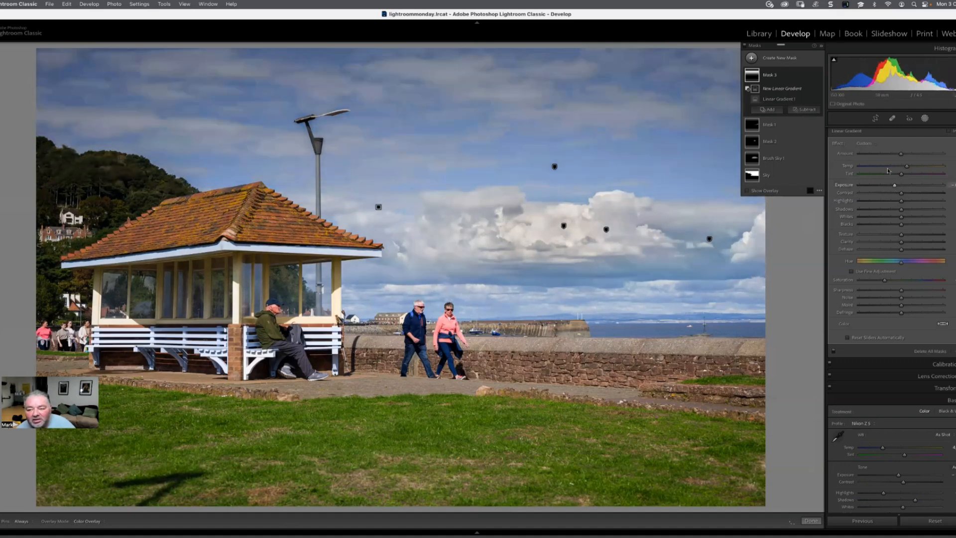
left_click(768, 99)
double_click(770, 89)
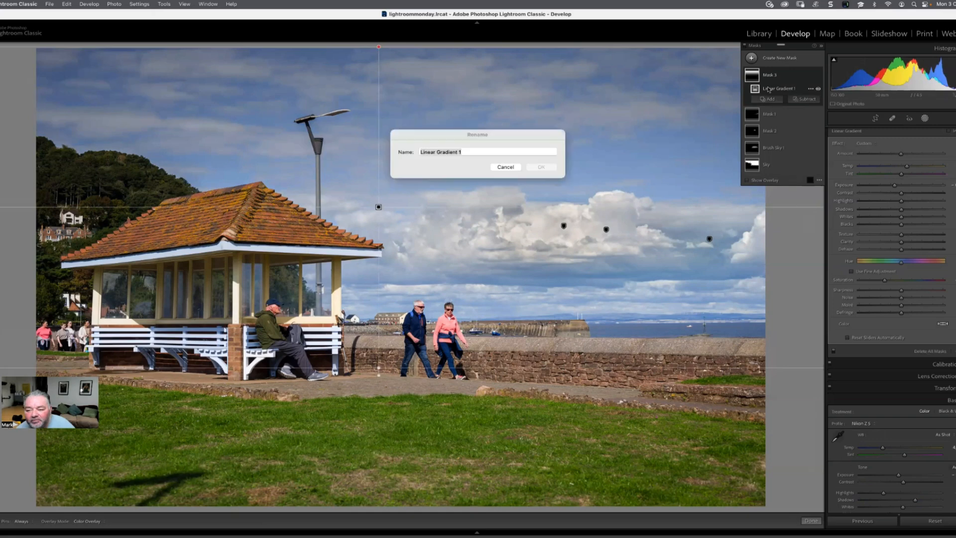
left_click(504, 167)
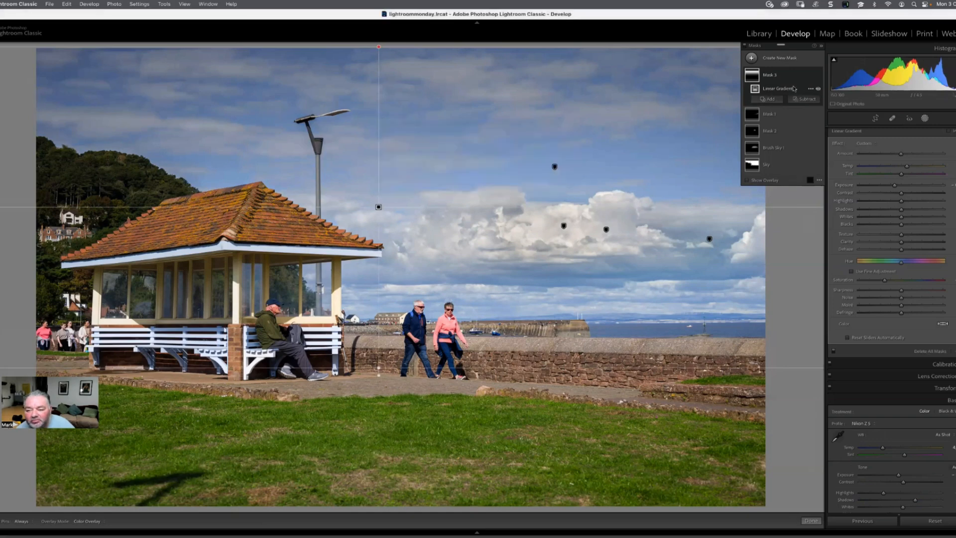
Start an intersecting linear gradient on the Linear Gradient 1 component and raise the mask's Exposure slightly
left_click(812, 89)
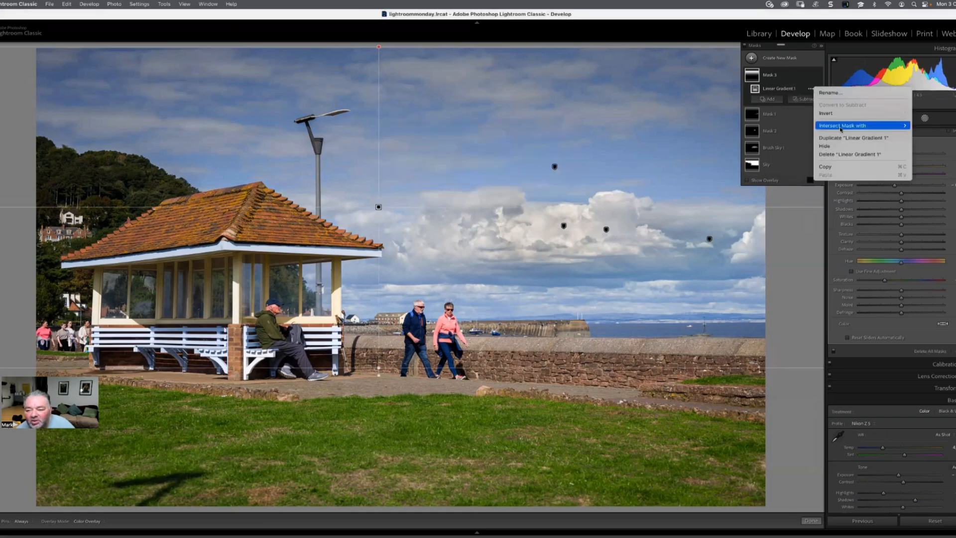
mouse_move(844, 129)
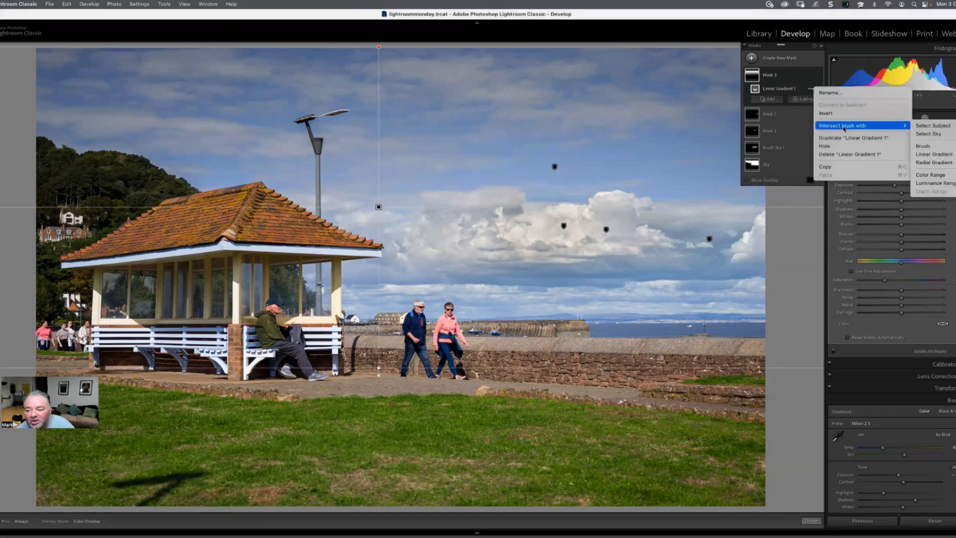
left_click(933, 155)
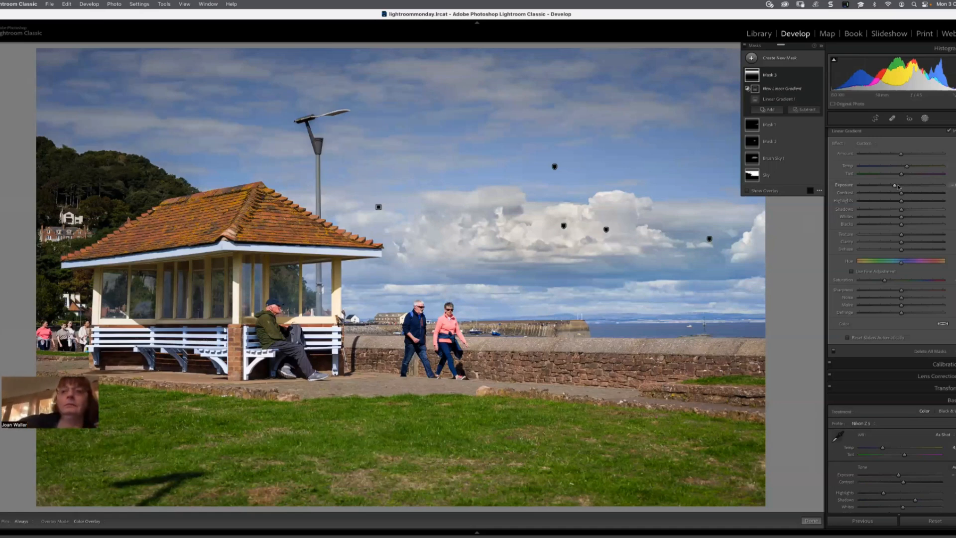
left_click_drag(895, 186, 898, 186)
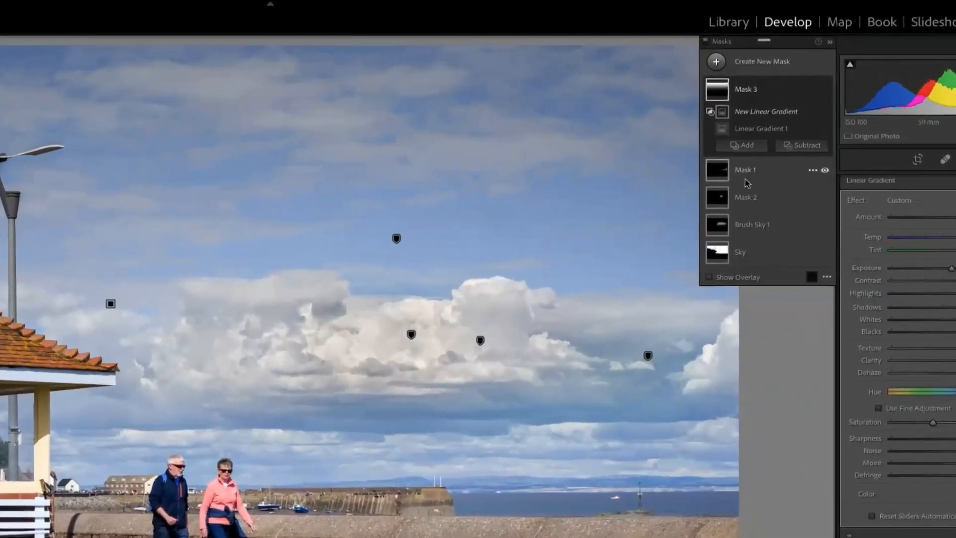
Duplicate and invert the Sky mask to cover the foreground, and collapse the new mask's component list
left_click(770, 131)
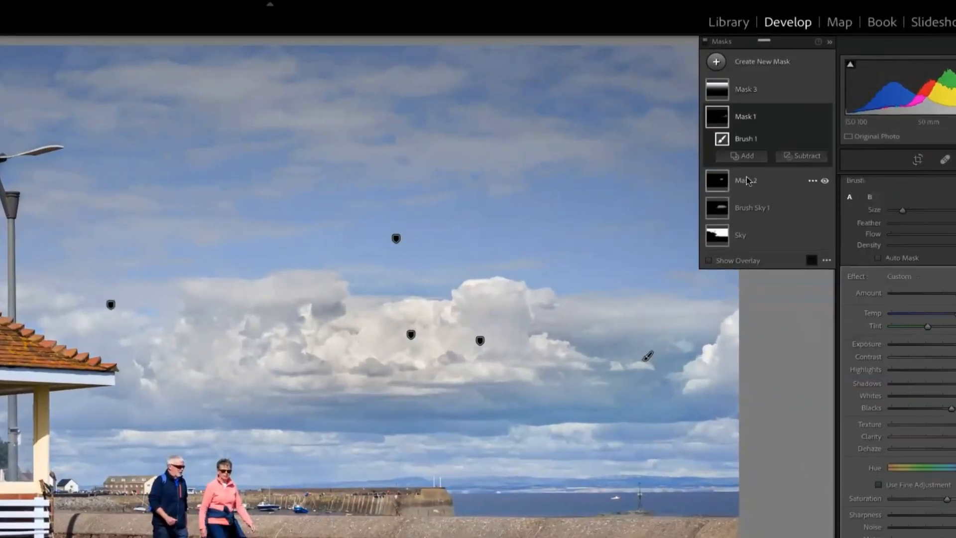
left_click(747, 180)
left_click(752, 231)
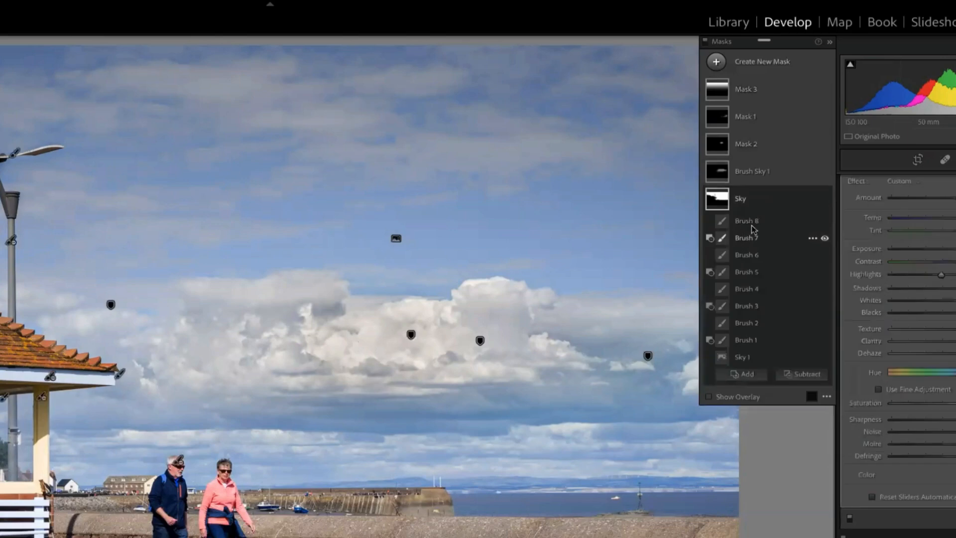
left_click(748, 202)
left_click(741, 204)
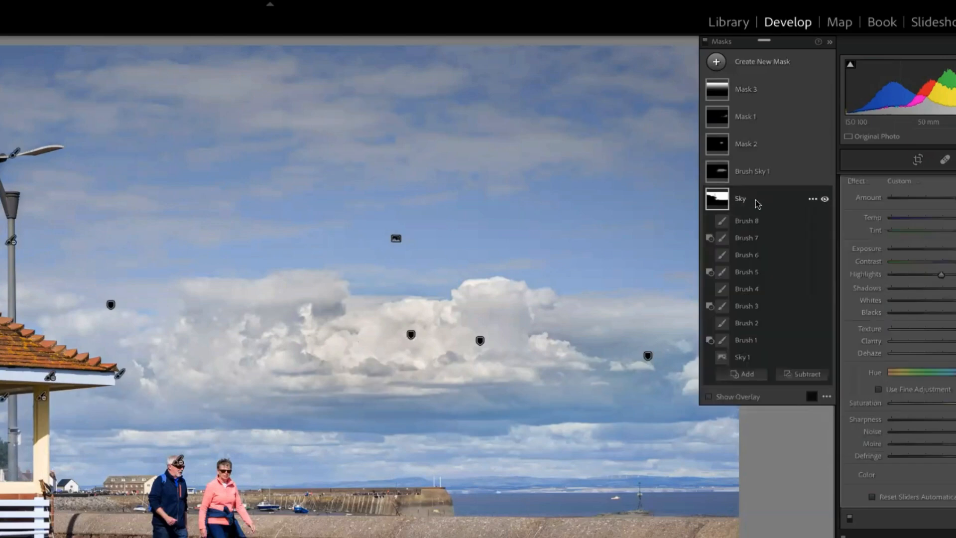
left_click(811, 199)
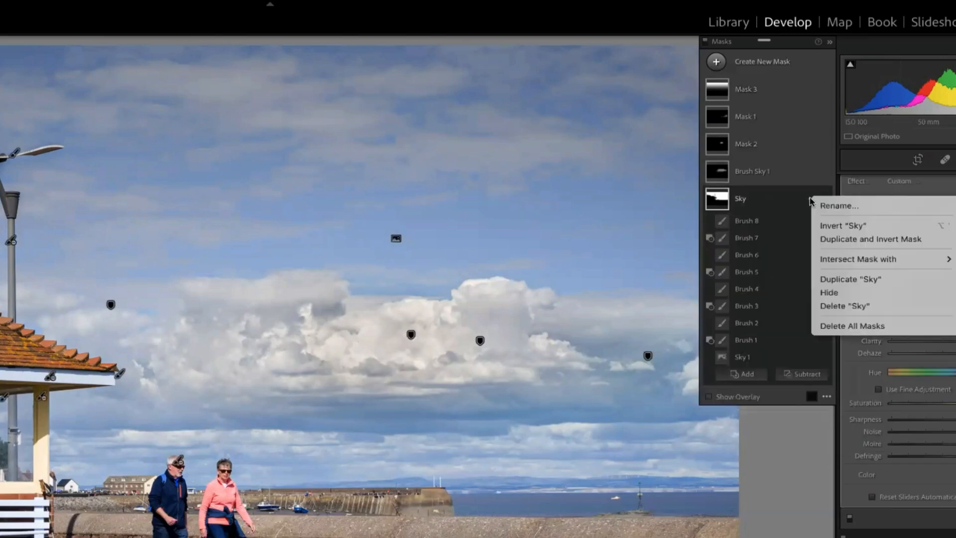
left_click(849, 241)
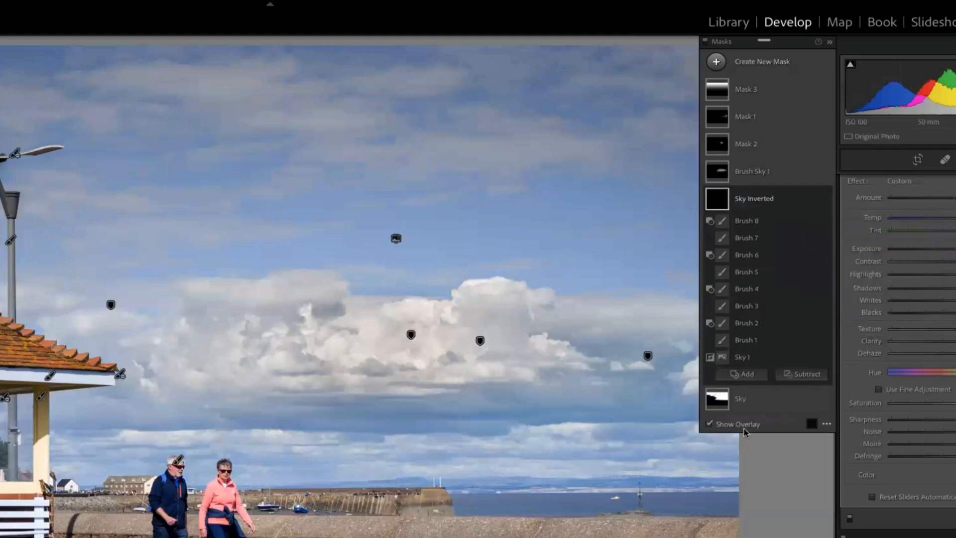
left_click(750, 201)
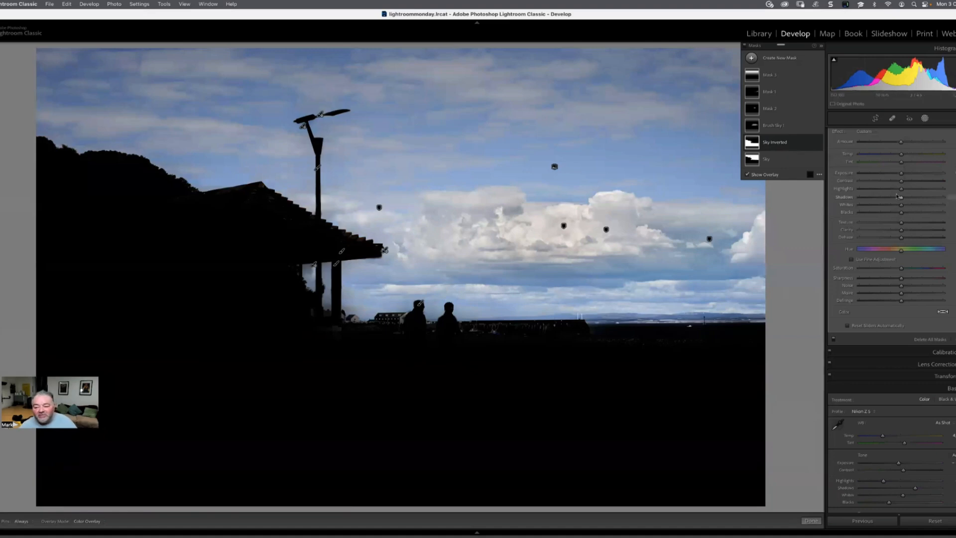
Hide the overlay, slightly lower the inverted mask's Exposure, fine-tune the original Sky mask's Exposure, and finish masking
key("o")
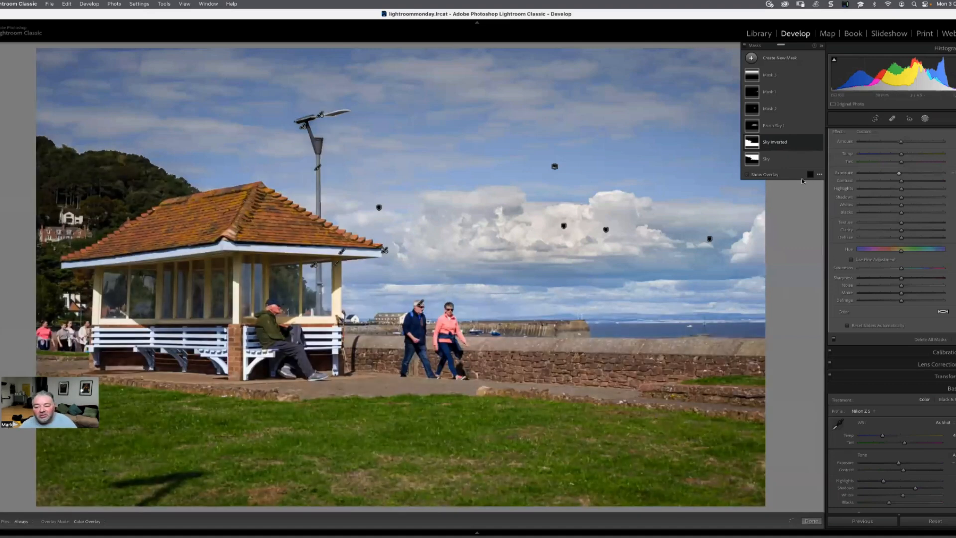
left_click_drag(899, 174, 898, 174)
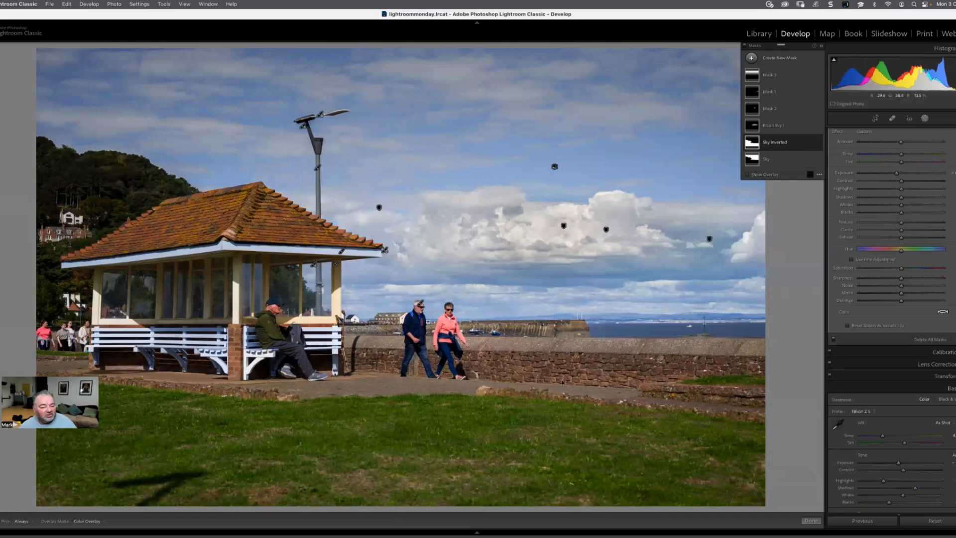
left_click(774, 159)
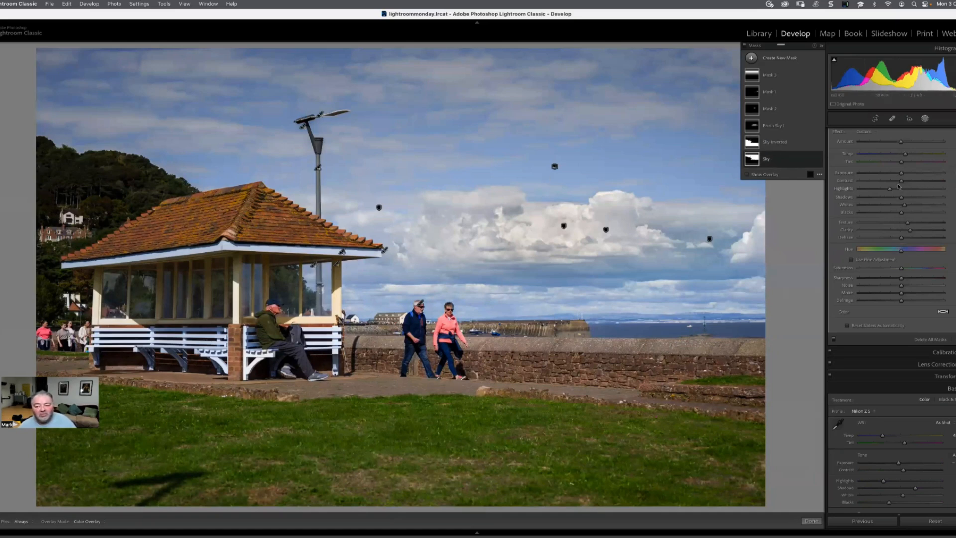
left_click_drag(901, 173, 903, 174)
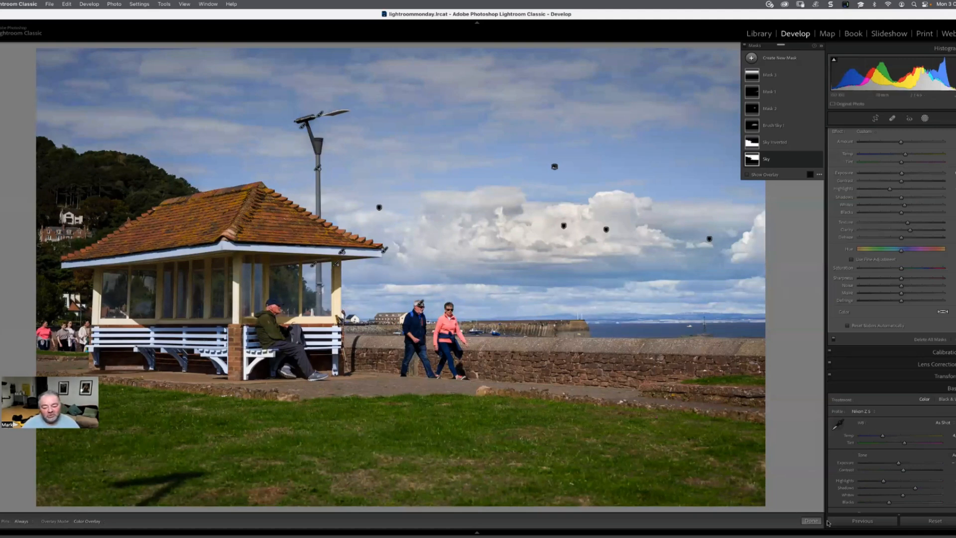
left_click(812, 520)
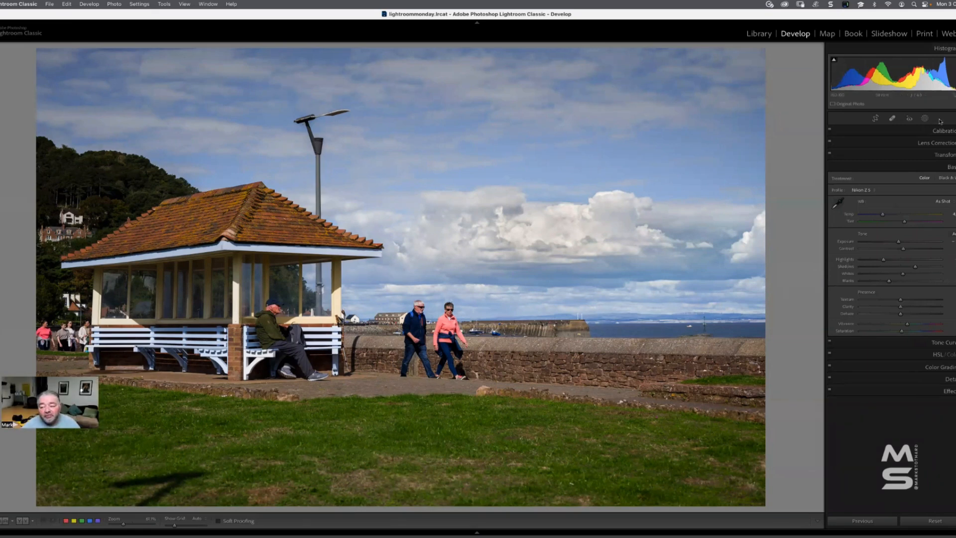
Check the photo for blemishes with Visualize Spots in the Spot Removal tool, and turn the visualization off
left_click(924, 119)
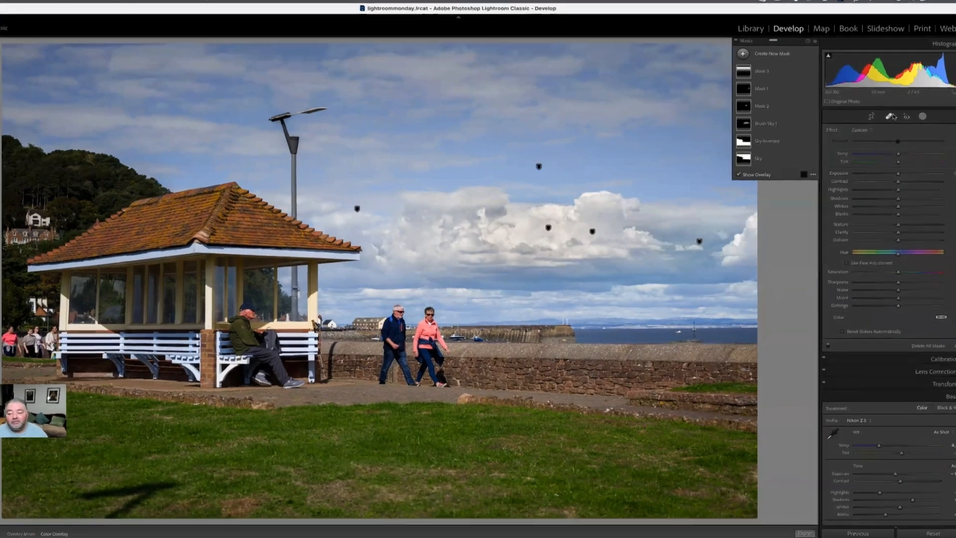
left_click(893, 118)
key("a")
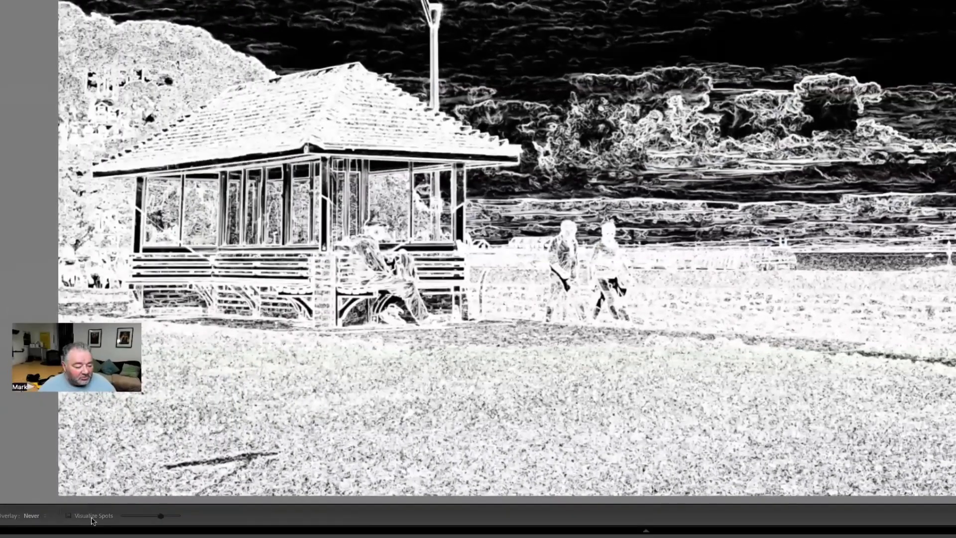
left_click(94, 517)
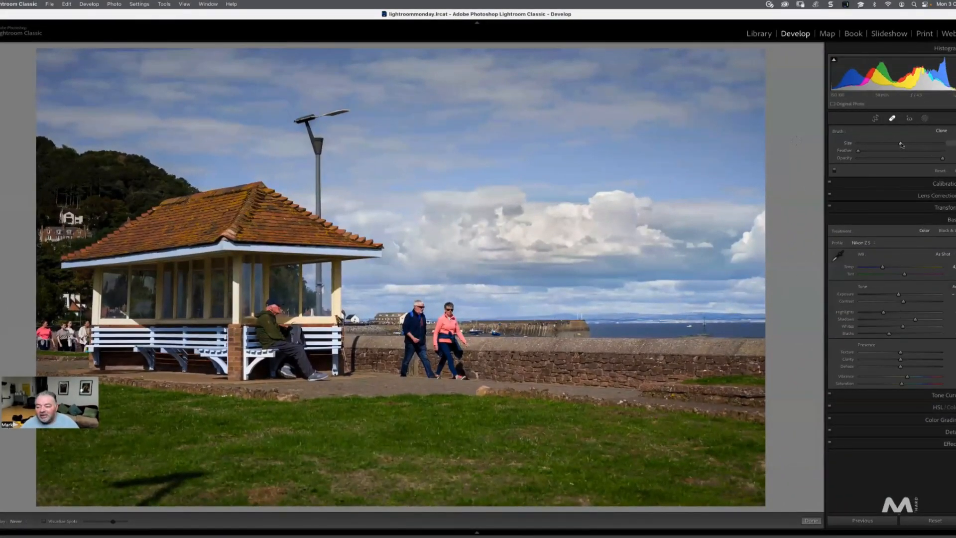
Increase the Clone brush's Feather and Size and clone out the lamp post's shadow on the grass
left_click_drag(859, 151, 909, 154)
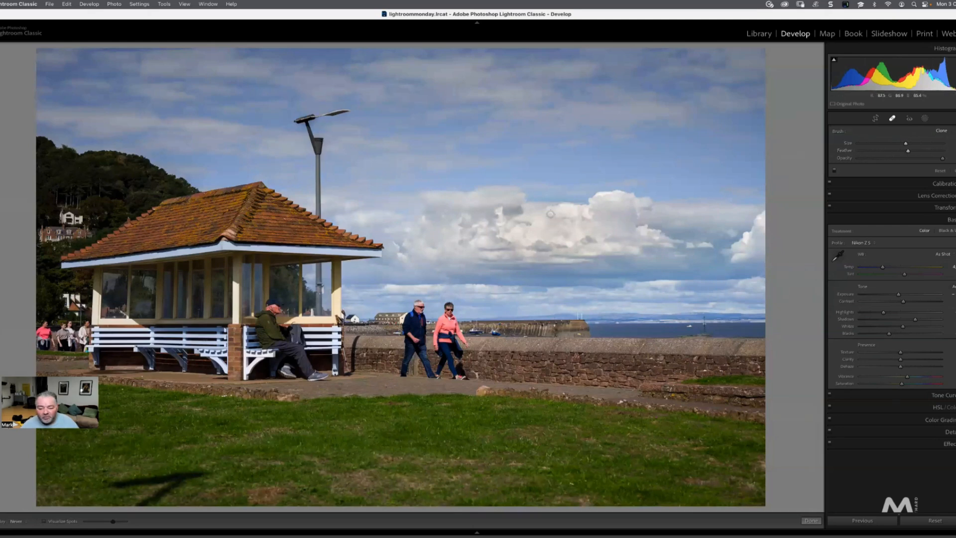
left_click_drag(906, 144, 928, 144)
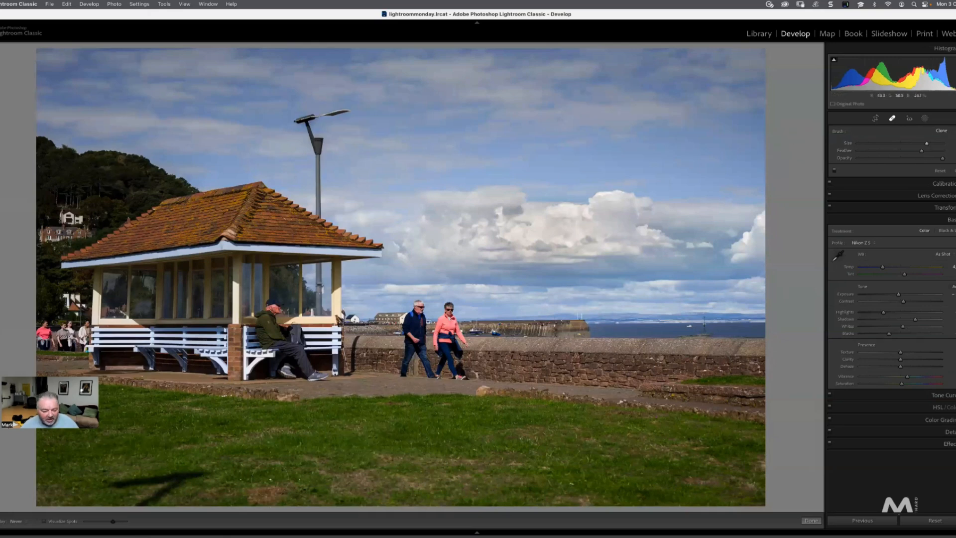
mouse_move(116, 488)
left_mouse_down()
mouse_move(192, 456)
mouse_move(165, 491)
left_mouse_up()
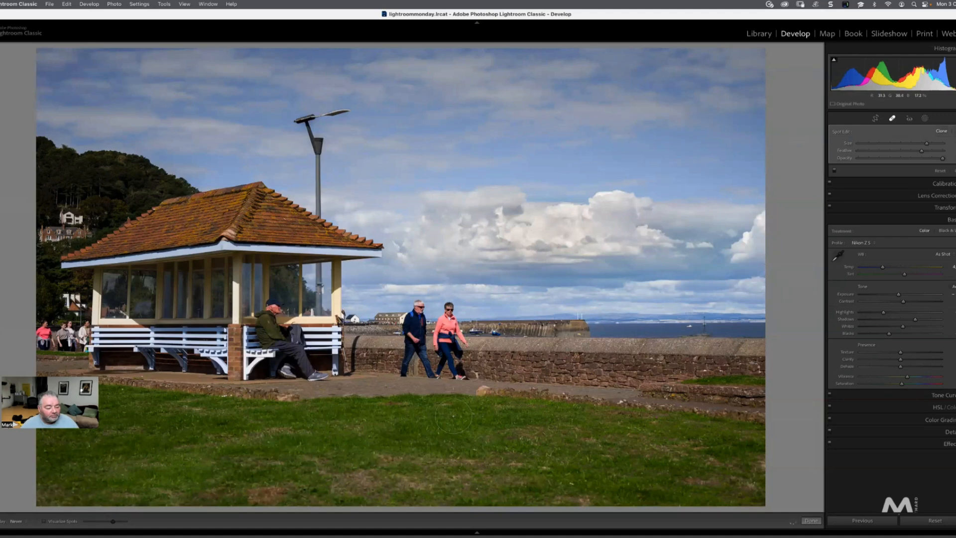
key("super+z")
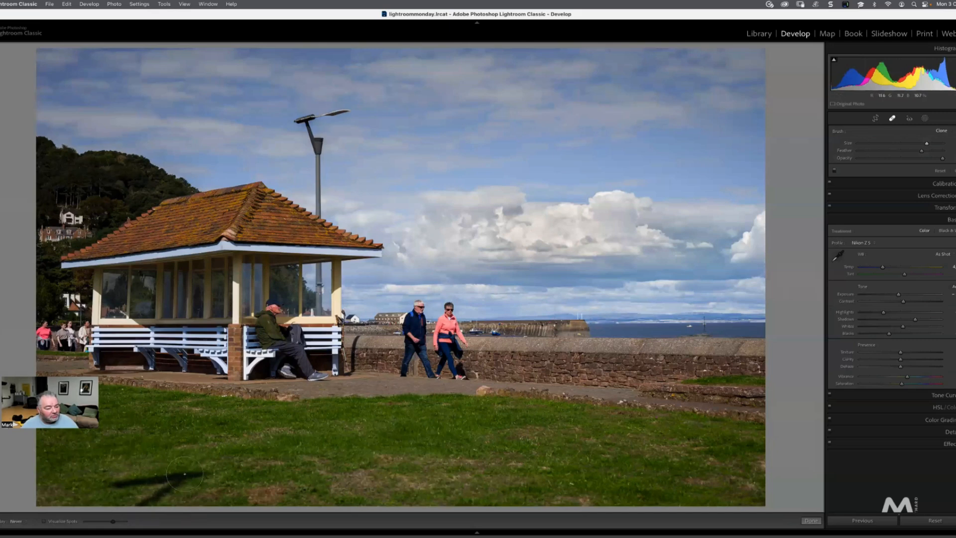
mouse_move(146, 499)
left_mouse_down()
mouse_move(174, 480)
mouse_move(127, 487)
mouse_move(150, 454)
left_mouse_up()
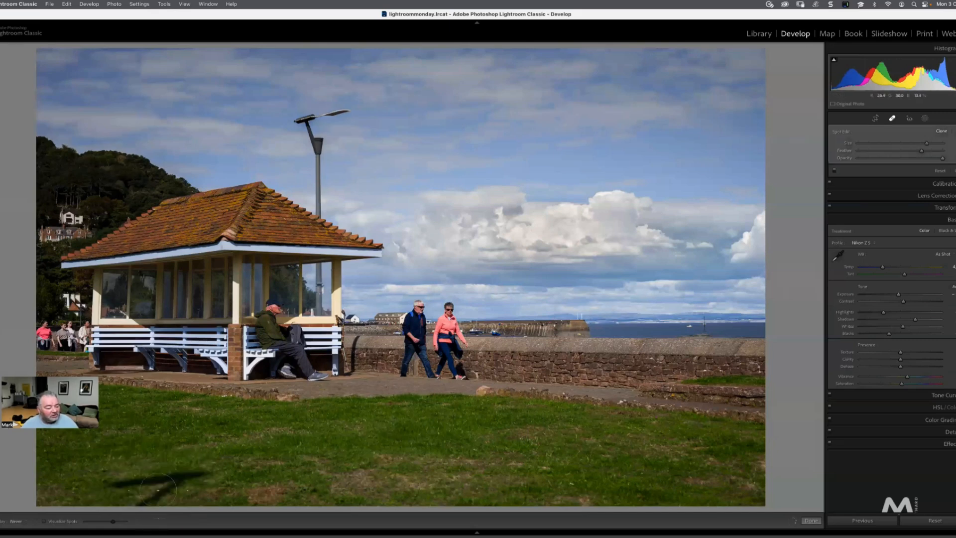
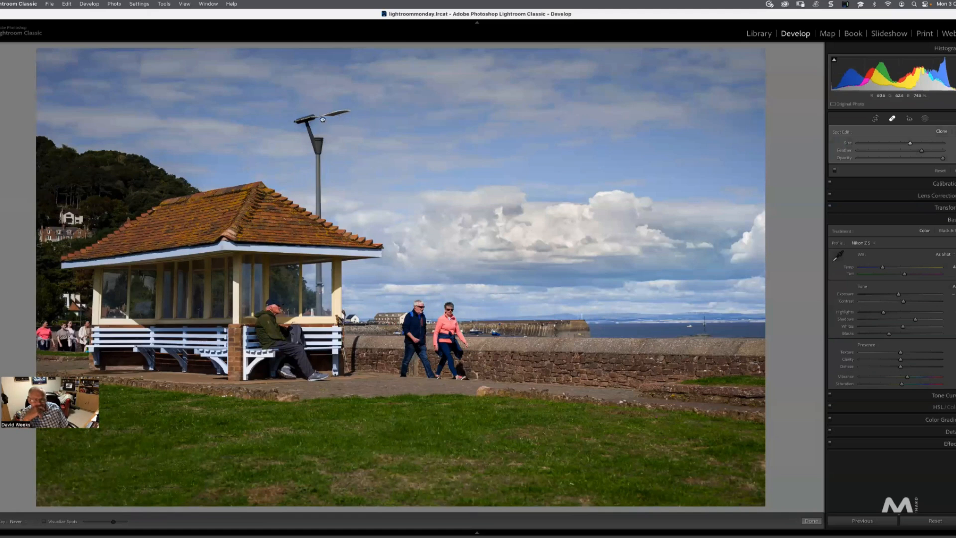
Leave Spot Removal and examine the head of the street lamp up close
left_click(324, 119)
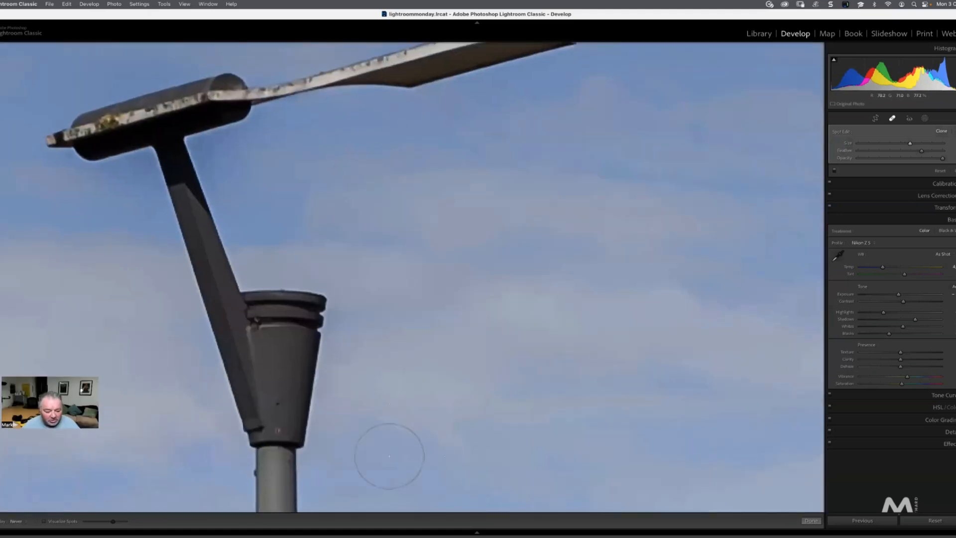
left_click(811, 521)
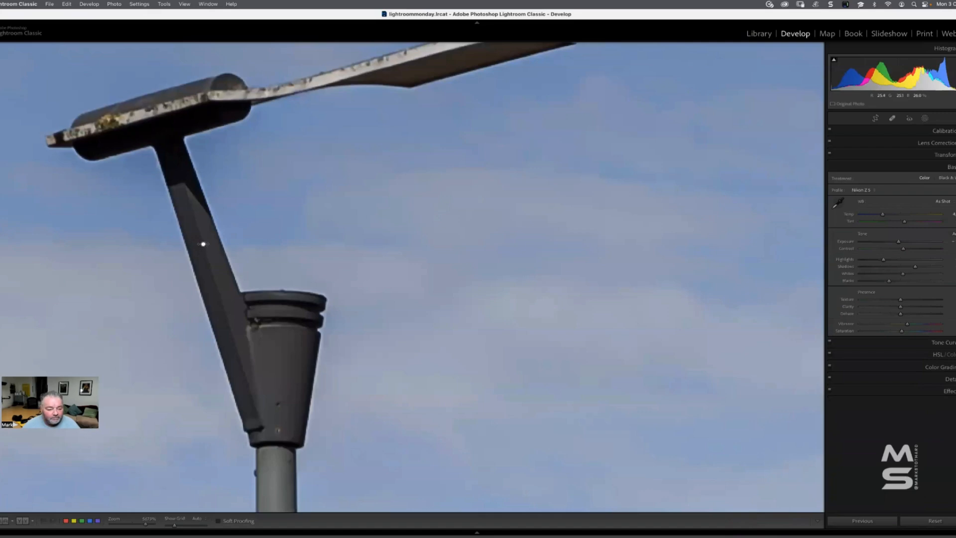
Try to clone out the street lamp and its post against the sky with Spot Removal, and undo the attempt
left_click_drag(203, 245, 137, 247)
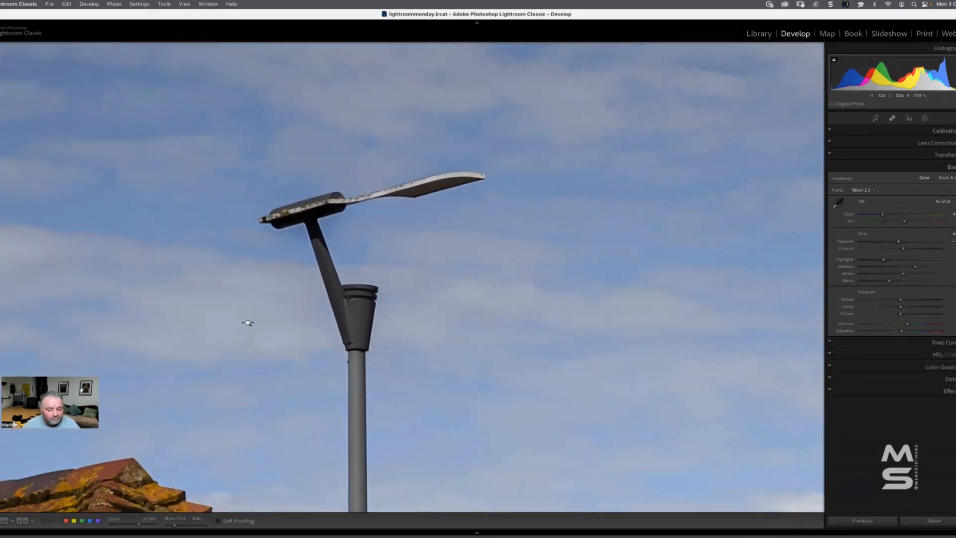
left_click(244, 298)
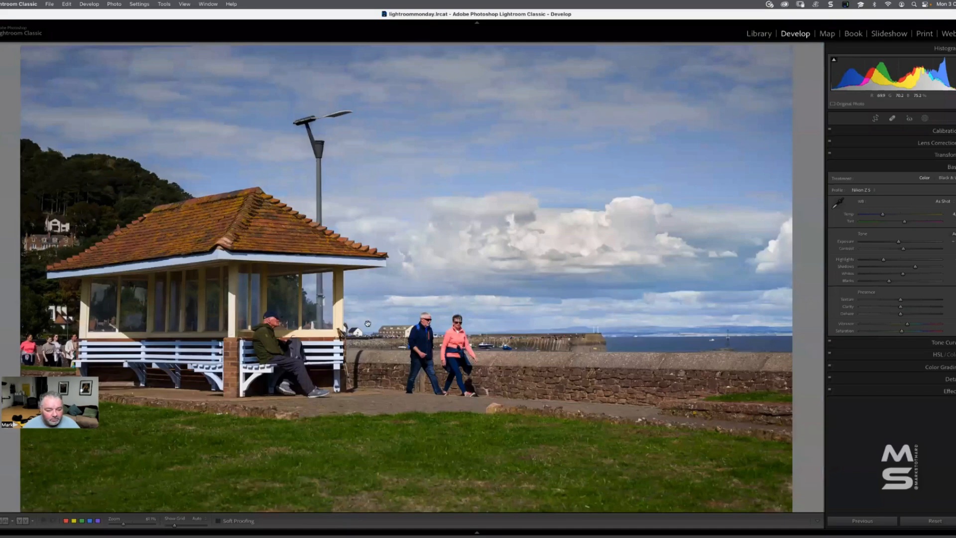
key("z")
key("z")
key("z")
left_click_drag(369, 392, 367, 285)
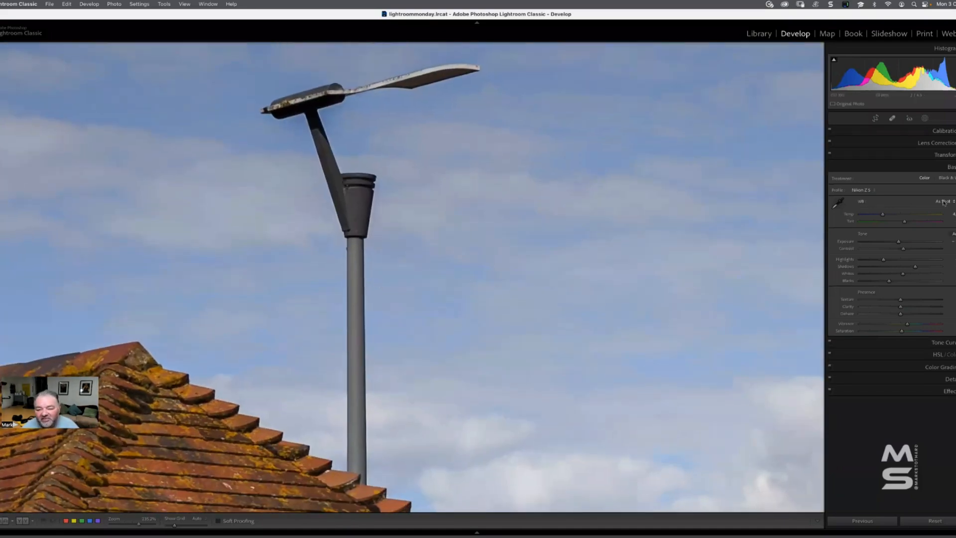
left_click(893, 119)
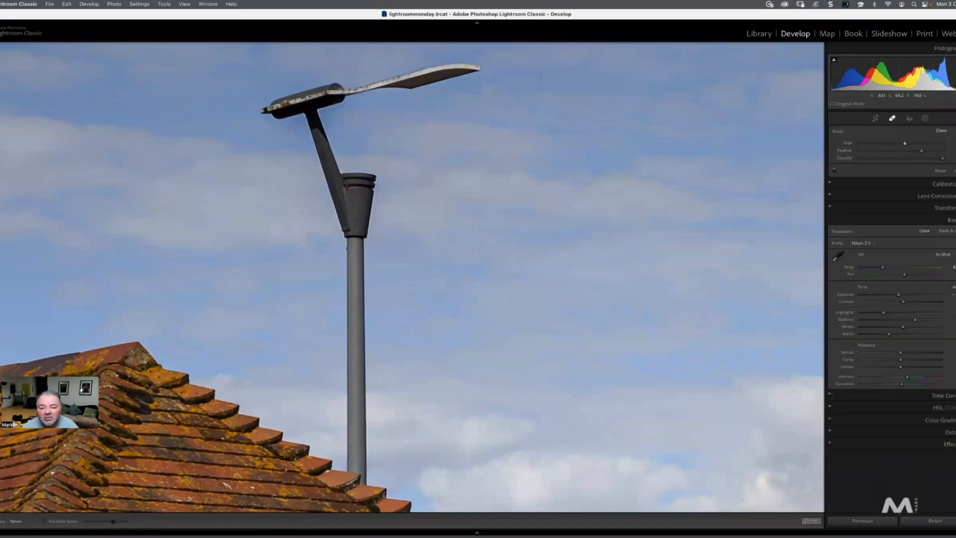
mouse_move(477, 70)
left_mouse_down()
mouse_move(269, 106)
mouse_move(308, 104)
mouse_move(325, 123)
mouse_move(338, 186)
mouse_move(367, 182)
mouse_move(357, 221)
mouse_move(345, 205)
mouse_move(357, 248)
mouse_move(359, 452)
left_mouse_up()
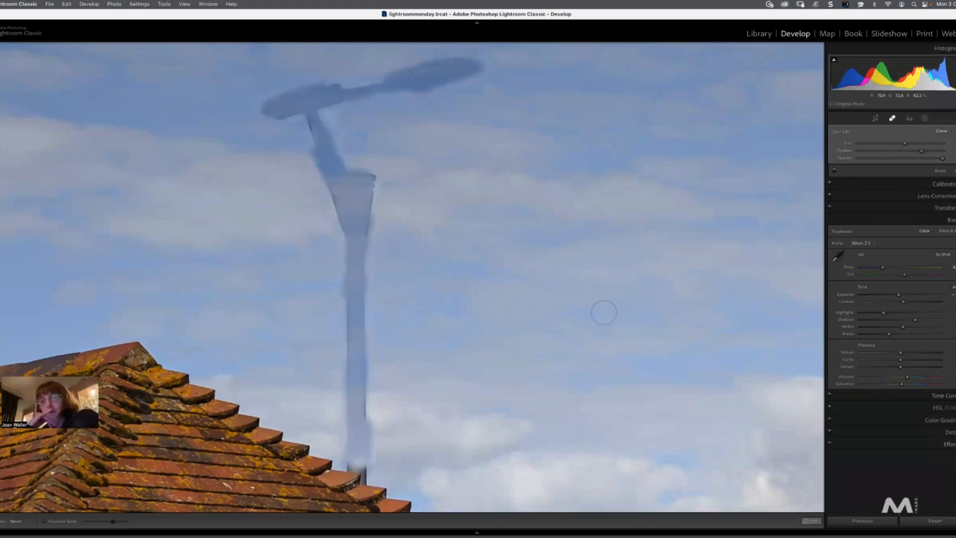
key("super+z")
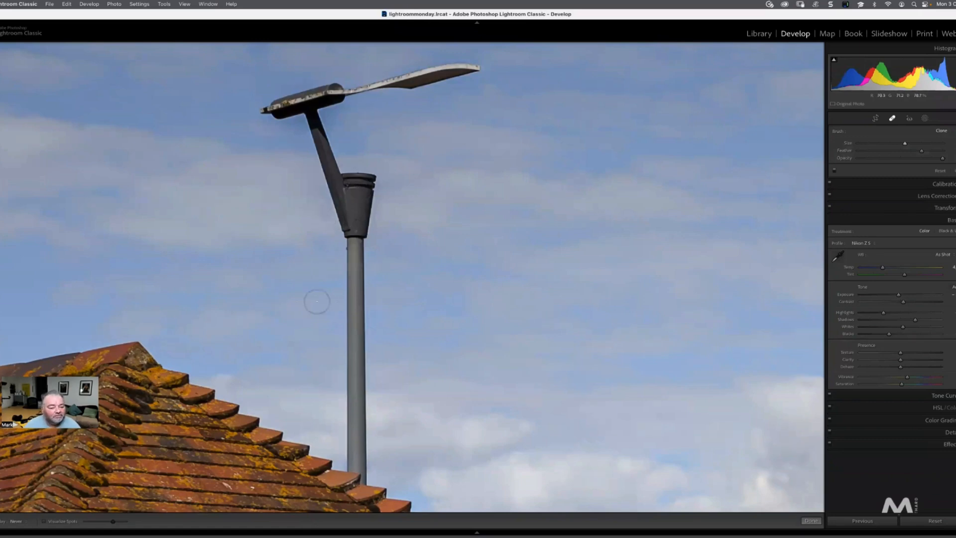
Finish Spot Removal and return to viewing the whole seaside shelter photo
left_click_drag(369, 304, 358, 254)
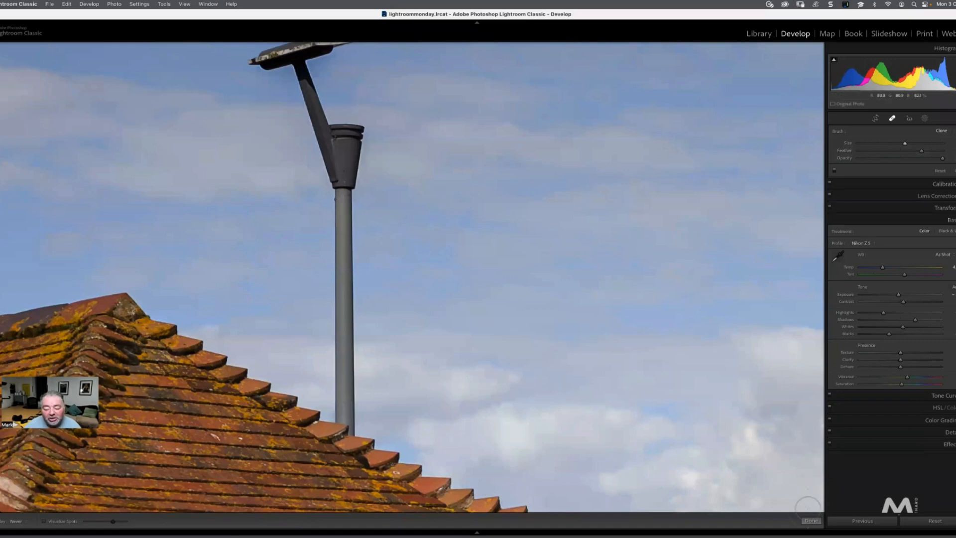
left_click(811, 521)
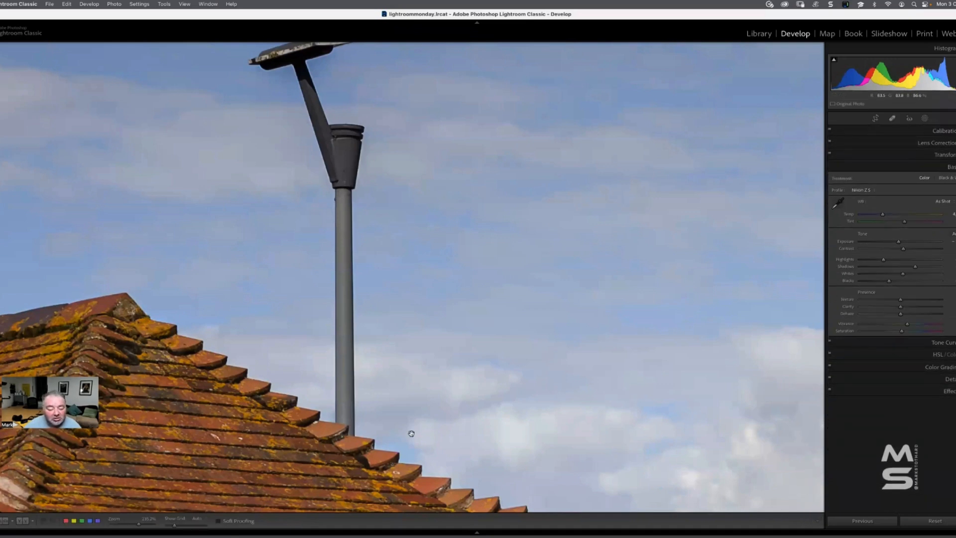
left_click(299, 431)
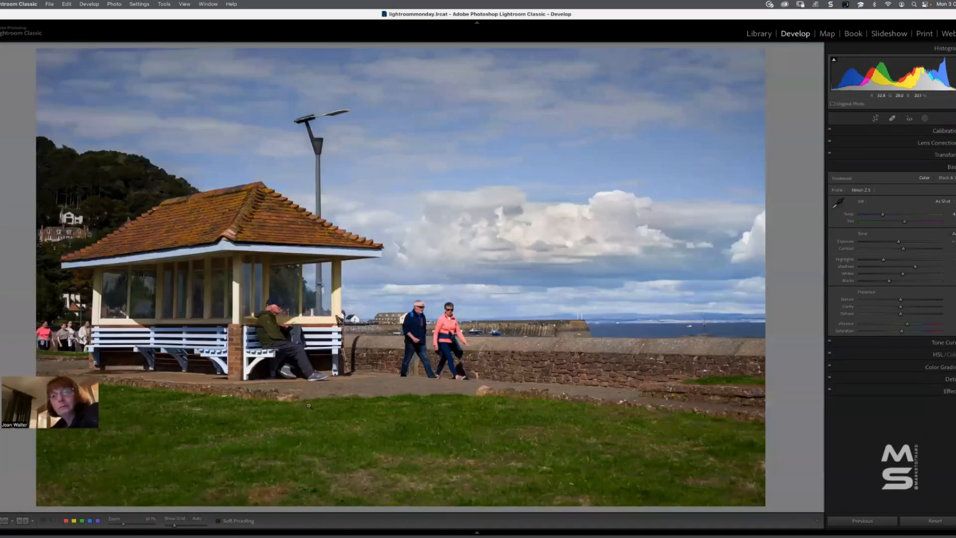
mouse_move(346, 532)
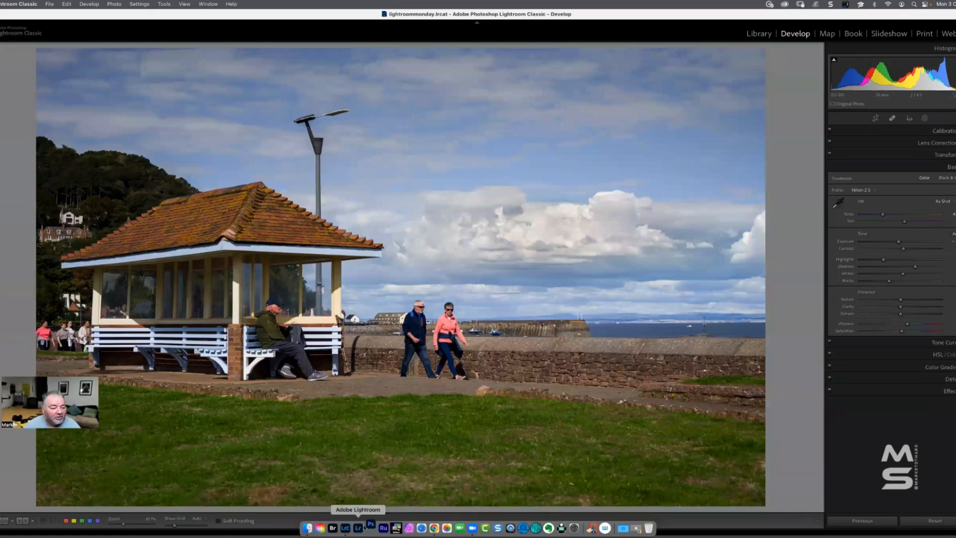
Open the seafront shelter photo in Adobe Photoshop 2022 from Lightroom Classic and switch to Photoshop
left_click(317, 219)
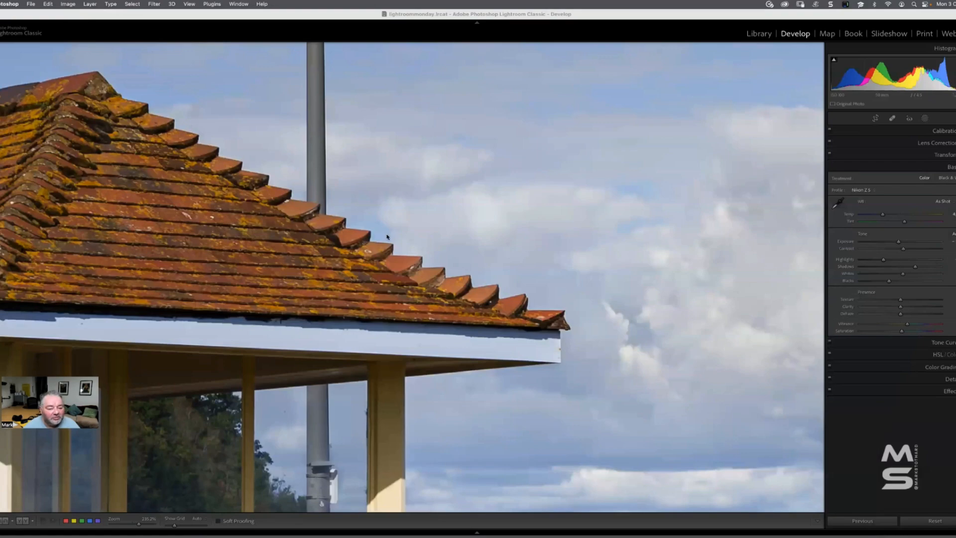
left_click(387, 236)
left_click(388, 238)
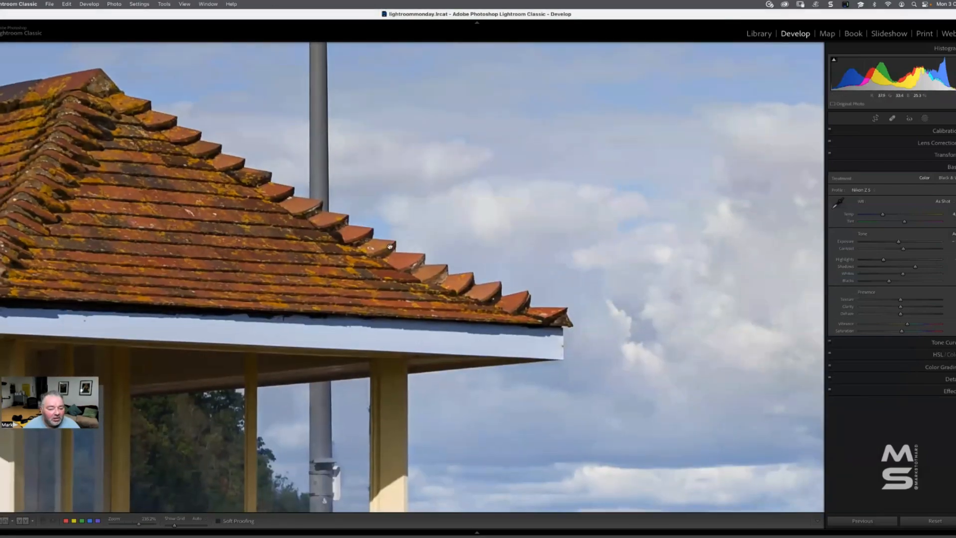
left_click(391, 251)
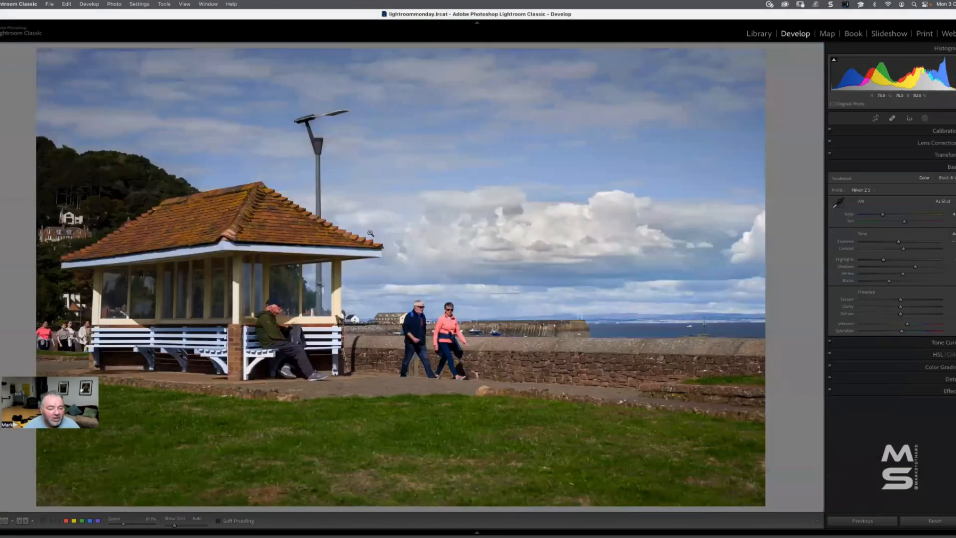
right_click(371, 233)
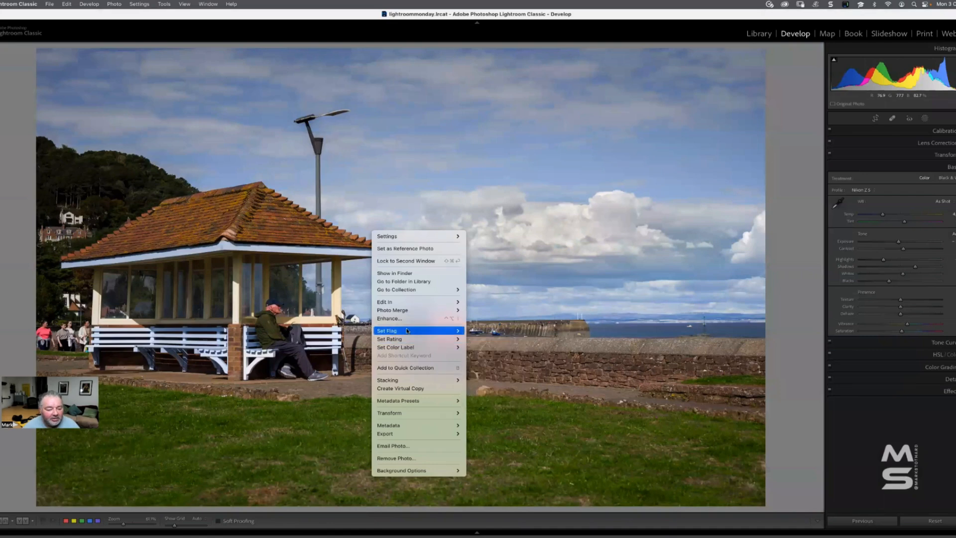
mouse_move(405, 303)
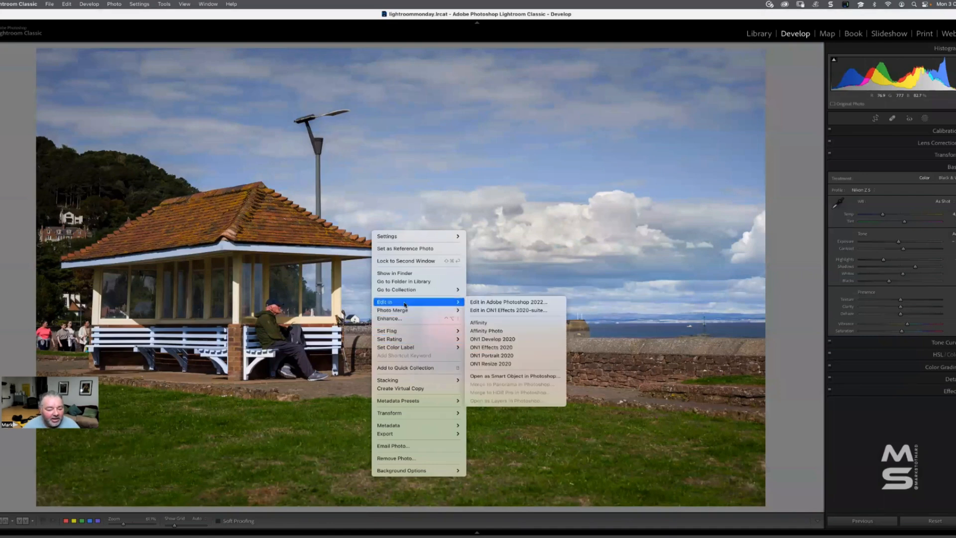
left_click(493, 302)
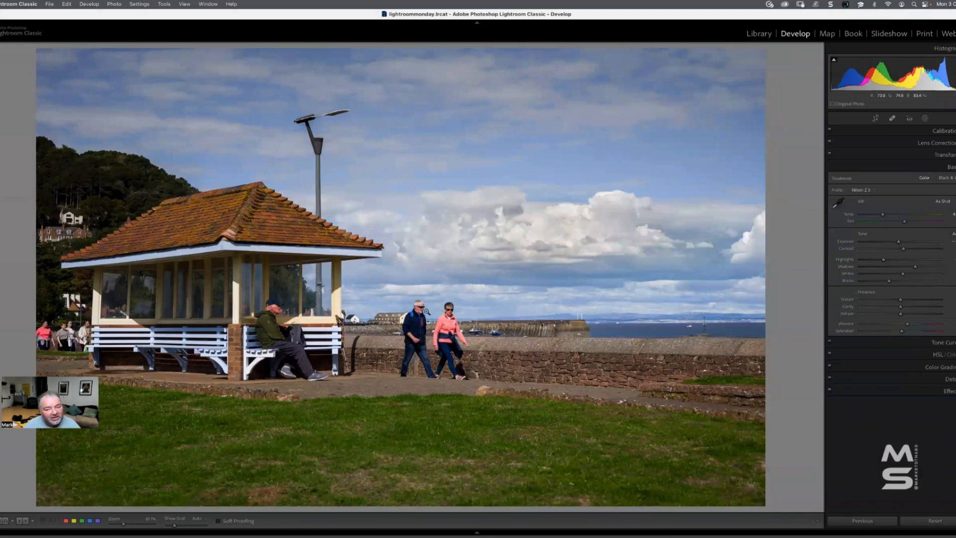
left_click(365, 529)
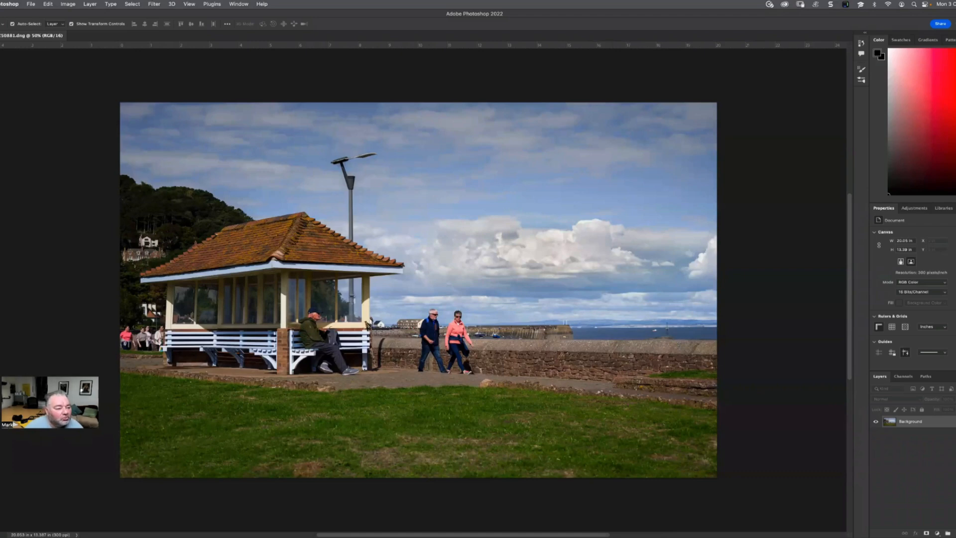
Select the lamp post above the shelter roof with the Object Selection tool in Rectangle mode
key("l")
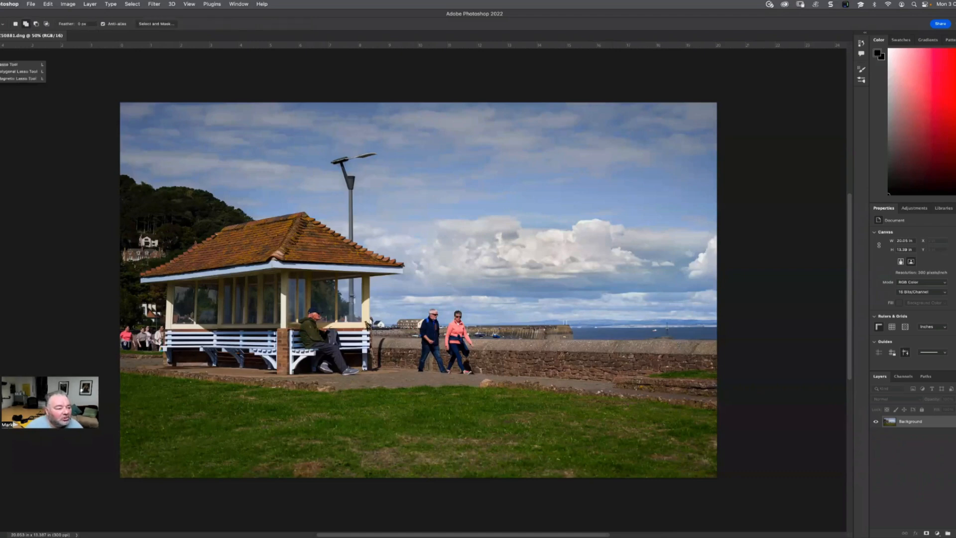
key("w")
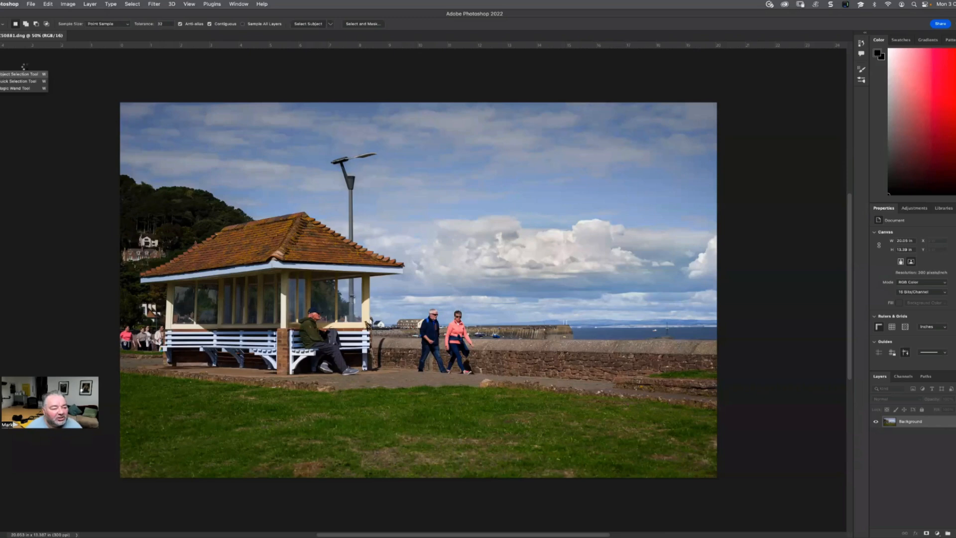
key("shift+w")
left_click_drag(322, 150, 383, 244)
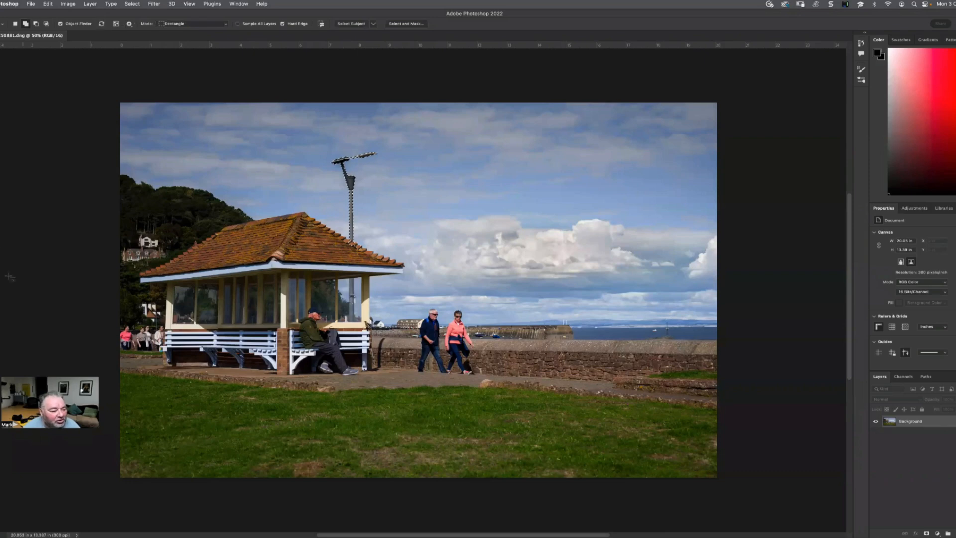
Subtract the roof tile at the base of the lamp post from the selection with the Lasso tool
key("z")
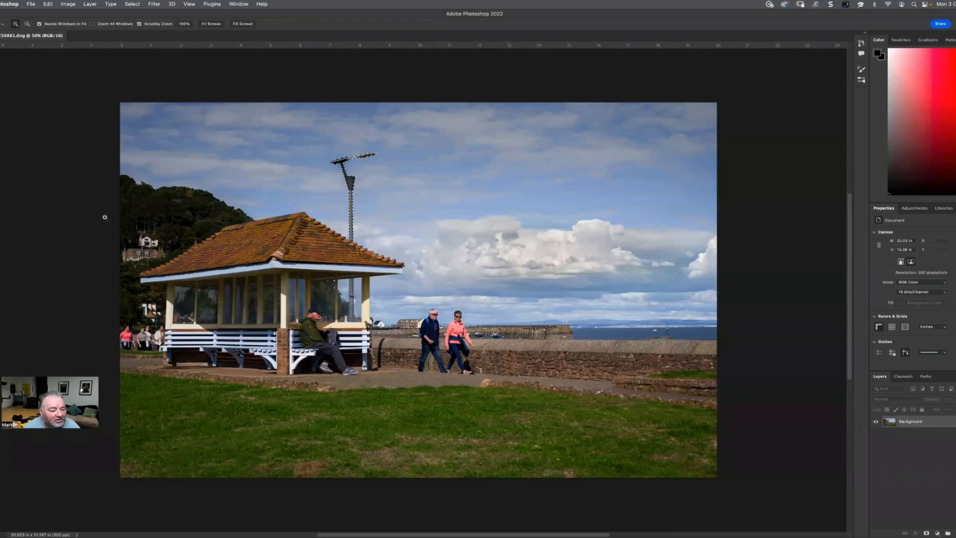
left_click(351, 174)
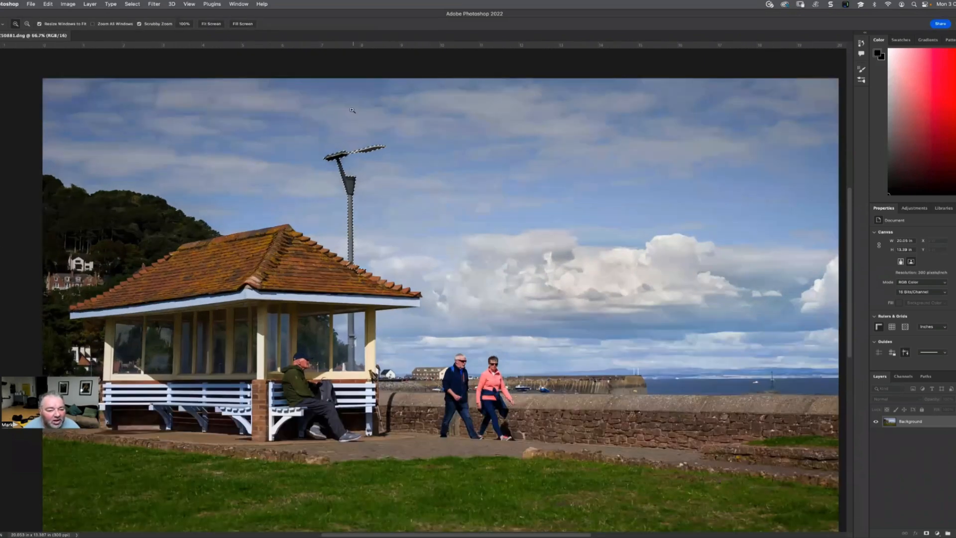
left_click_drag(352, 110, 434, 90)
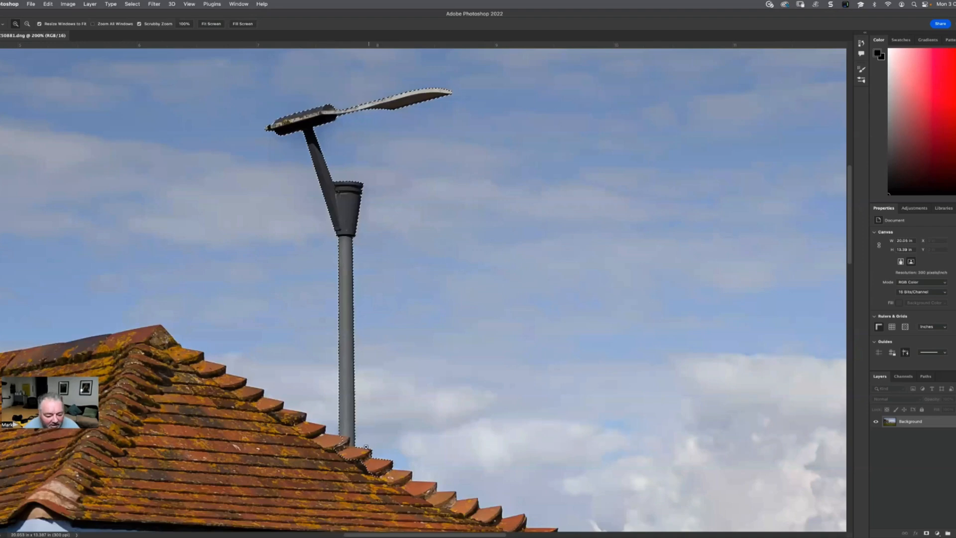
scroll(382, 459, "down", 3)
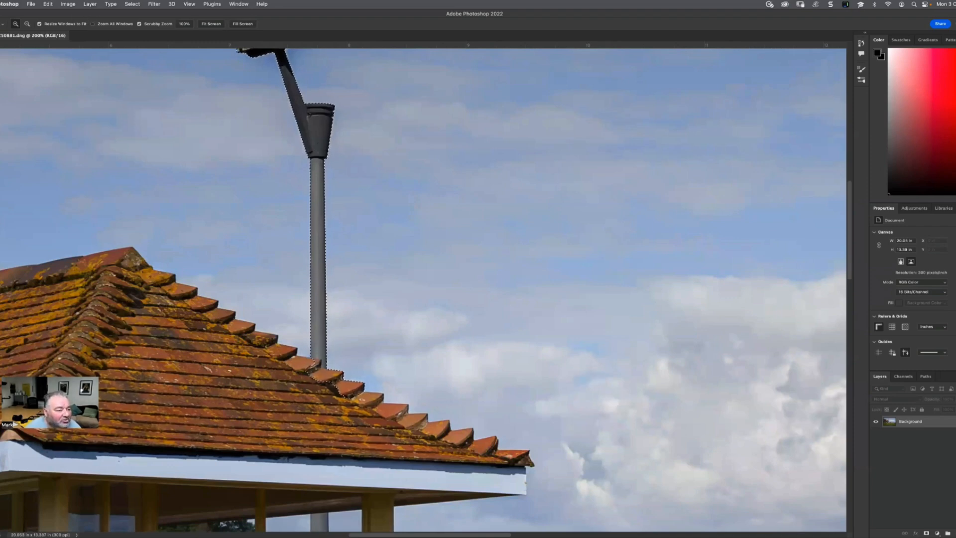
left_click(2, 65)
left_click(3, 66)
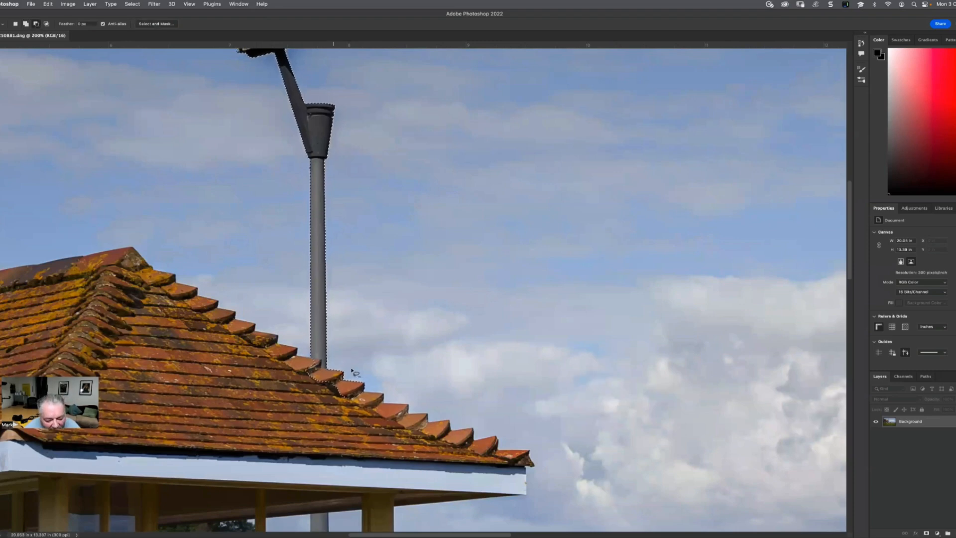
mouse_move(356, 372)
left_mouse_down()
mouse_move(338, 369)
mouse_move(329, 402)
mouse_move(367, 375)
mouse_move(358, 372)
left_mouse_up()
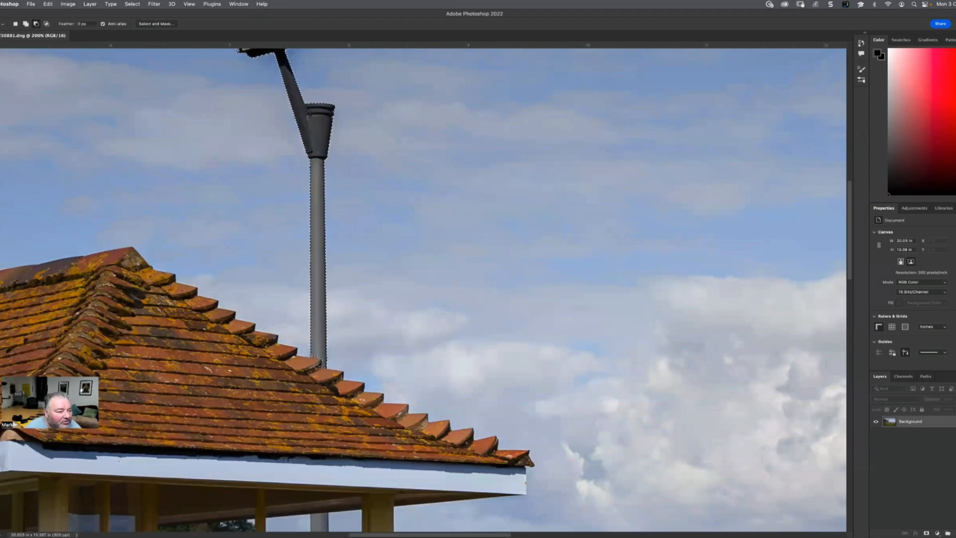
Refine the selection at the base of the lamp post with the Magic Wand, adding missed post areas and subtracting the tile edge
left_click(0, 74)
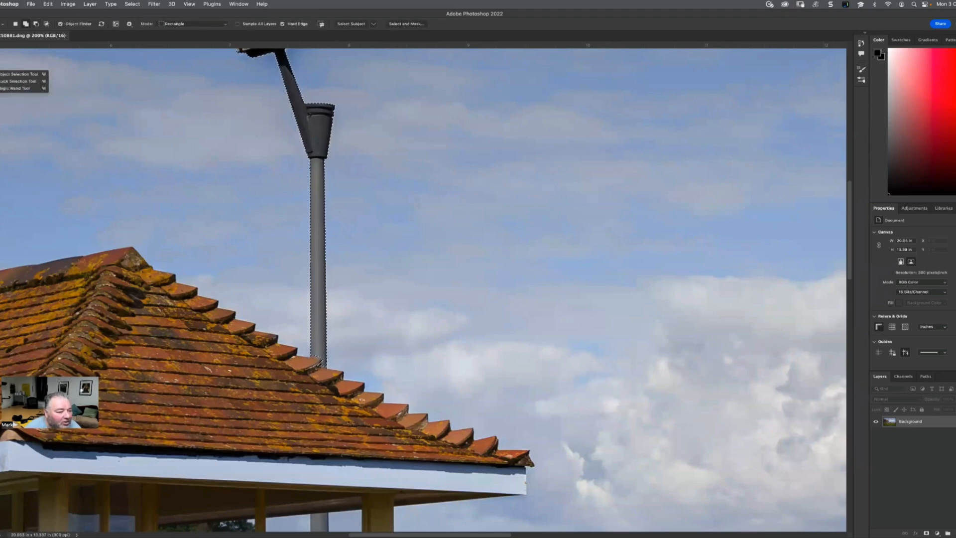
left_click(9, 88)
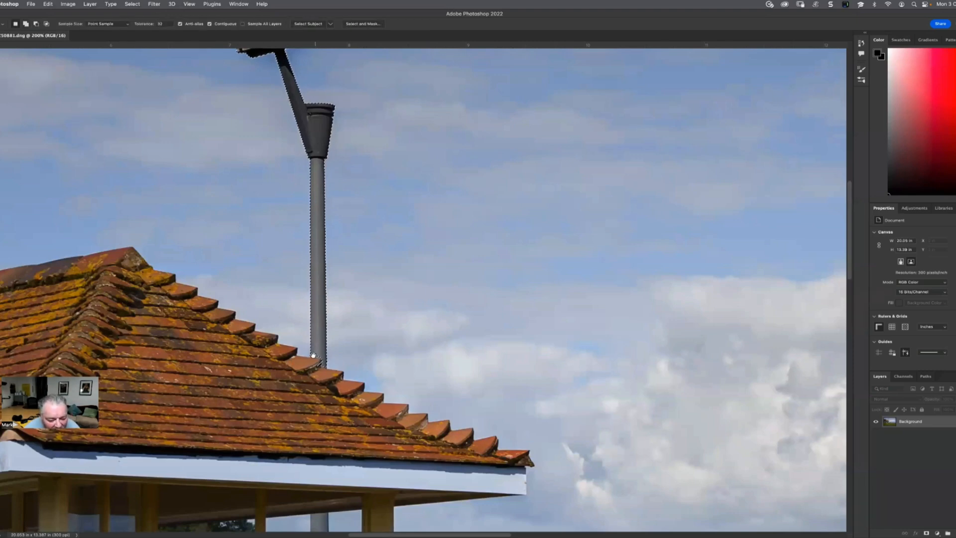
key("z")
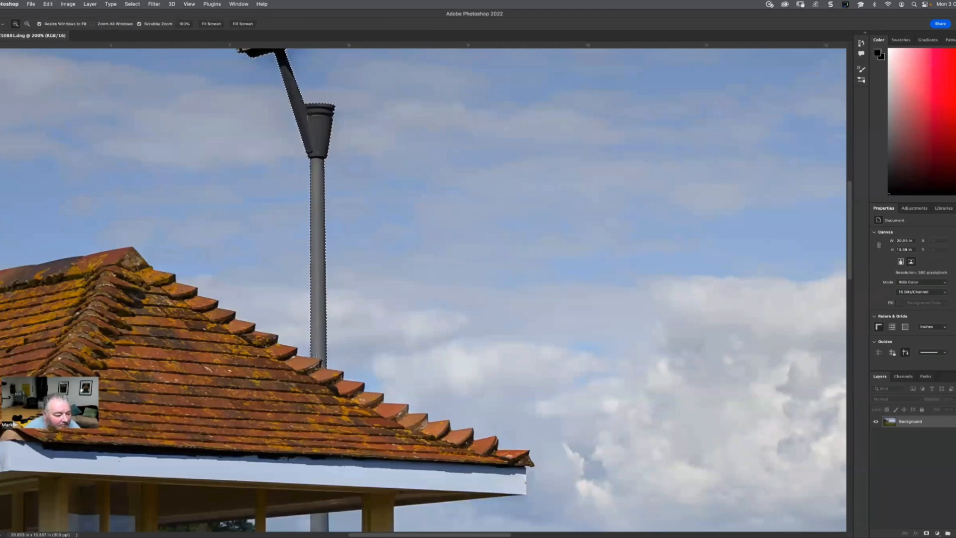
left_click(316, 357)
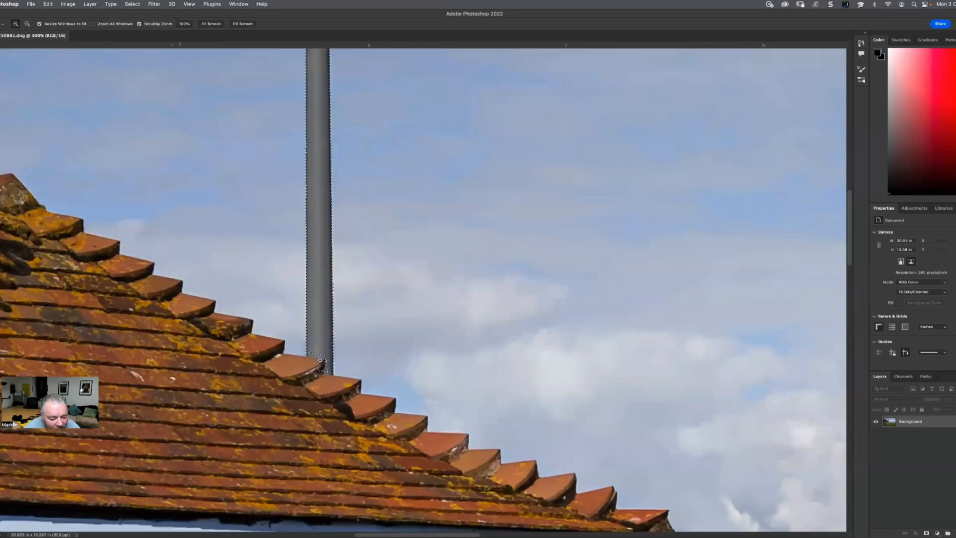
left_click(315, 357)
left_click(314, 356)
left_click(315, 357)
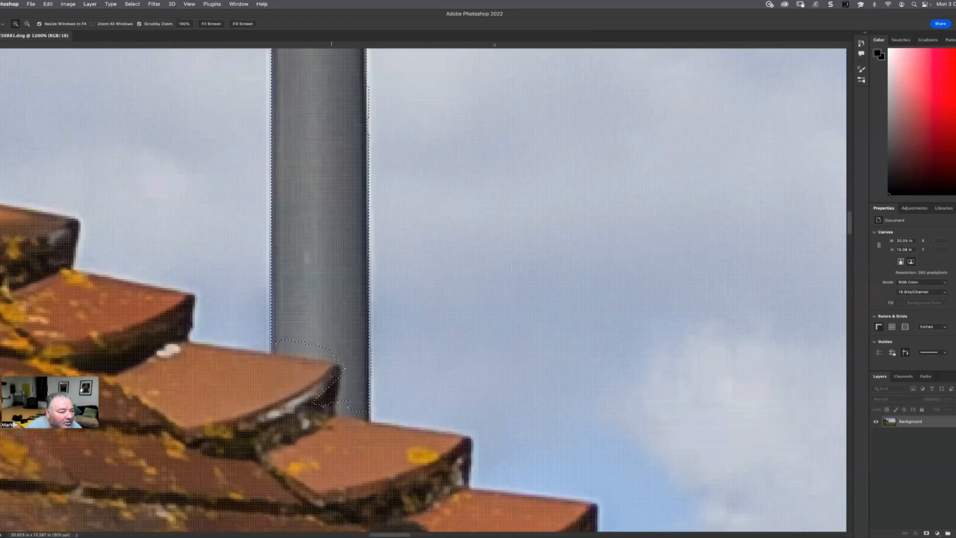
key("w")
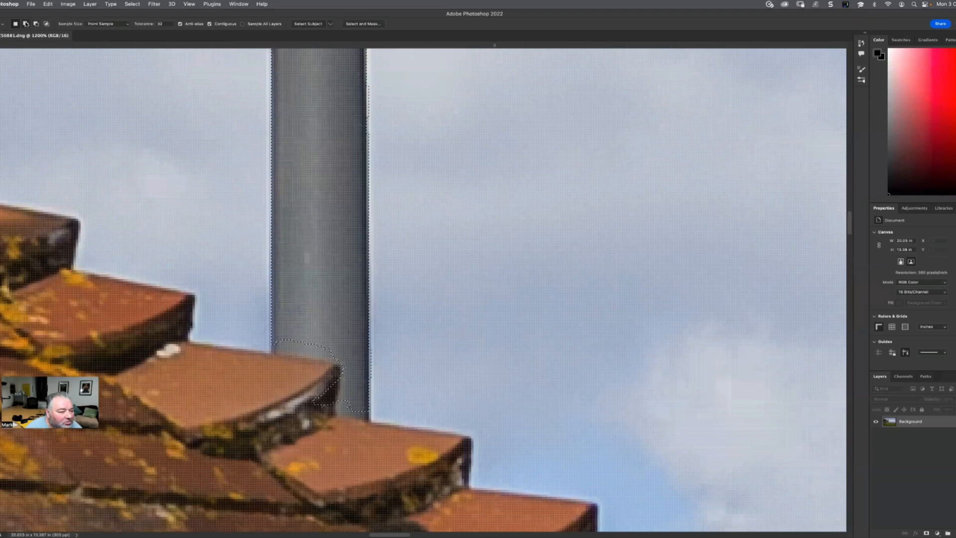
left_click(315, 353)
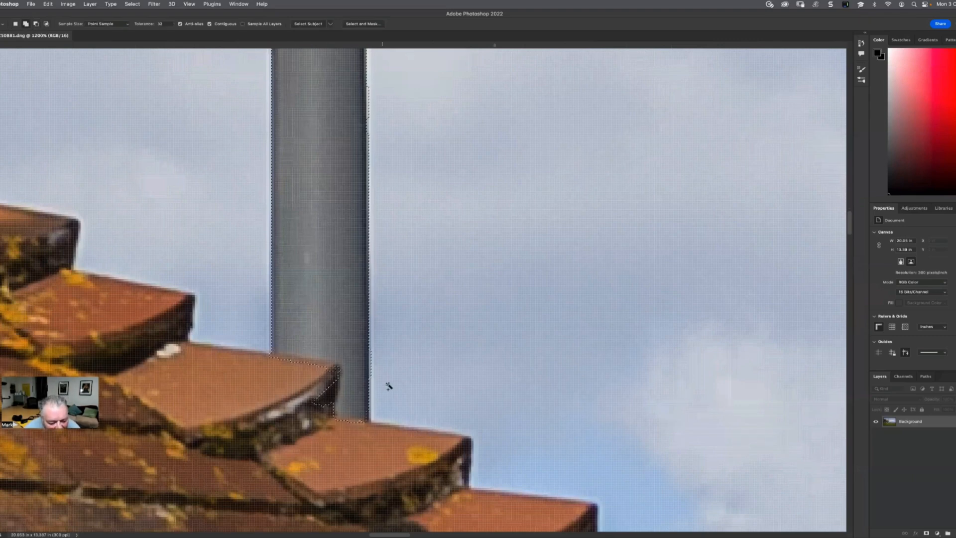
left_click(343, 409)
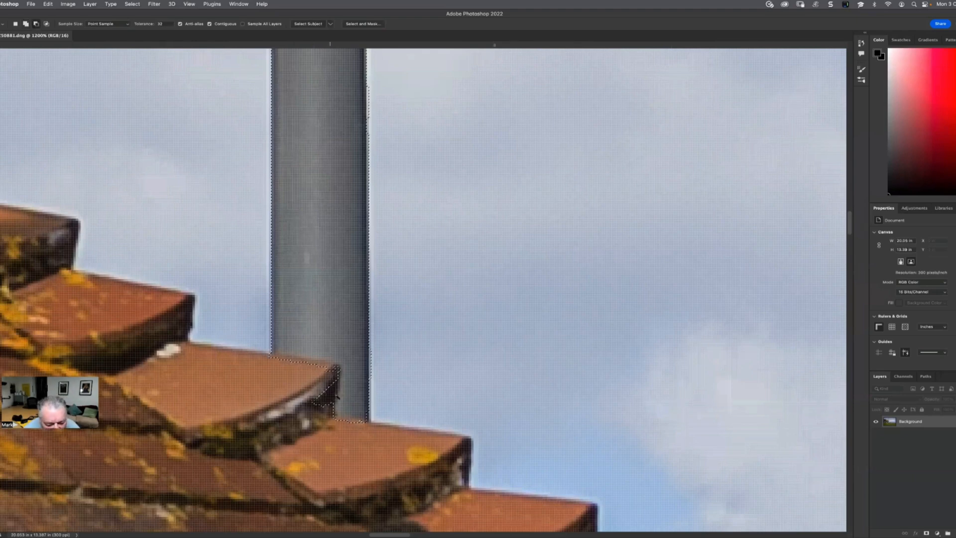
left_click(324, 397)
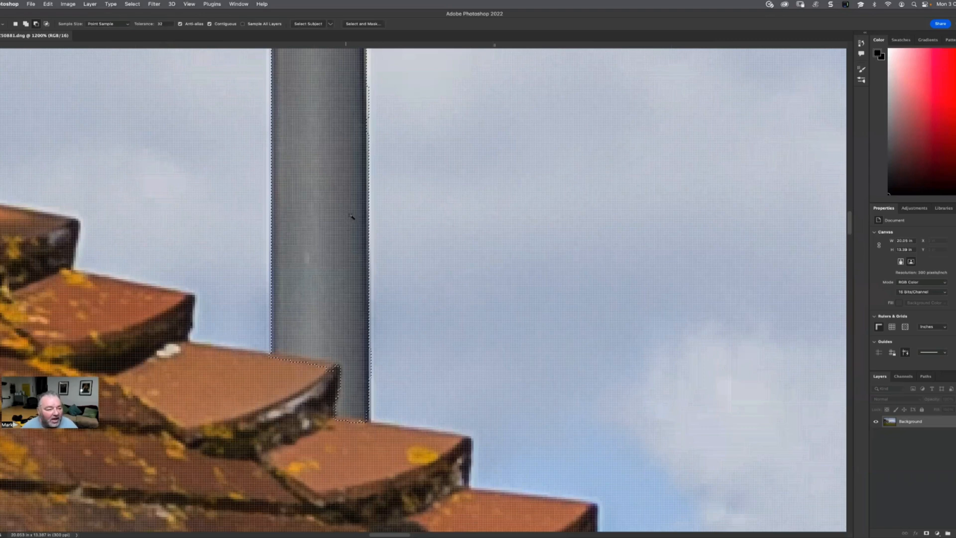
Try a Content-Aware fill on the lamp post selection in Normal mode at 100% opacity, then undo the deselection and the fill
key("z")
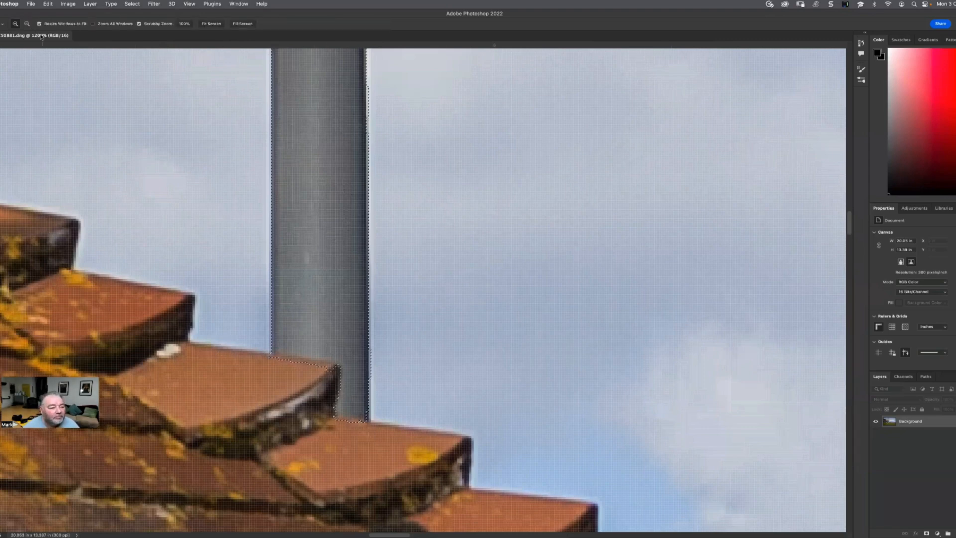
left_click(27, 26)
left_click(322, 205)
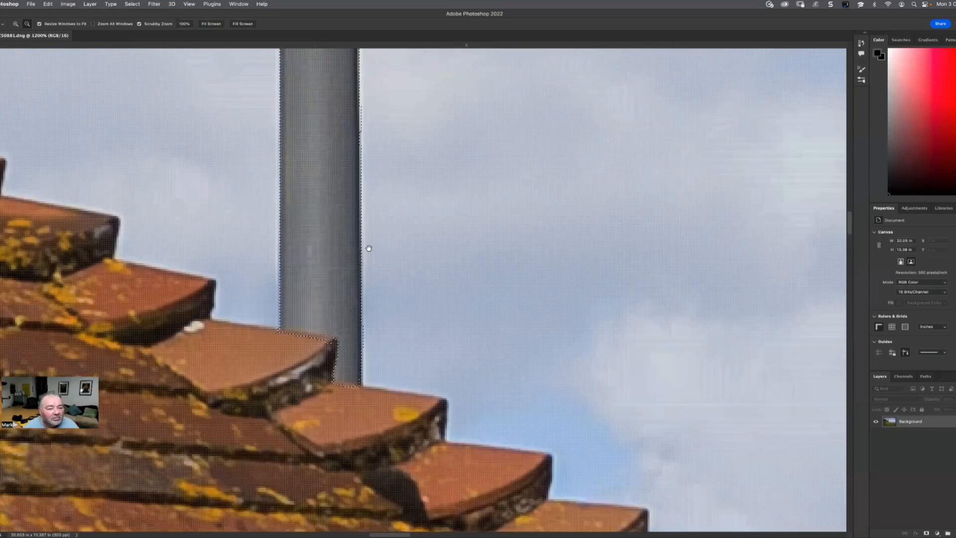
left_click(351, 253)
left_click(351, 253)
left_click(351, 253)
left_click(351, 253)
left_click(352, 254)
left_click(353, 254)
left_click(352, 255)
left_click(352, 254)
left_click(358, 233)
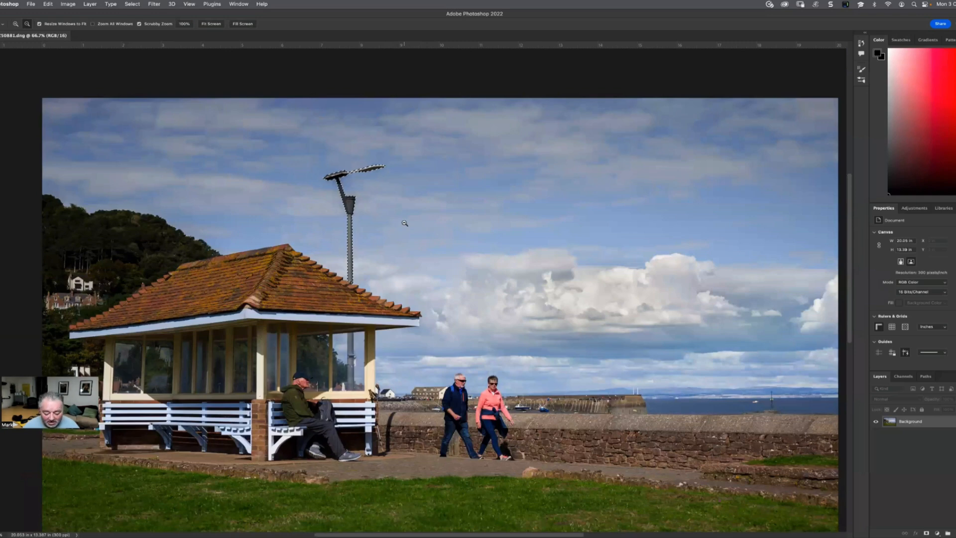
key("shift+BackSpace")
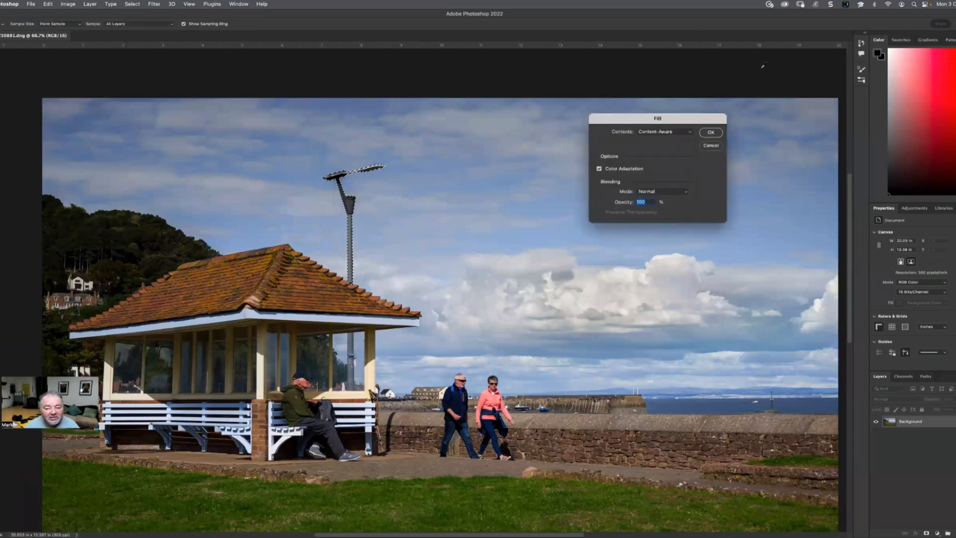
left_click(711, 132)
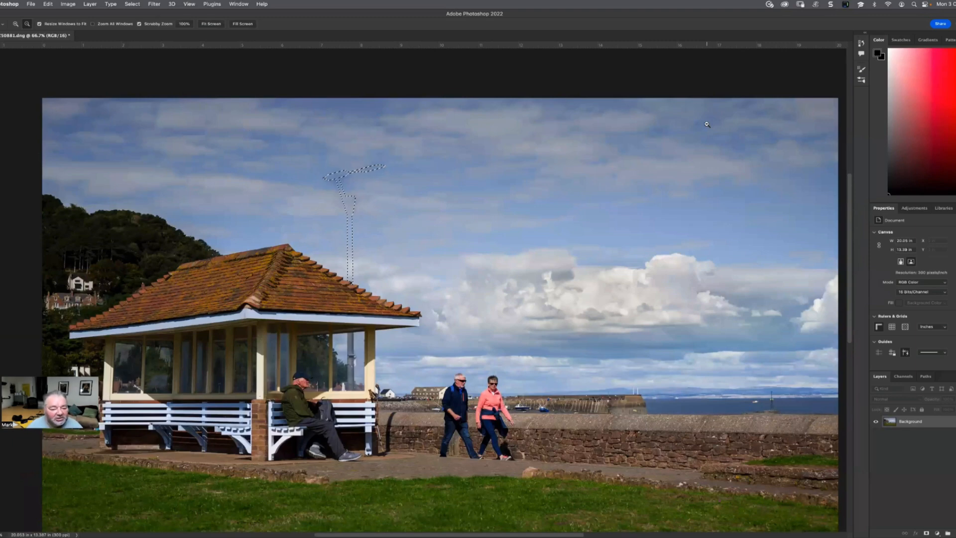
key("super+d")
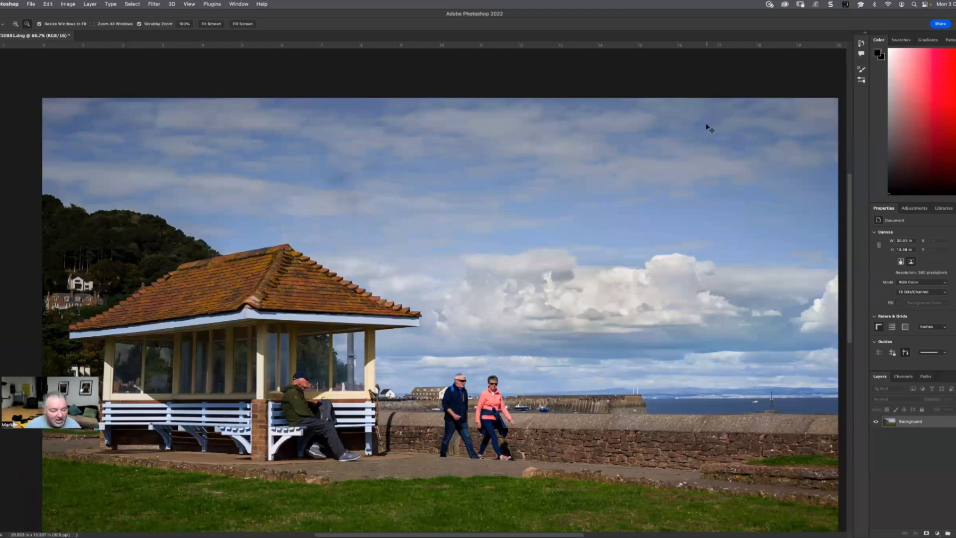
key("super+z")
key("super+z")
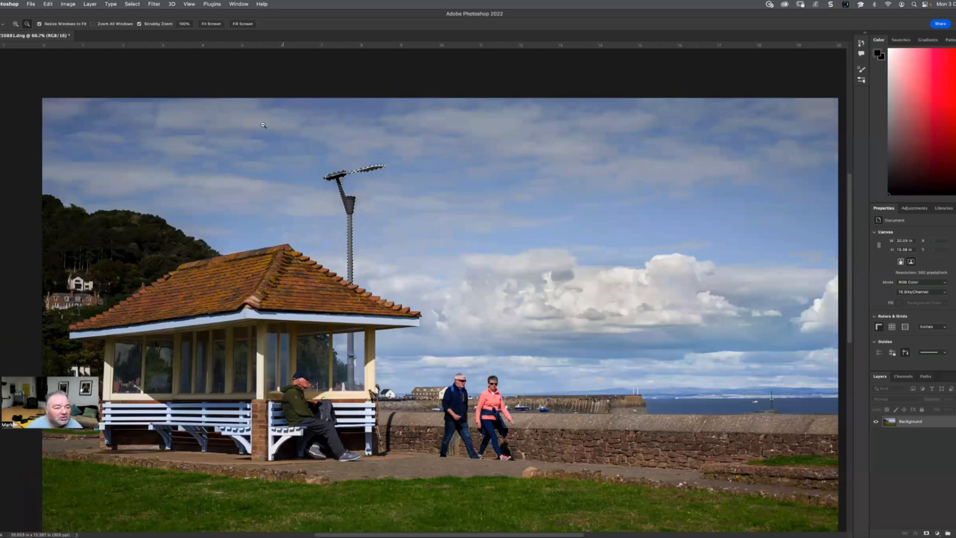
left_click(30, 5)
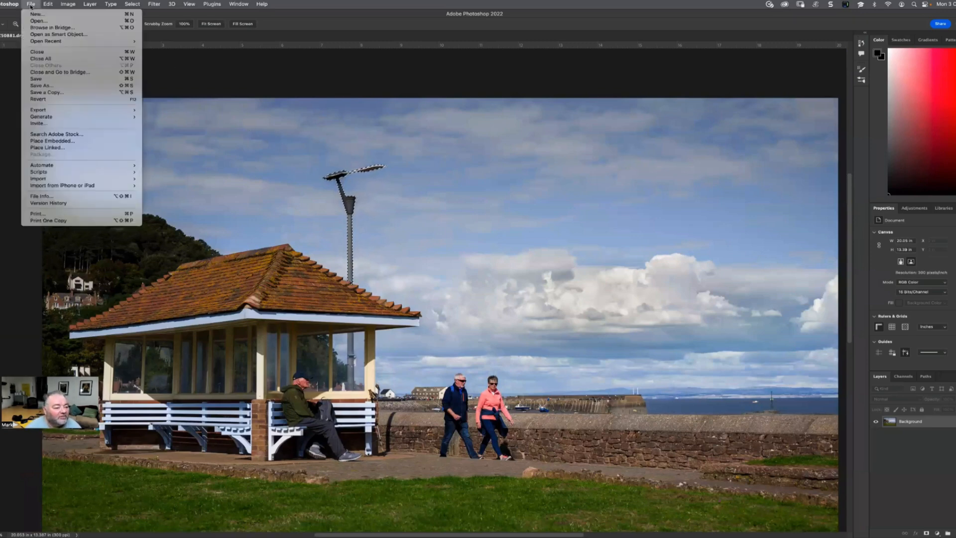
mouse_move(48, 5)
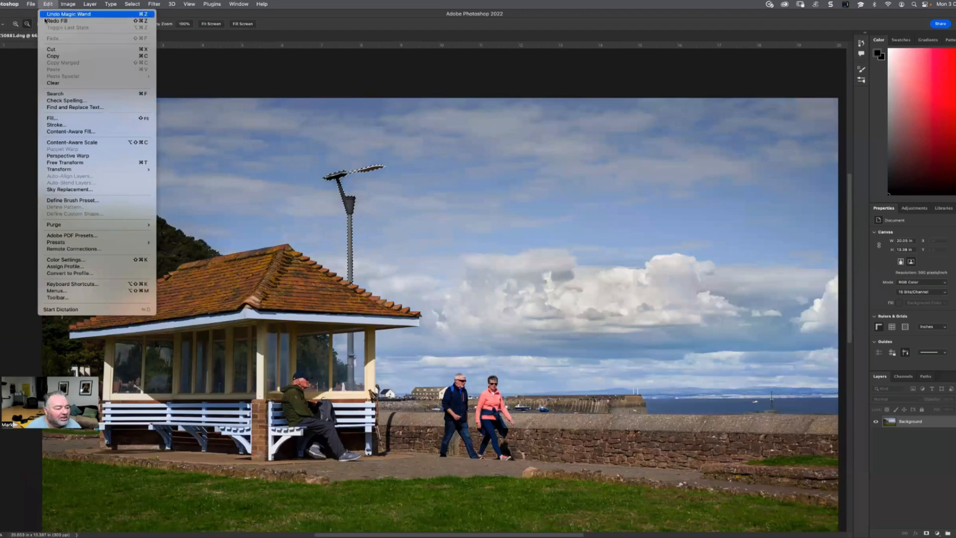
left_click(105, 132)
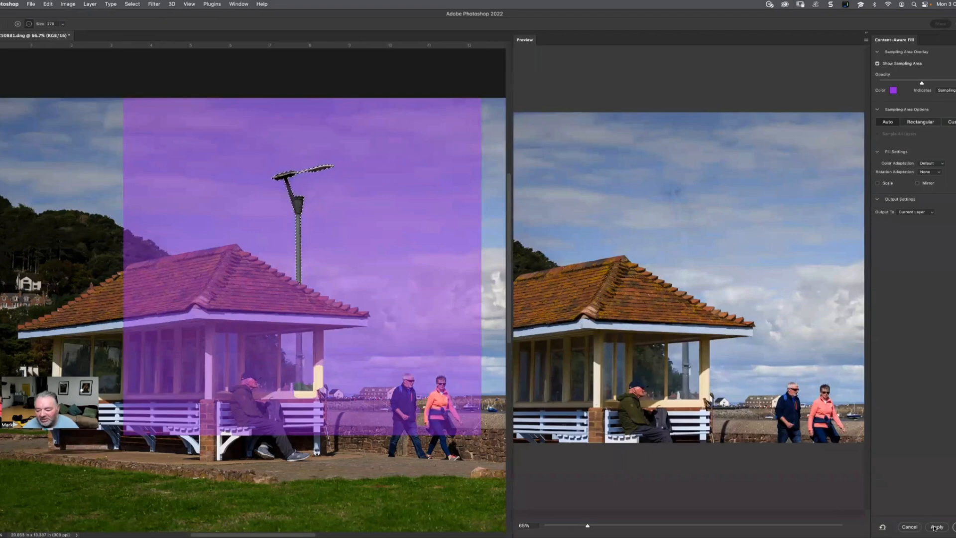
left_click(910, 527)
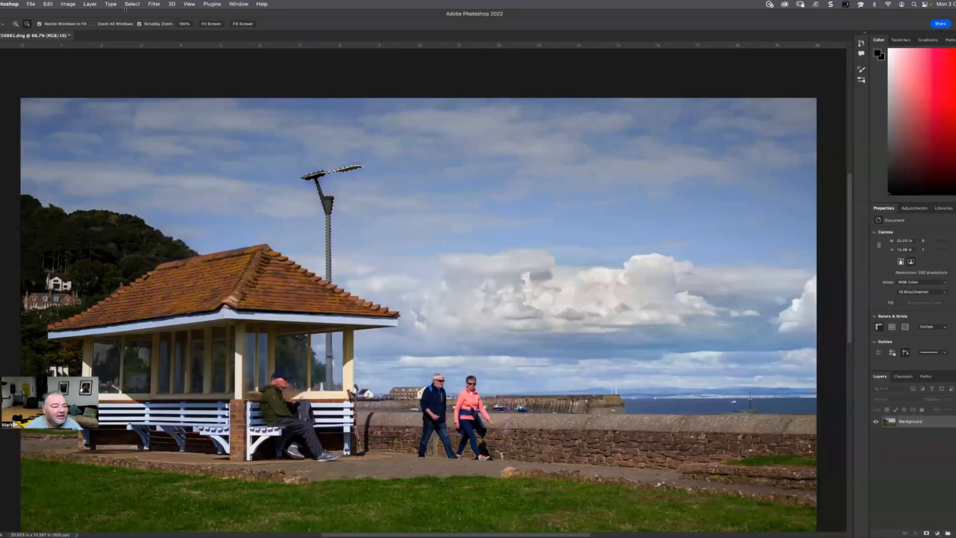
Expand the lamp post selection by a few pixels so that it takes in a little of the surrounding sky
left_click(133, 5)
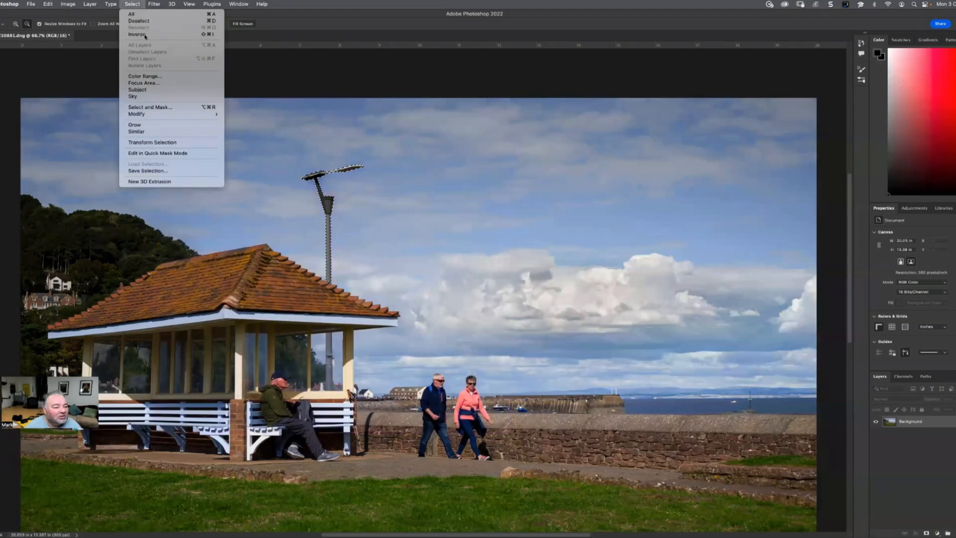
mouse_move(148, 117)
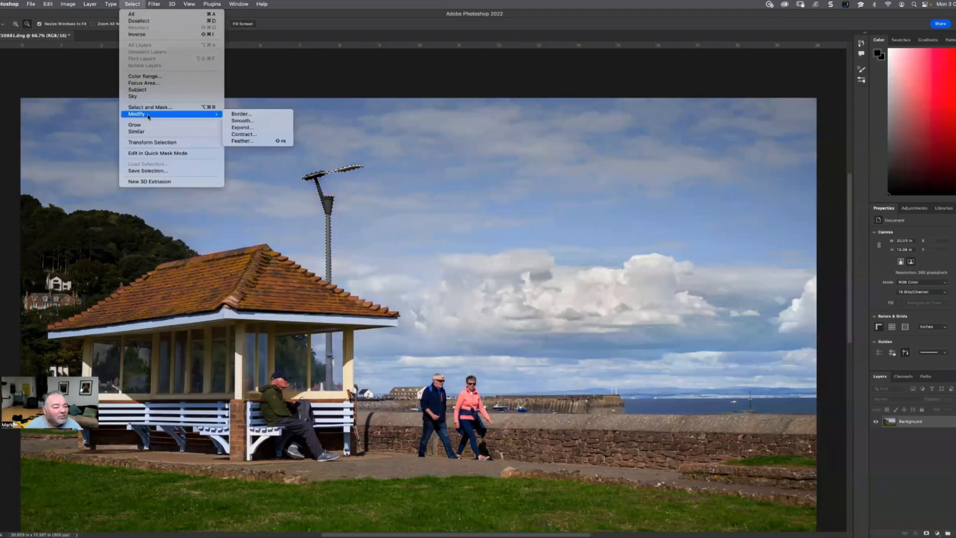
left_click(247, 129)
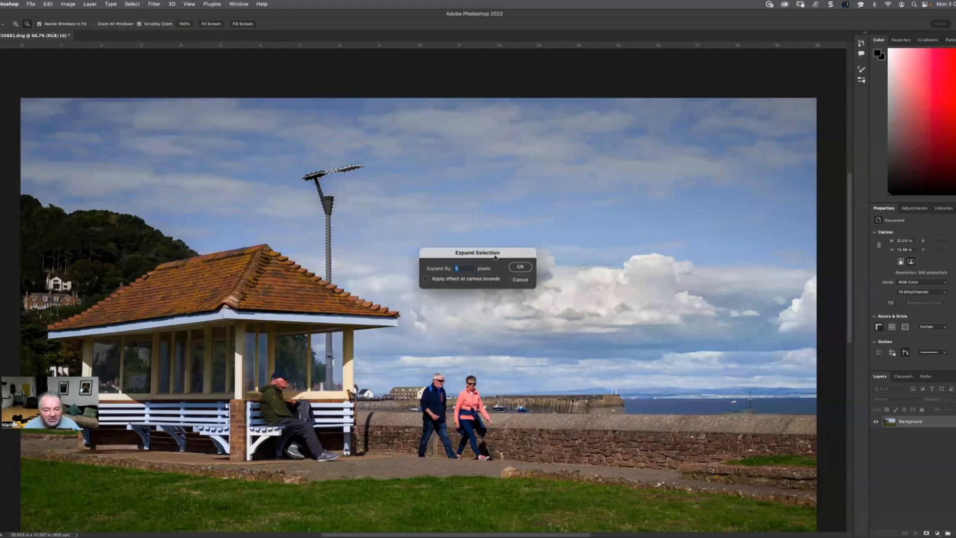
key("Return")
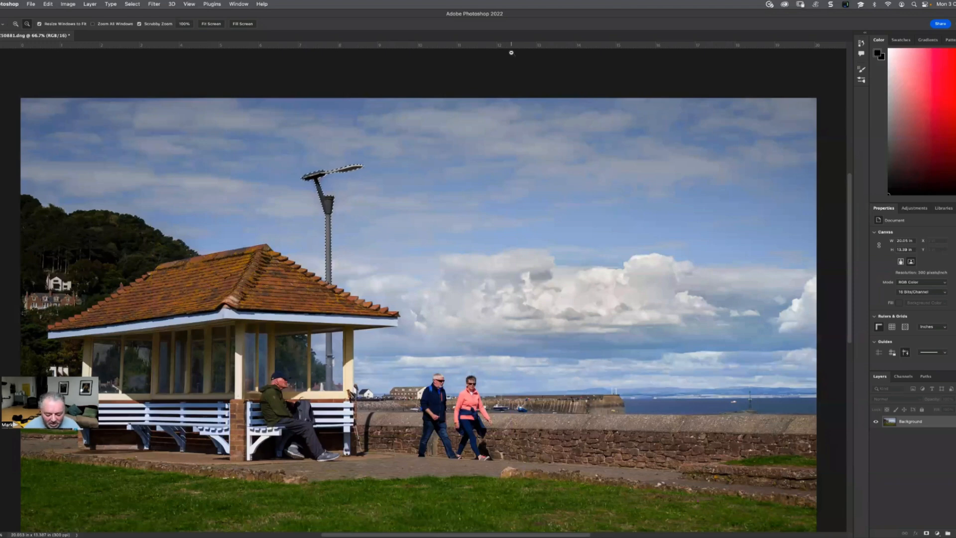
Fill the expanded lamp post selection with Content-Aware contents in Normal mode at 100% opacity and deselect it
key("shift+BackSpace")
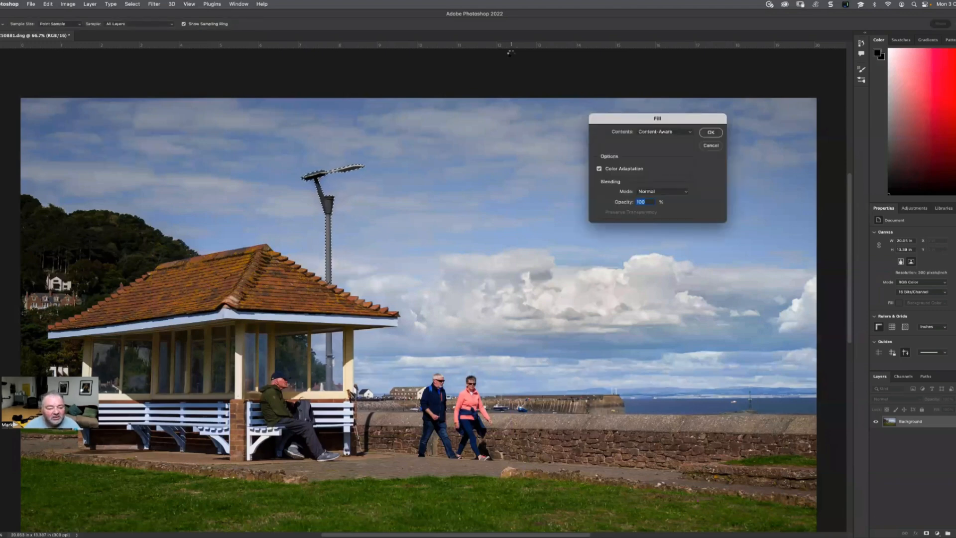
key("Return")
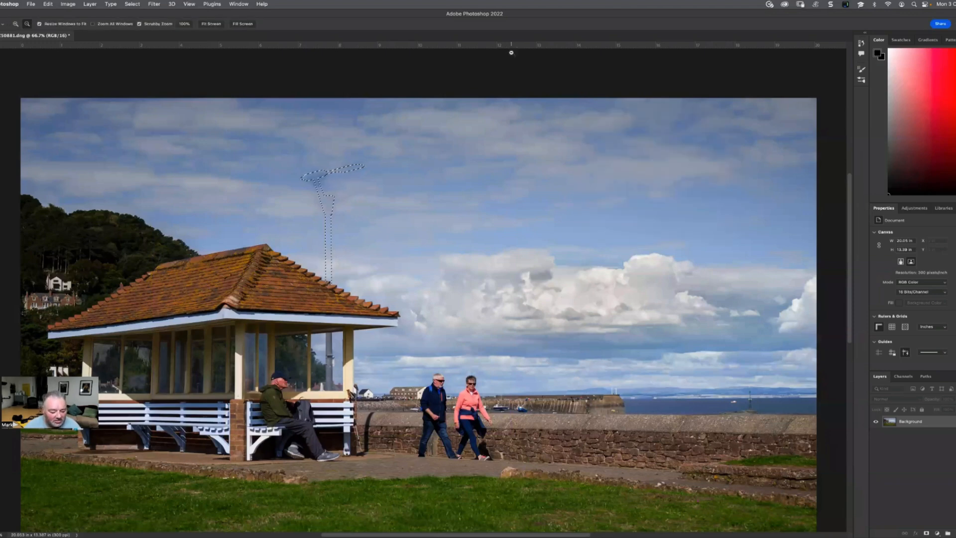
key("super+d")
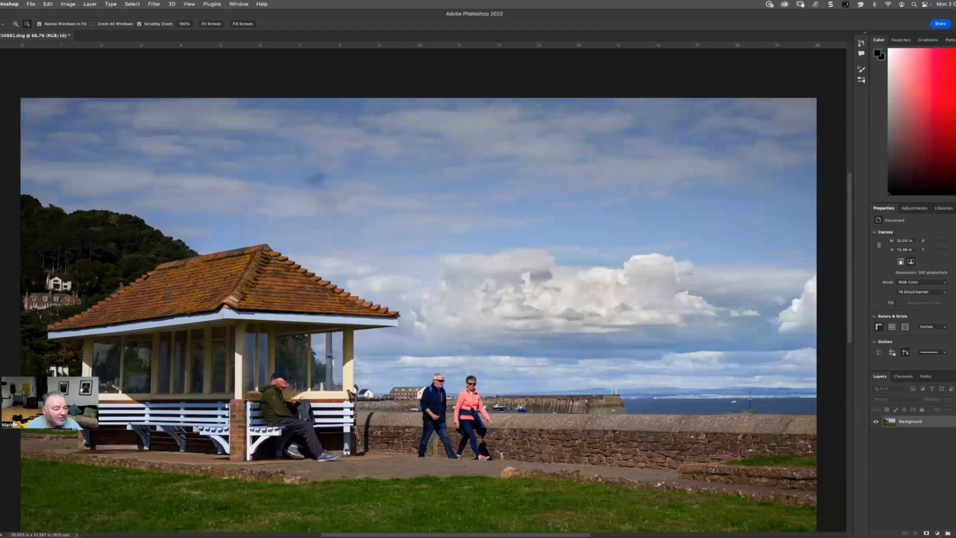
Enlarge the Spot Healing Brush to about 118 px and heal the dark smudges in the sky above the shelter roof
key("j")
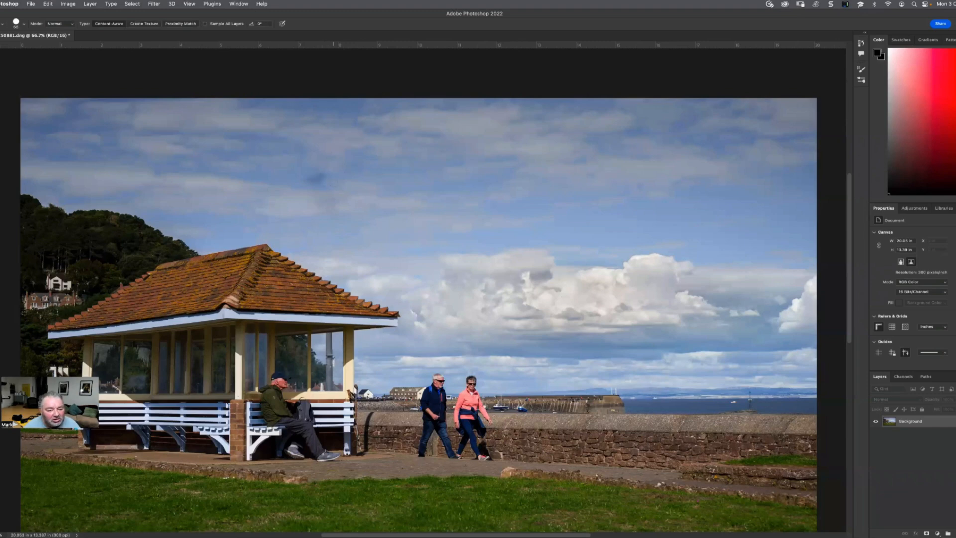
left_click(23, 25)
mouse_move(7, 44)
left_mouse_down()
mouse_move(23, 44)
mouse_move(25, 61)
left_mouse_up()
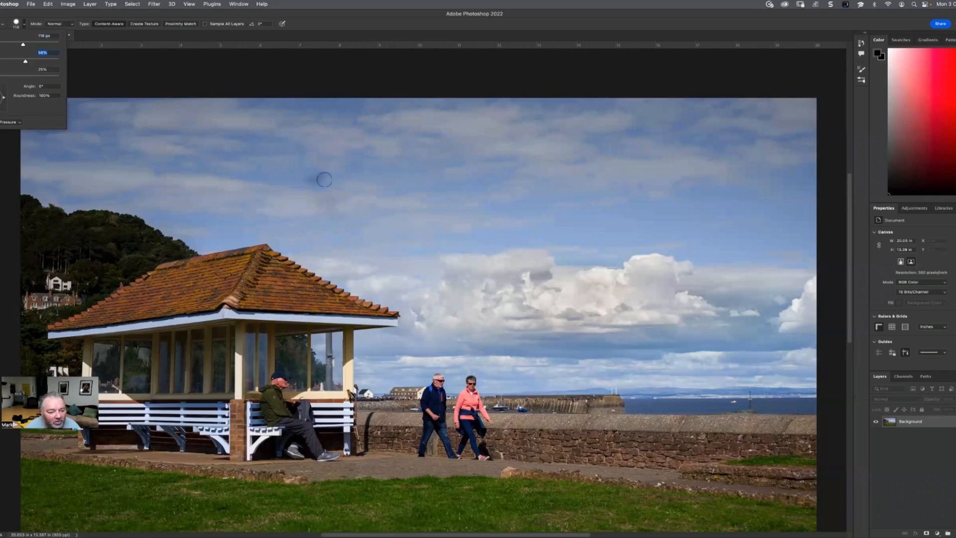
mouse_move(324, 180)
left_mouse_down()
mouse_move(306, 180)
mouse_move(322, 184)
mouse_move(323, 201)
mouse_move(342, 218)
left_mouse_up()
left_click_drag(309, 185, 356, 179)
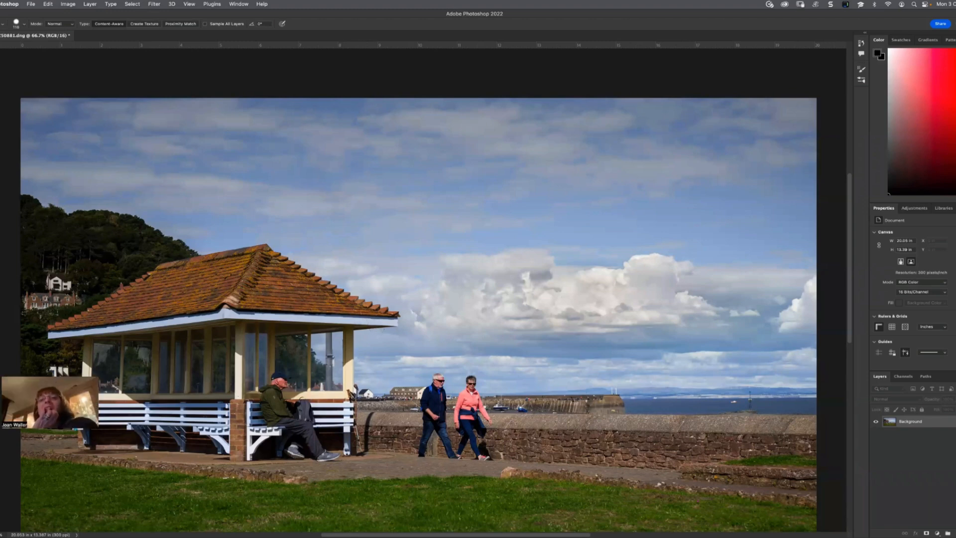
Outline the part of the lamp post seen through the shelter window, including its brackets, with the Lasso tool
key("z")
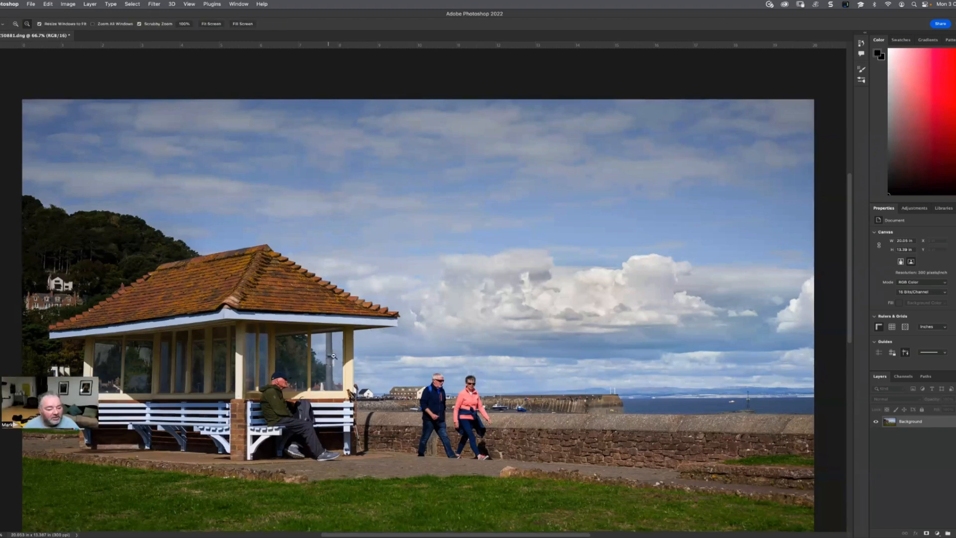
left_click(335, 352, "alt")
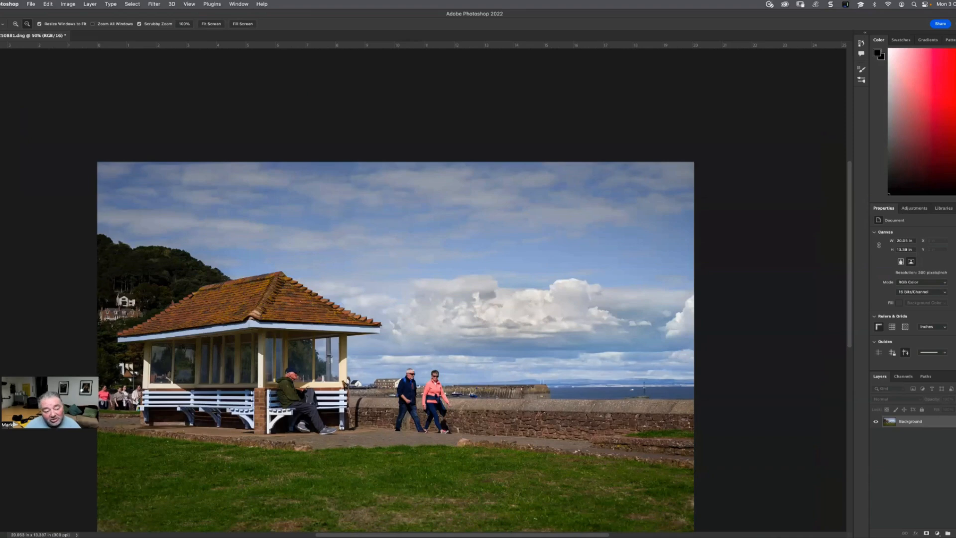
left_click(16, 24)
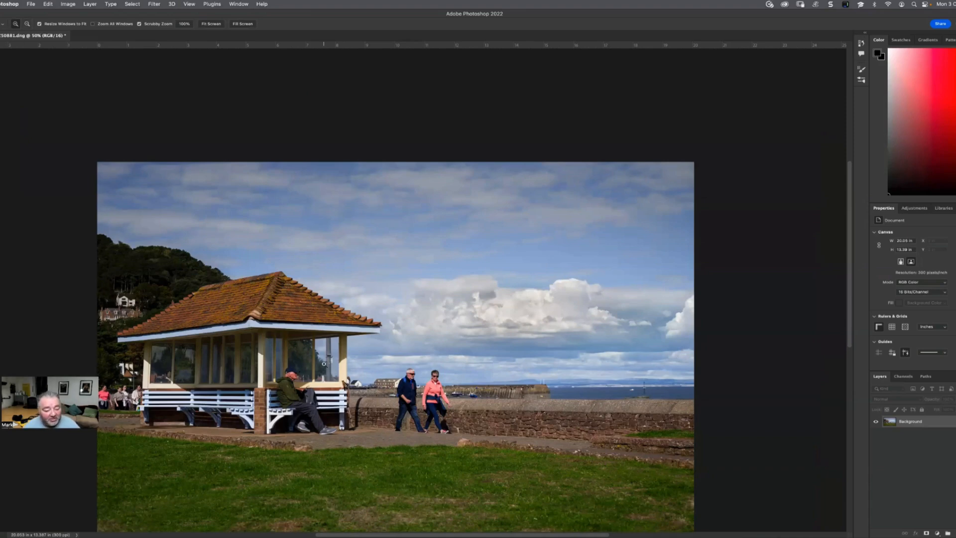
left_click_drag(324, 365, 407, 309)
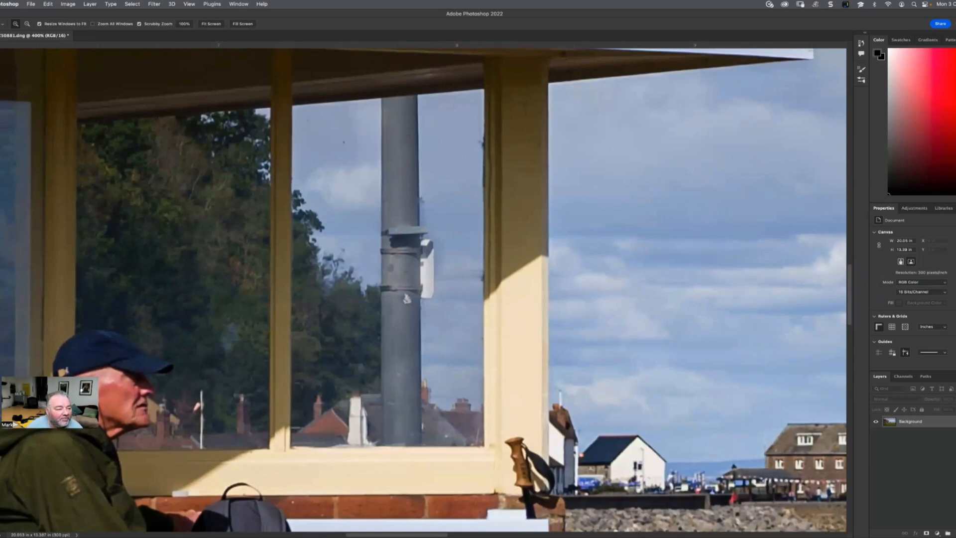
key("l")
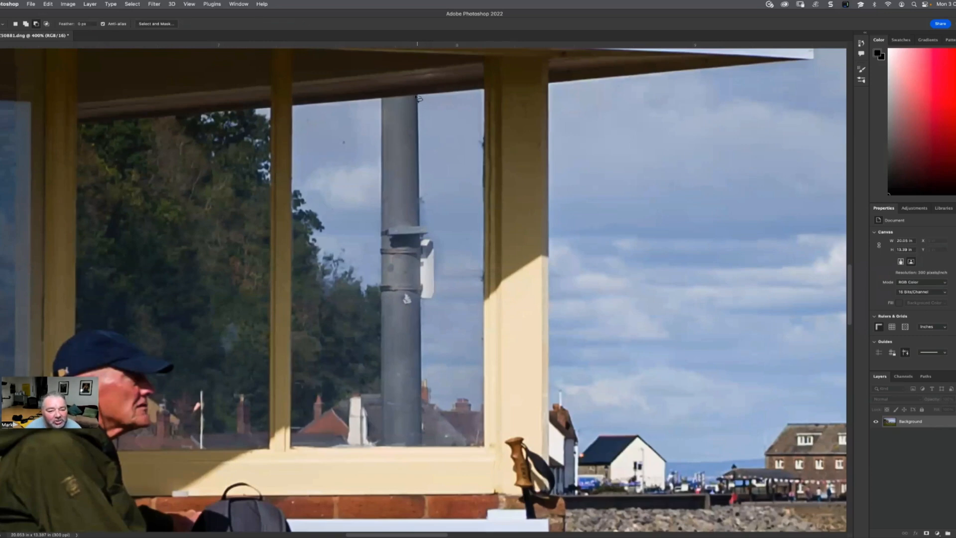
mouse_move(402, 97)
left_mouse_down()
mouse_move(376, 100)
mouse_move(371, 124)
mouse_move(374, 361)
left_mouse_up()
mouse_move(379, 393)
left_mouse_down()
mouse_move(381, 445)
mouse_move(430, 440)
mouse_move(436, 374)
mouse_move(426, 302)
mouse_move(447, 290)
mouse_move(449, 259)
mouse_move(422, 196)
mouse_move(419, 95)
left_mouse_up()
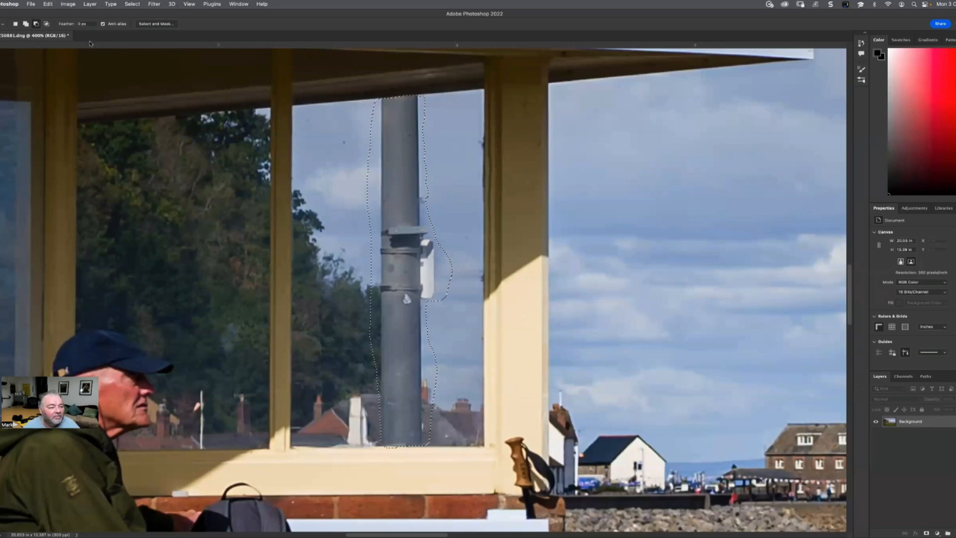
Apply Content-Aware Fill to the lamp post in the window with Auto sampling and output to the current layer, and deselect it
left_click(47, 5)
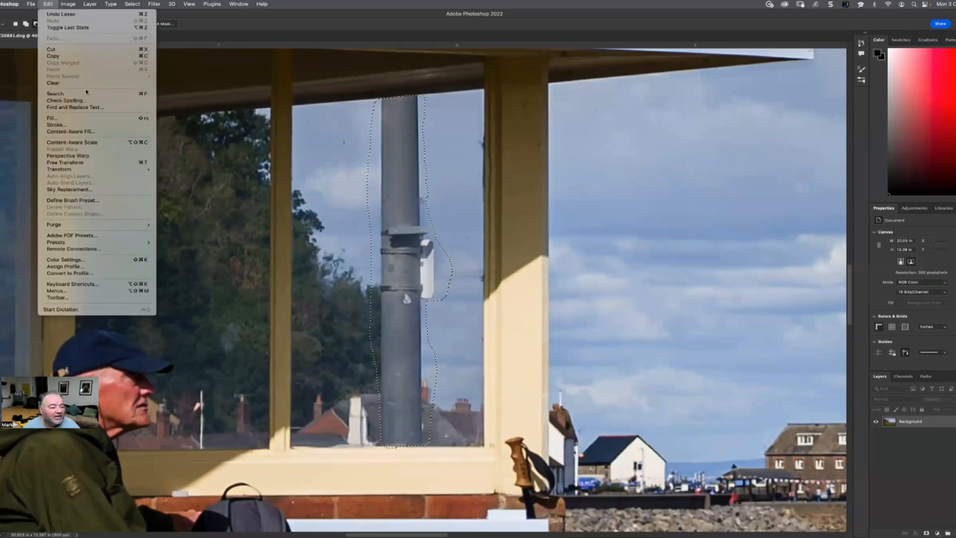
left_click(85, 132)
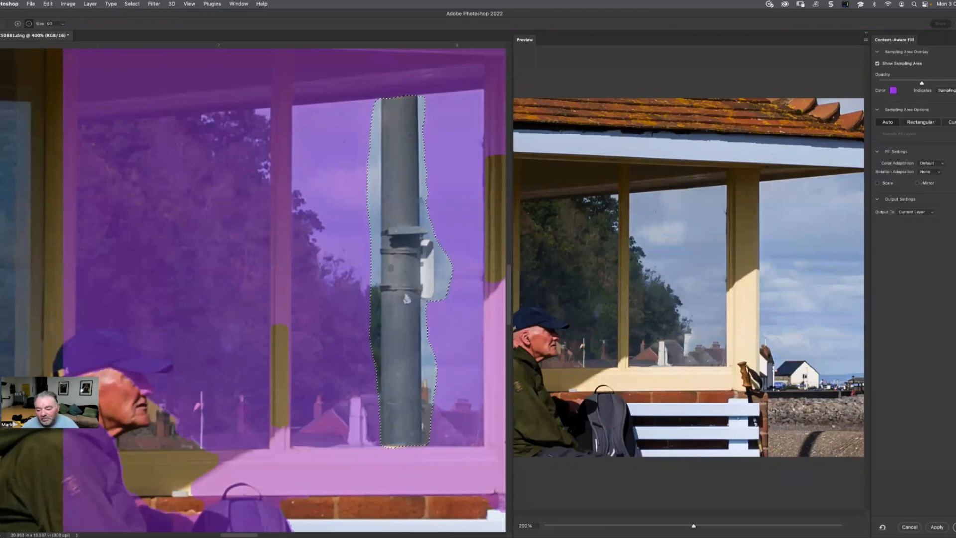
left_click(937, 527)
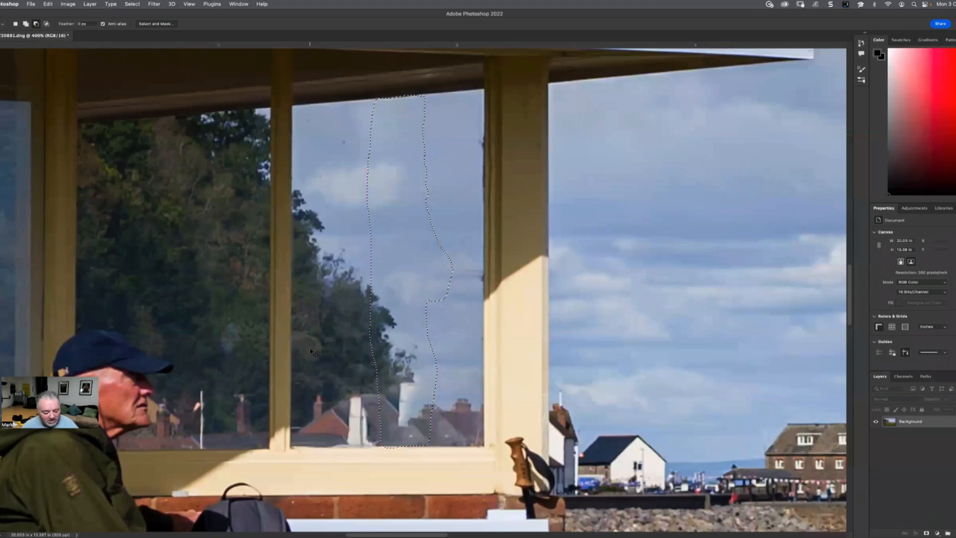
key("super+d")
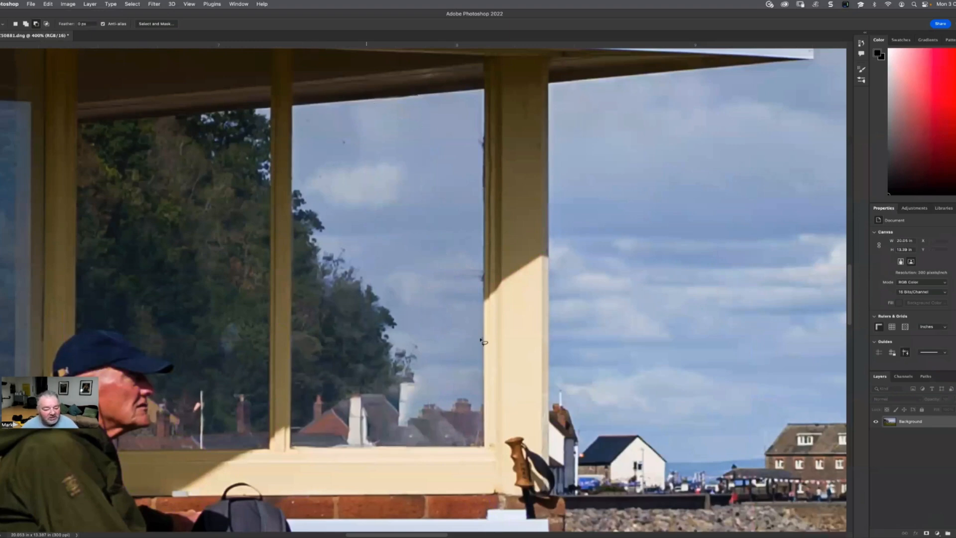
Reduce the Spot Healing Brush to about 32 px and paint out the duplicated white chimney beside the trees in the shelter window
key("j")
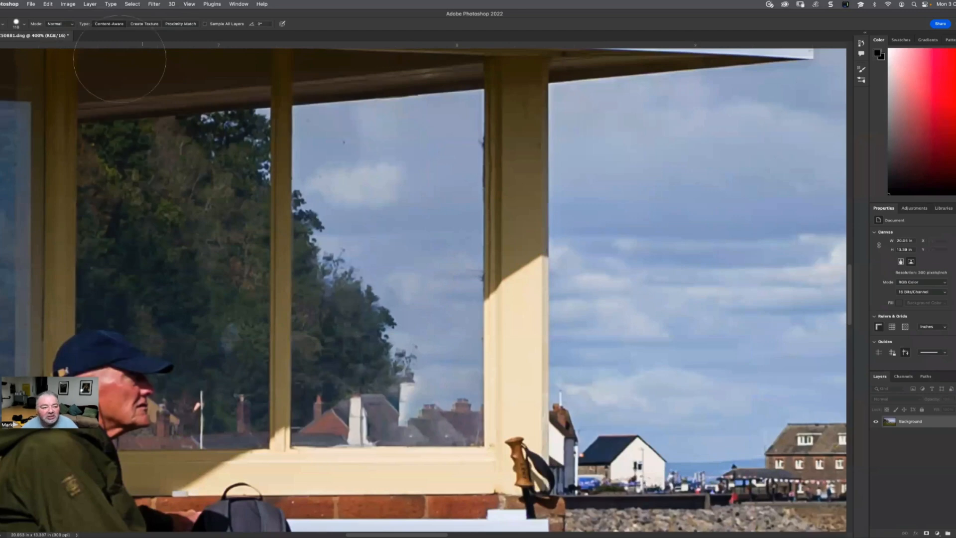
left_click(23, 24)
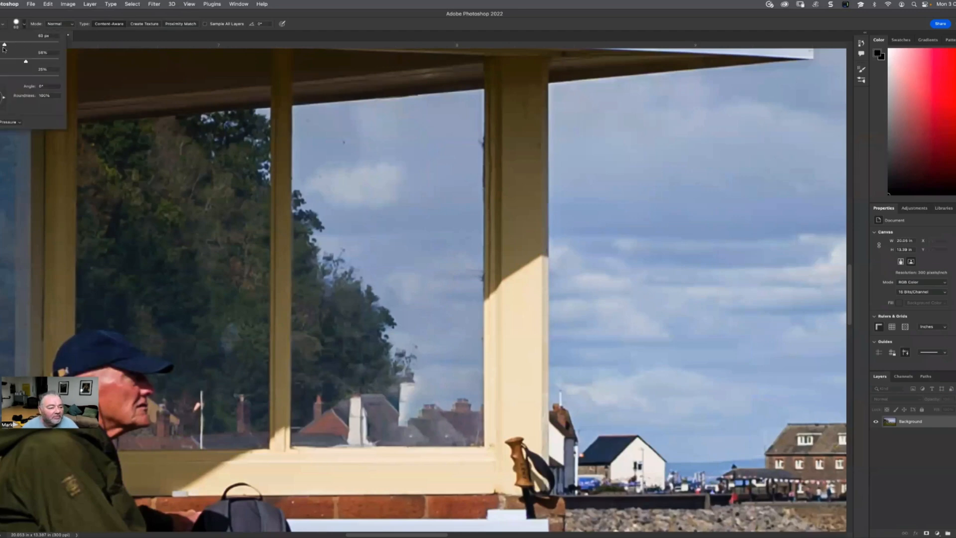
left_click_drag(4, 47, 1, 47)
left_click(412, 380)
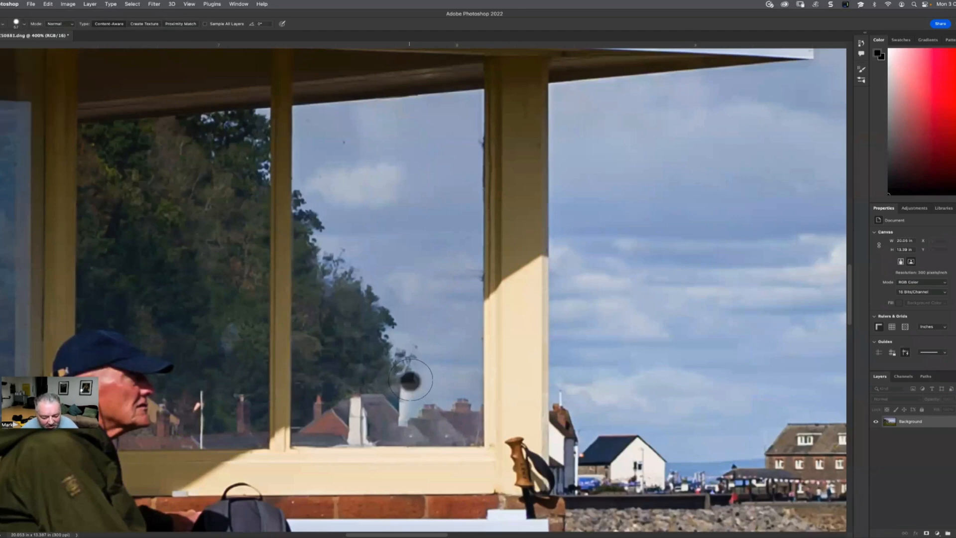
left_click(24, 24)
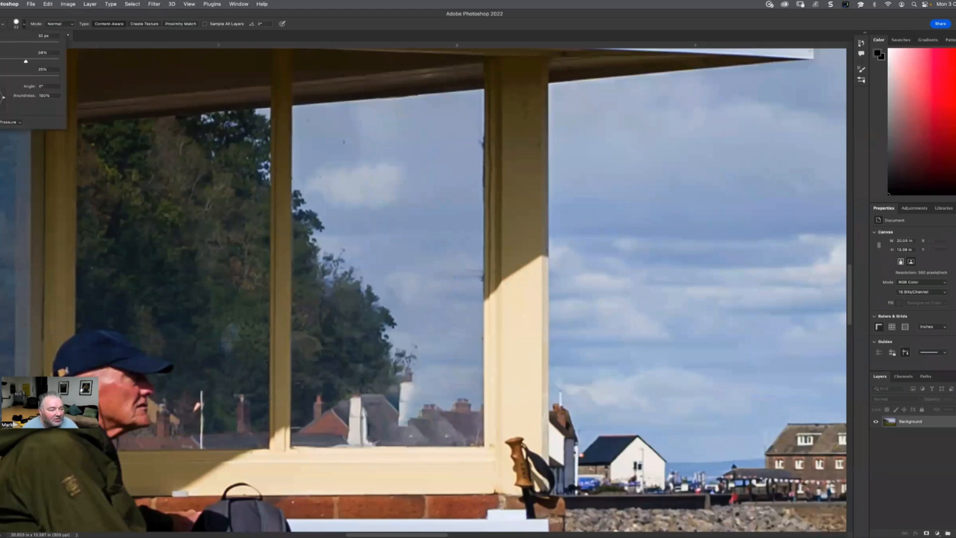
left_click(404, 386)
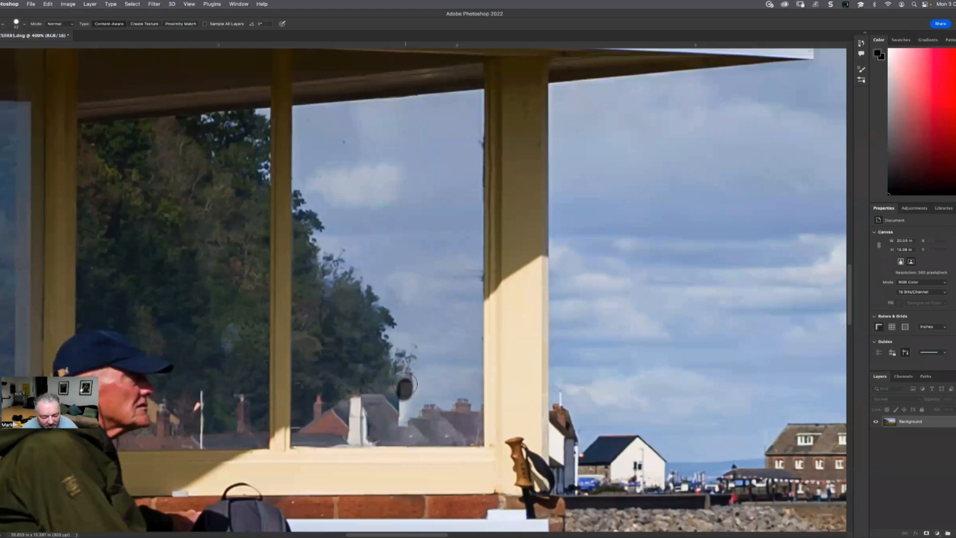
mouse_move(404, 385)
left_mouse_down()
mouse_move(405, 418)
mouse_move(417, 371)
mouse_move(417, 380)
left_mouse_up()
left_click_drag(402, 427, 405, 424)
left_click(399, 396)
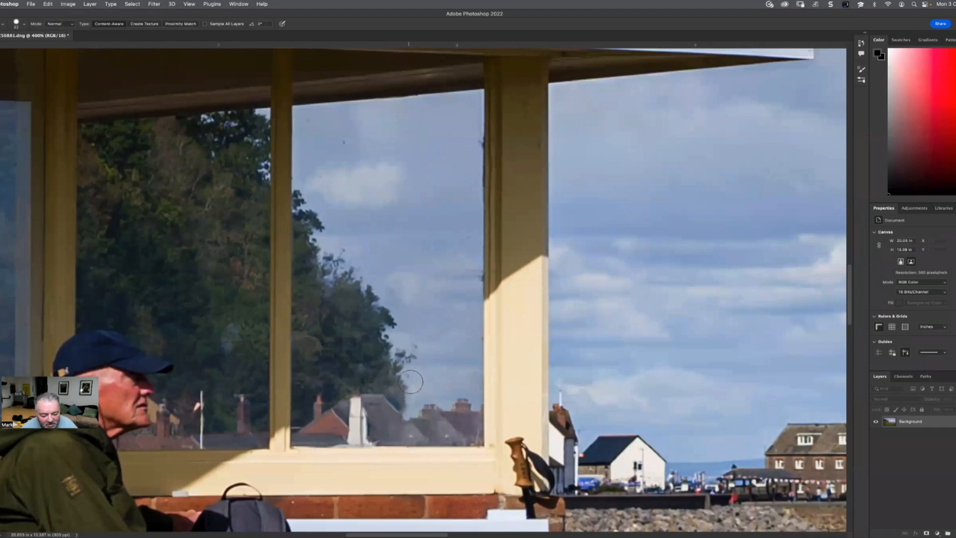
left_click(410, 388)
left_click(402, 406)
left_click(407, 407)
left_click(405, 407)
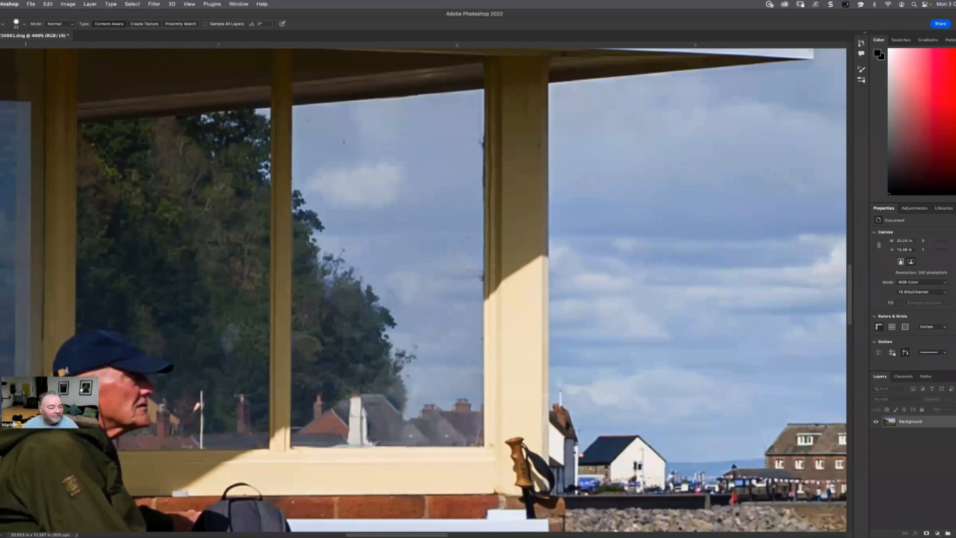
Fit the whole photo on screen and save the retouched image as a PSD file
key("z")
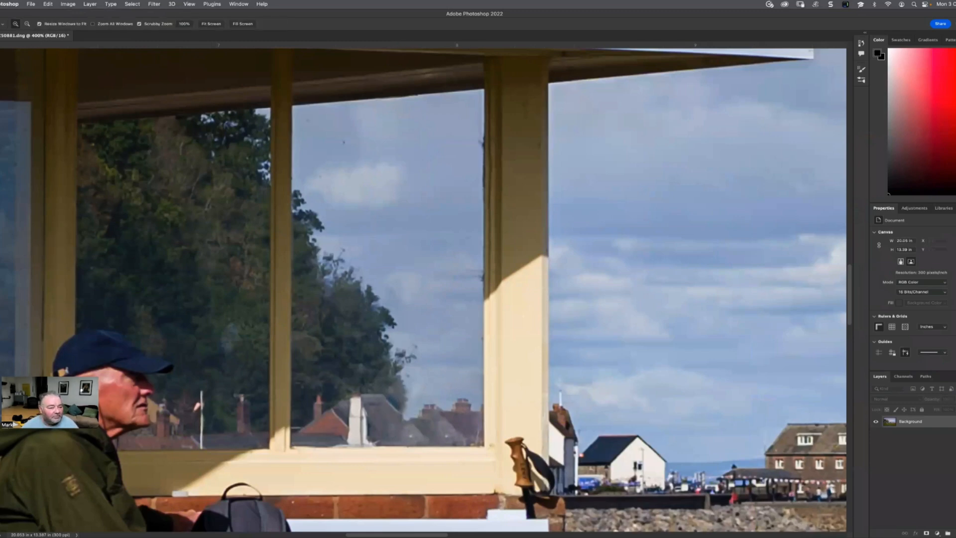
left_click(212, 24)
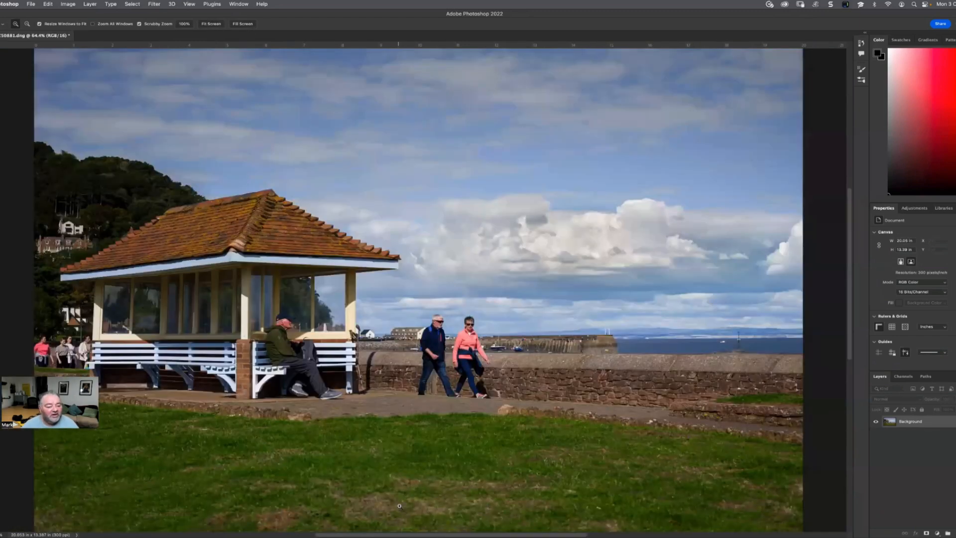
left_click(31, 5)
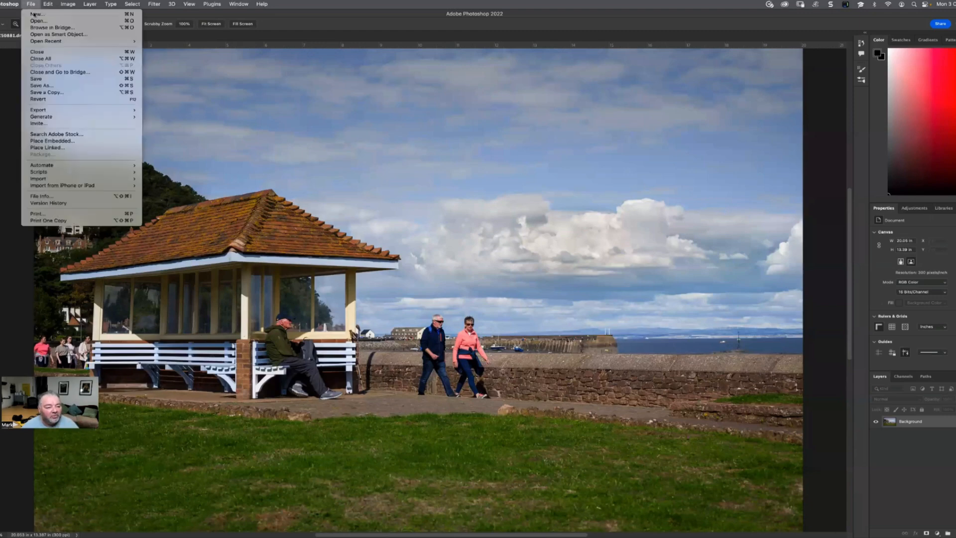
left_click(38, 79)
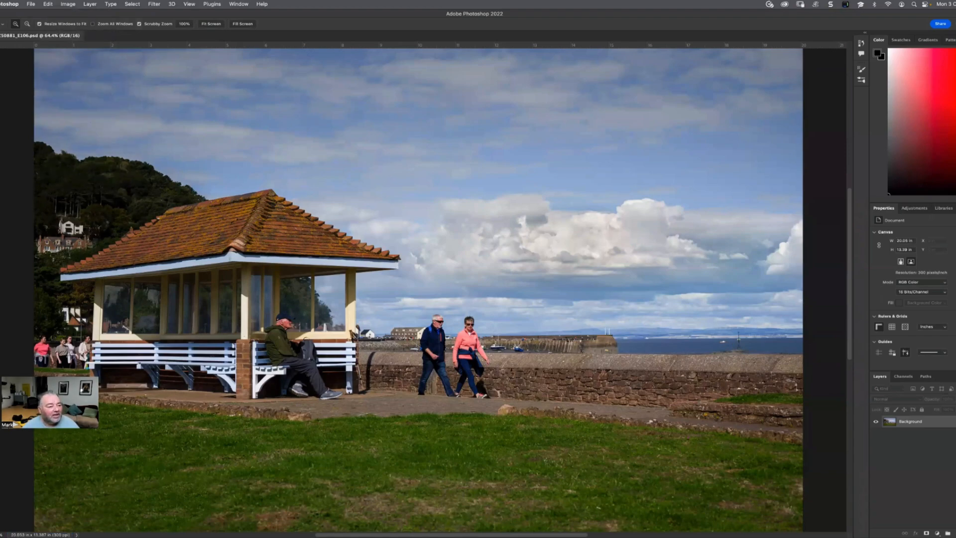
Close the retouched shelter photo, switch to Lightroom Classic and show the Library photo grid
key("super+w")
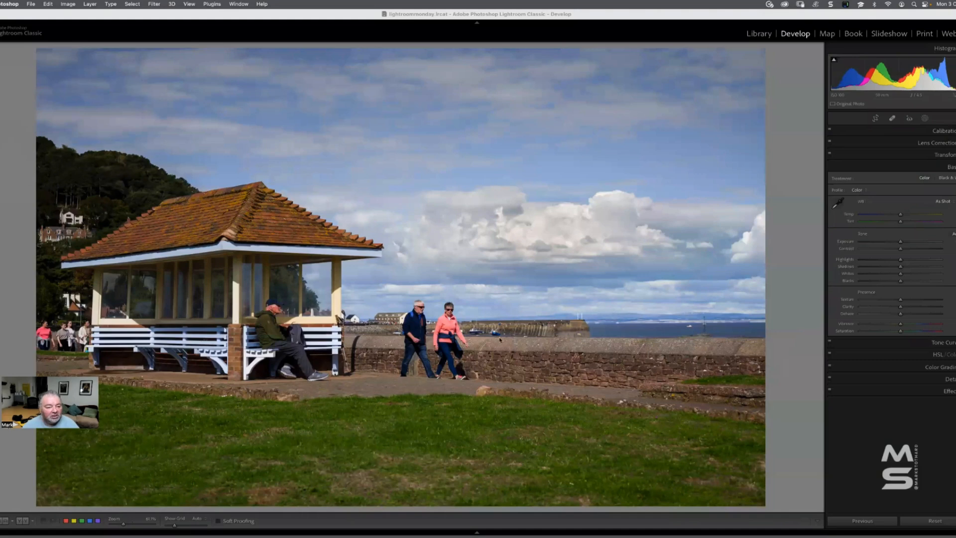
left_click(515, 12)
key("g")
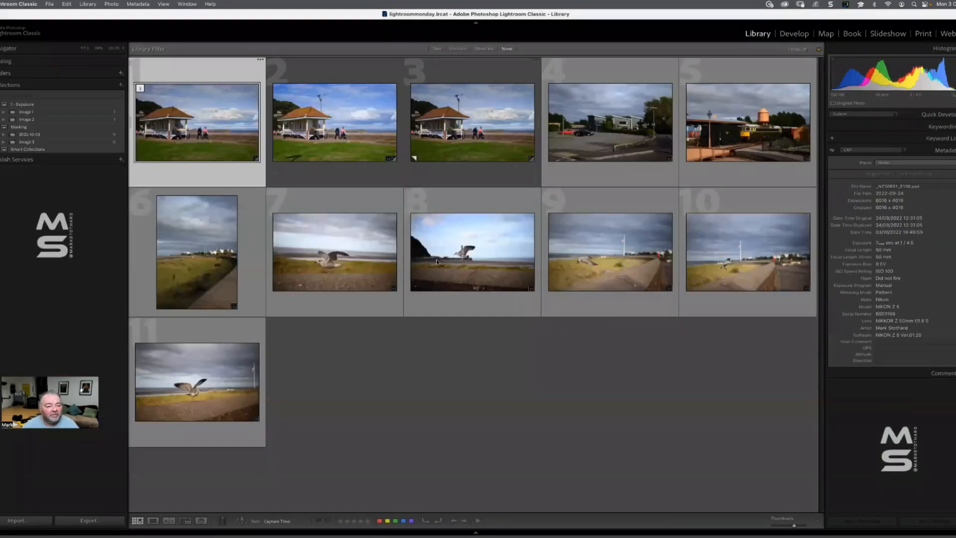
Compare the three shelter photo versions in Survey view with the side panels hidden, and return to the grid
left_click(437, 112, "shift")
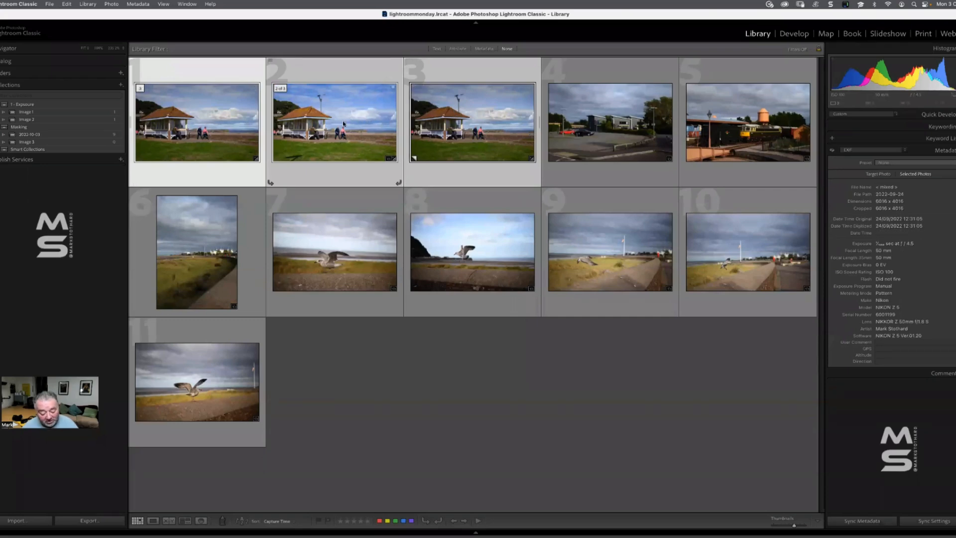
key("Tab")
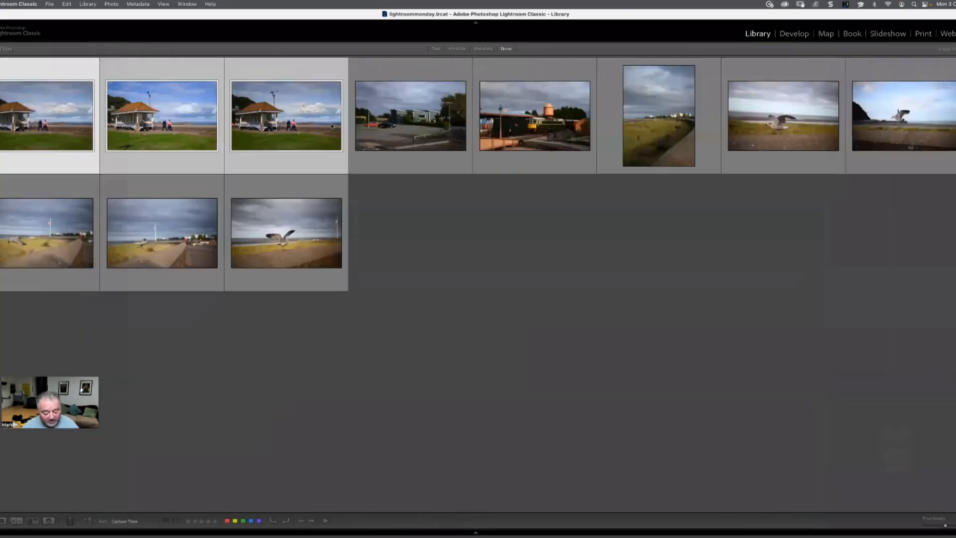
key("n")
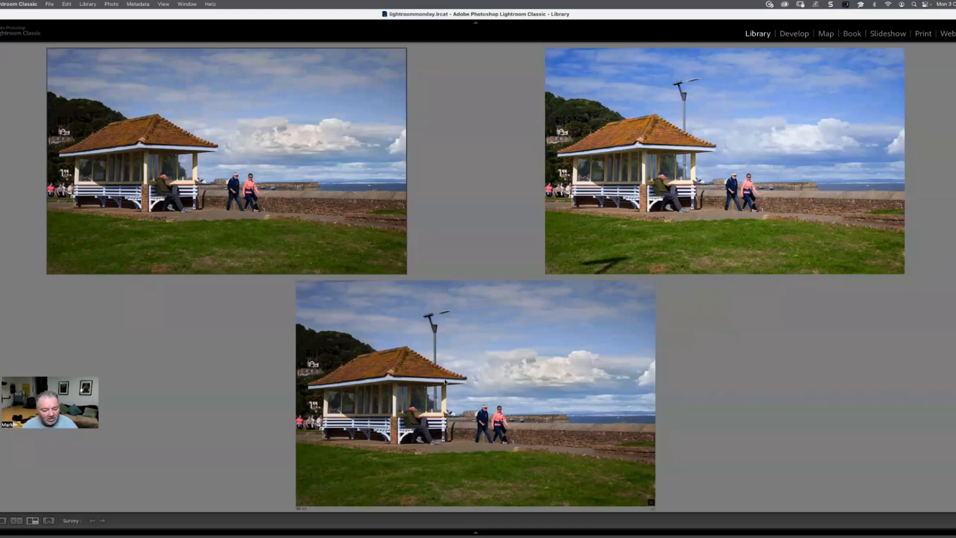
key("g")
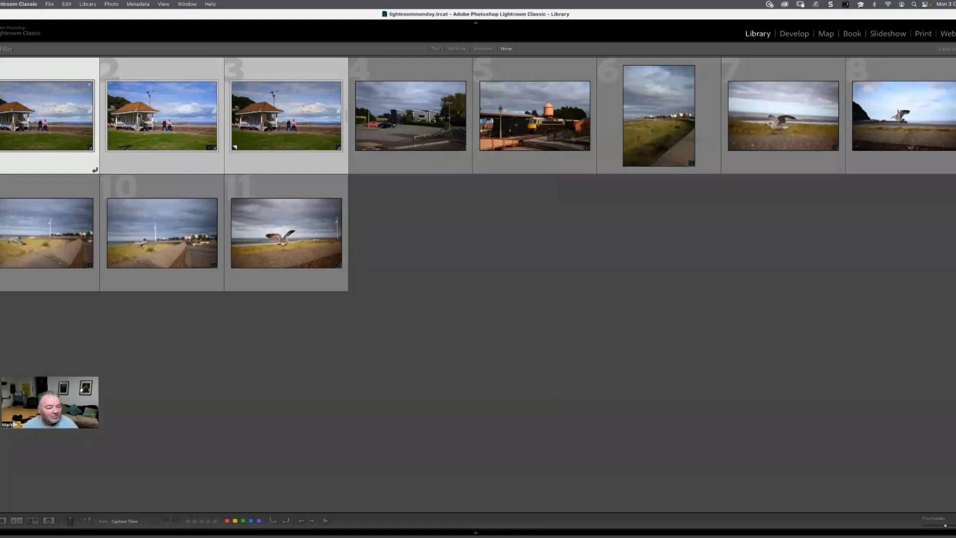
Reveal the retouched shelter photo's PSD file in Finder and return to Lightroom Classic
right_click(153, 107)
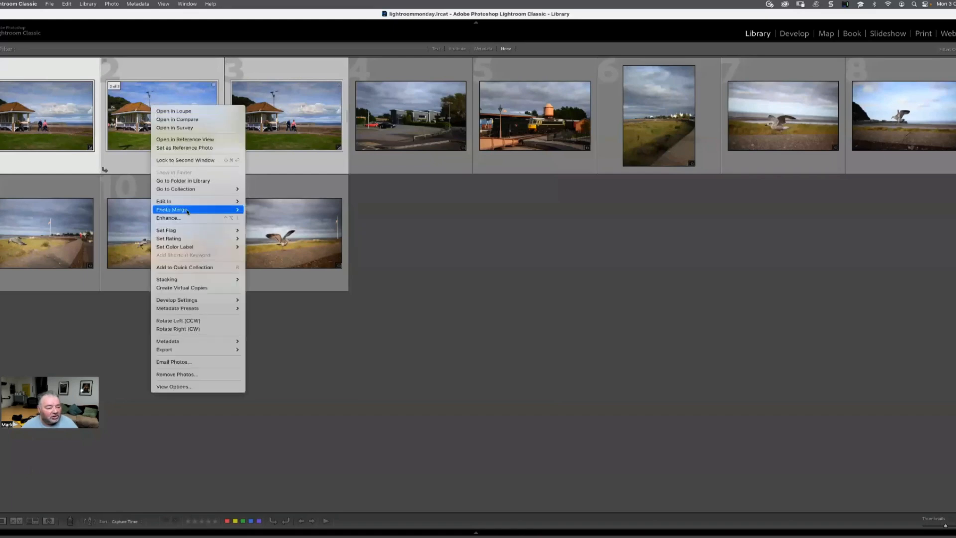
left_click(189, 181)
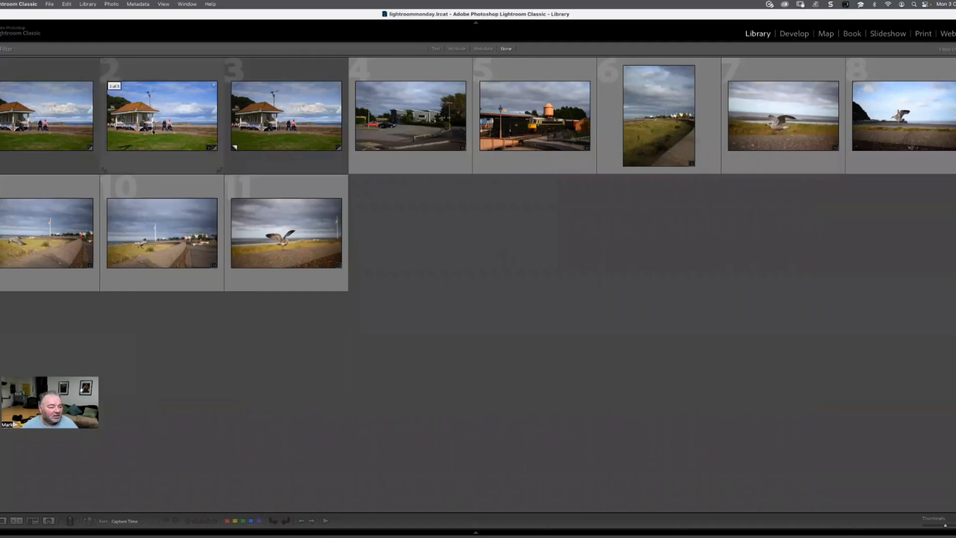
left_click(74, 124)
right_click(61, 121)
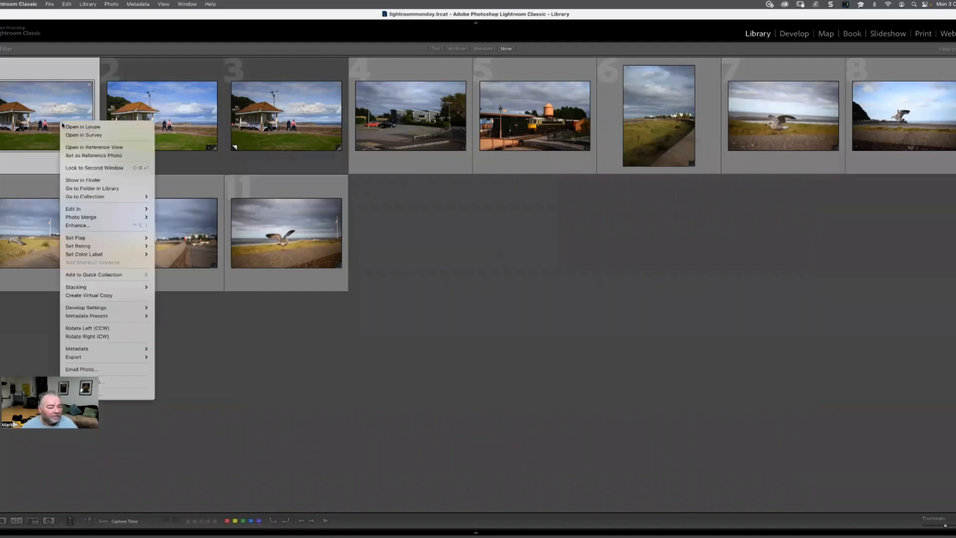
left_click(88, 181)
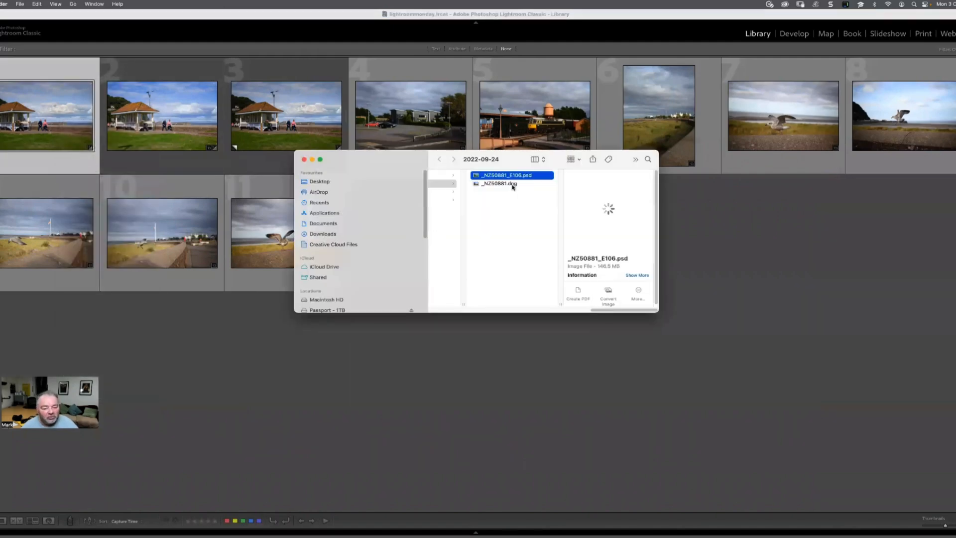
left_click(526, 177)
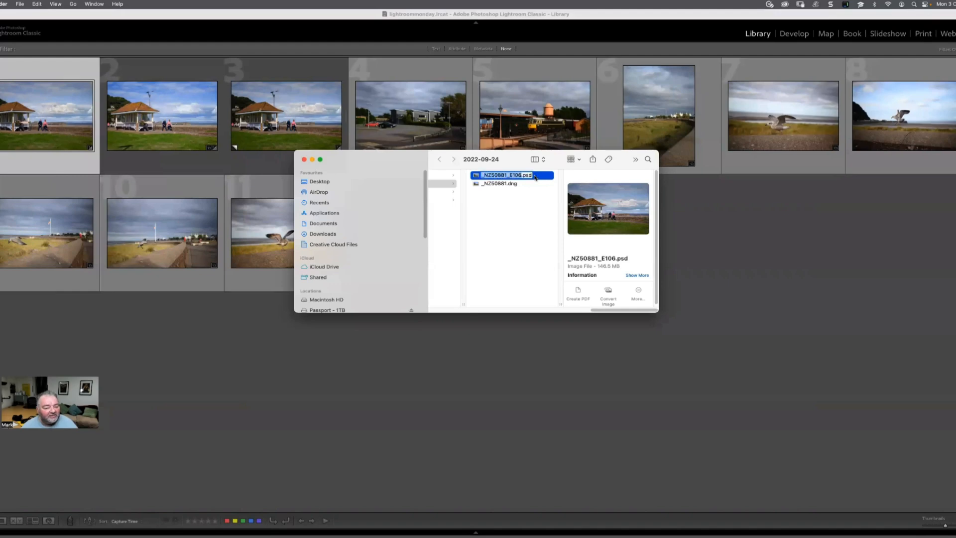
left_click(35, 109)
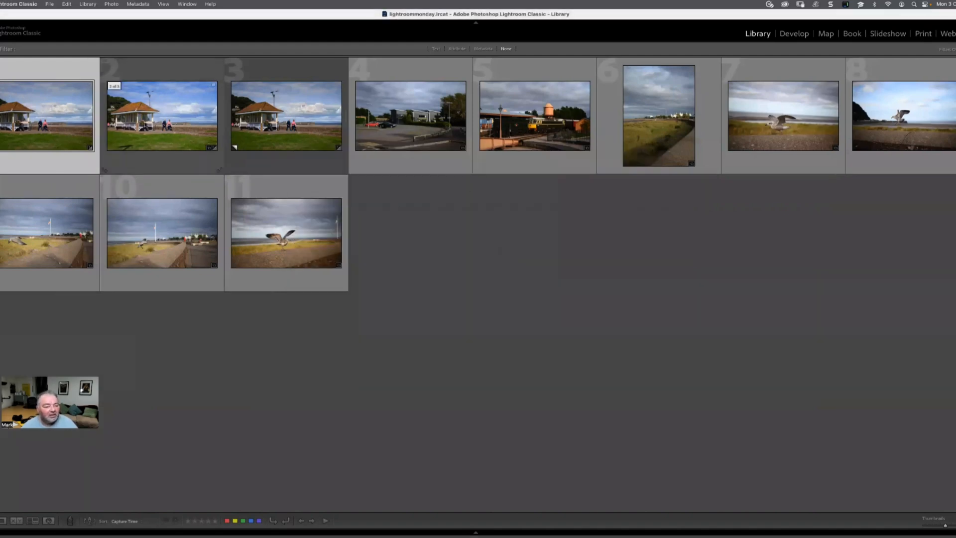
Switch back to Finder and compare the file sizes of _NZ50881_E106.psd and _NZ50881.dng
mouse_move(242, 532)
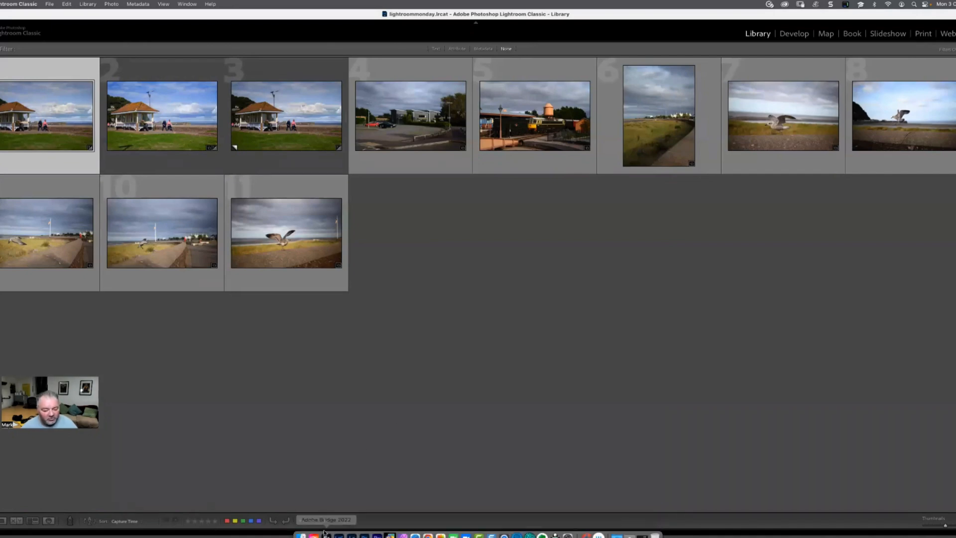
left_click(302, 529)
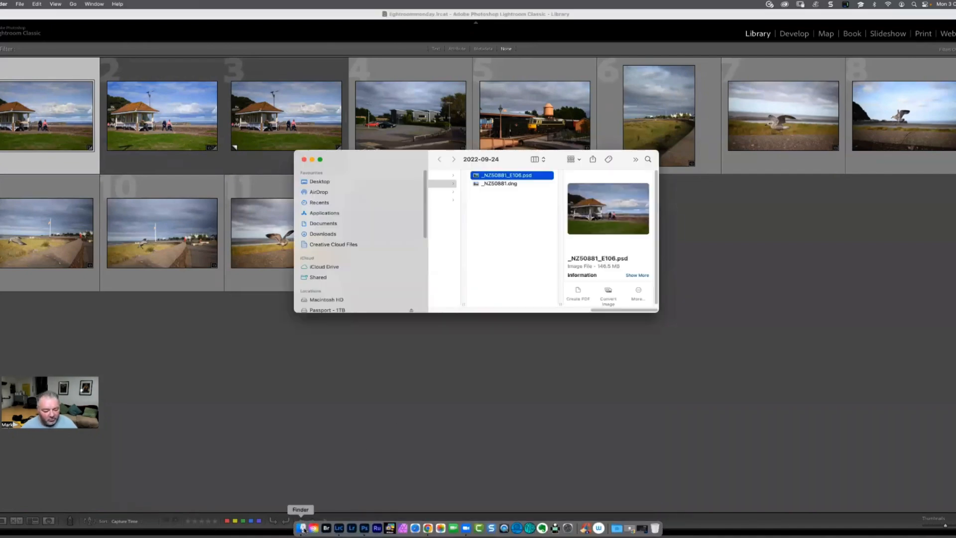
left_click(500, 183)
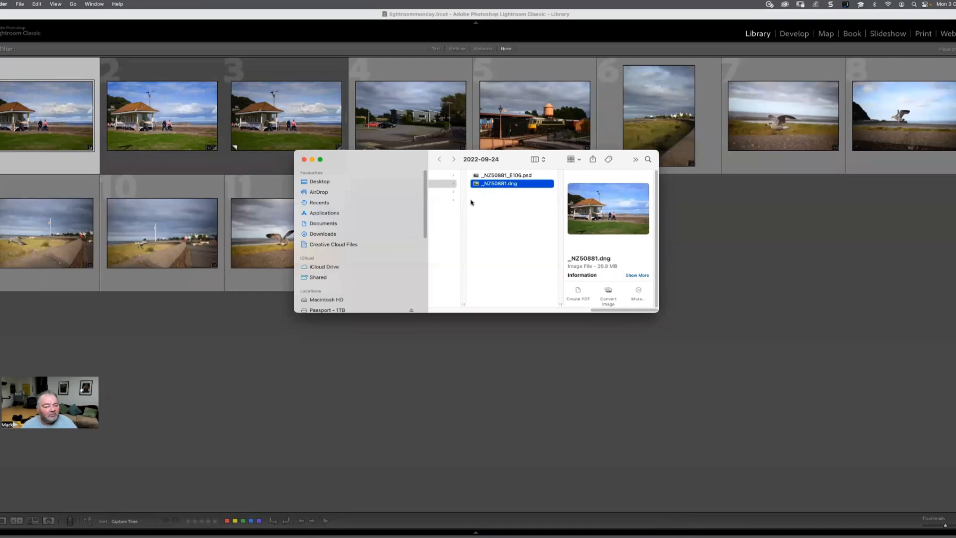
left_click(494, 176)
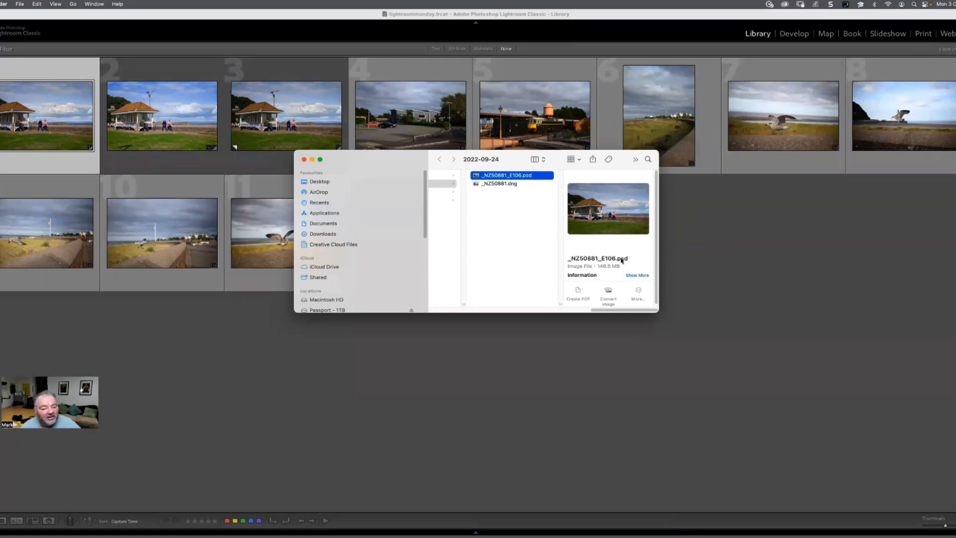
left_click_drag(598, 267, 619, 274)
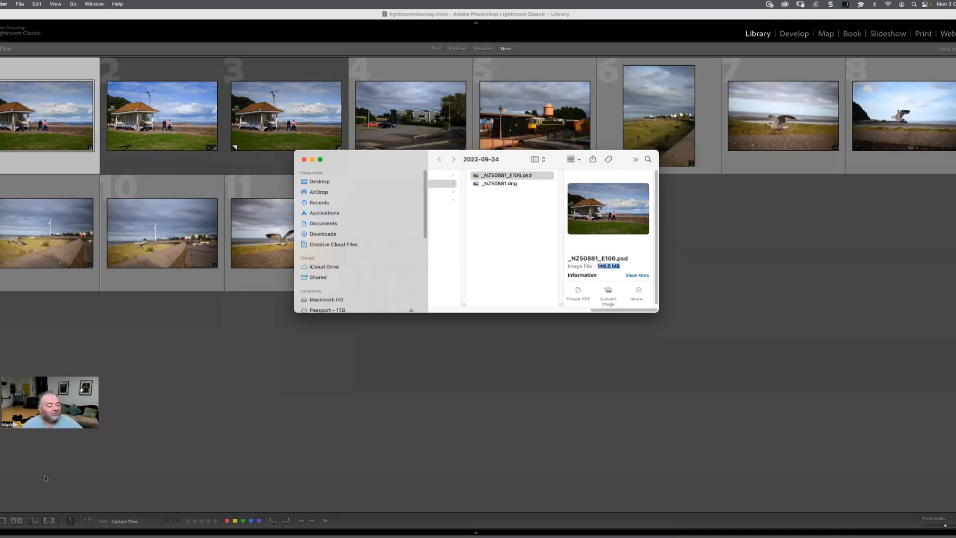
left_click(513, 183)
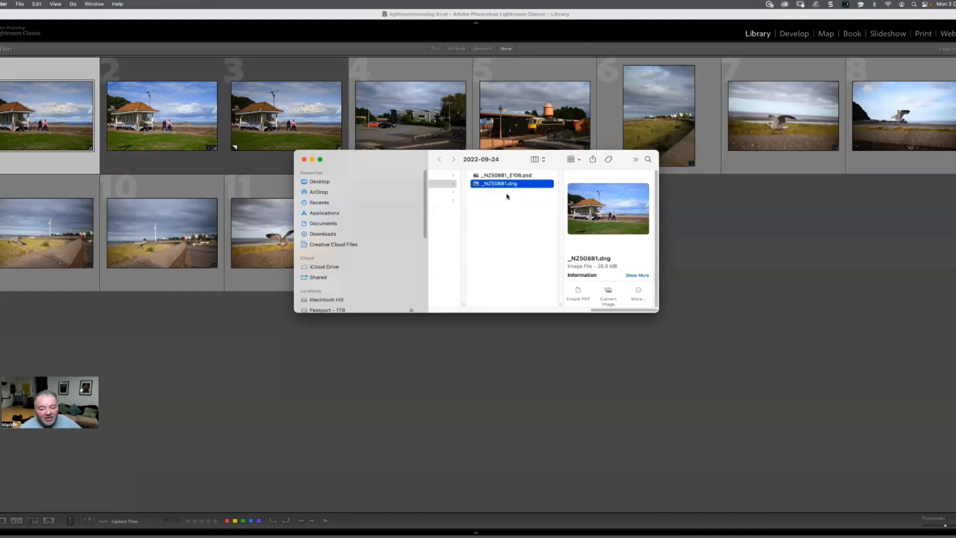
key("Up")
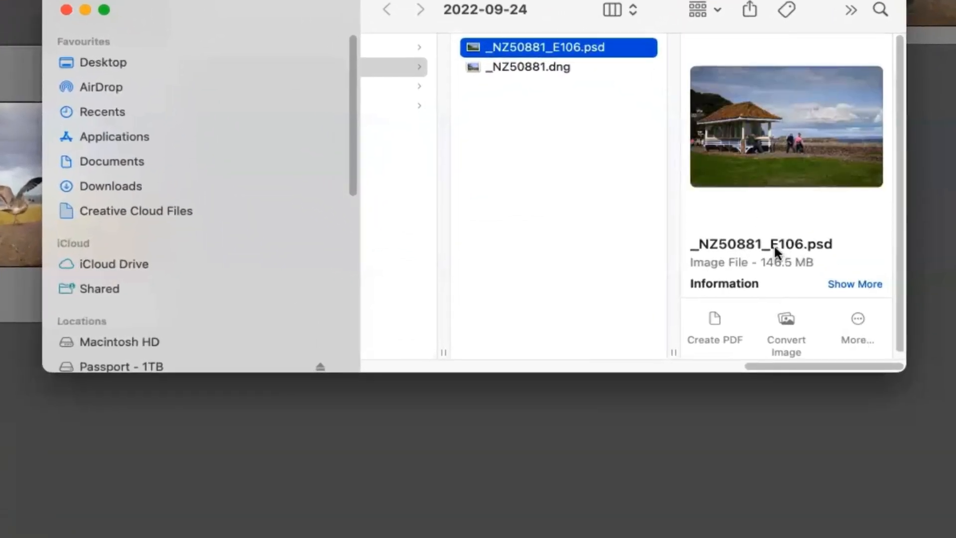
left_click_drag(765, 261, 817, 267)
left_click_drag(516, 68, 519, 70)
left_click(521, 69)
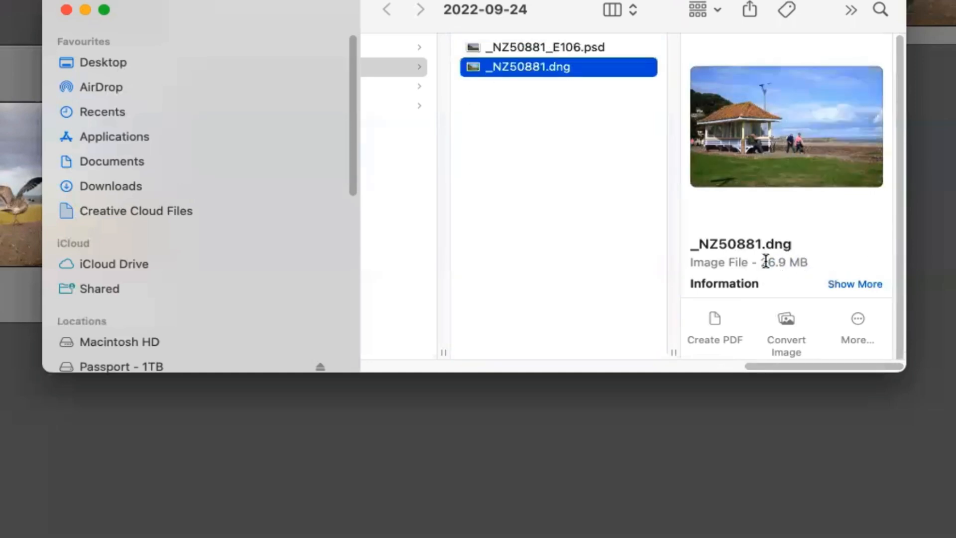
left_click_drag(767, 264, 813, 257)
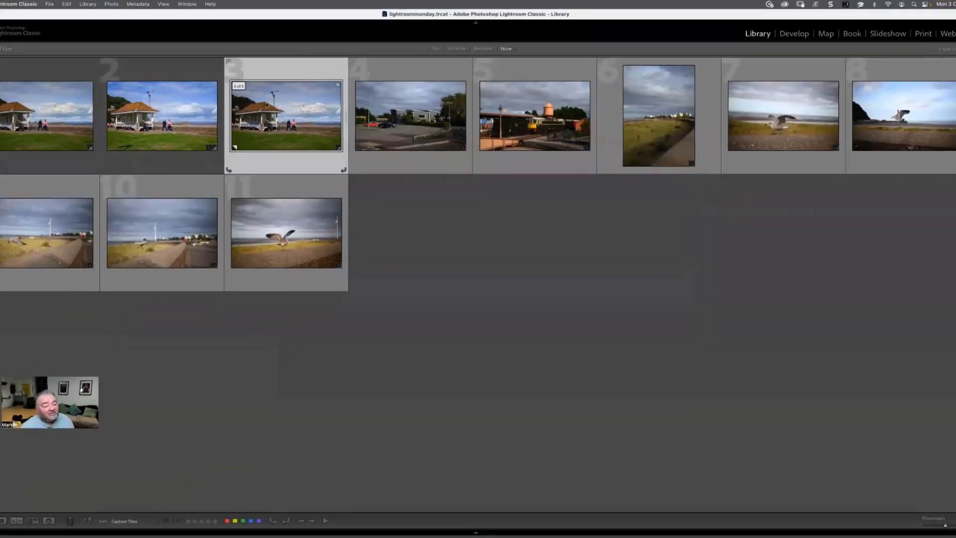
View the virtual copy of the shelter photo in Loupe view, return to the grid and clear the selection
double_click(267, 105)
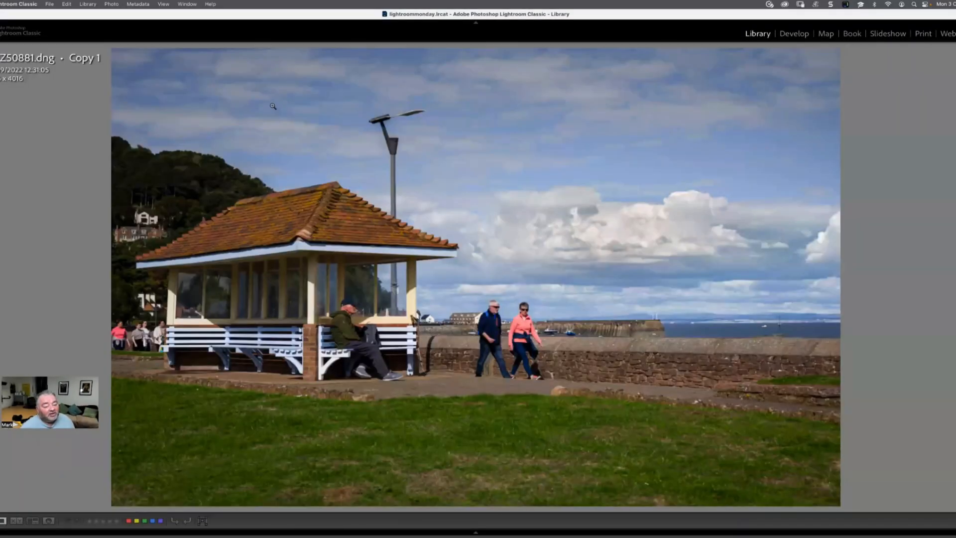
key("g")
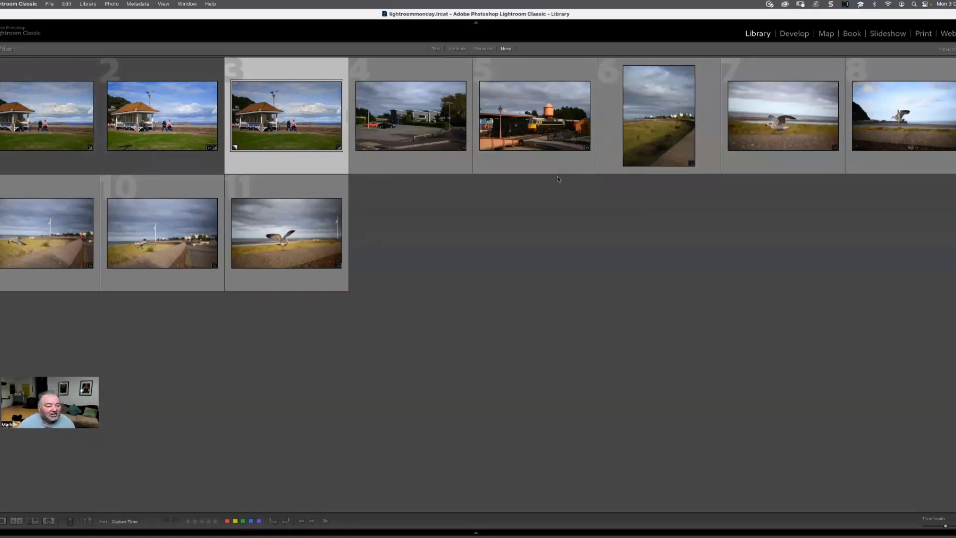
left_click(536, 262)
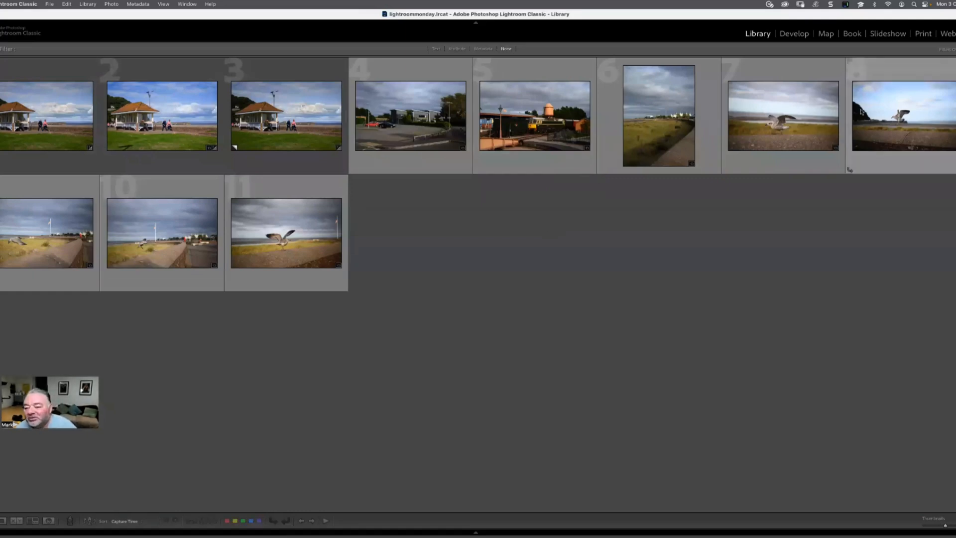
Open the walking gull photo in Loupe view, inspect the bird up close, check the exposure info overlay and hide it
double_click(794, 126)
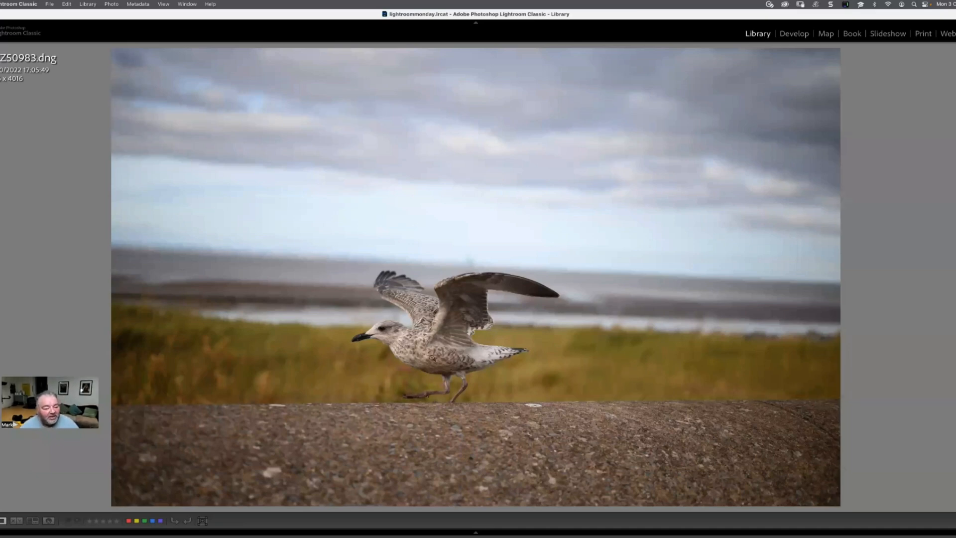
left_click(408, 348)
left_click_drag(412, 338, 449, 300)
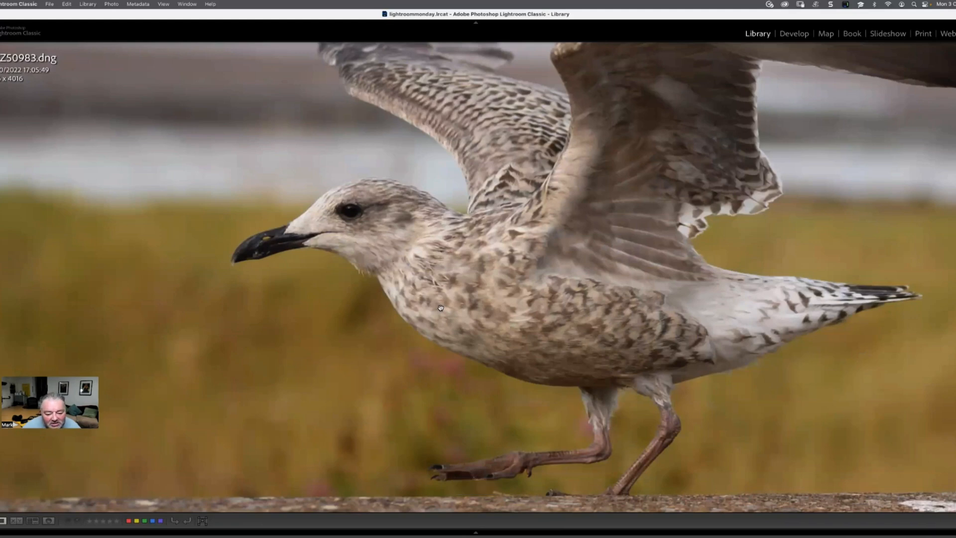
left_click(445, 314)
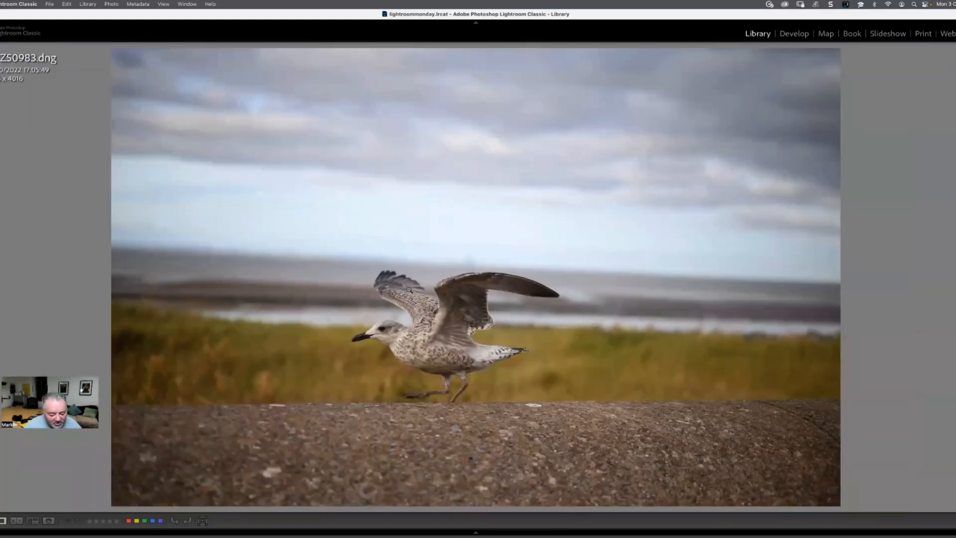
key("i")
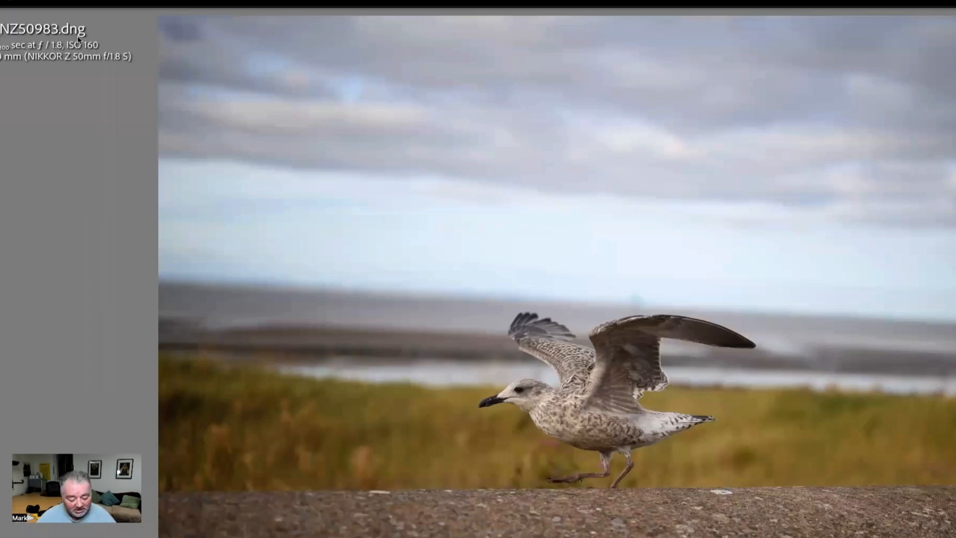
key("i")
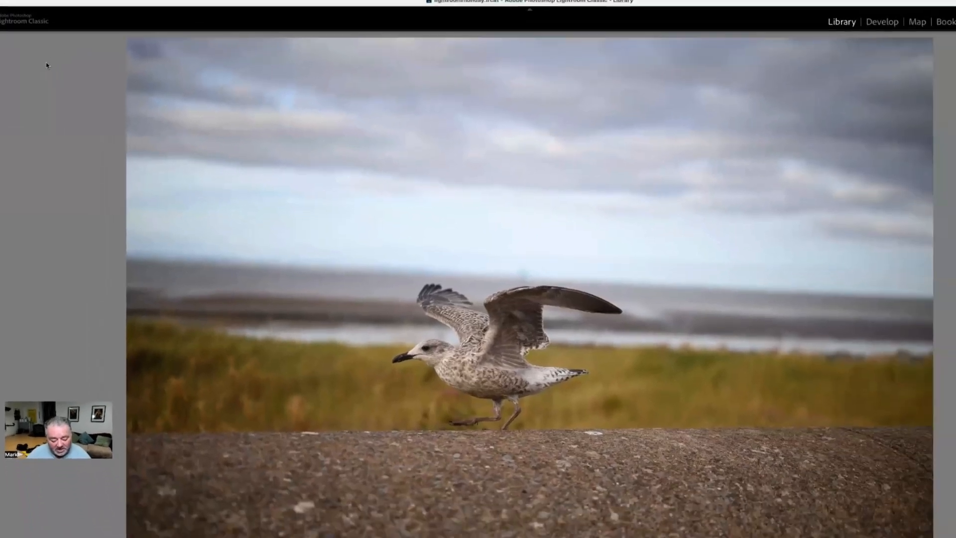
Straighten the gull photo in Develop by drawing the Straighten tool along the sea horizon, and apply the crop
key("d")
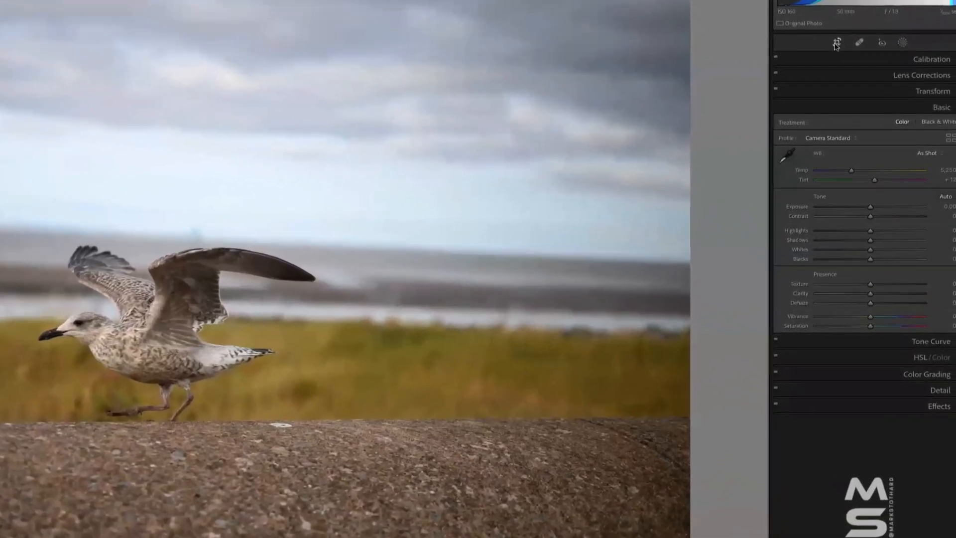
left_click(837, 43)
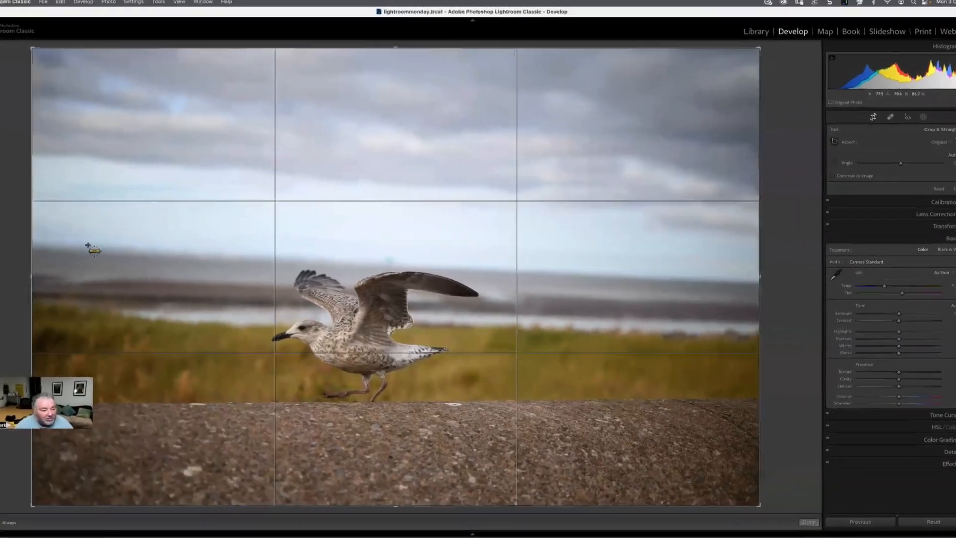
left_click_drag(70, 247, 682, 280)
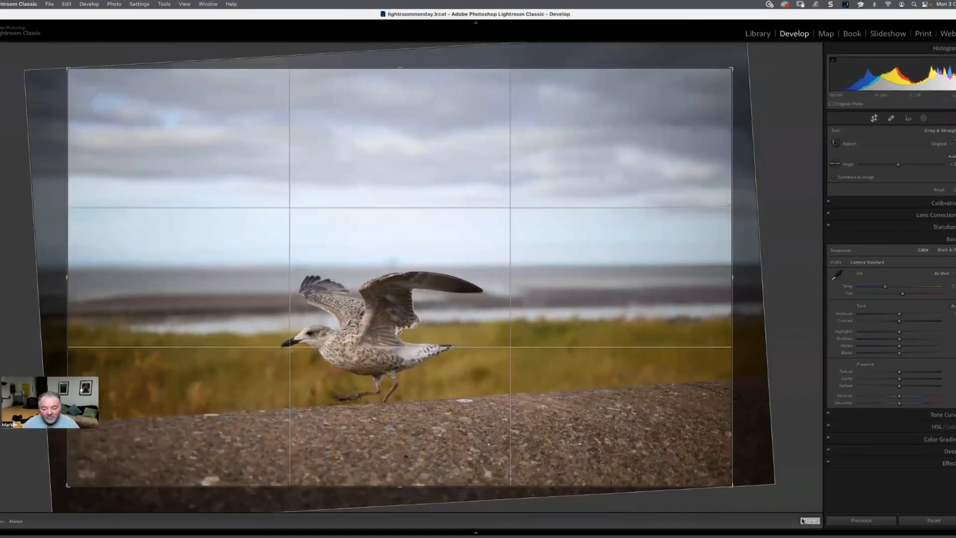
key("Return")
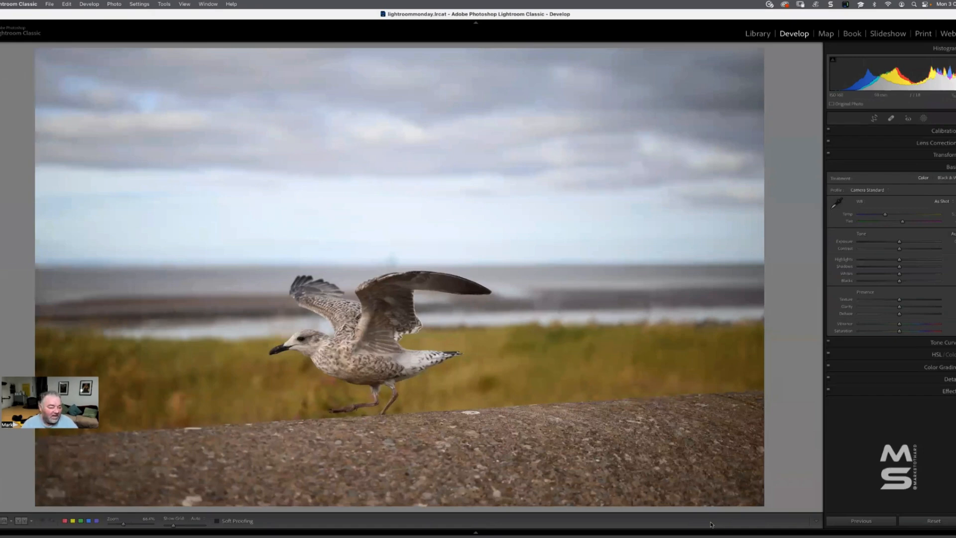
Reopen the gull photo's crop and fine-tune its rotation angle until the horizon is level
left_click(875, 118)
left_click_drag(899, 166, 900, 167)
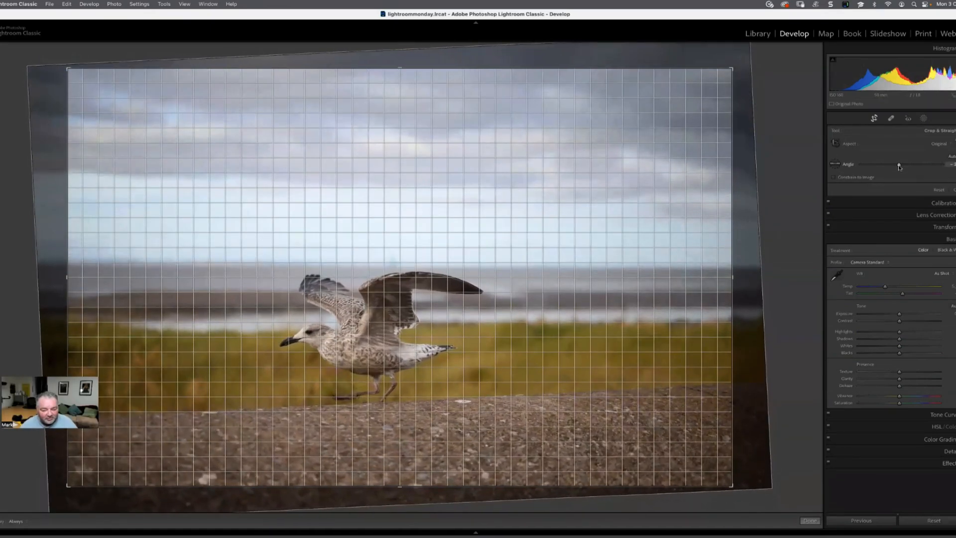
left_click_drag(899, 167, 899, 167)
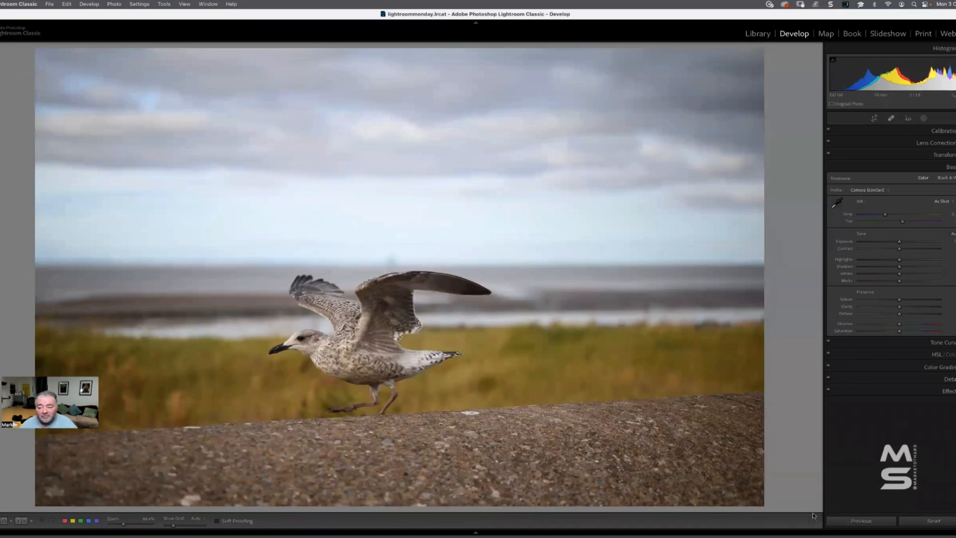
Compare the Level and Full Upright corrections on the gull photo, keep Level, and collapse the transform settings
left_click(952, 156)
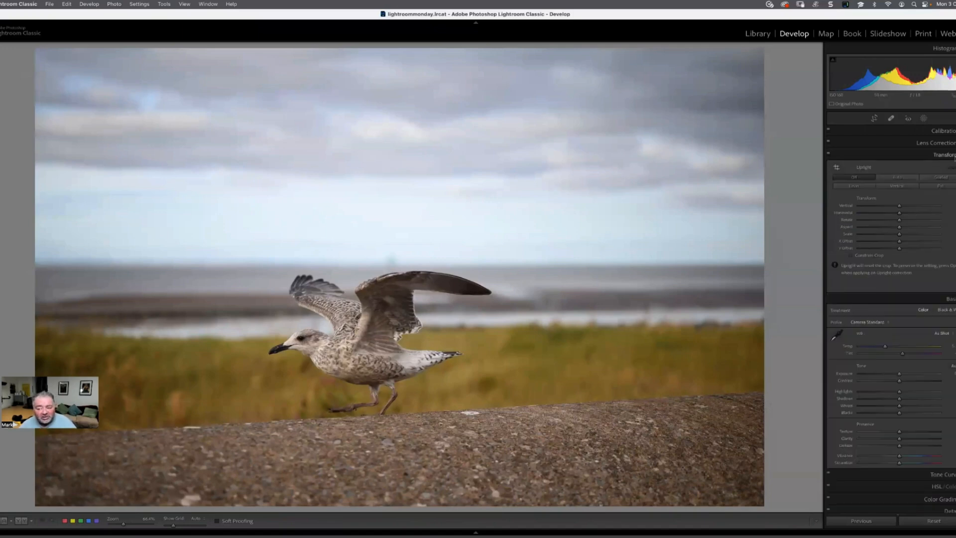
left_click(871, 189)
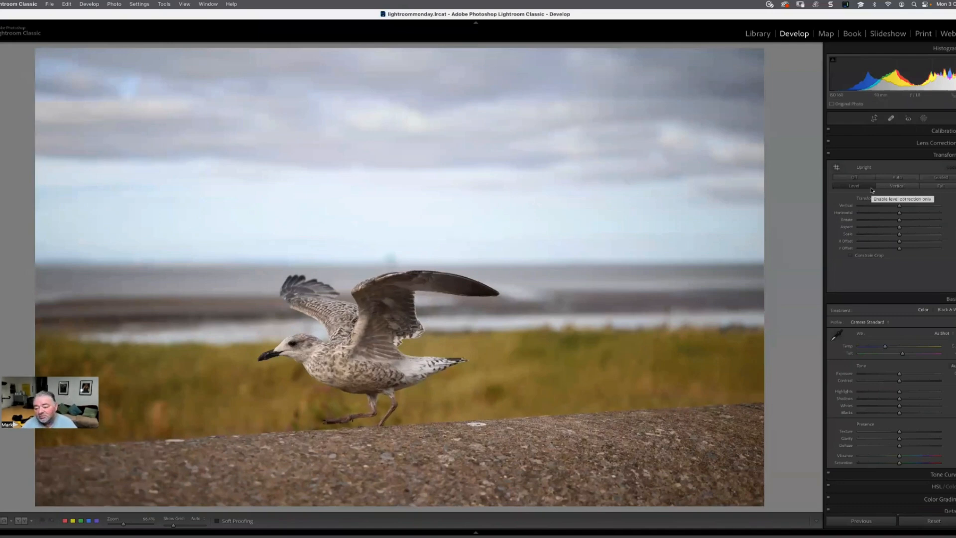
left_click(950, 187)
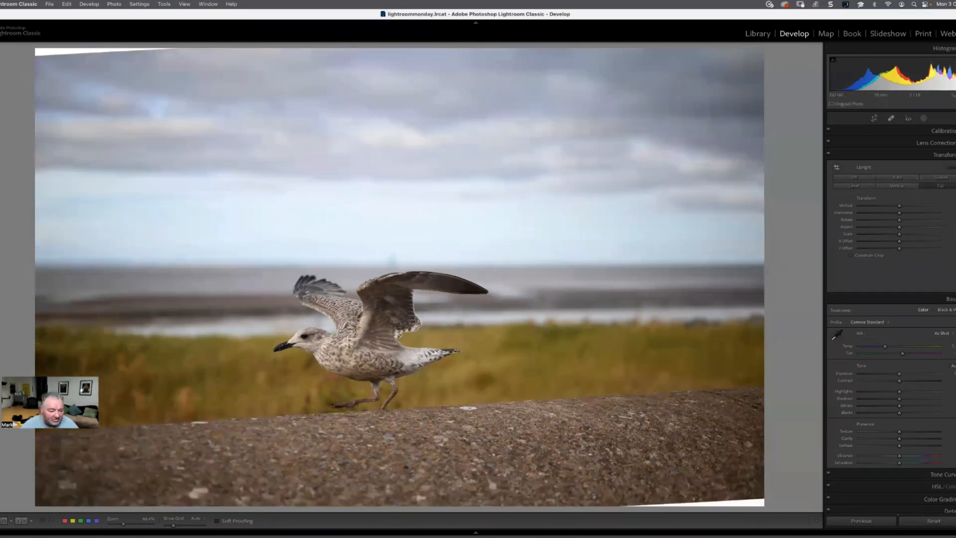
left_click(862, 186)
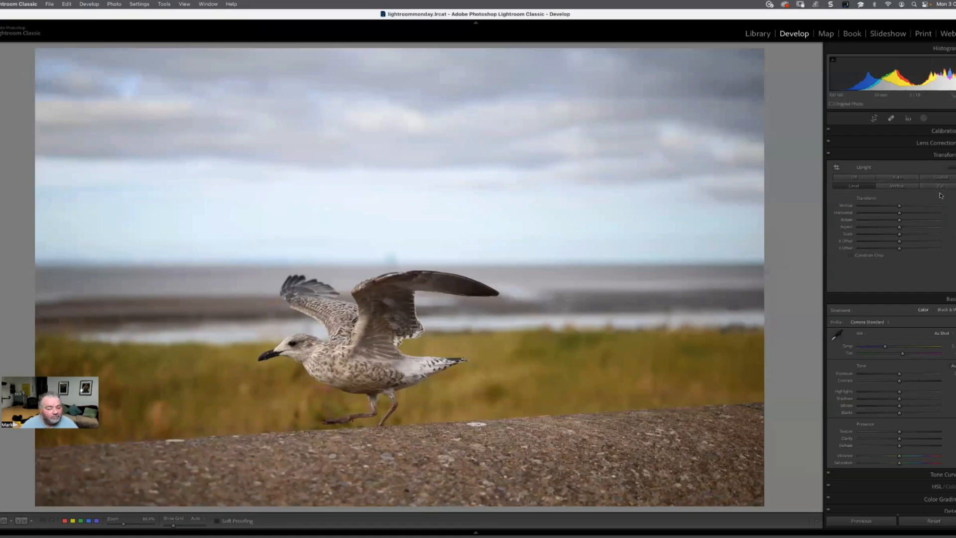
left_click(952, 155)
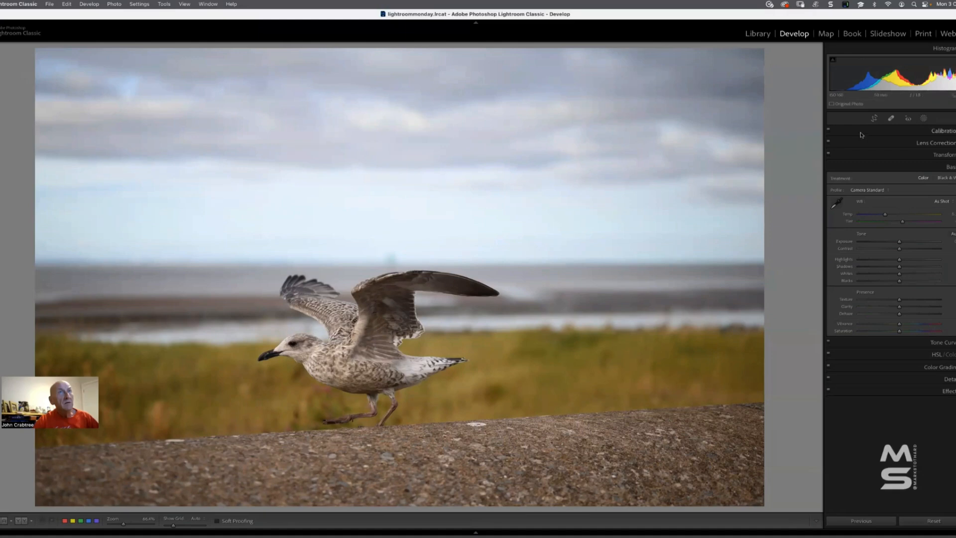
Create a Select Subject mask of the gull and expand it to show its components
left_click(926, 117)
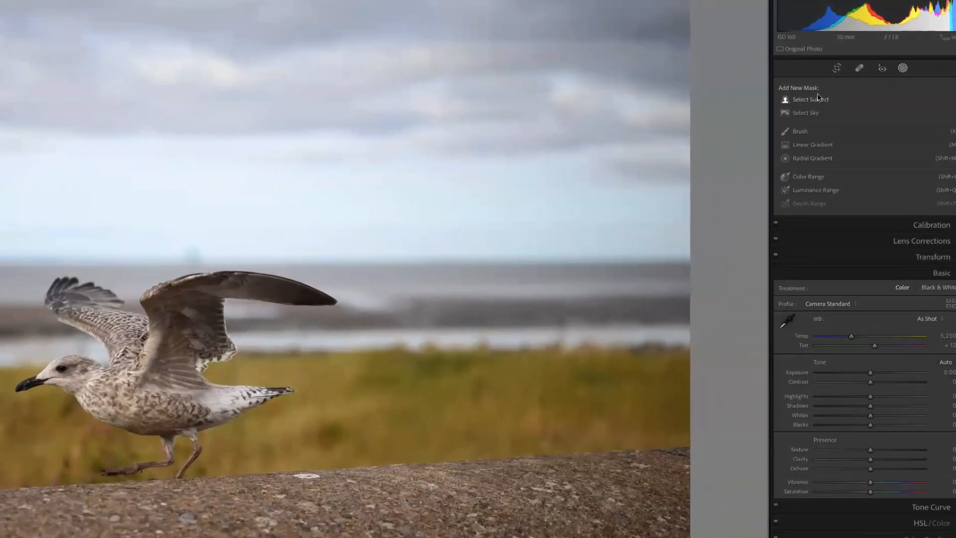
left_click(849, 142)
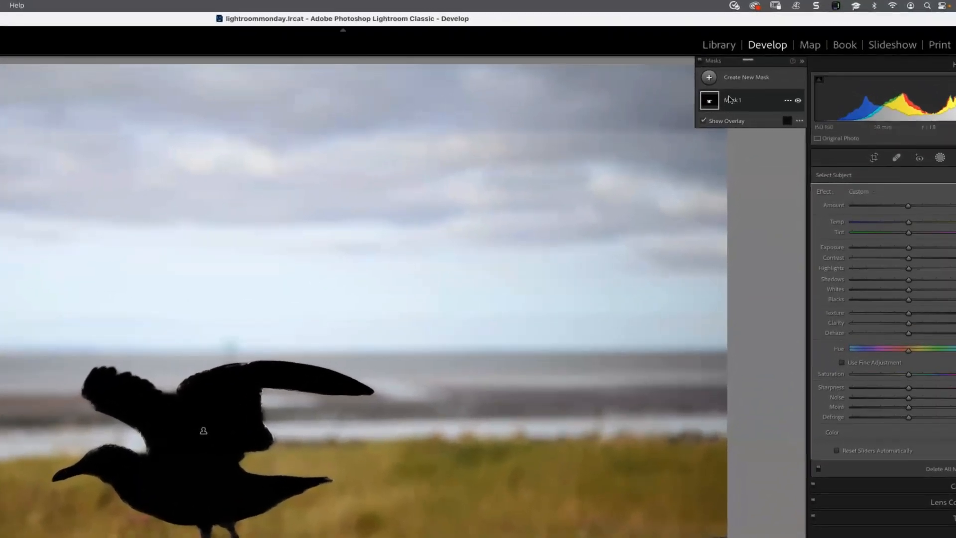
left_click(742, 93)
Invert the gull's subject mask to inspect the selection around the legs, and undo the inversion
left_click(788, 100)
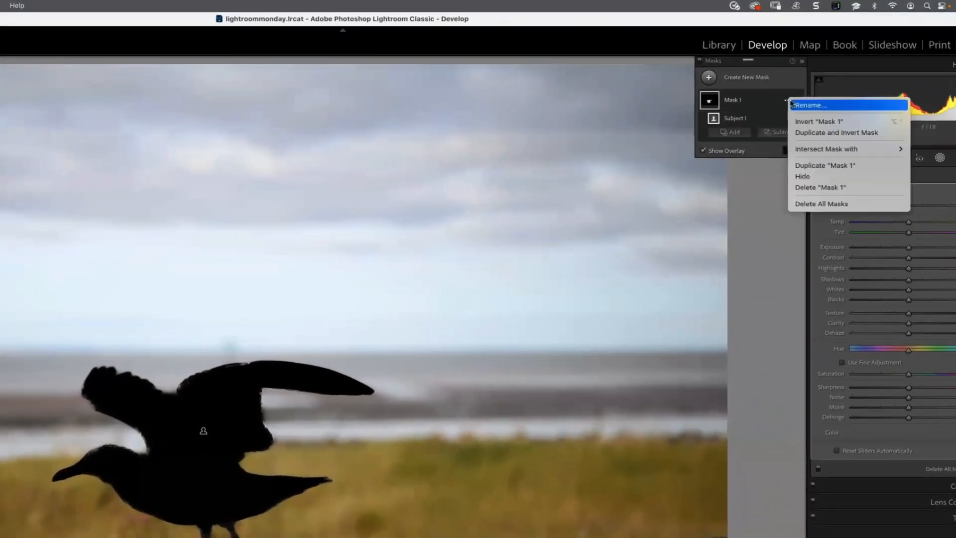
mouse_move(795, 151)
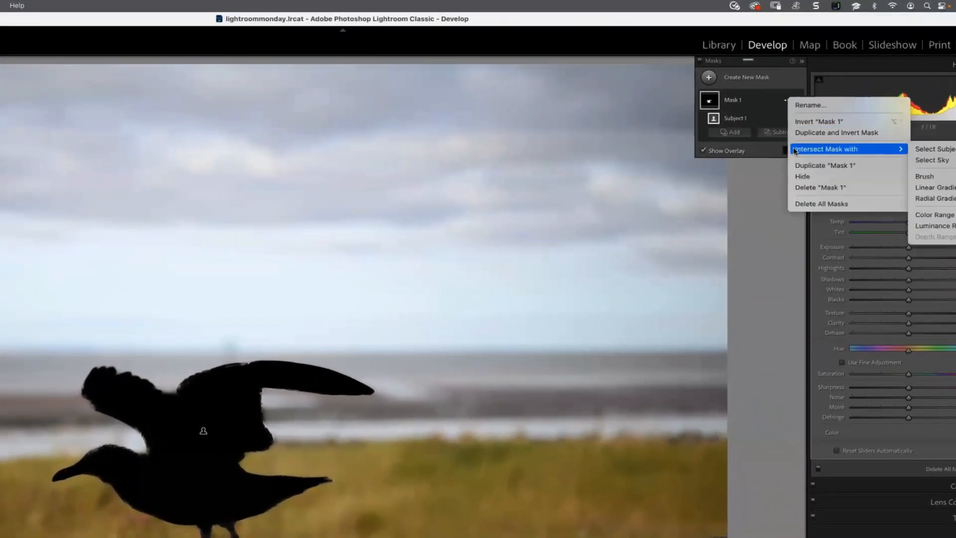
left_click(810, 122)
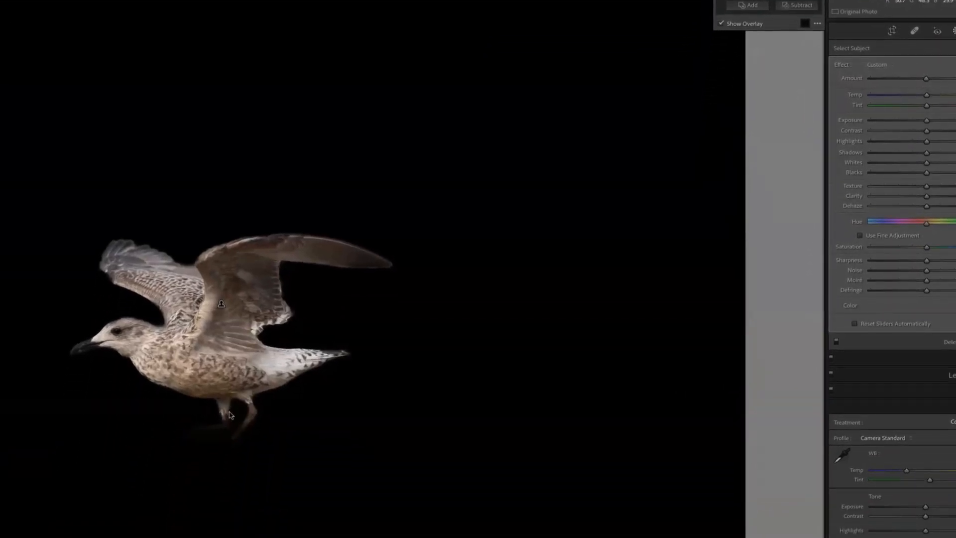
key("super+z")
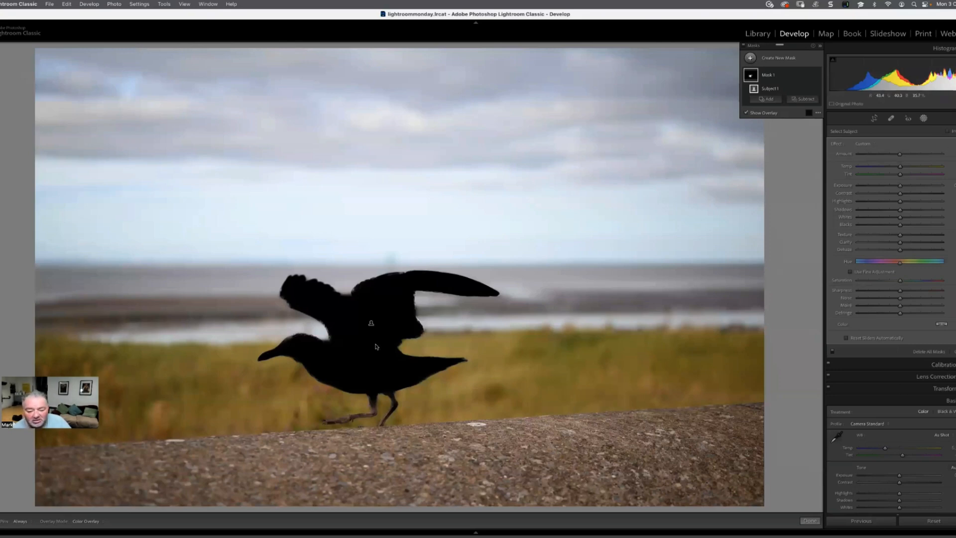
Inspect the gull's legs and feet up close without the mask overlay, and reopen masking to compare the coverage
key("shift+w")
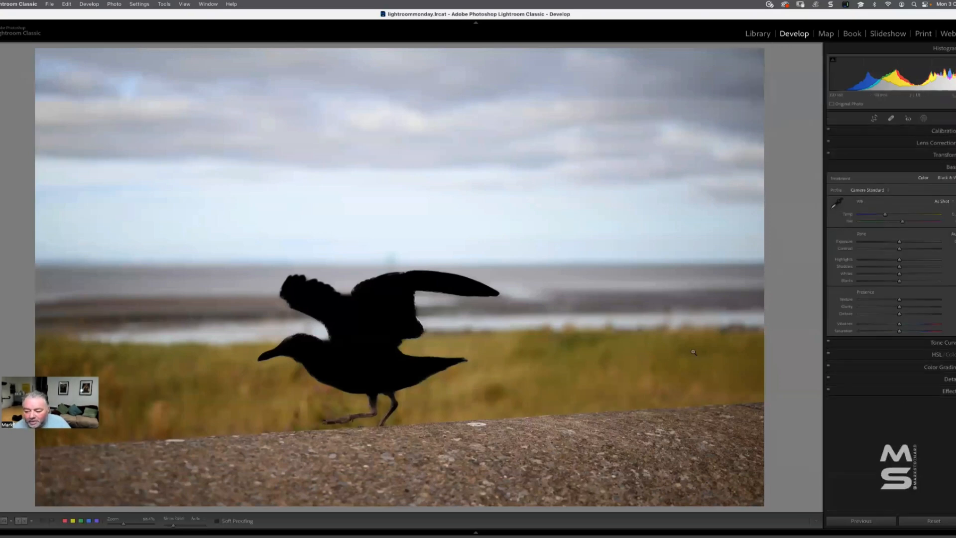
left_click(349, 412)
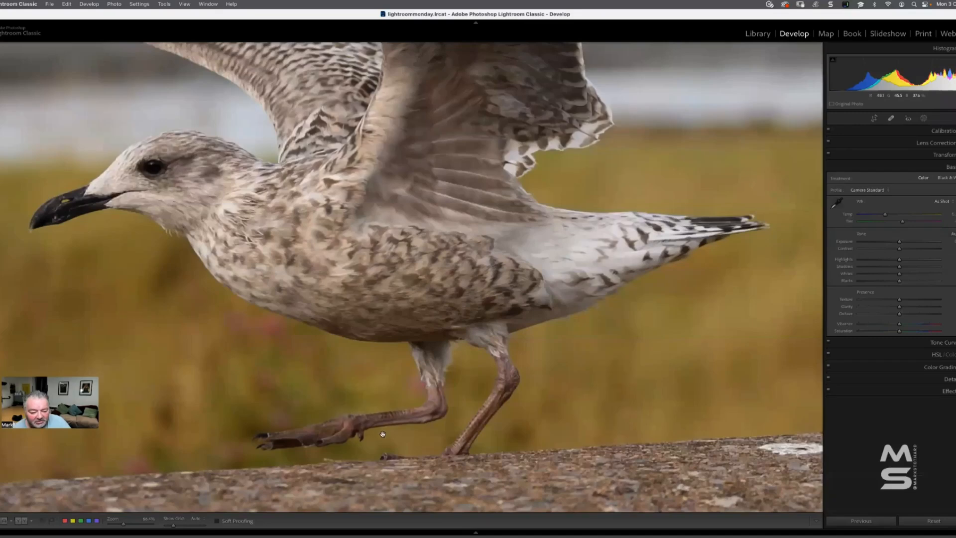
left_click_drag(383, 434, 409, 369)
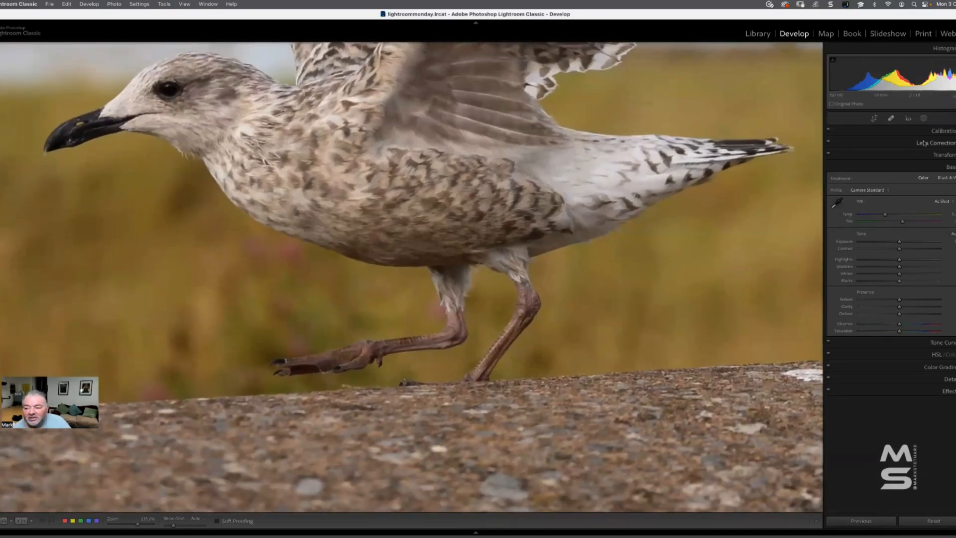
left_click(924, 118)
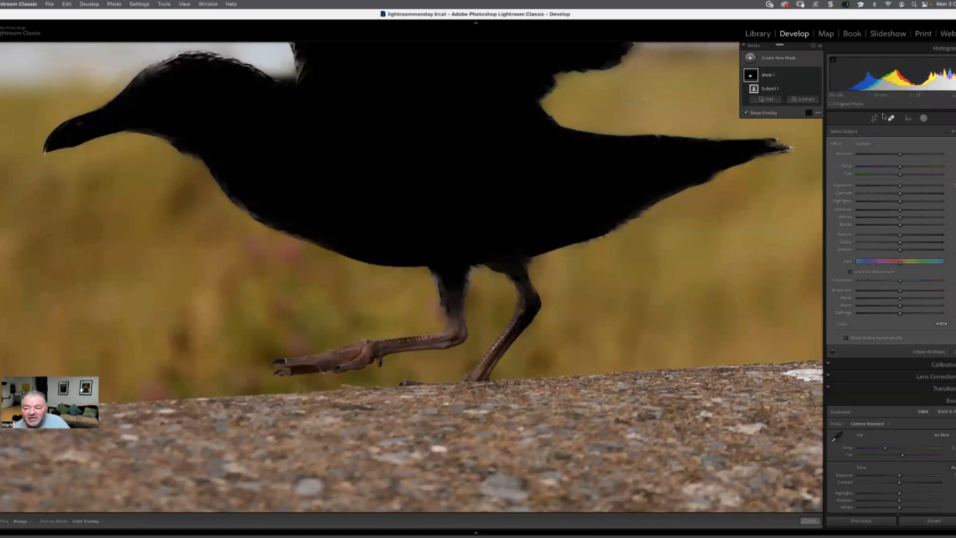
left_click(764, 99)
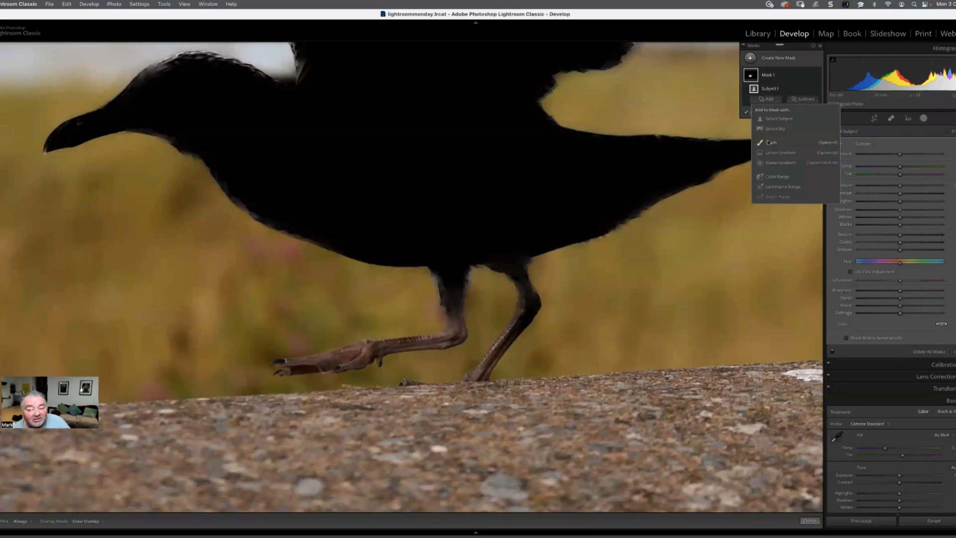
left_click(761, 119)
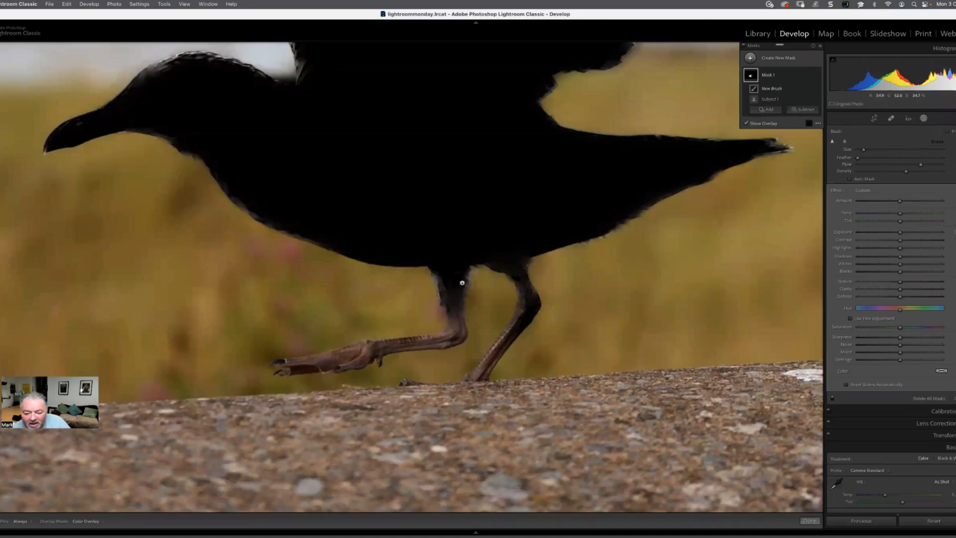
left_click_drag(431, 340, 358, 351)
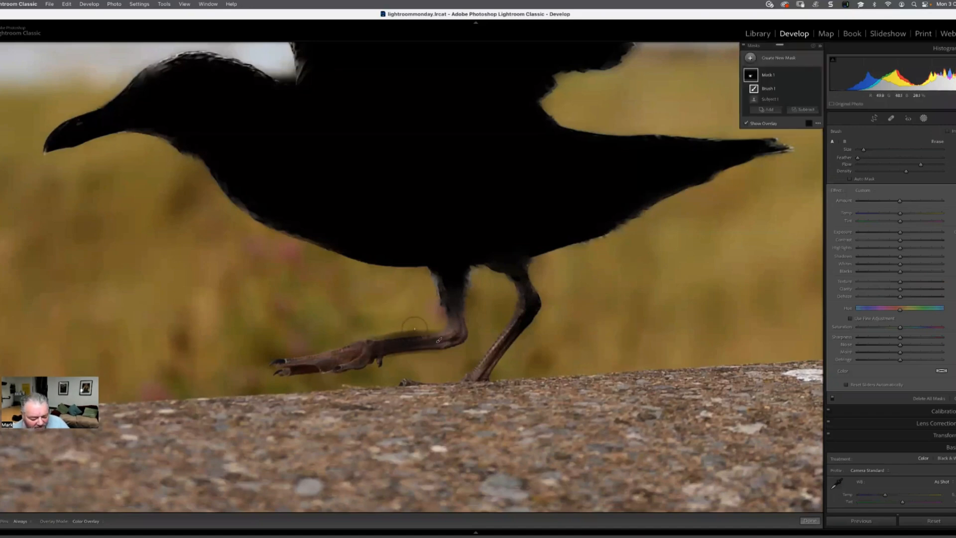
key("super+z")
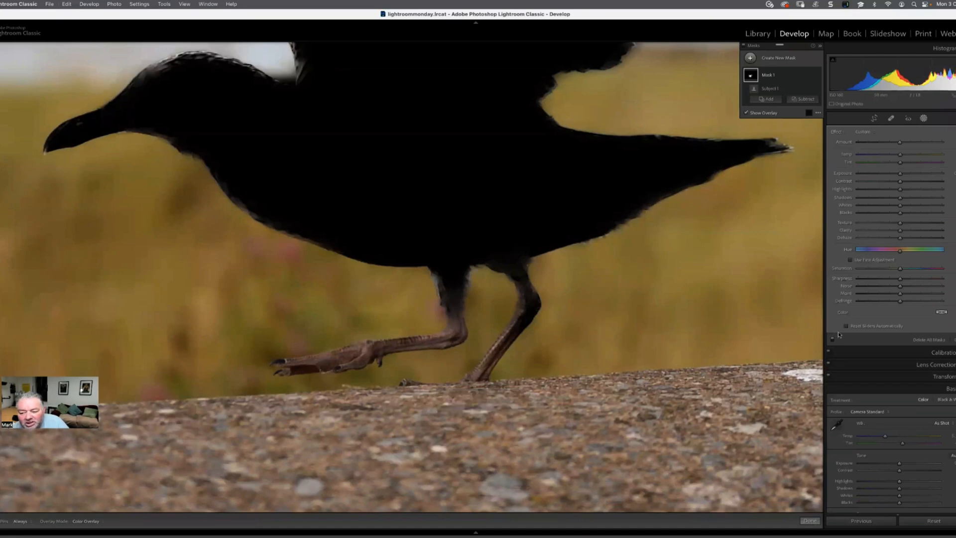
Add a brush with Auto Mask to the gull mask, paint over the raised leg and foot, and undo the last stroke
left_click(770, 100)
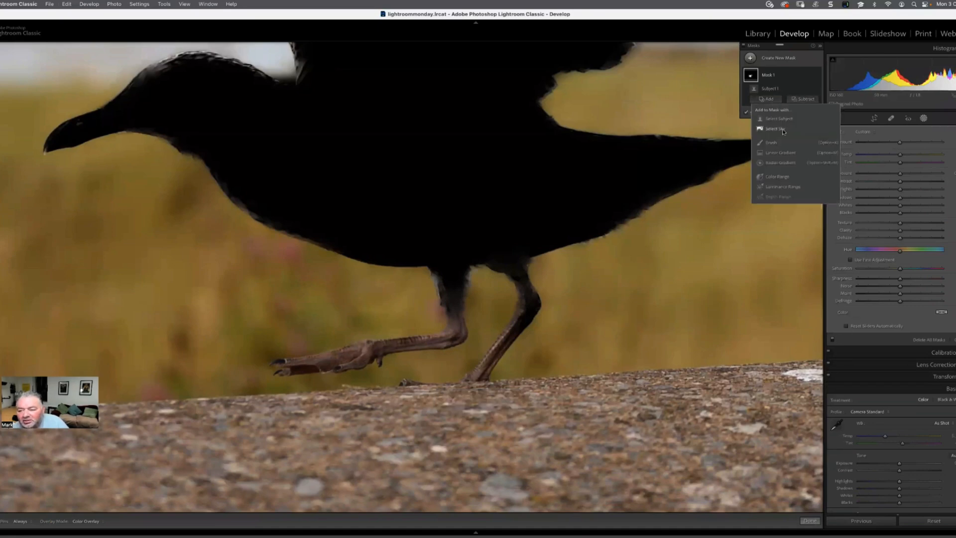
left_click(772, 142)
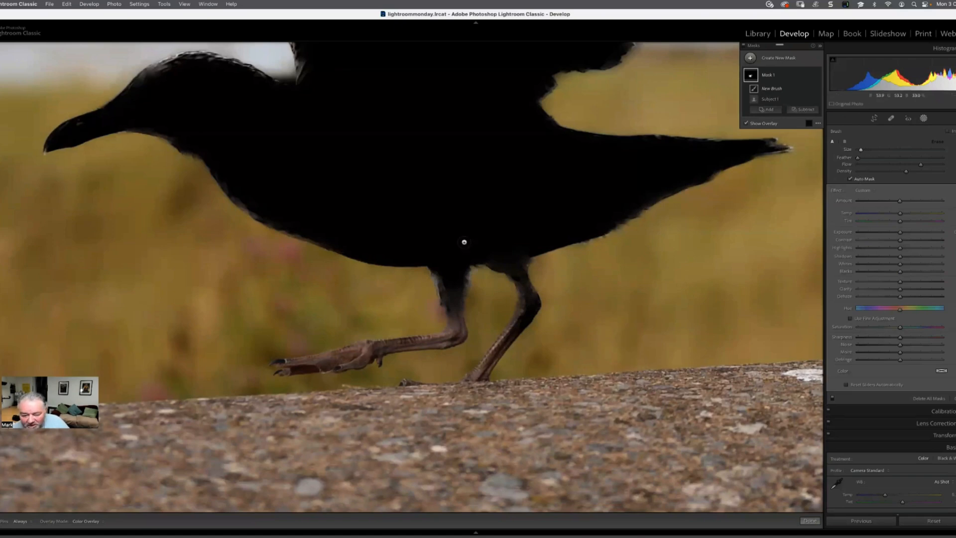
key("h")
left_click_drag(366, 353, 298, 363)
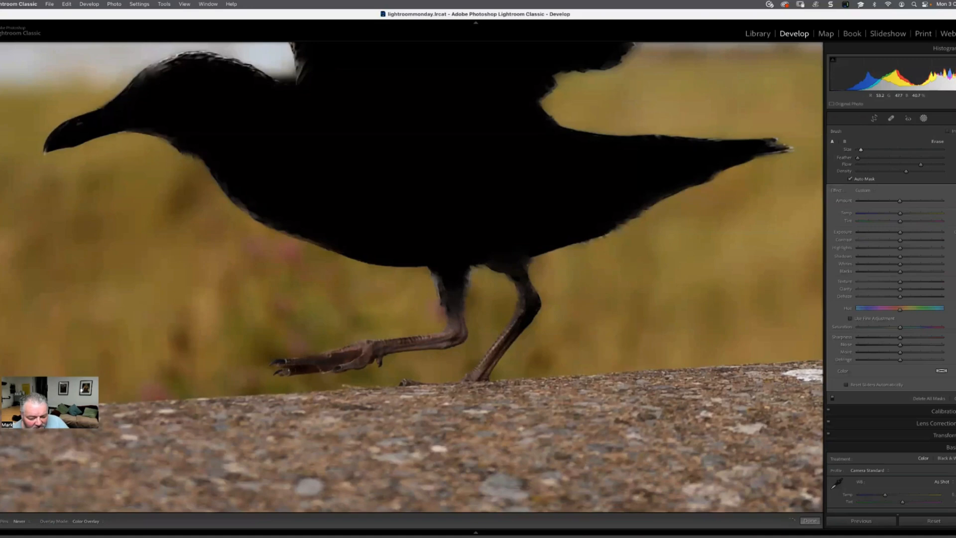
mouse_move(333, 355)
left_mouse_down()
mouse_move(426, 343)
mouse_move(455, 328)
mouse_move(434, 336)
mouse_move(451, 341)
mouse_move(453, 281)
left_mouse_up()
mouse_move(431, 339)
left_mouse_down()
mouse_move(350, 363)
mouse_move(371, 353)
left_mouse_up()
key("super+z")
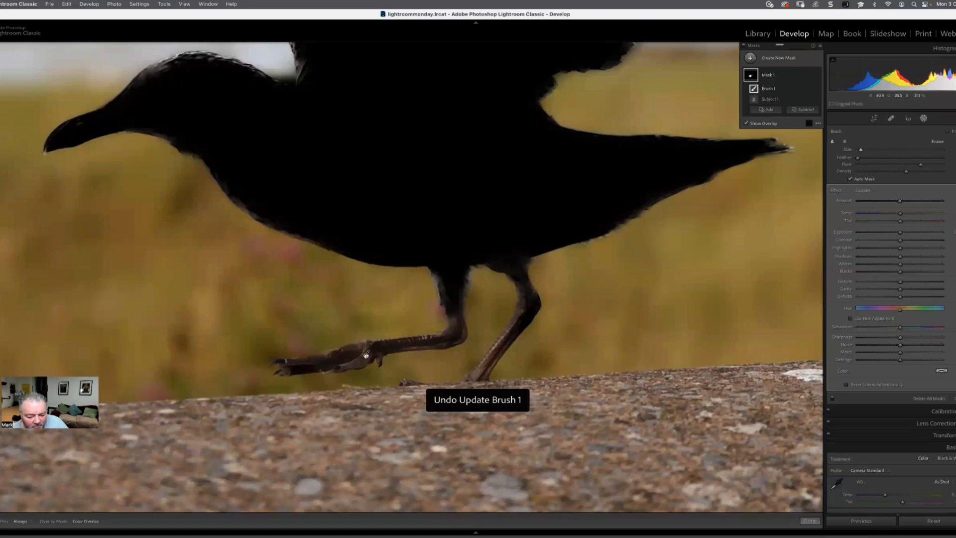
Extend the brushed mask over the lower part of the standing leg and its toes on the wall
key("h")
key("h")
key("h")
key("h")
key("h")
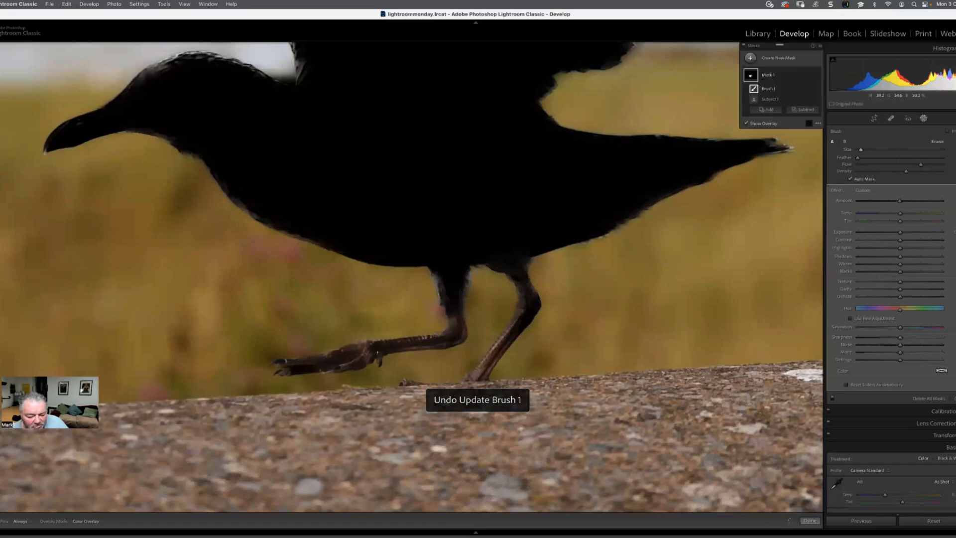
key("h")
key("h")
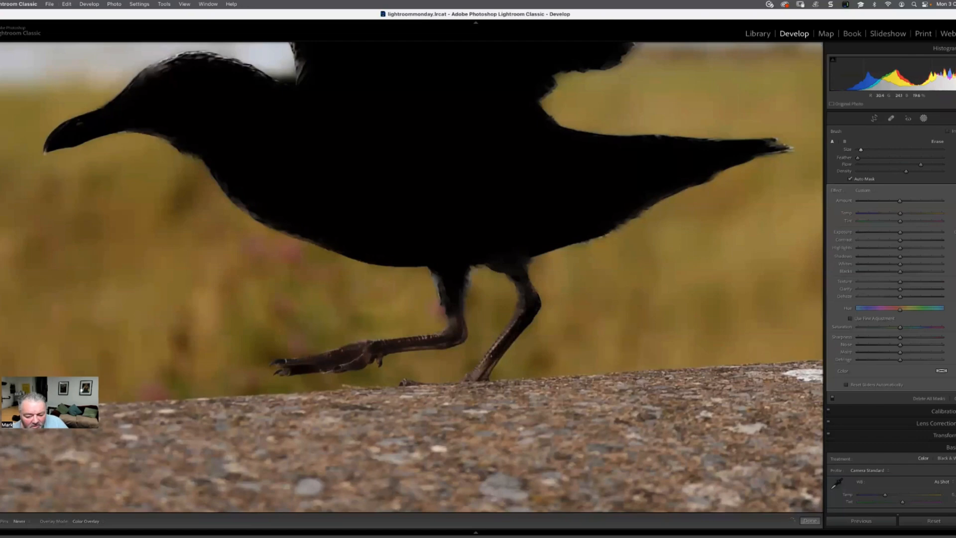
key("h")
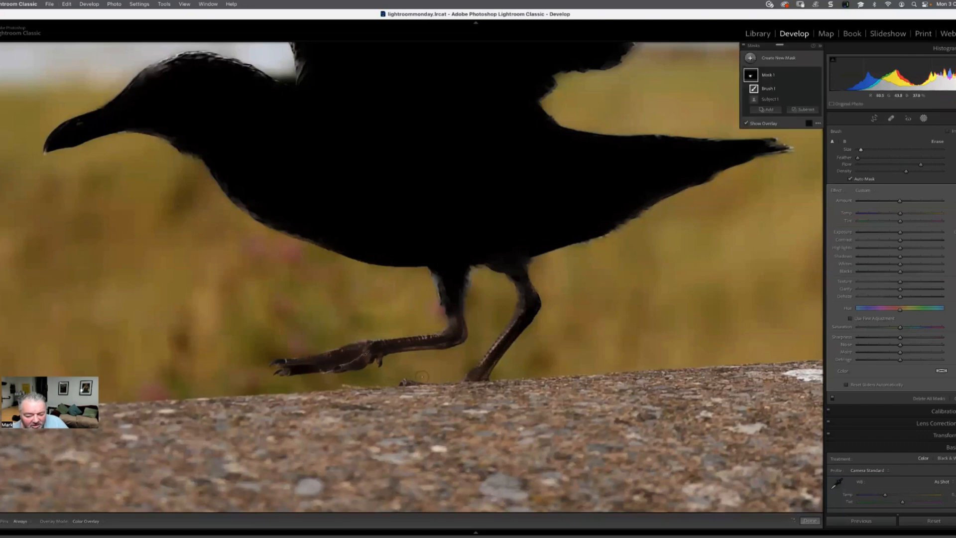
key("h")
key("h")
key("h")
key("h")
key("h")
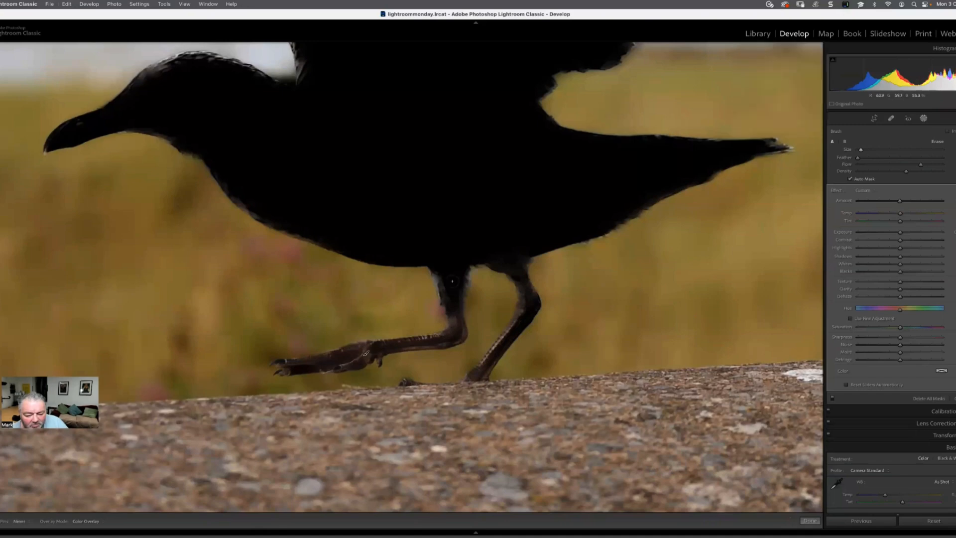
key("h")
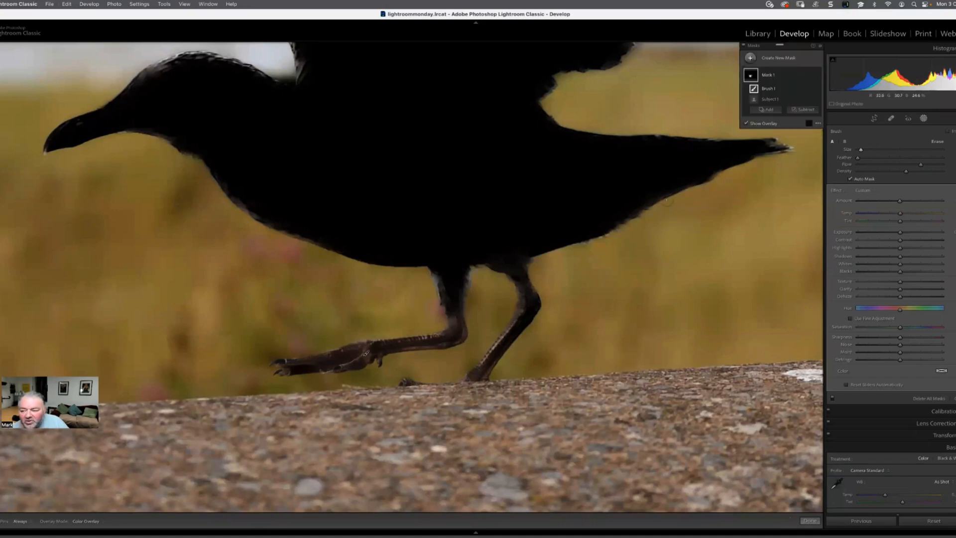
Subtract from the gull mask with a brush, removing the overspill beside the upper part of the raised leg
left_click(805, 111)
left_click(809, 157)
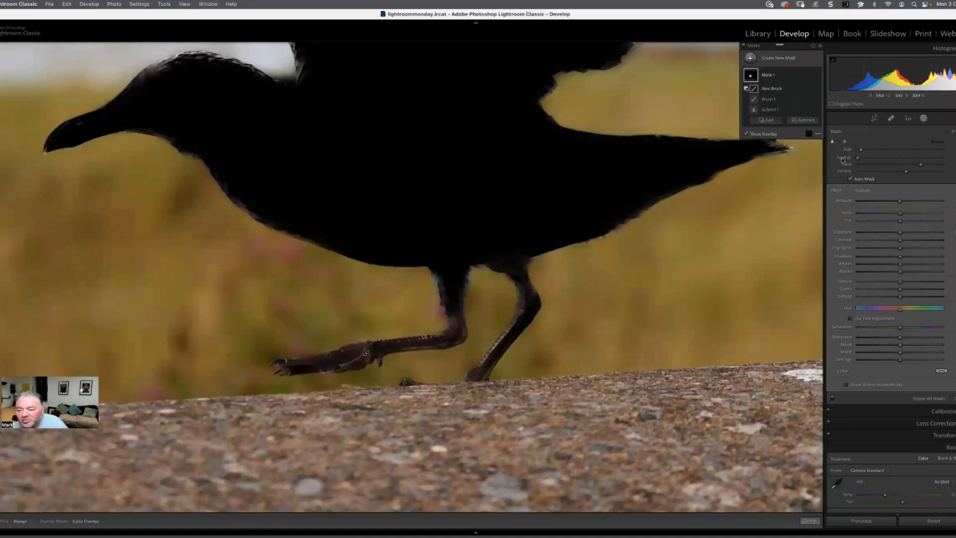
key("h")
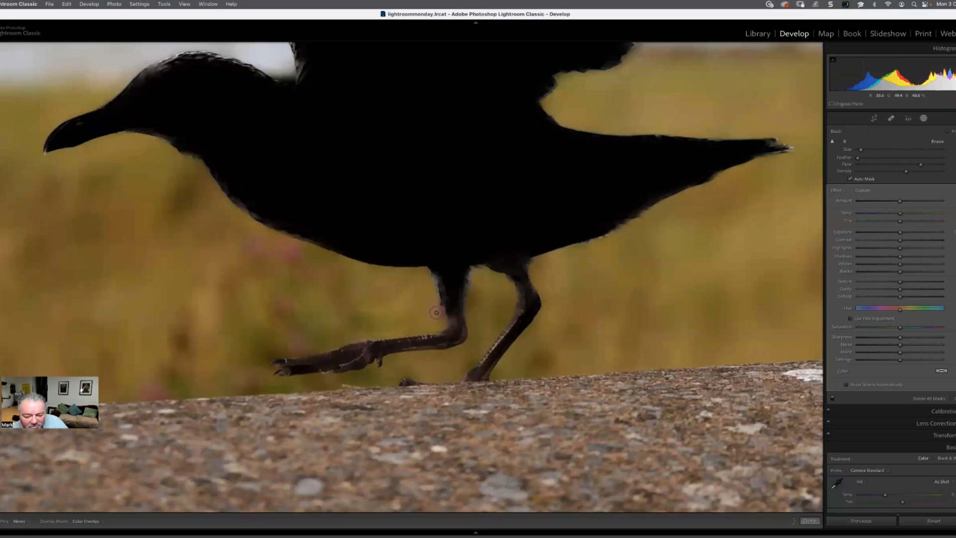
left_click(435, 306)
mouse_move(471, 310)
left_mouse_down()
mouse_move(432, 308)
mouse_move(443, 314)
left_mouse_up()
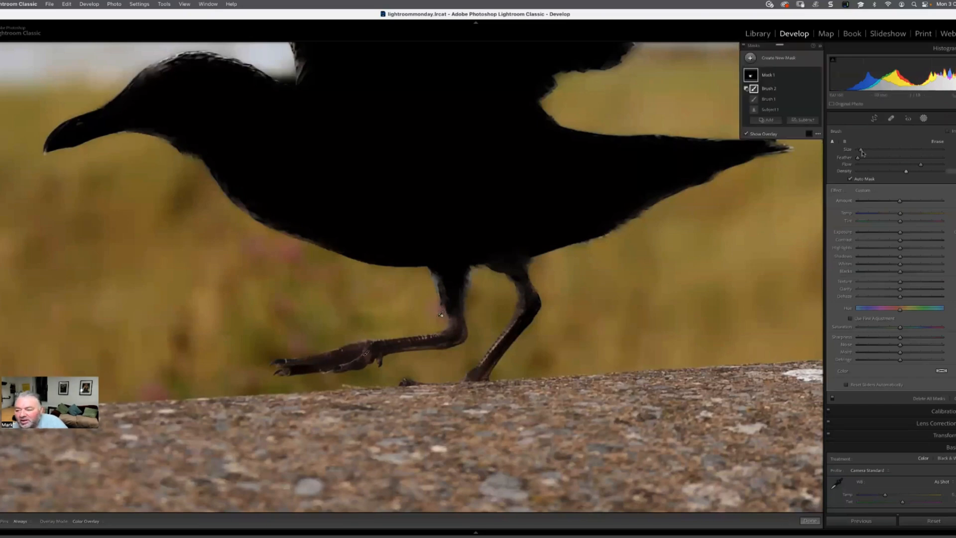
Add another brush to the gull mask and paint in the gaps along the raised leg, ankle joint and toes
left_click(766, 120)
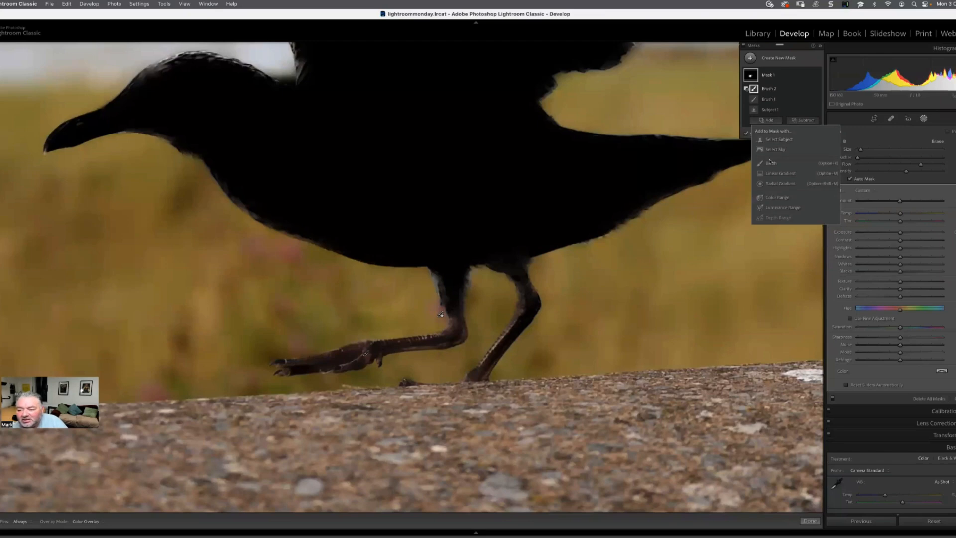
left_click(770, 162)
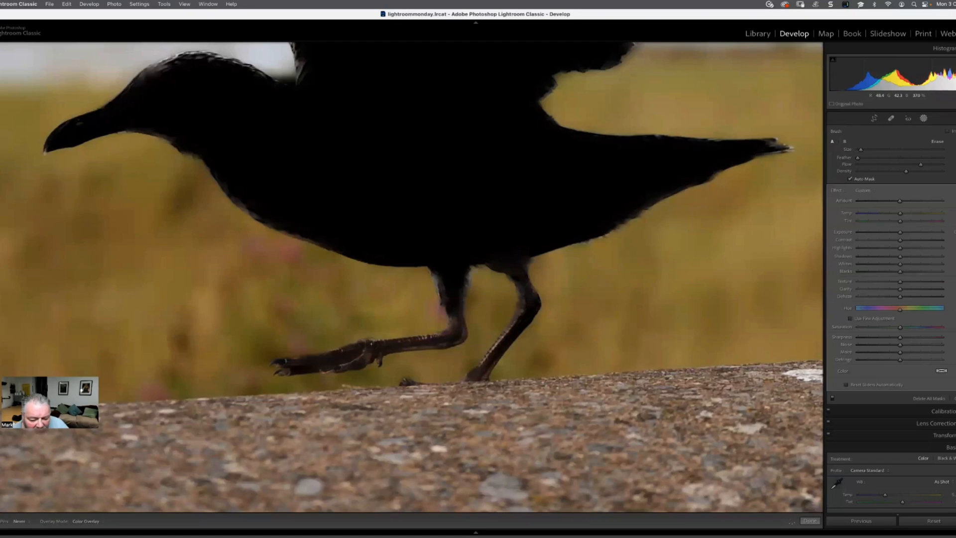
mouse_move(372, 344)
left_mouse_down()
mouse_move(345, 365)
mouse_move(367, 353)
left_mouse_up()
left_click(366, 344)
left_click_drag(369, 352, 367, 354)
mouse_move(429, 335)
left_mouse_down()
mouse_move(416, 345)
mouse_move(453, 318)
mouse_move(398, 344)
left_mouse_up()
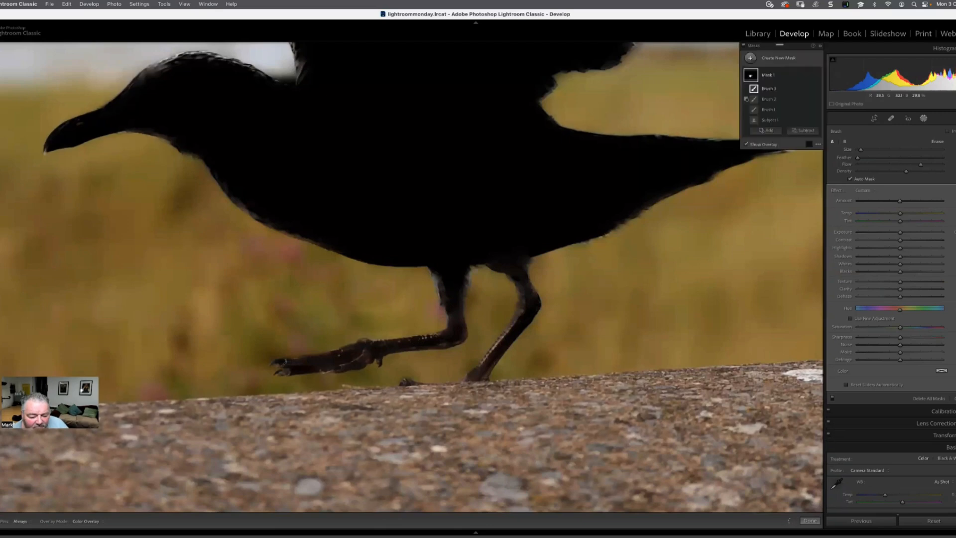
left_click_drag(309, 362, 284, 363)
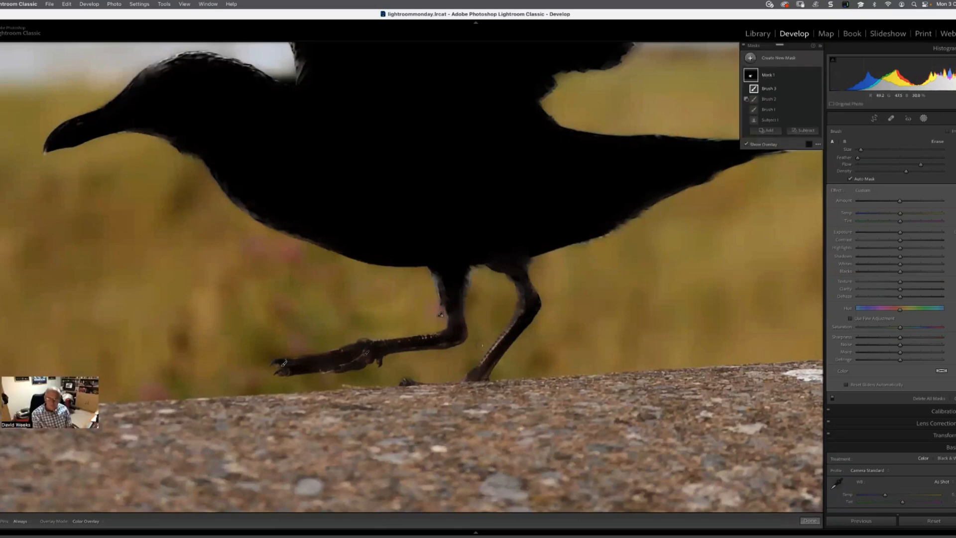
Brush along the lower part of the standing leg, undo the last stroke, and finish masking with the whole photo in view
mouse_move(441, 314)
left_mouse_down()
mouse_move(496, 343)
mouse_move(504, 333)
left_mouse_up()
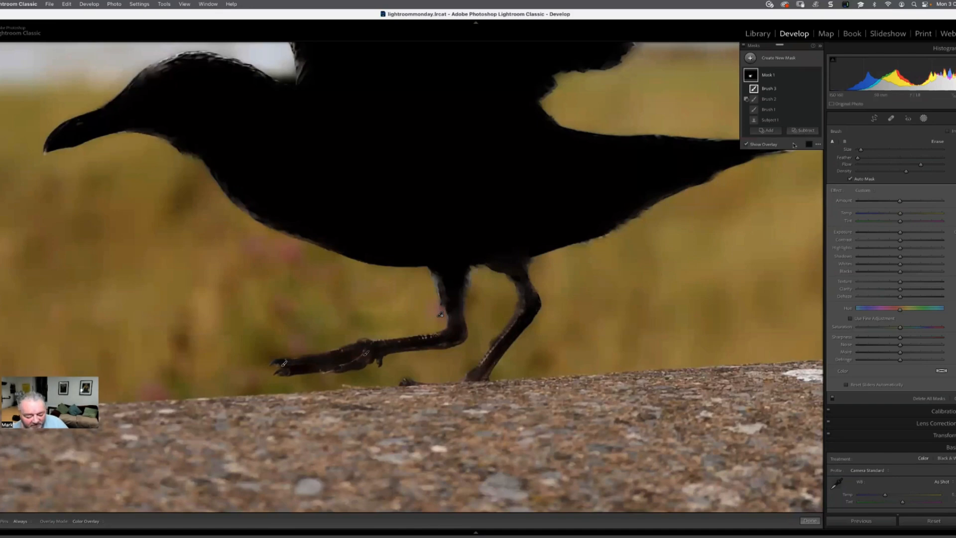
key("super+z")
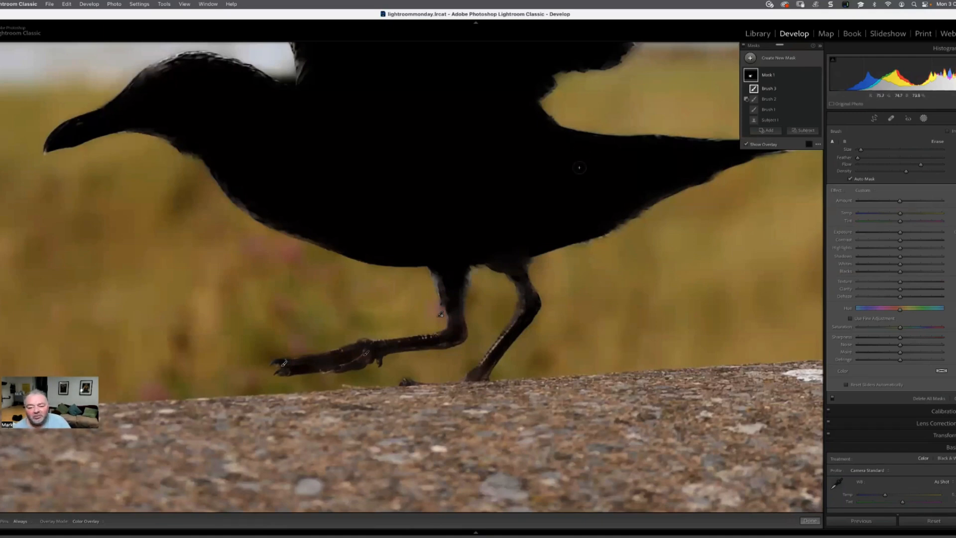
left_click(811, 521)
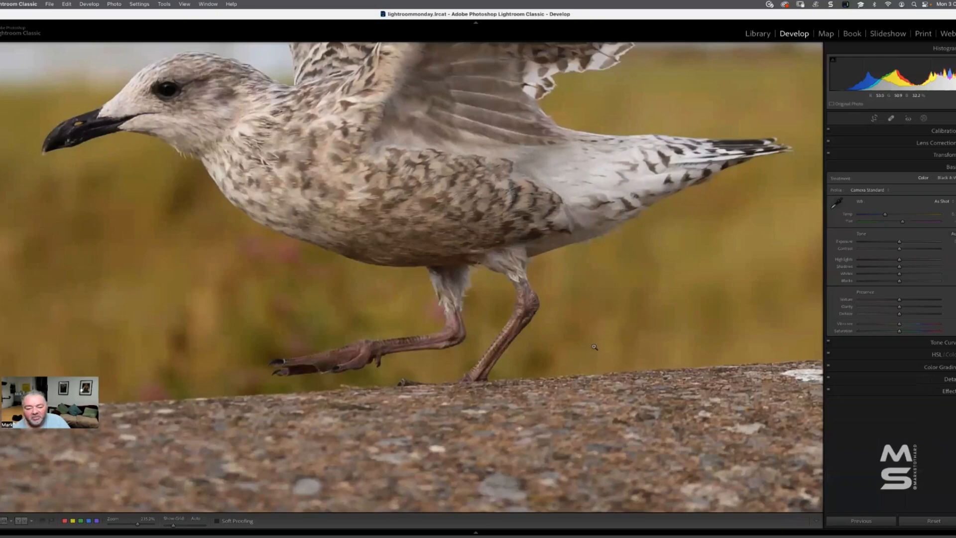
left_click(594, 348)
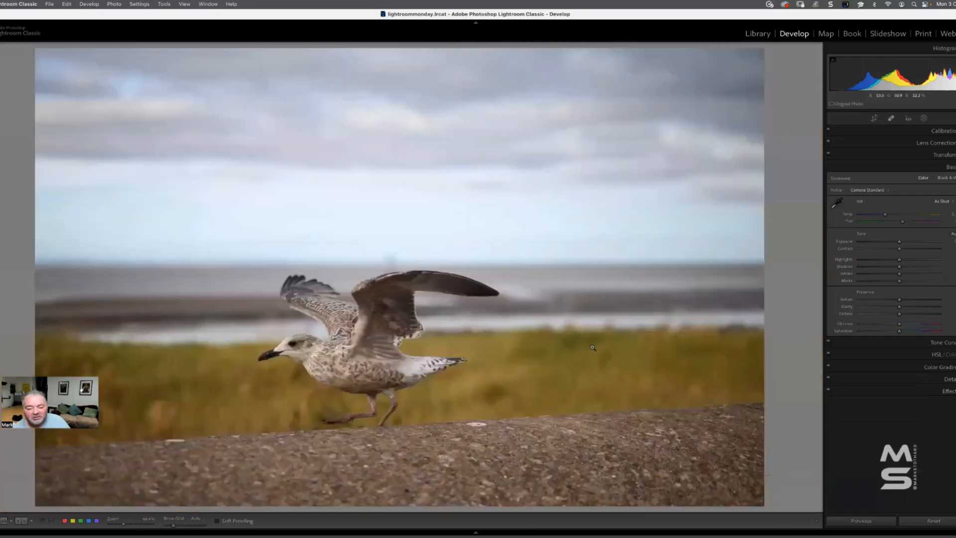
Duplicate and invert the gull mask, hide the mask overlay, and slightly lower the inverted mask's exposure
left_click(924, 118)
left_click(792, 74)
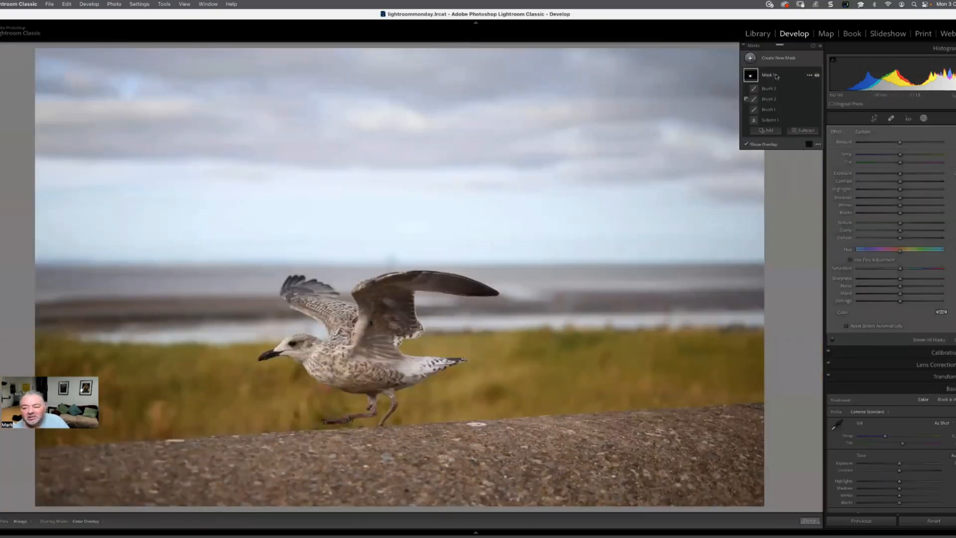
left_click(810, 77)
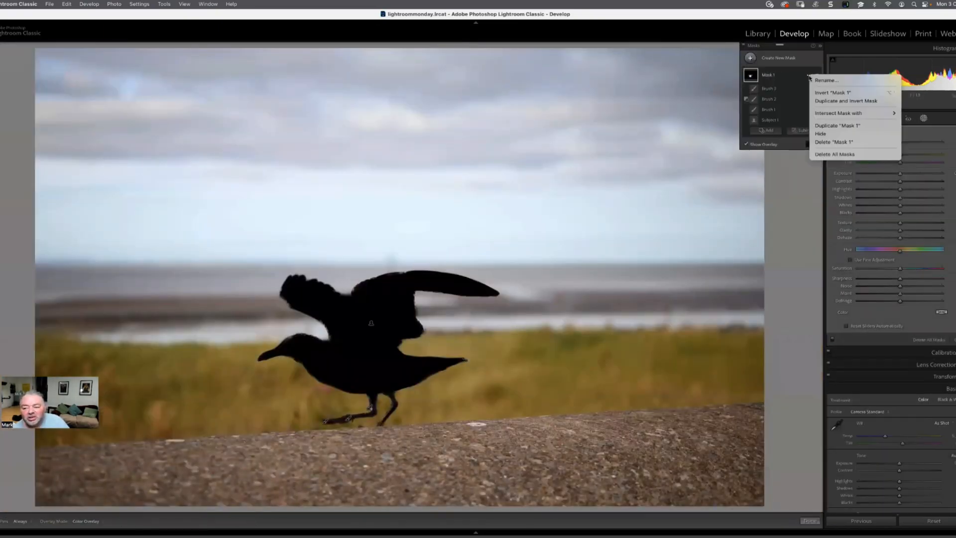
left_click(829, 101)
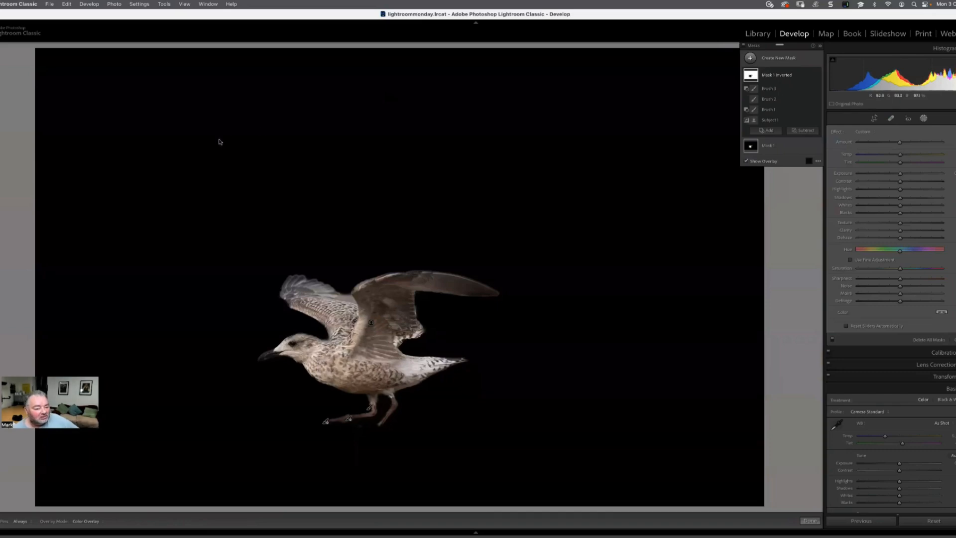
left_click(767, 162)
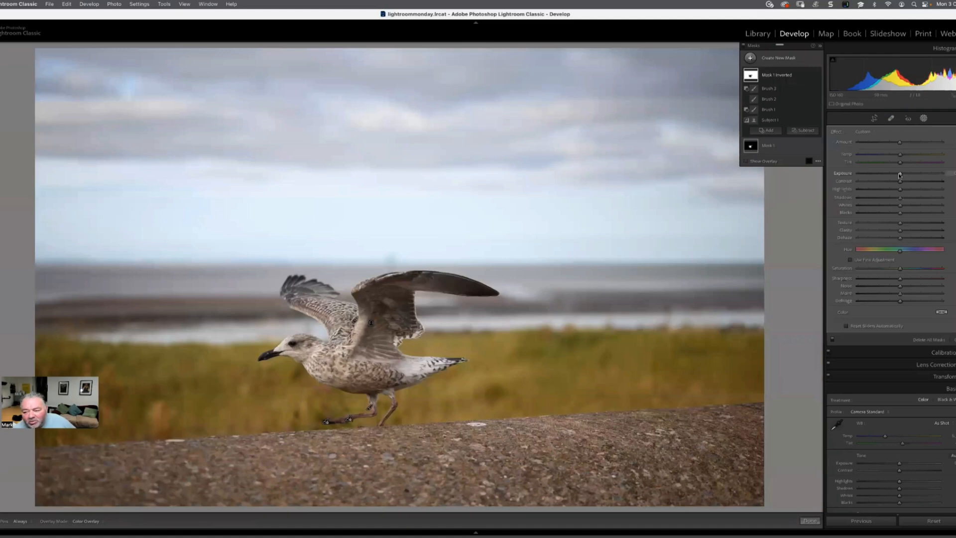
left_click_drag(900, 175, 896, 176)
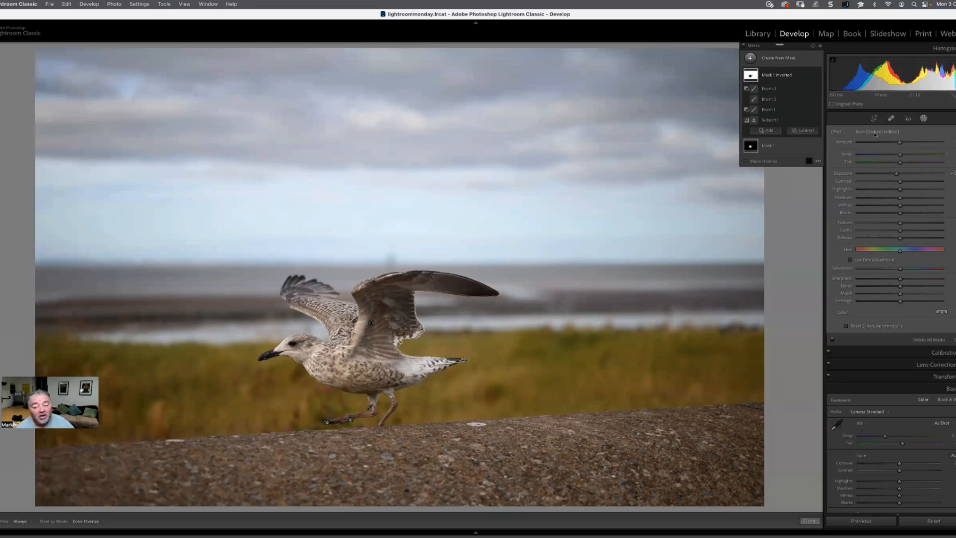
Rename the inverted mask as Background and the original gull mask as Bird
double_click(777, 76)
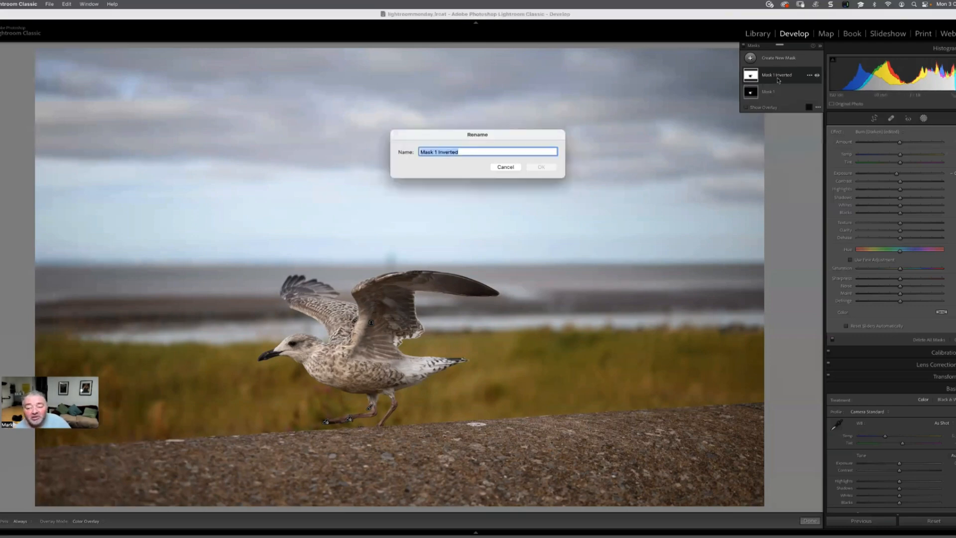
type("BACK")
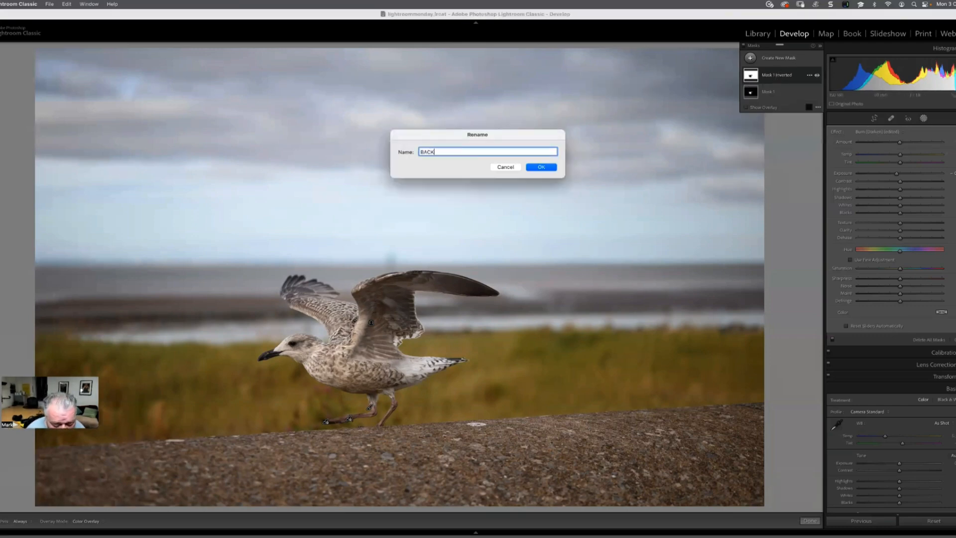
type("GROUNBD")
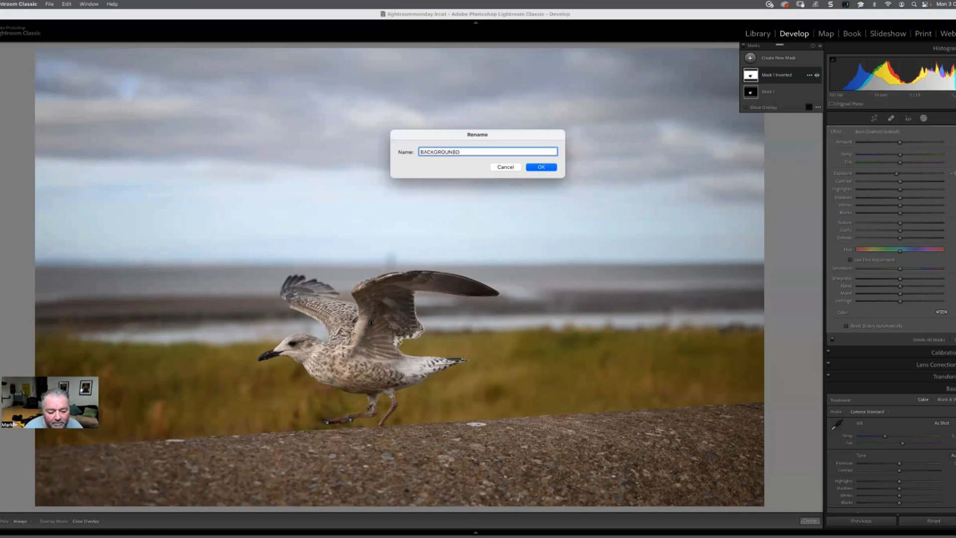
key("super+a")
type("B")
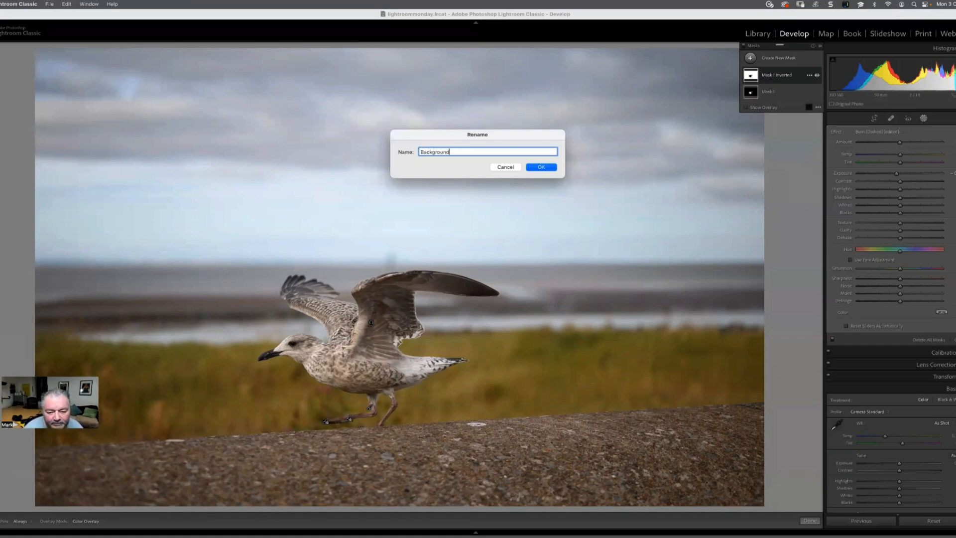
key("Return")
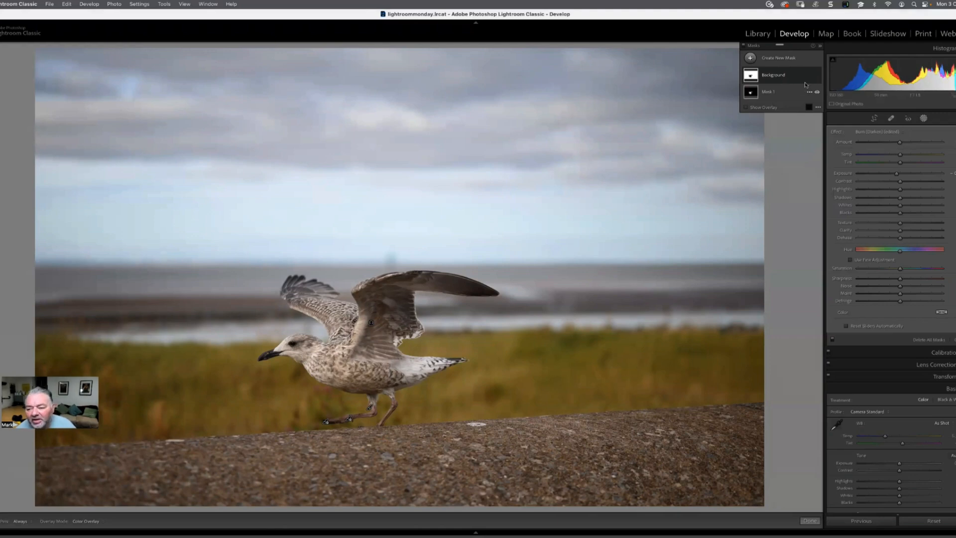
double_click(766, 92)
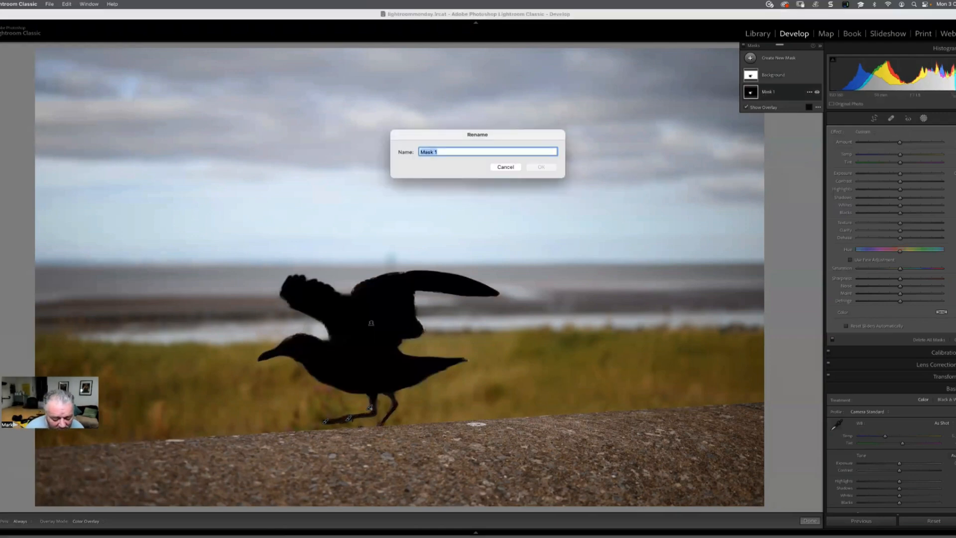
type("Bird")
key("Return")
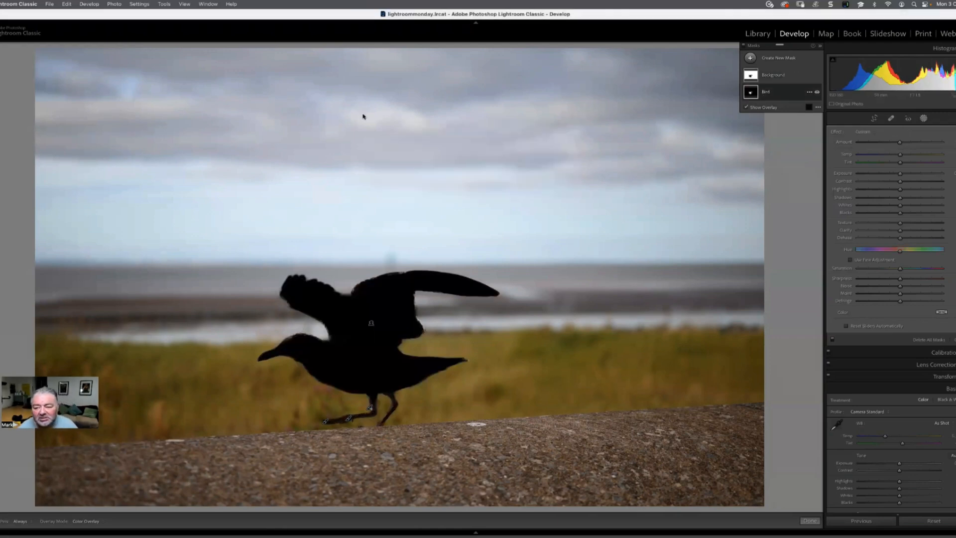
Slightly raise the exposure, shadows, texture, saturation and sharpness of the Bird mask
left_click(777, 93)
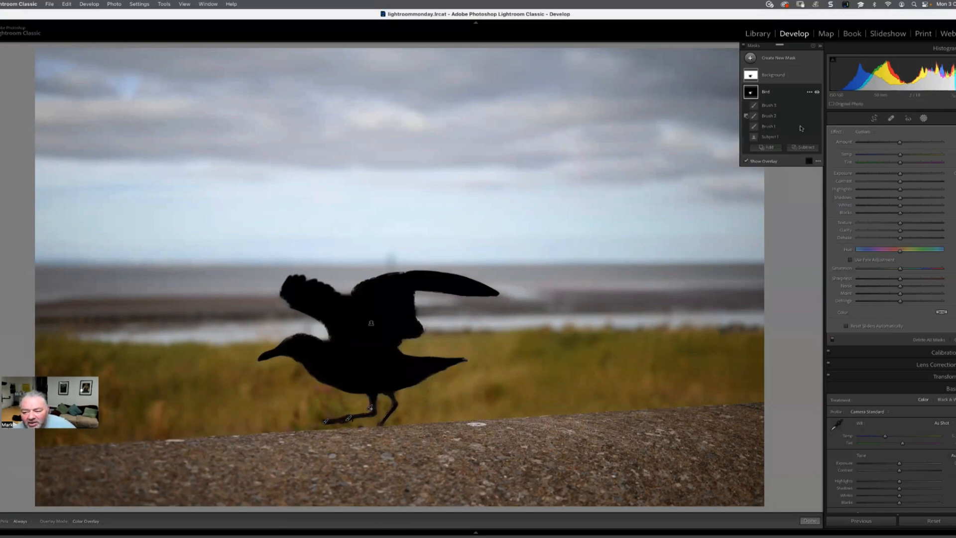
left_click(900, 174)
left_click_drag(901, 175, 904, 174)
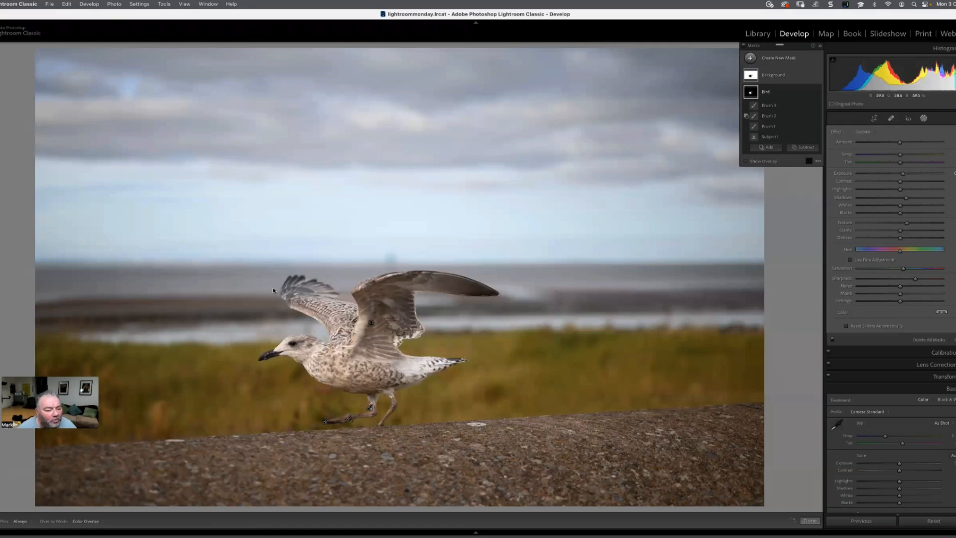
Lower the highlights and texture of the Background mask, and close the masking tool
left_click(772, 75)
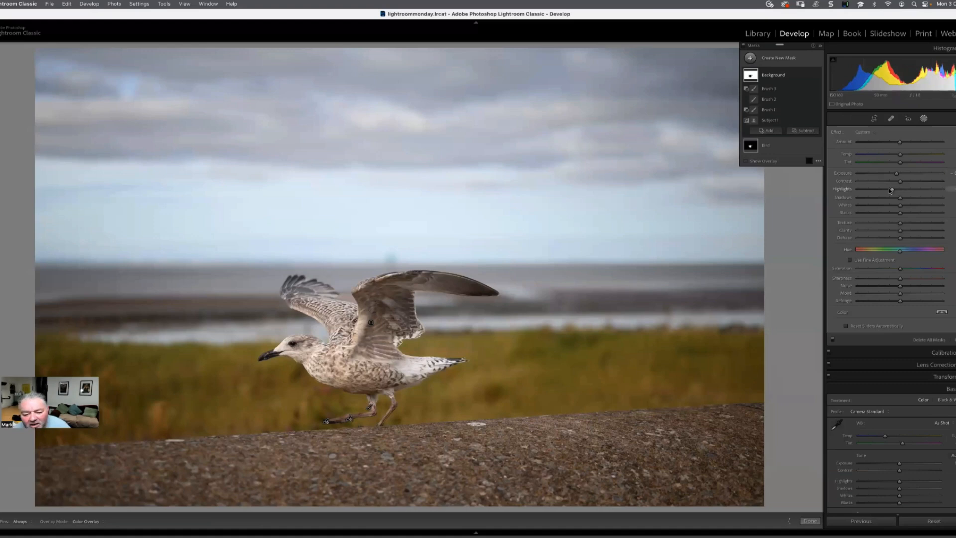
left_click_drag(891, 189, 887, 190)
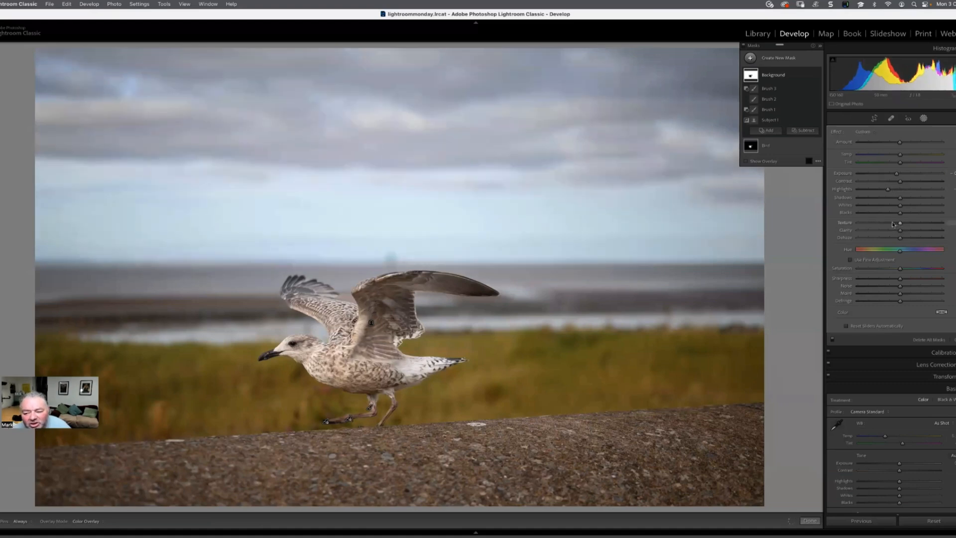
left_click_drag(890, 222, 888, 223)
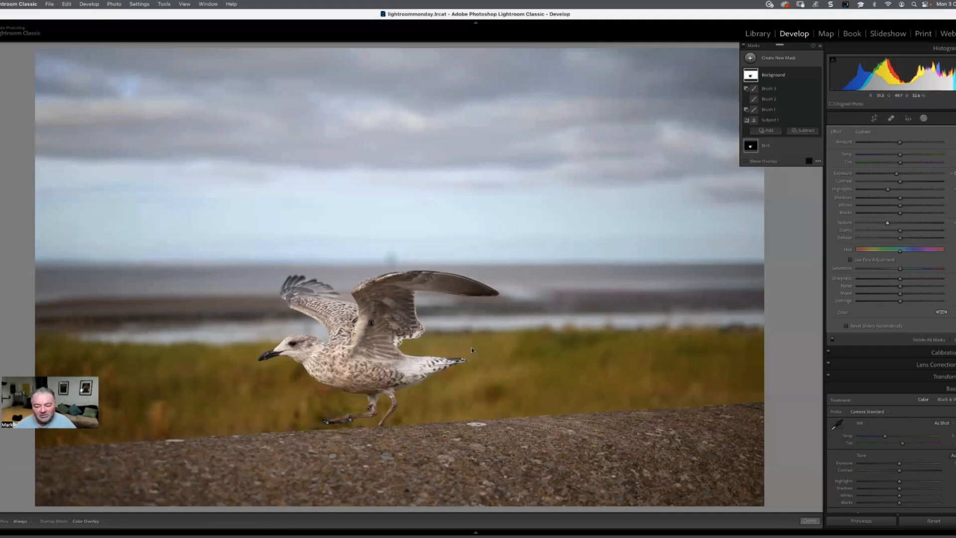
left_click(954, 340)
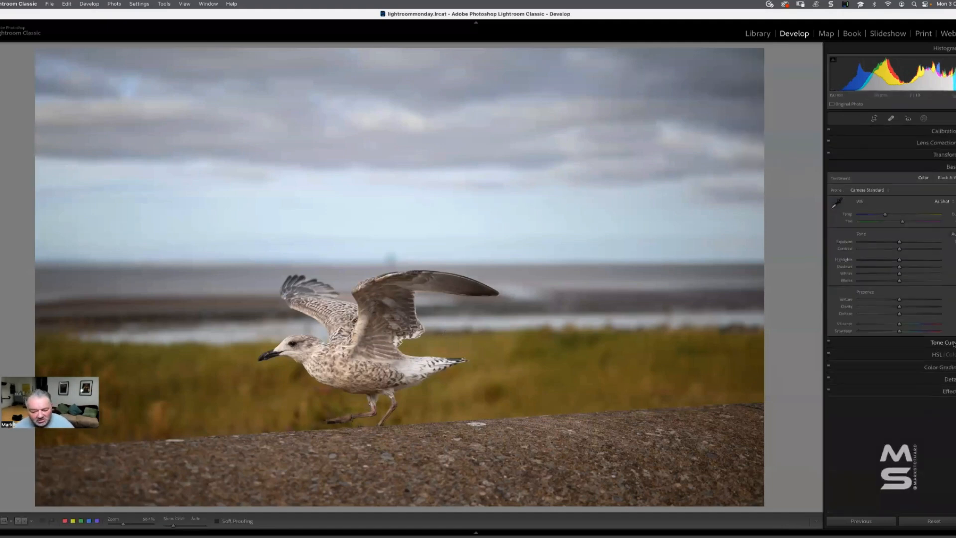
Compare the gull photo before and after side by side, and return to the single-photo view
left_click(4, 521)
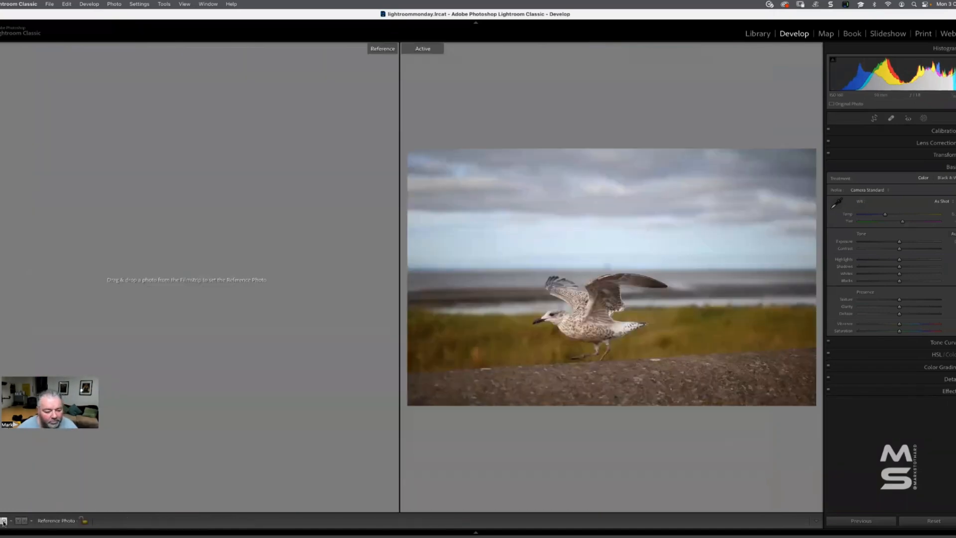
left_click(21, 521)
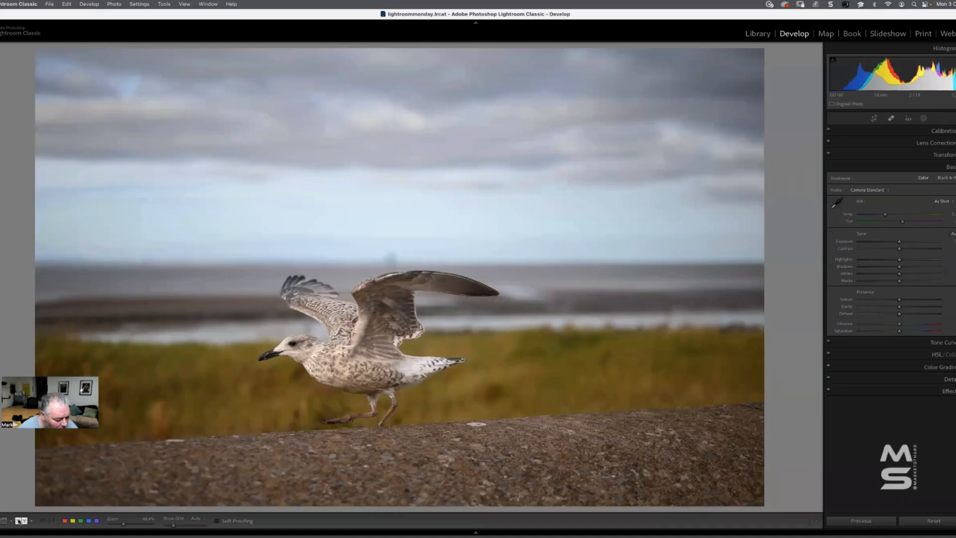
left_click(13, 522)
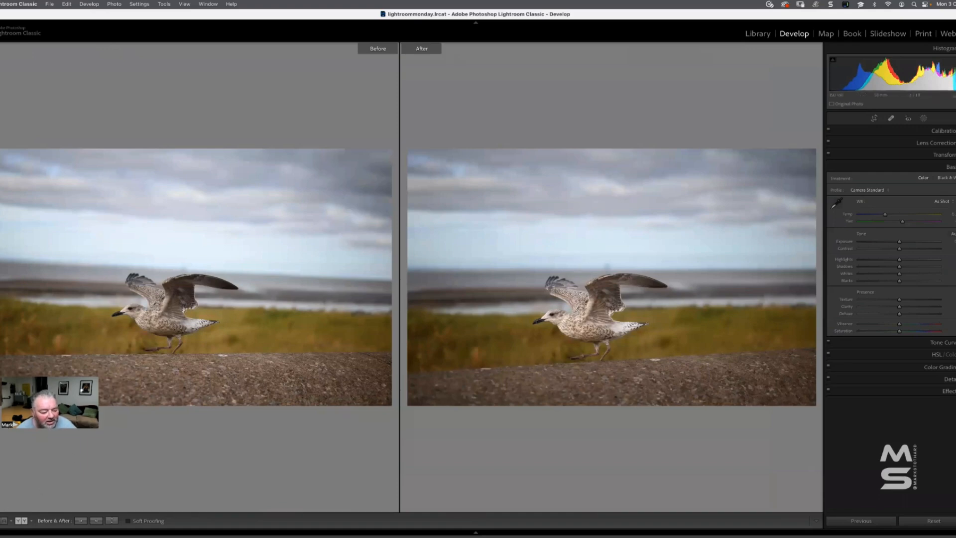
left_click(4, 521)
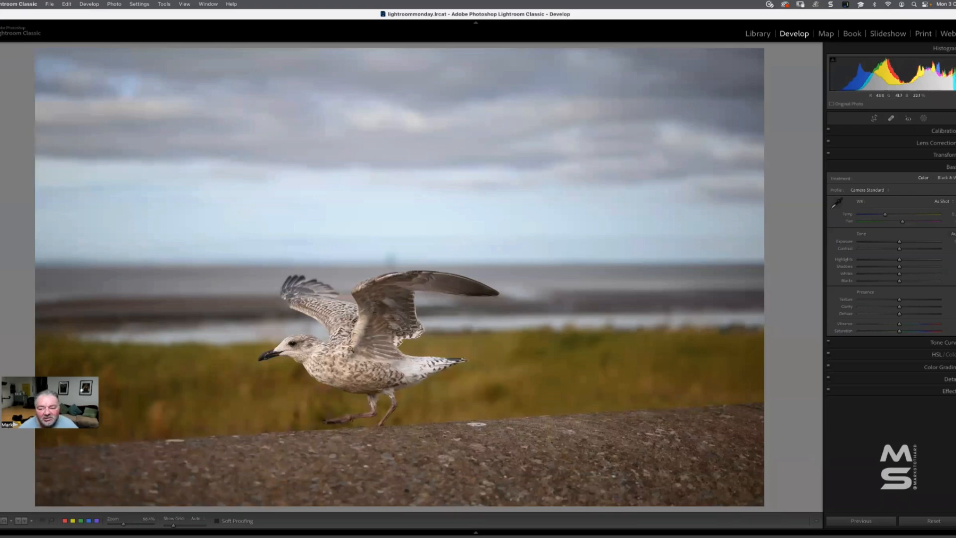
Change the gull photo's profile to Nikon Z 5 in the Profile Browser
left_click(865, 190)
left_click(867, 259)
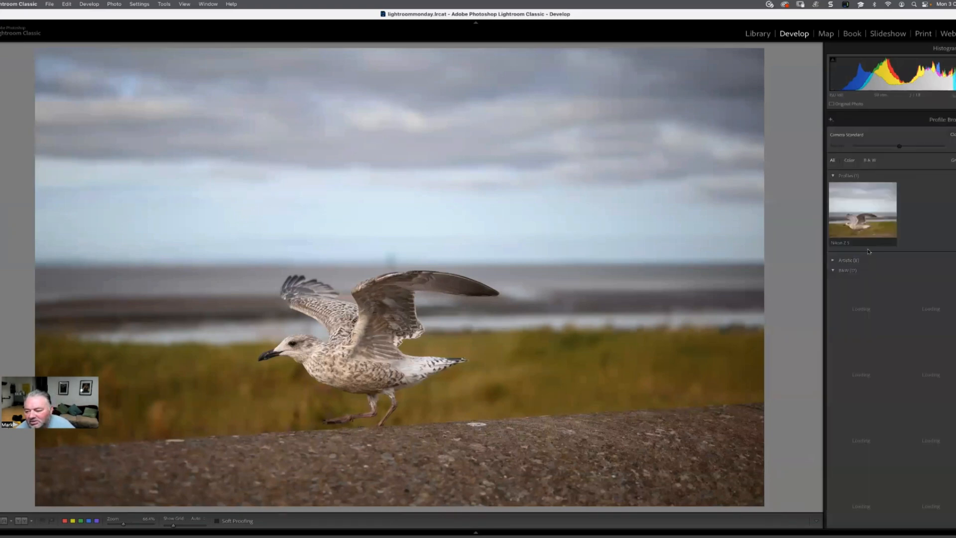
left_click(867, 239)
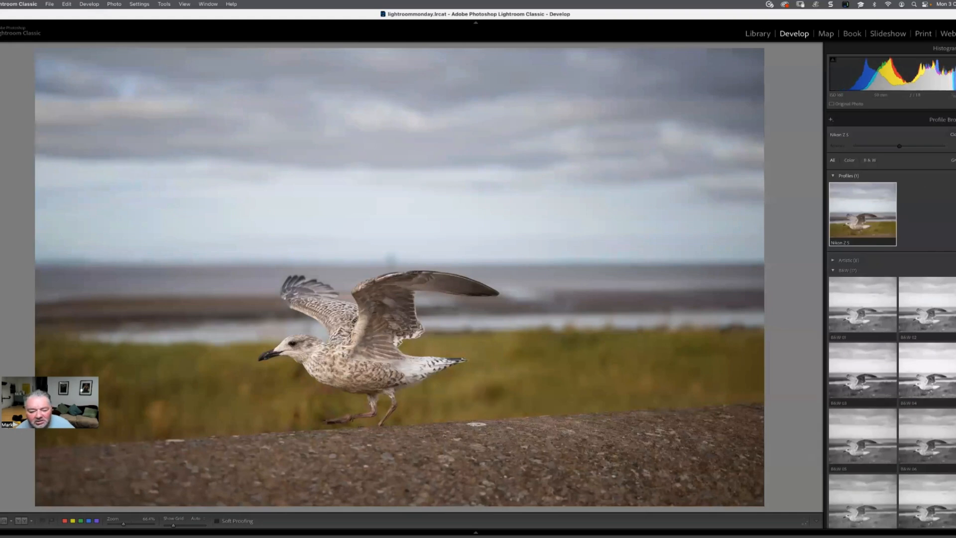
left_click(951, 134)
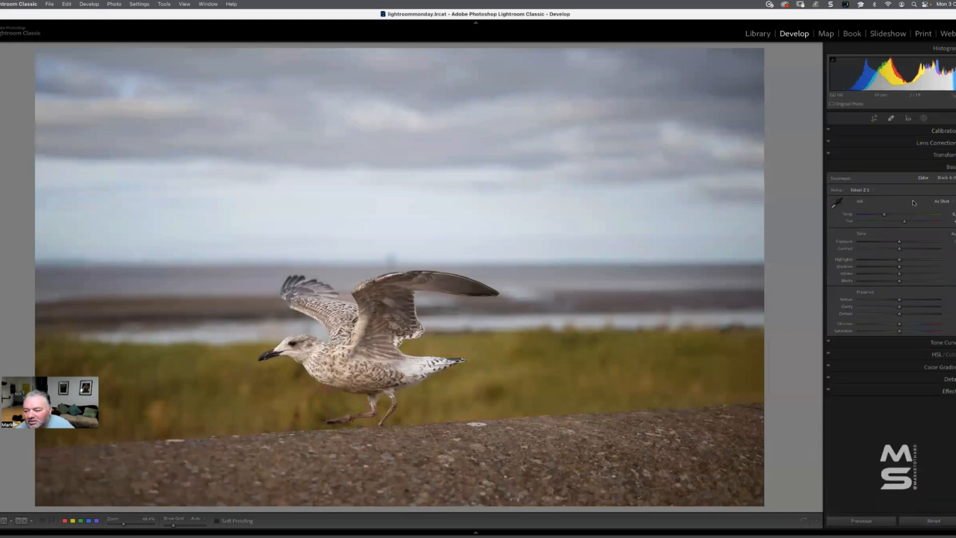
Lower the Background mask's exposure a little more, and slightly raise the Bird mask's clarity and dehaze
left_click(924, 118)
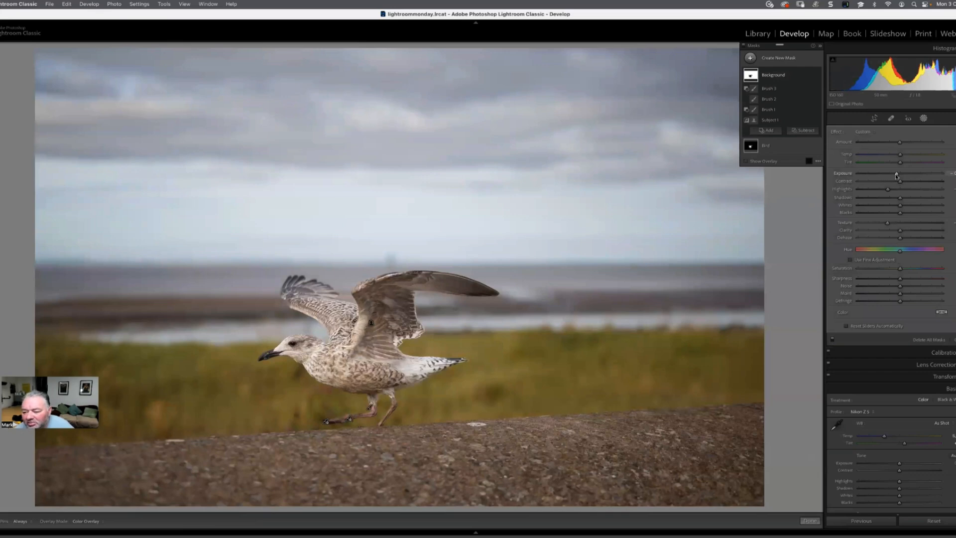
left_click_drag(896, 176, 895, 176)
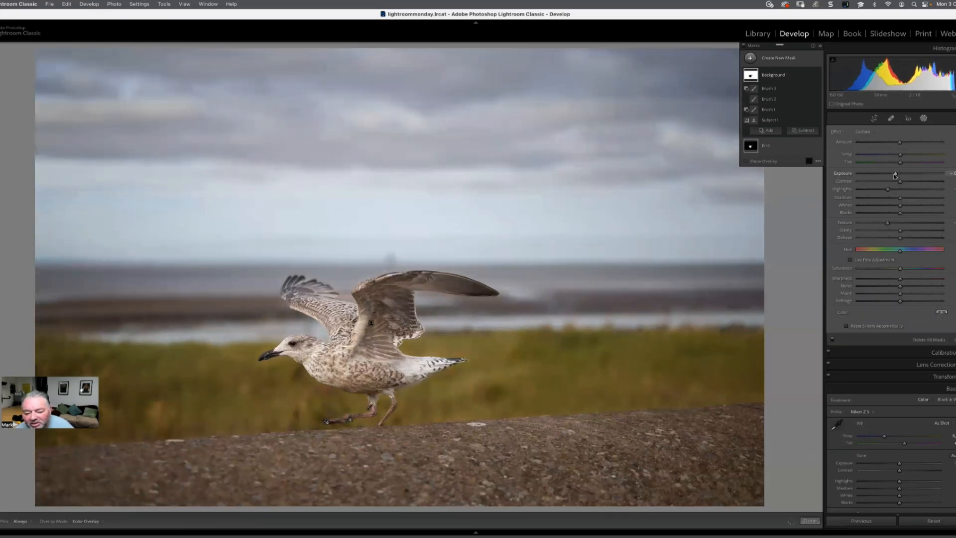
left_click(786, 146)
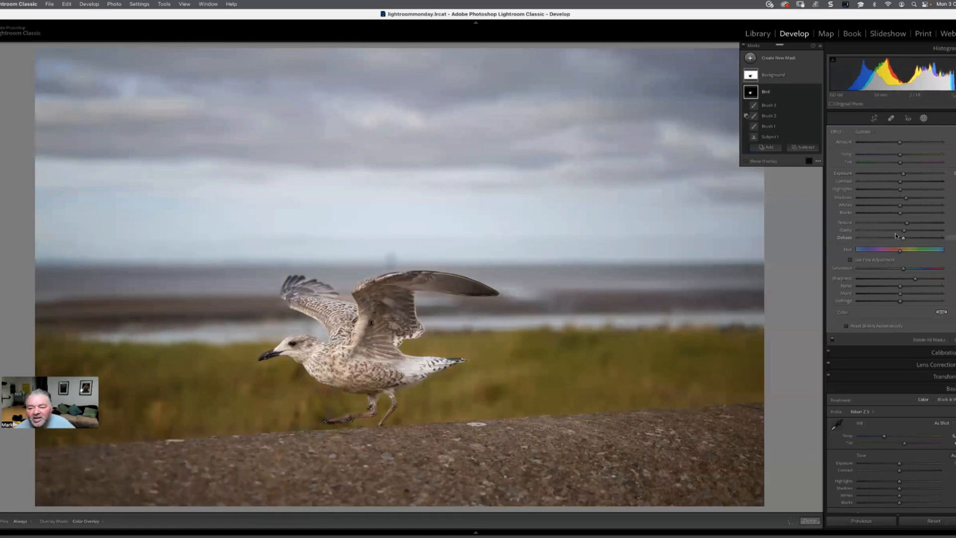
Create a radial gradient mask as a wide ellipse around the gull, about three quarters of the photo's width
left_click(751, 59)
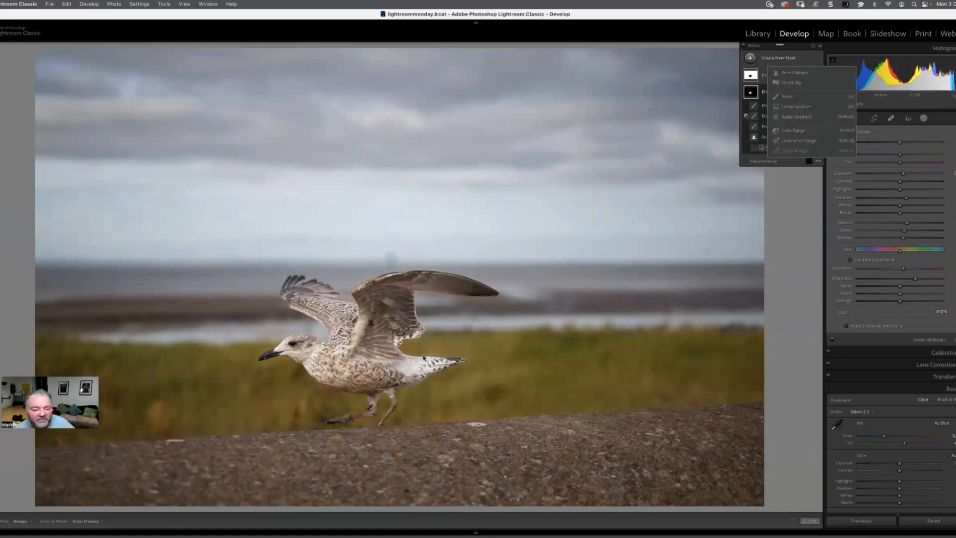
left_click(796, 116)
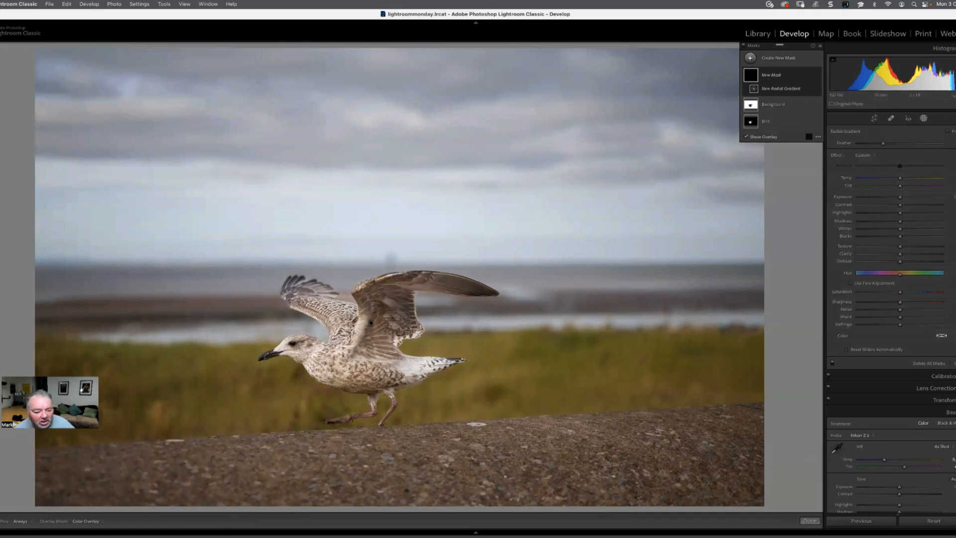
left_click_drag(371, 323, 615, 477)
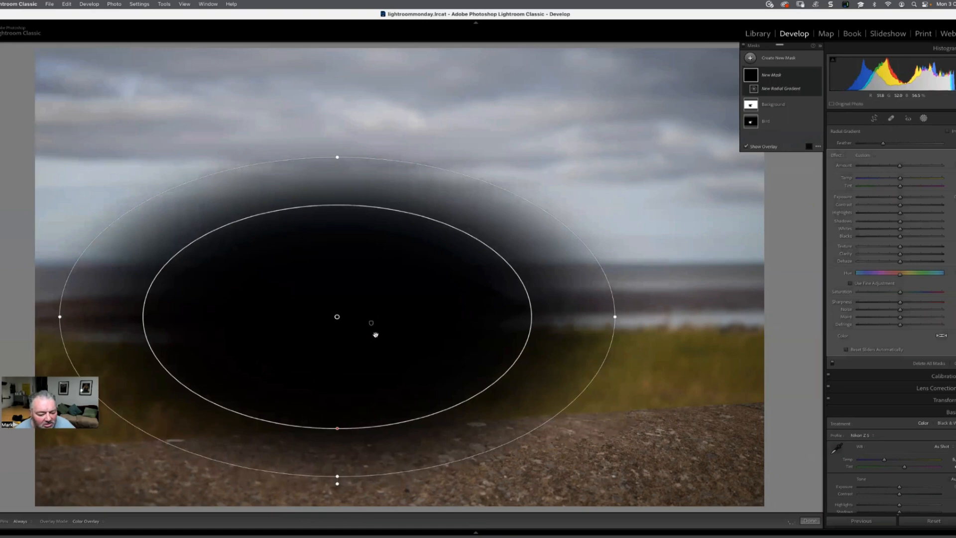
Move the radial gradient ellipse so it is centred on the gull's body, with the mask overlay hidden
left_click_drag(376, 334, 384, 337)
left_click(761, 149)
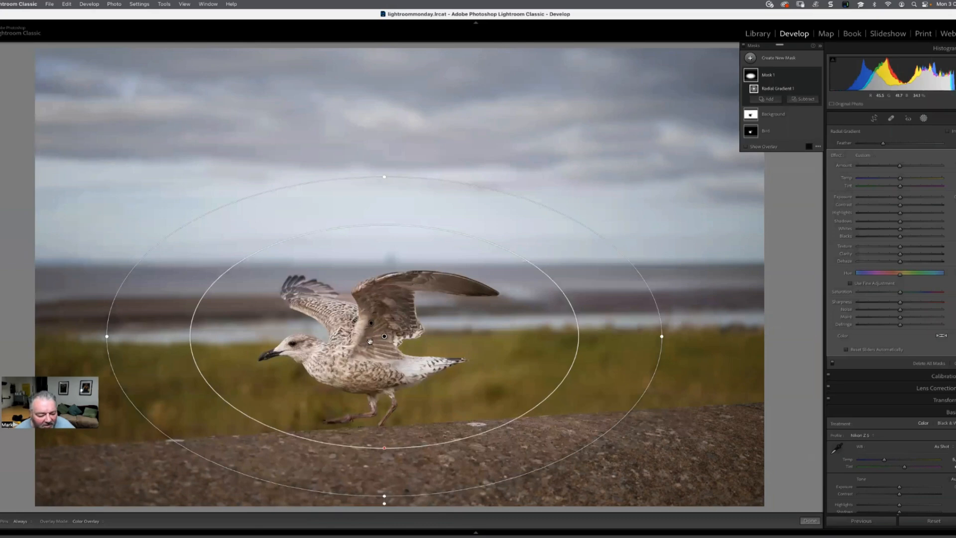
mouse_move(384, 337)
left_mouse_down()
mouse_move(371, 340)
mouse_move(373, 332)
left_mouse_up()
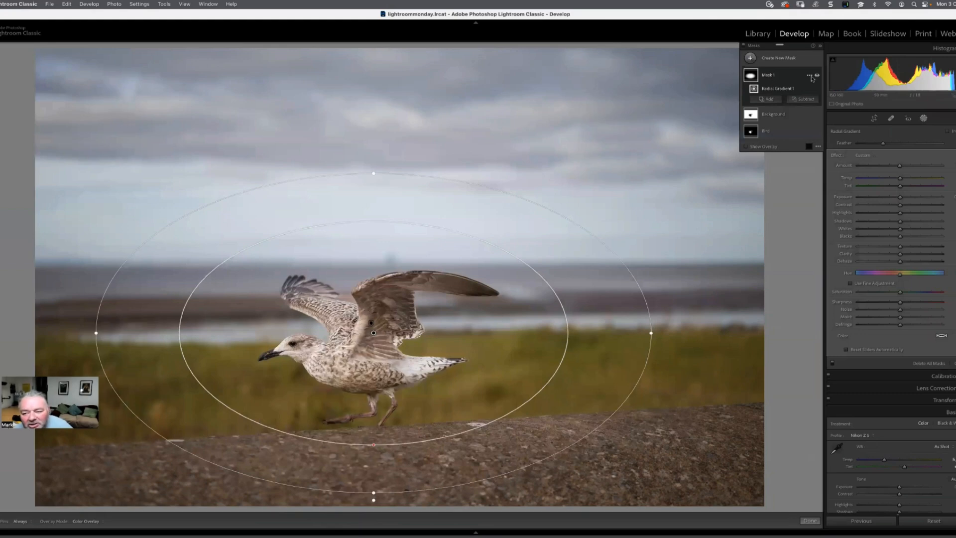
Invert Mask 1 so it covers the area outside the ellipse, and slightly lower its exposure, highlights and texture
left_click(809, 76)
left_click(808, 81)
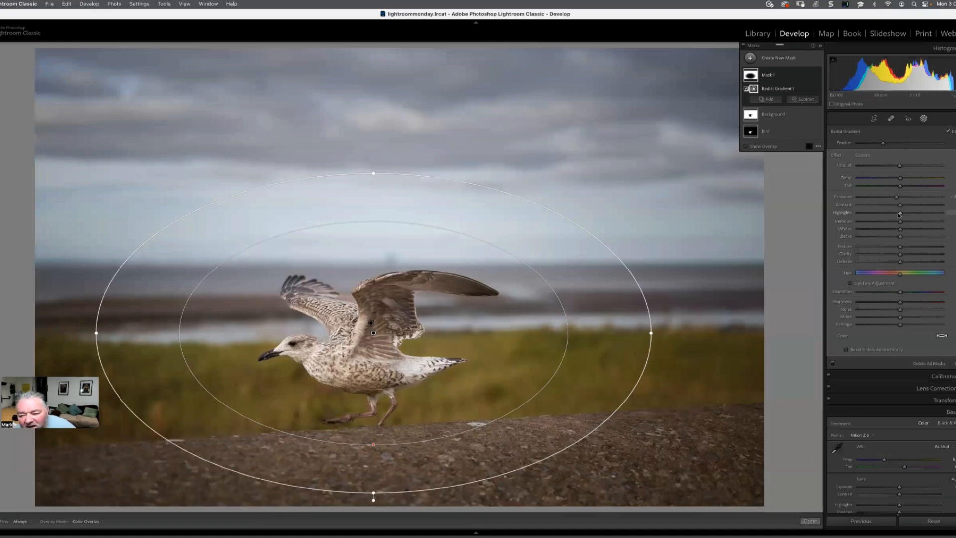
left_click_drag(900, 214, 895, 215)
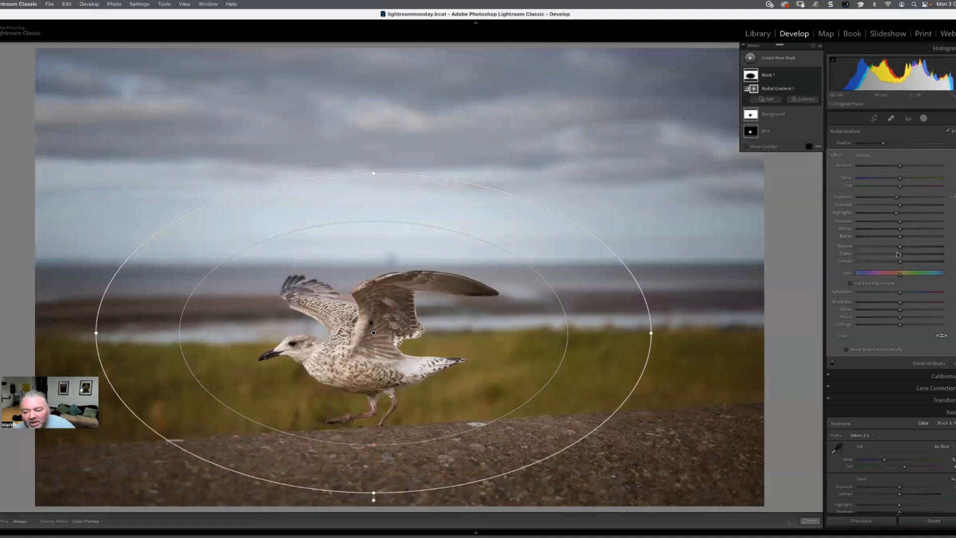
left_click_drag(901, 248, 895, 248)
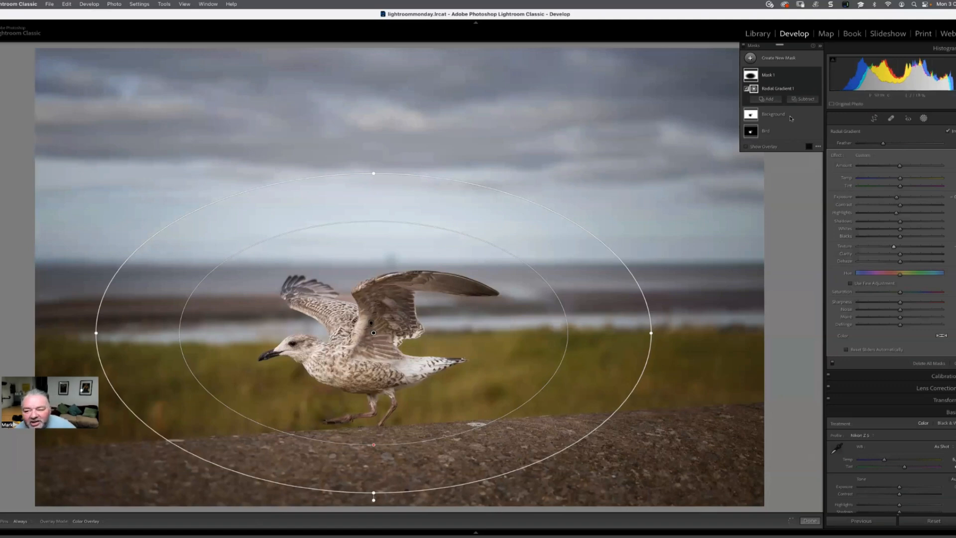
left_click(810, 76)
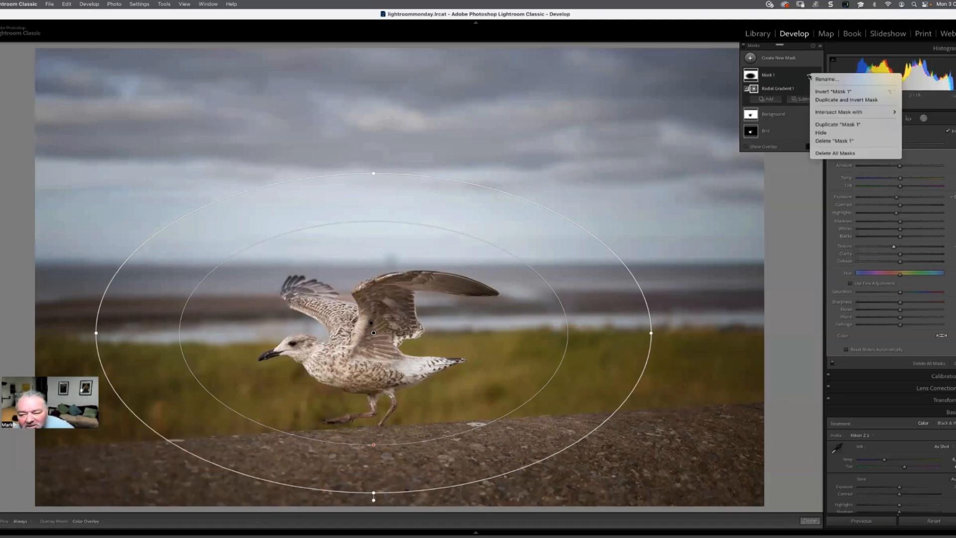
left_click(832, 125)
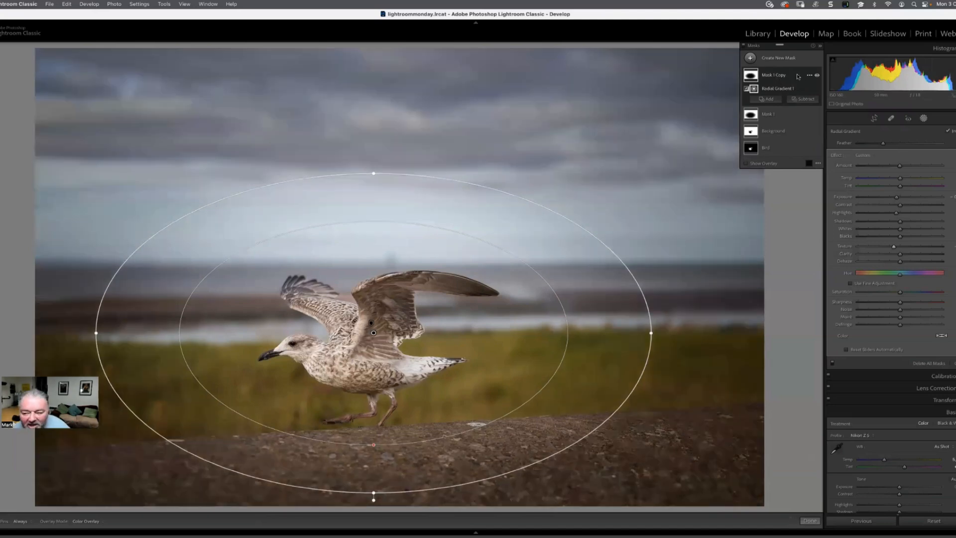
key("super+z")
Duplicate and invert Mask 1, and increase the feather of the inverted copy's radial gradient
left_click(810, 75)
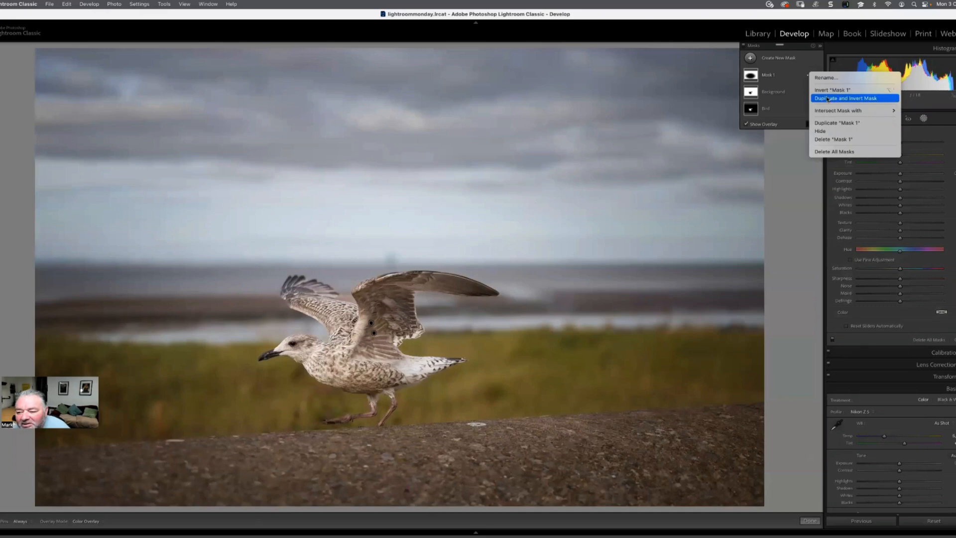
left_click(826, 99)
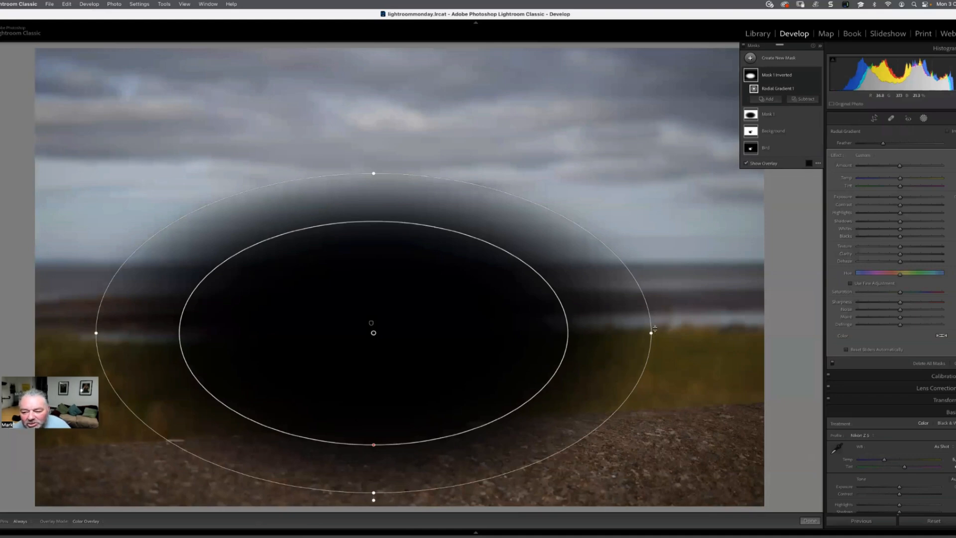
left_click_drag(884, 144, 897, 145)
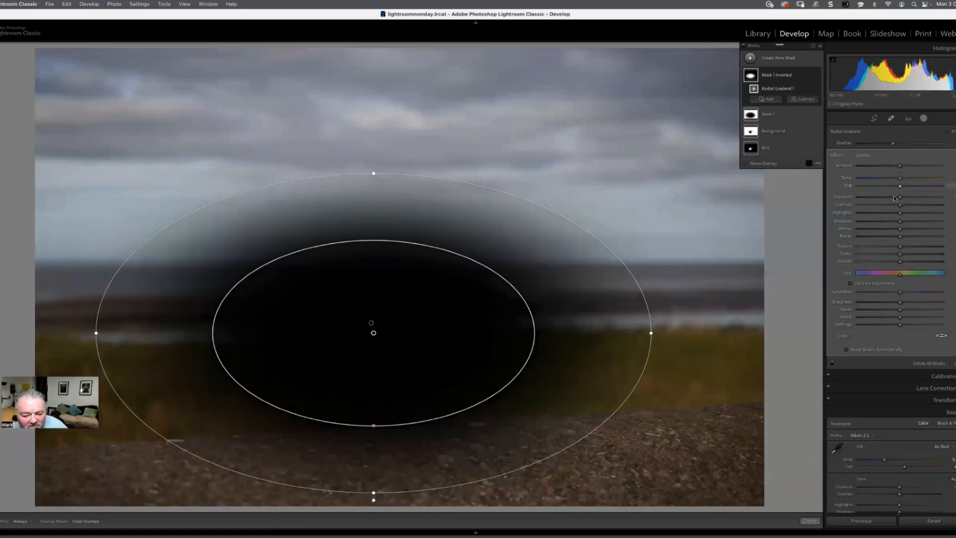
Slightly raise the saturation and sharpness of the Mask 1 Inverted mask and finish masking
key("o")
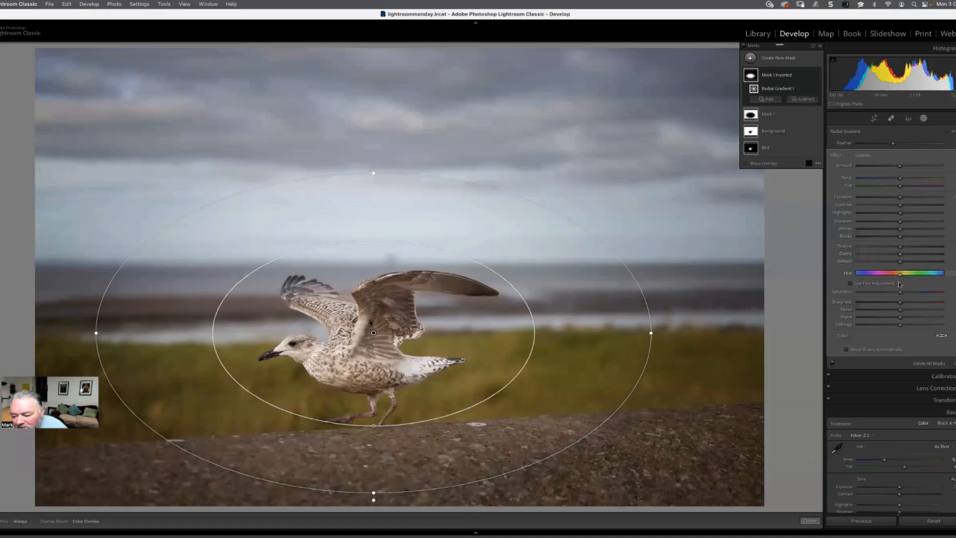
left_click_drag(901, 294, 912, 303)
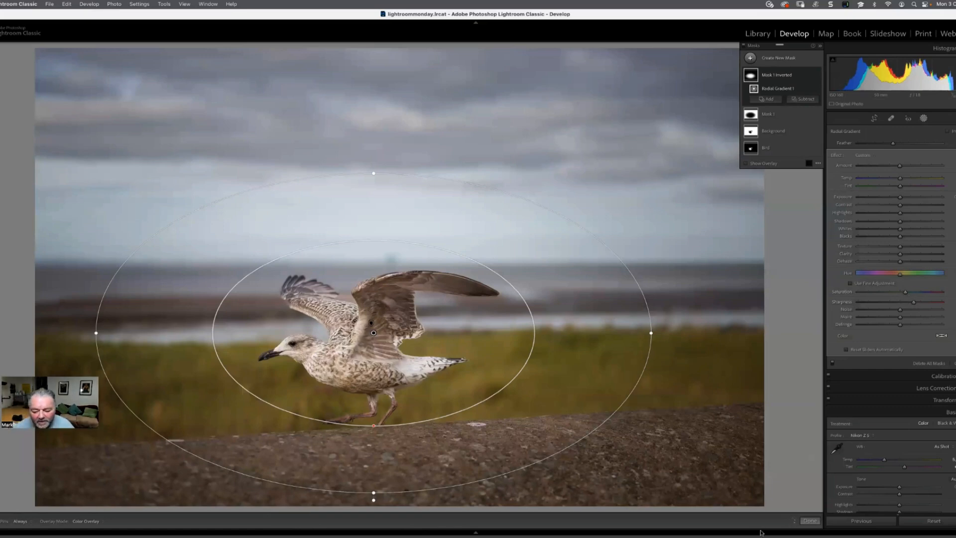
left_click(810, 521)
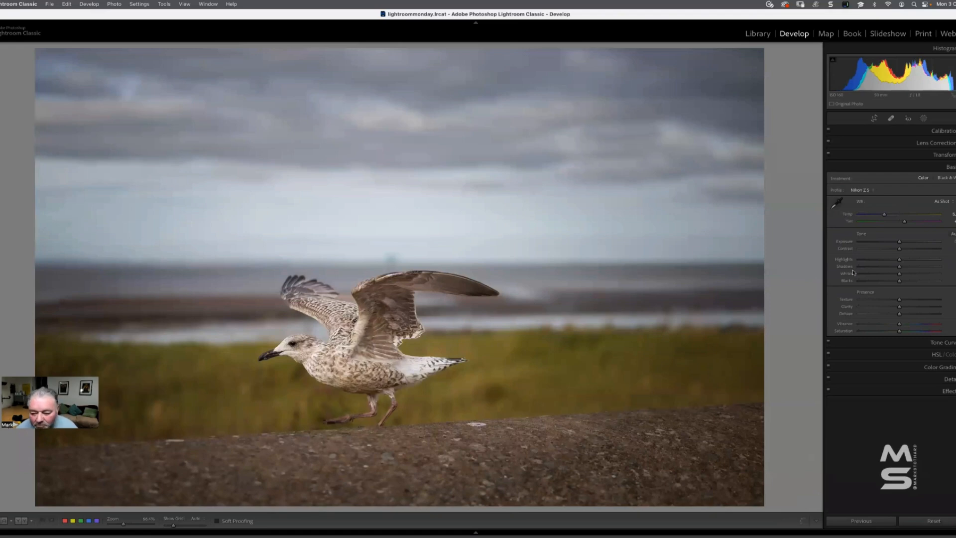
Compare the masked gull photo with its original side by side, and return to the single-photo view
left_click(22, 521)
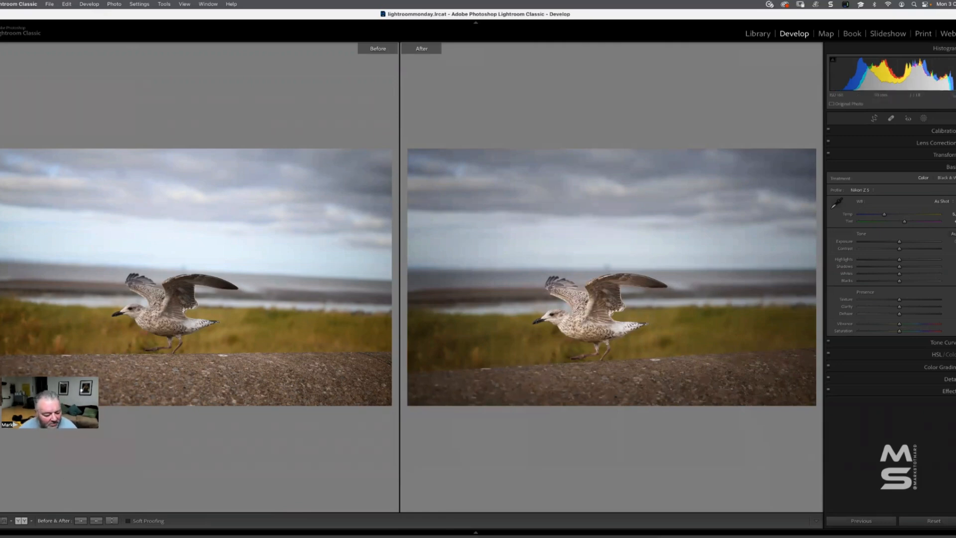
left_click(4, 520)
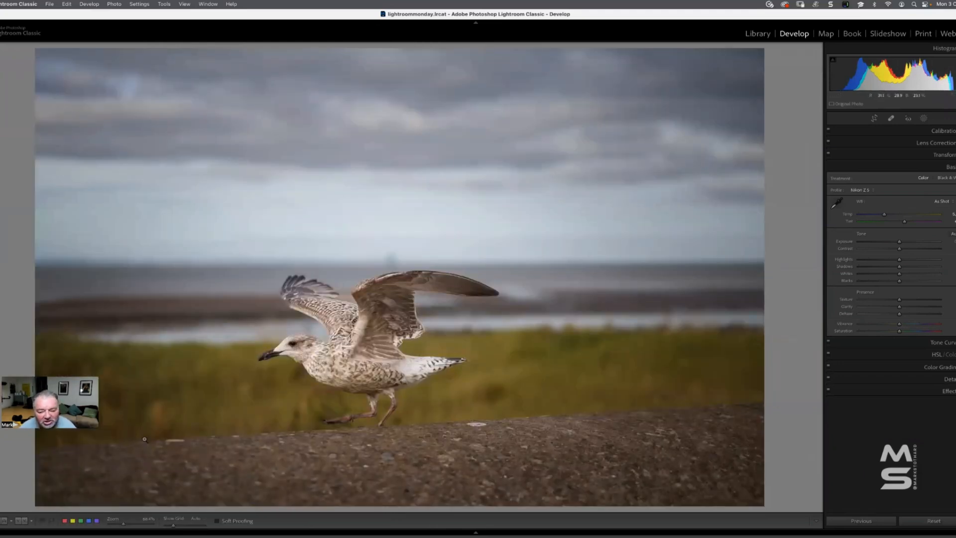
Create a new brush mask on the gull photo and raise its sharpness
left_click(909, 120)
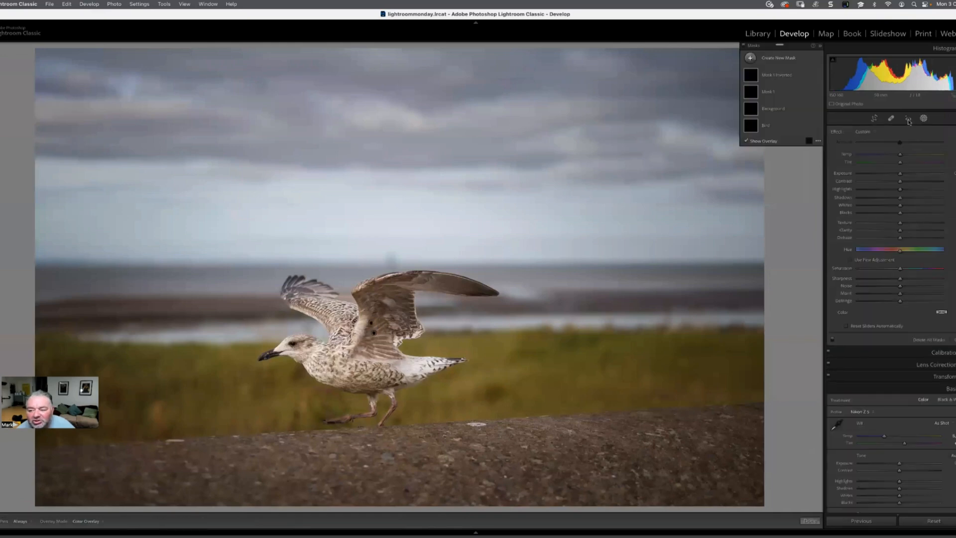
left_click(751, 60)
left_click(796, 97)
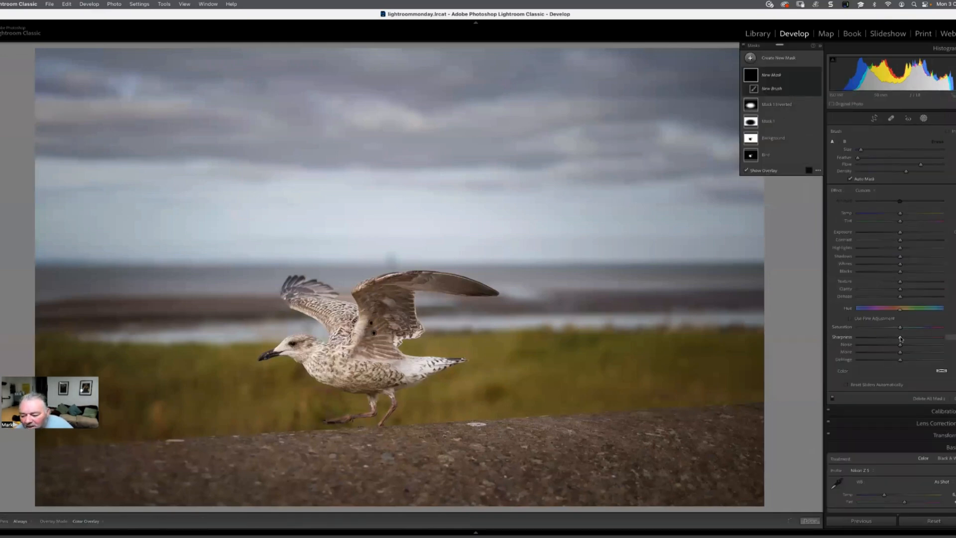
left_click_drag(900, 339, 915, 338)
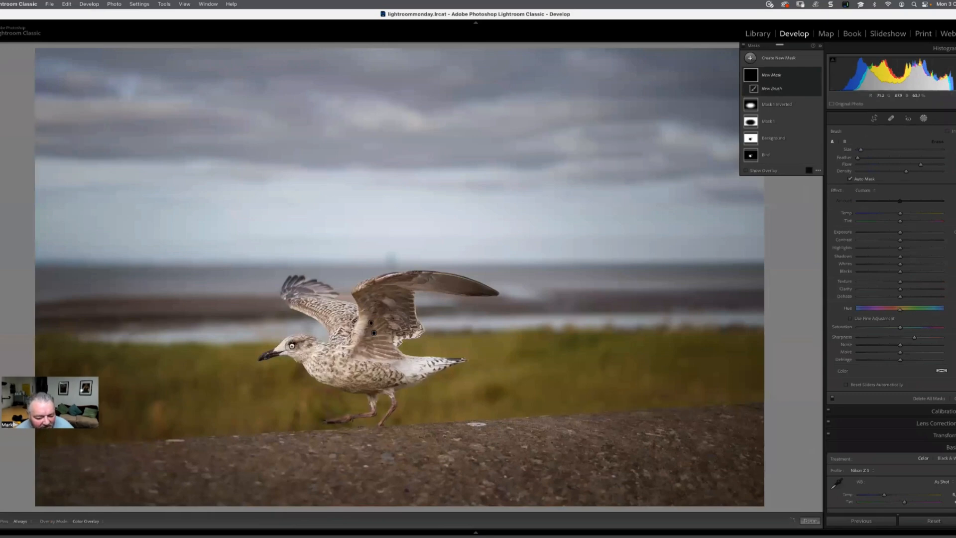
key("h")
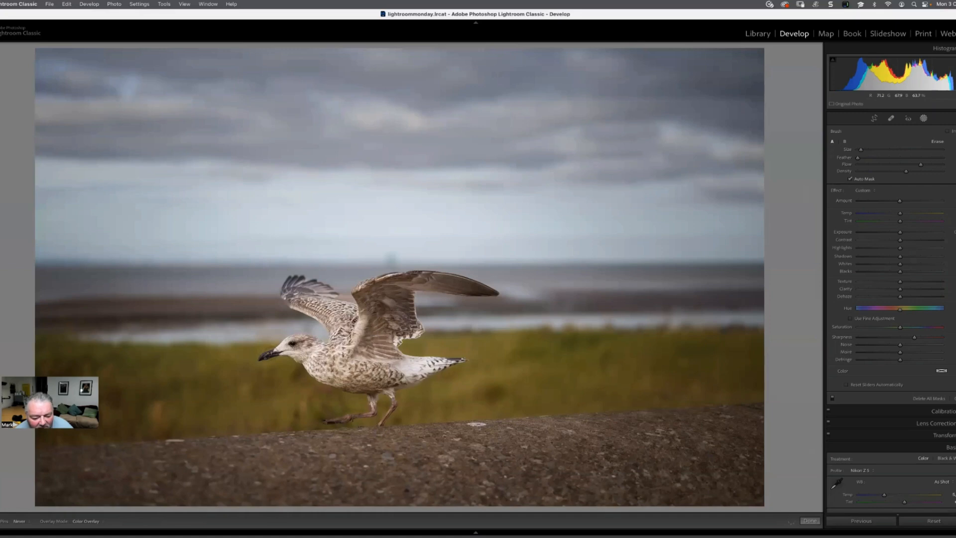
key("h")
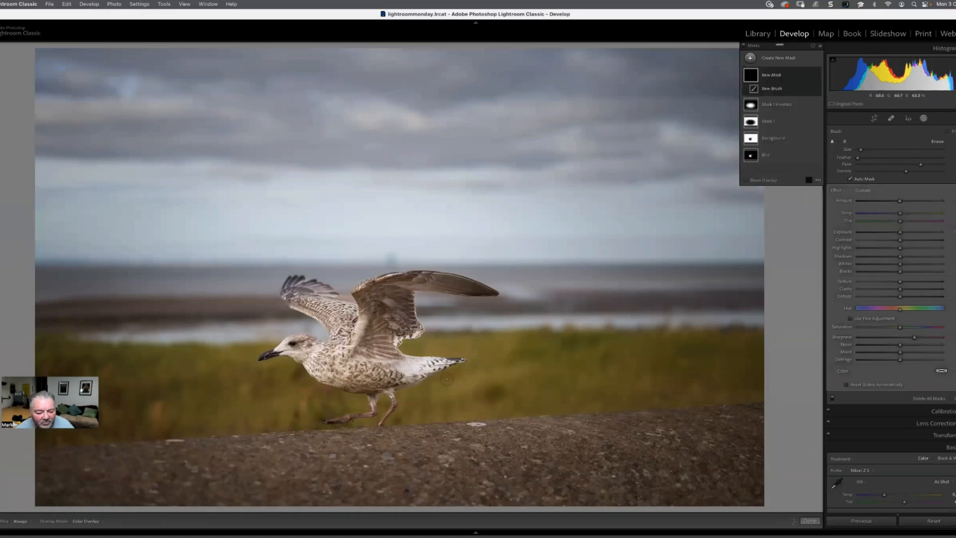
Paint the brush mask over the gull's head, body and wings with the overlay shown, and raise its sharpness a little more
left_click(767, 180)
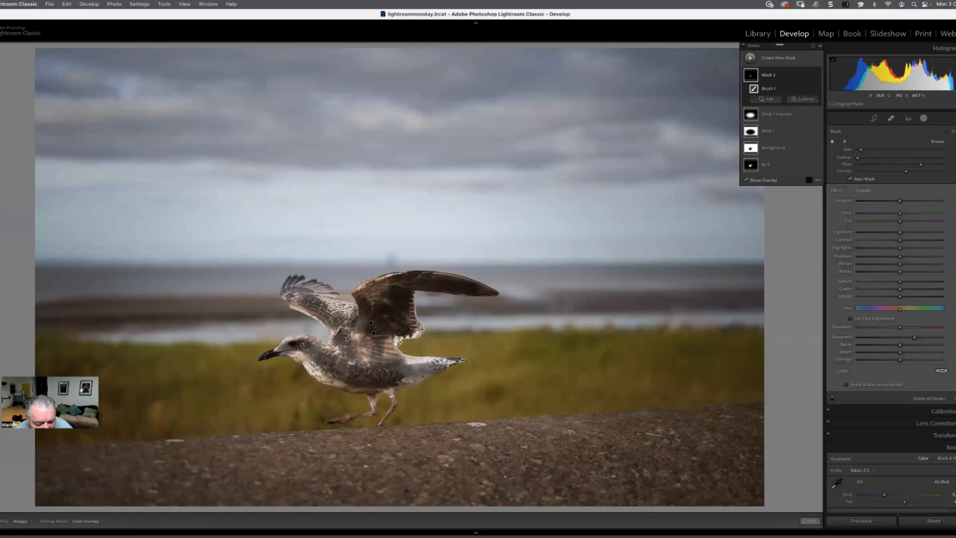
key("h")
mouse_move(379, 385)
left_mouse_down()
mouse_move(404, 386)
mouse_move(418, 370)
mouse_move(353, 352)
mouse_move(355, 336)
mouse_move(309, 361)
mouse_move(322, 378)
mouse_move(286, 340)
mouse_move(309, 338)
left_mouse_up()
key("h")
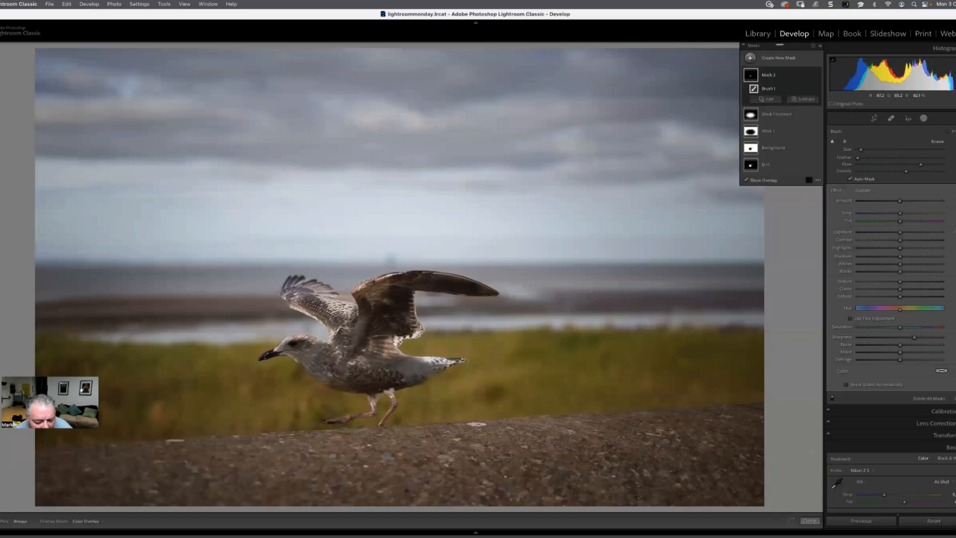
mouse_move(394, 345)
left_mouse_down()
mouse_move(399, 356)
mouse_move(389, 352)
mouse_move(410, 354)
left_mouse_up()
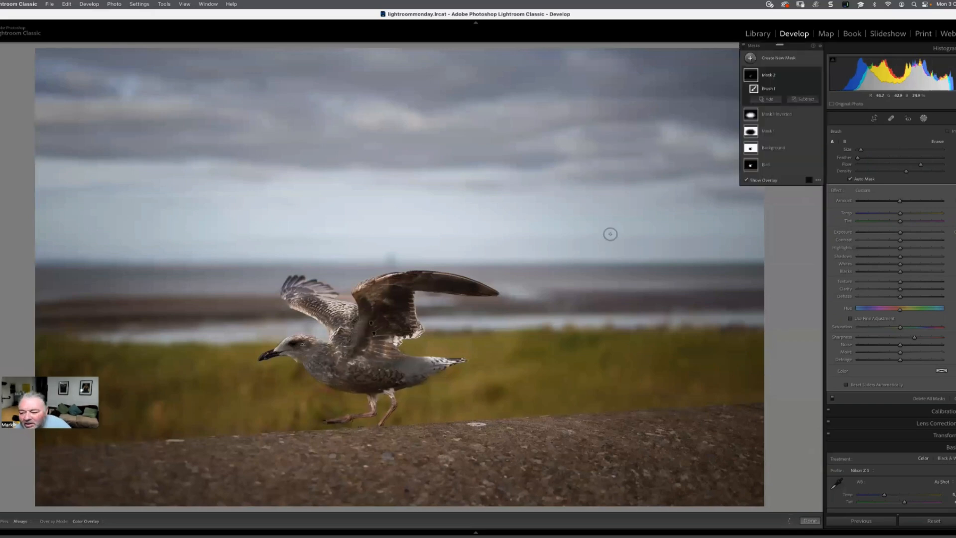
left_click_drag(915, 338, 920, 338)
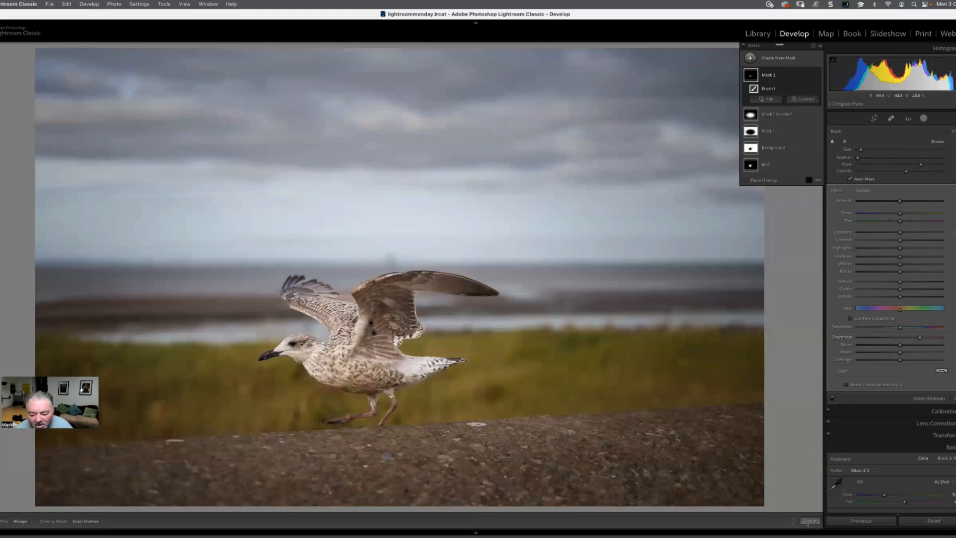
left_click(811, 521)
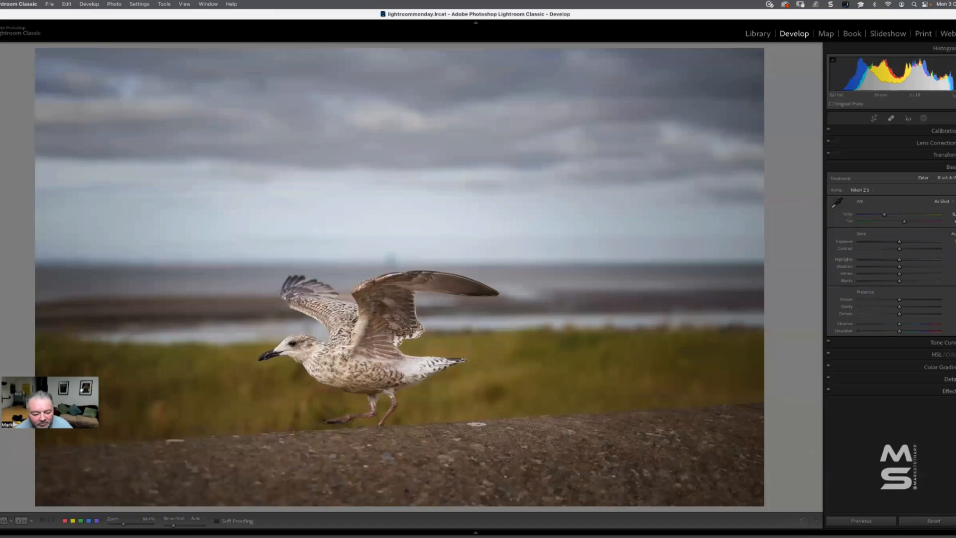
Examine the gull's head and feather detail up close, and return to the full photo
left_click_drag(310, 344, 403, 324)
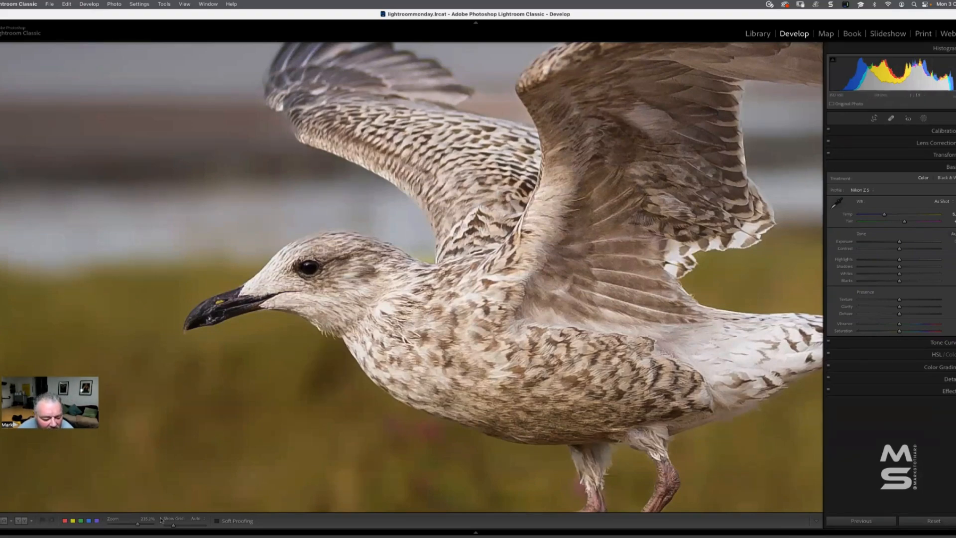
left_click_drag(138, 524, 131, 527)
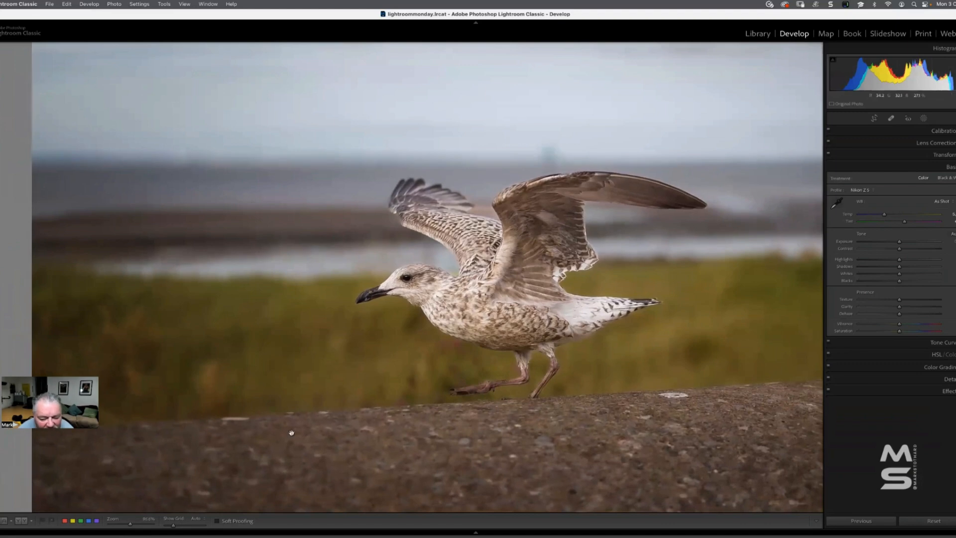
left_click_drag(451, 309, 340, 318)
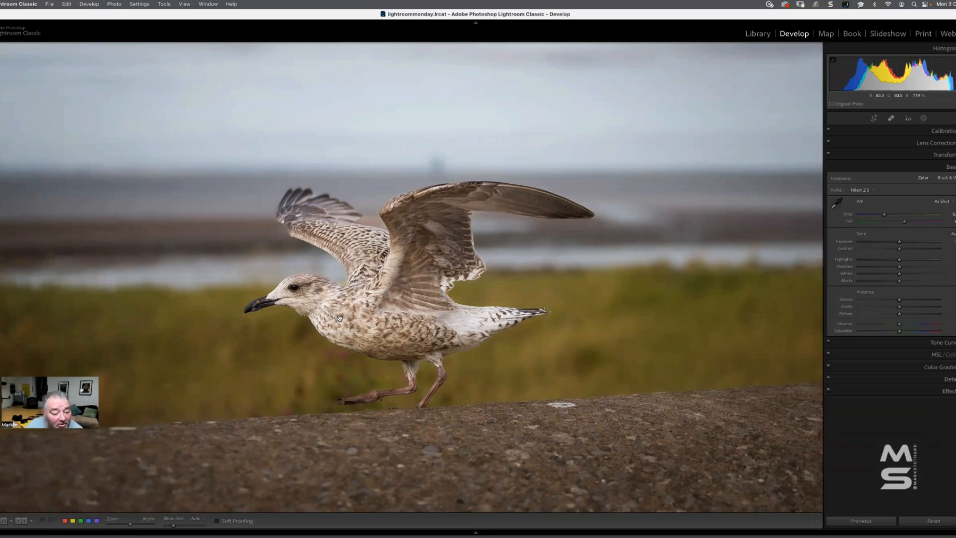
left_click(340, 318)
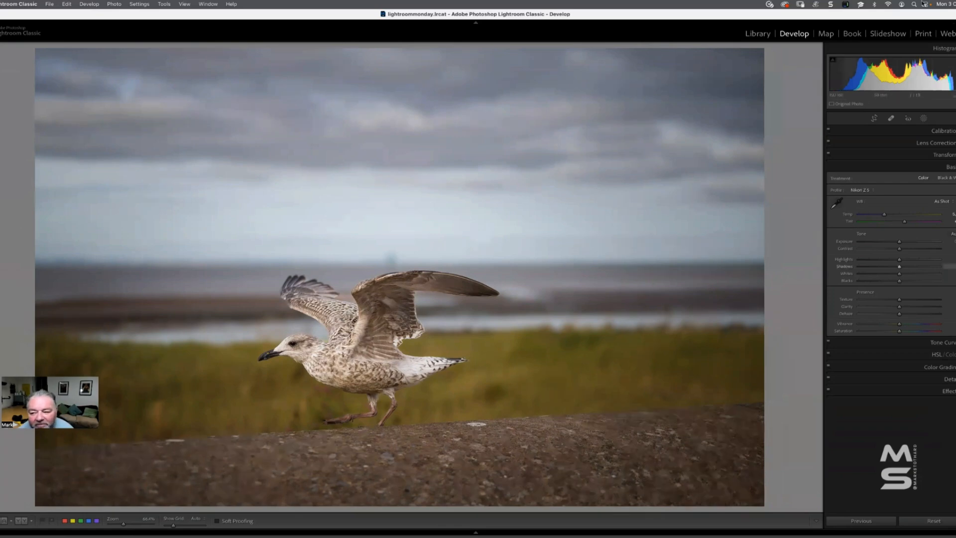
Create a linear gradient mask rising from the photo's bottom edge over the stone wall, tilted to follow the wall's slope
left_click(923, 118)
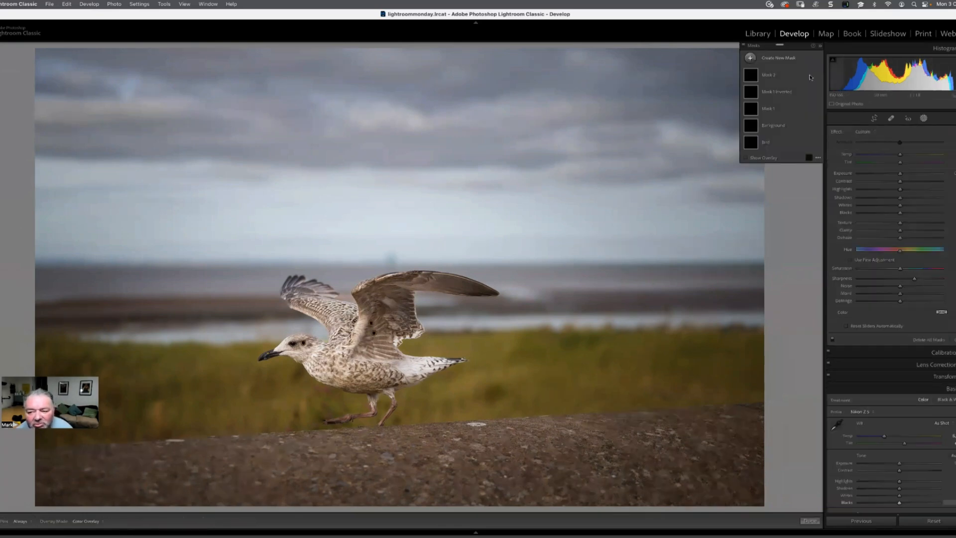
left_click(778, 58)
left_click(796, 106)
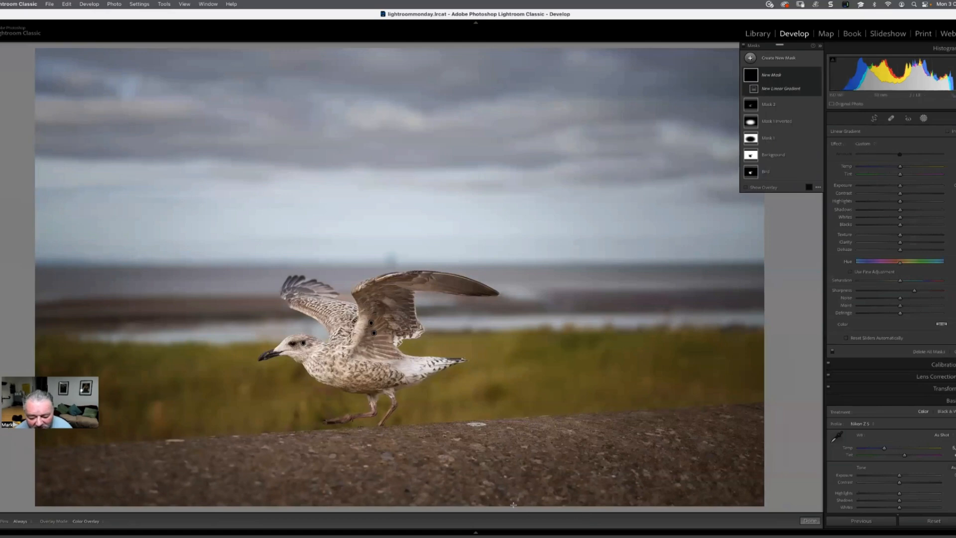
left_click_drag(518, 487, 502, 378)
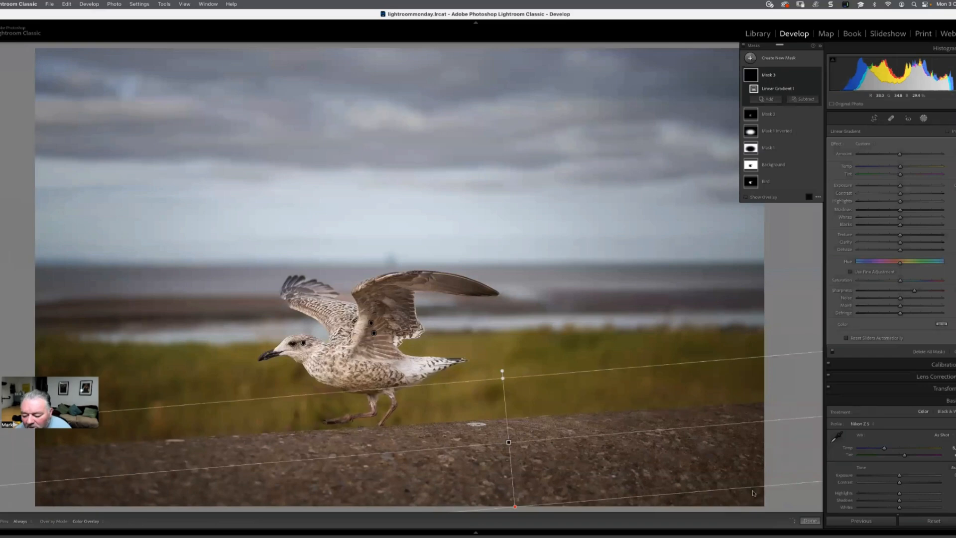
left_click_drag(784, 485, 781, 502)
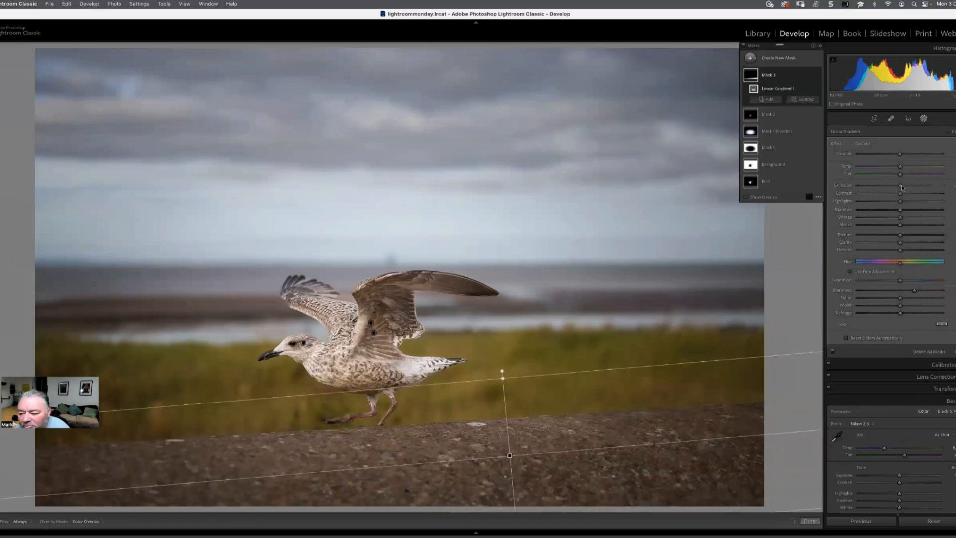
Lower the wall gradient's exposure, texture, clarity and dehaze slightly, shift the gradient a little upward, and finish masking
left_click_drag(899, 186, 893, 187)
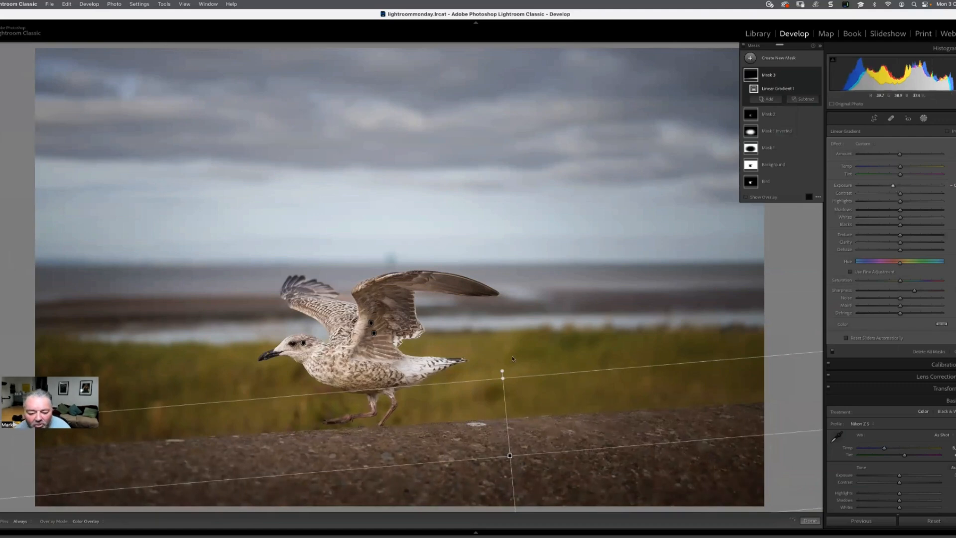
left_click_drag(520, 368, 520, 361)
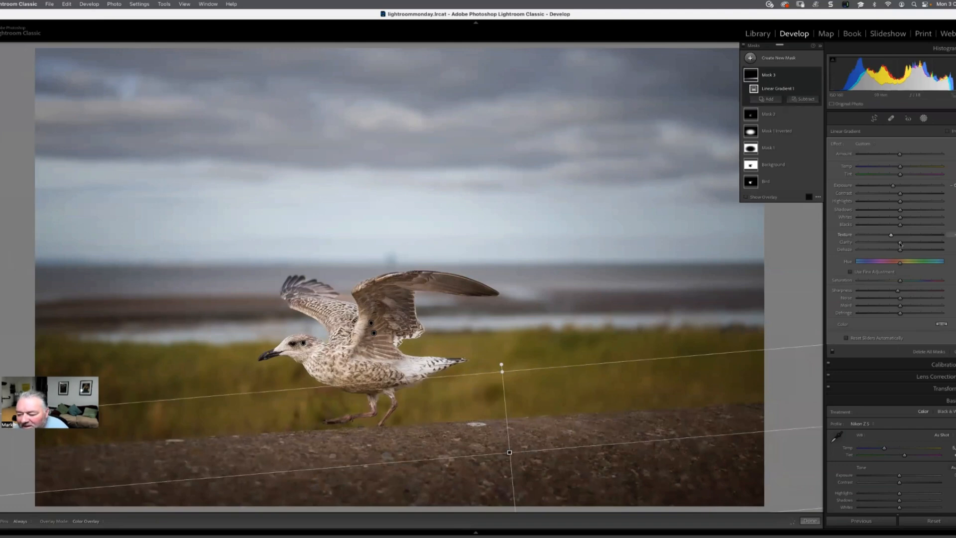
left_click_drag(901, 242, 888, 250)
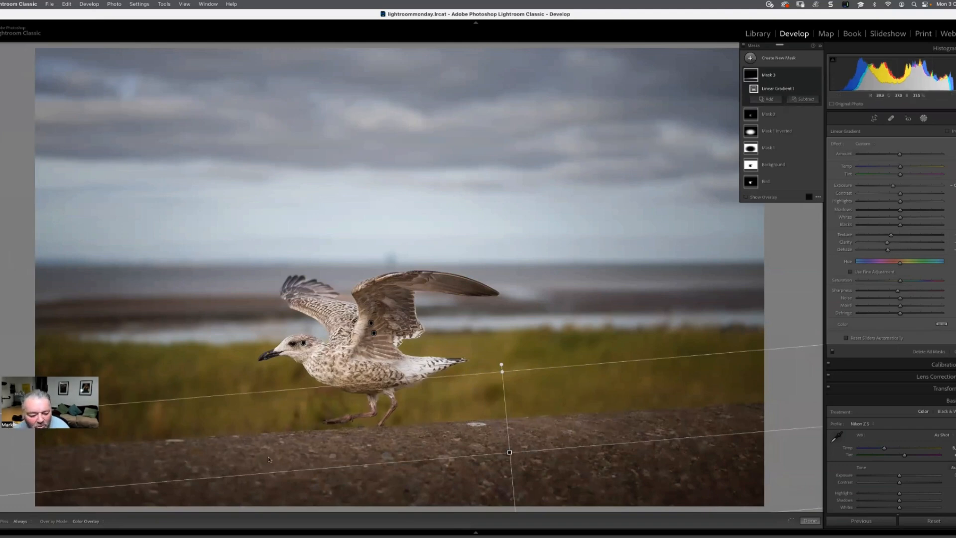
left_click(806, 521)
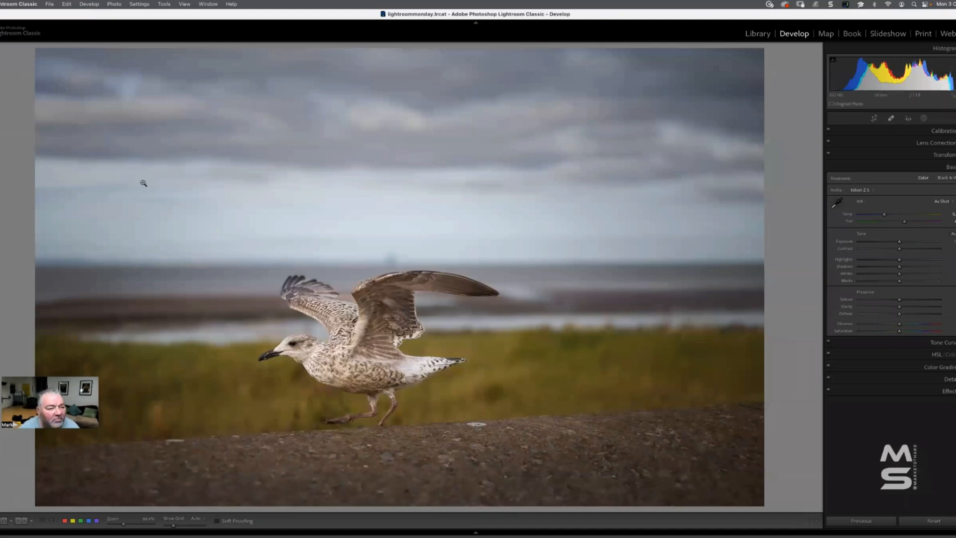
Review the list of Develop module keyboard shortcuts and dismiss it
left_click(224, 4)
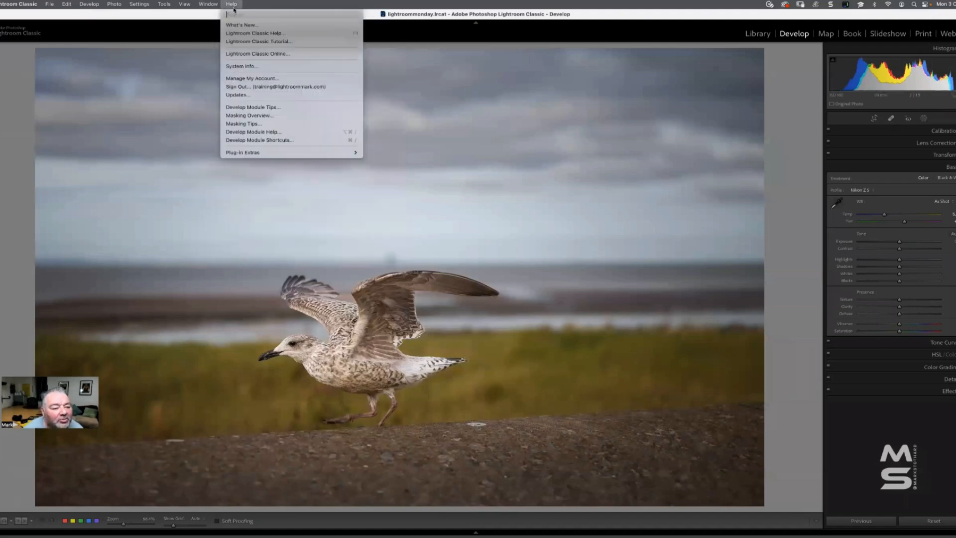
left_click(266, 141)
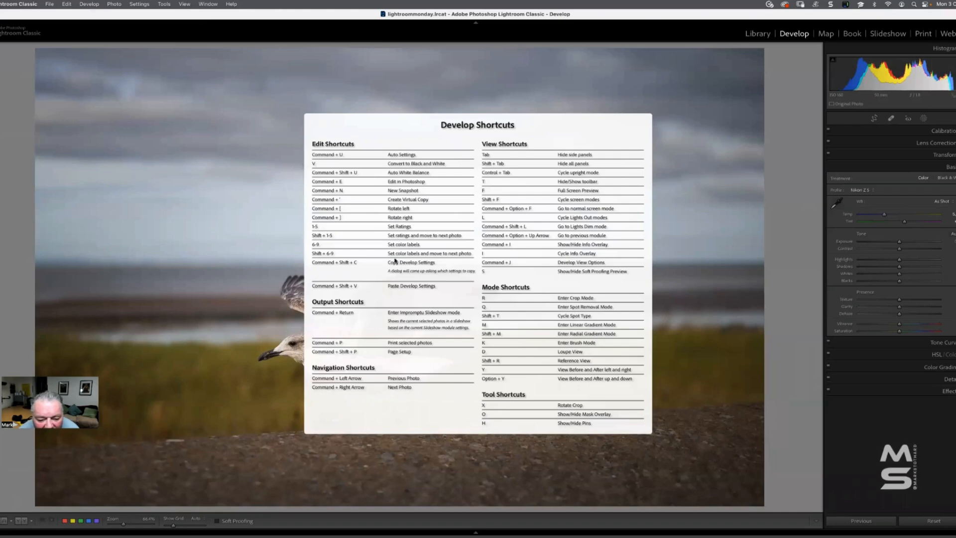
left_click(414, 359)
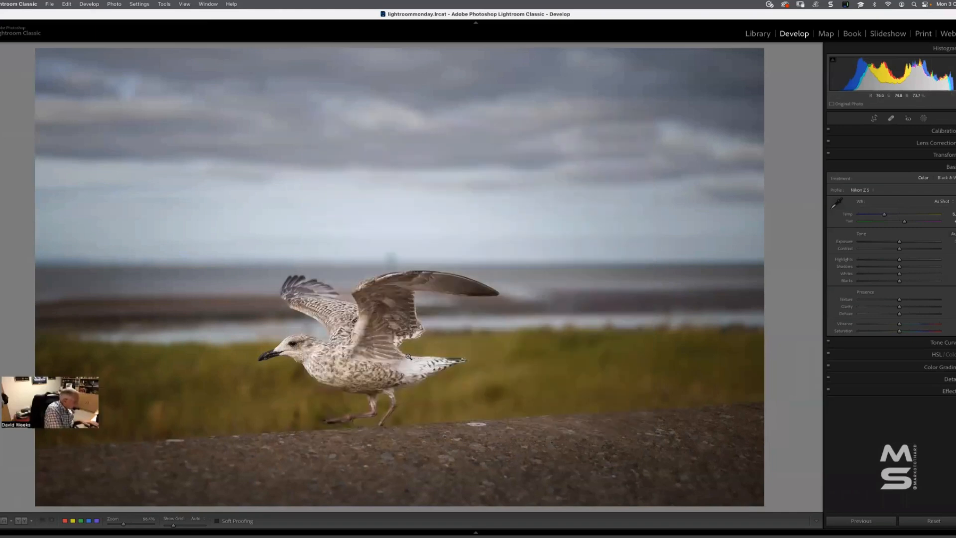
Compare the gull photo before and after side by side with lights out and side panels hidden, and return to the normal single view
key("y")
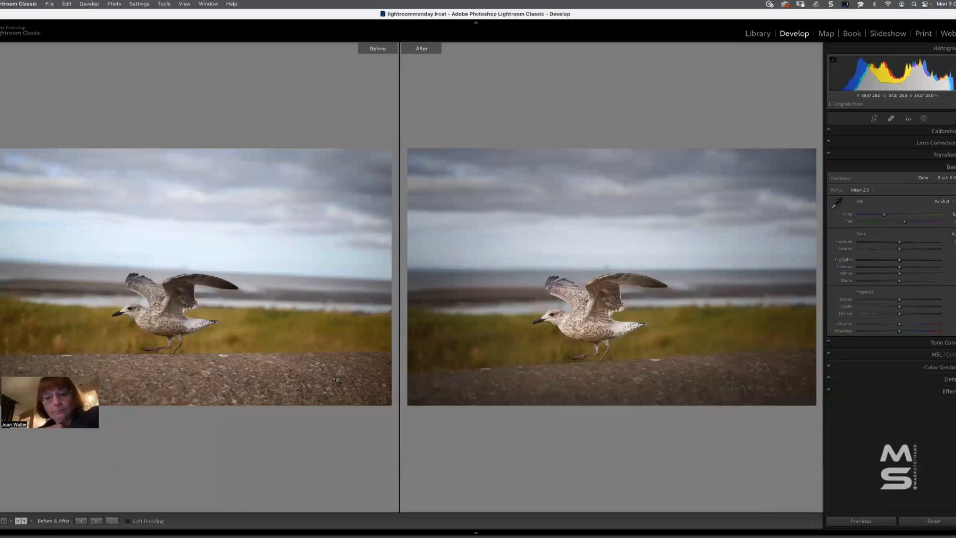
key("l")
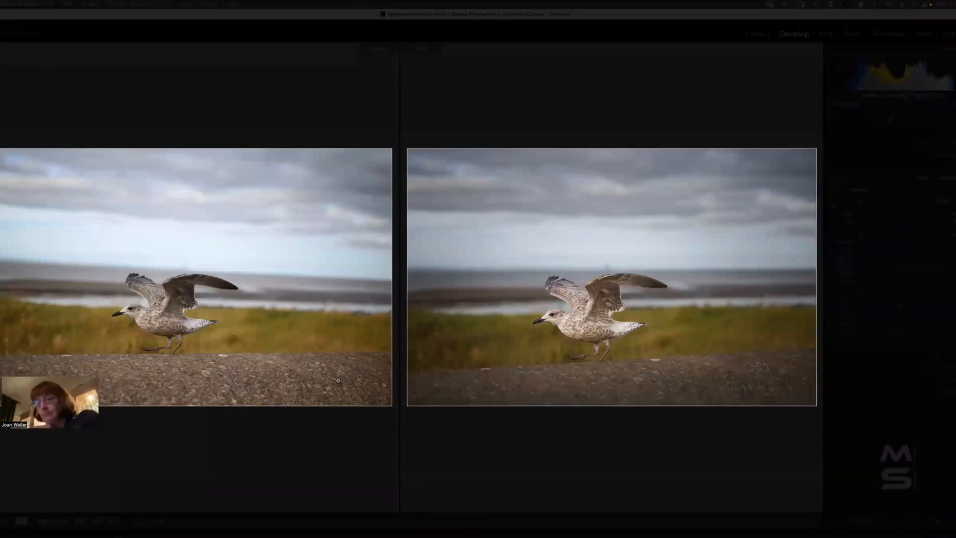
key("F7")
key("Tab")
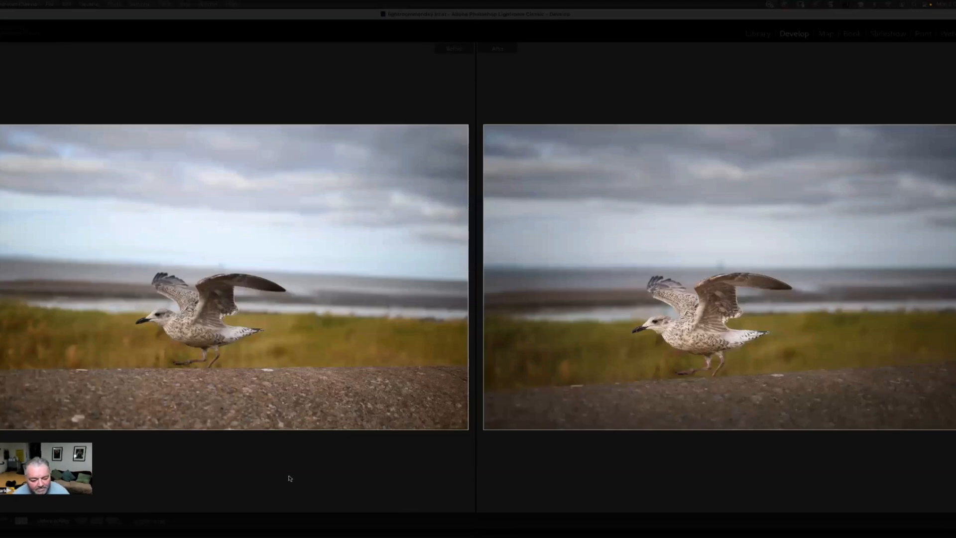
key("l")
key("l")
key("l")
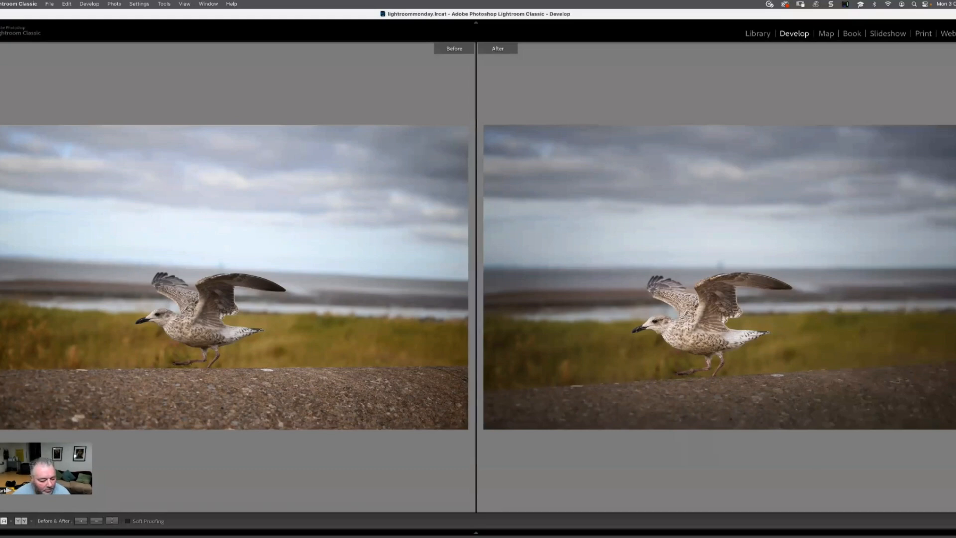
key("y")
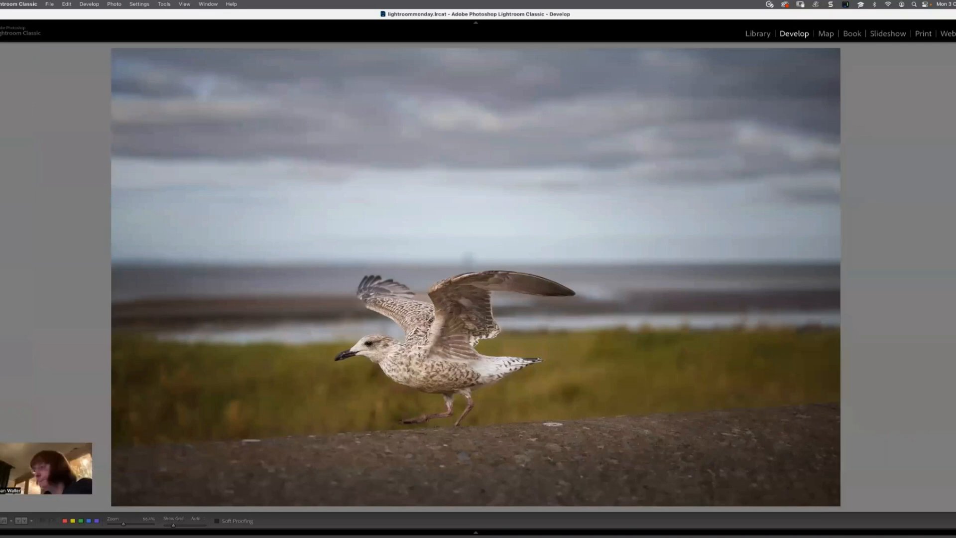
key("backslash")
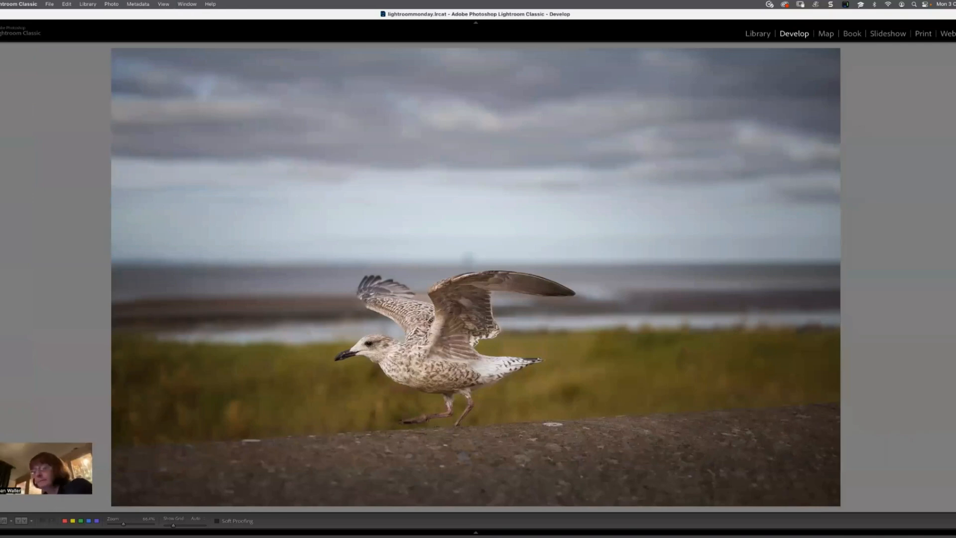
Browse the library grid, viewing the locomotive photo and the last gull photo enlarged, and return to the grid
key("g")
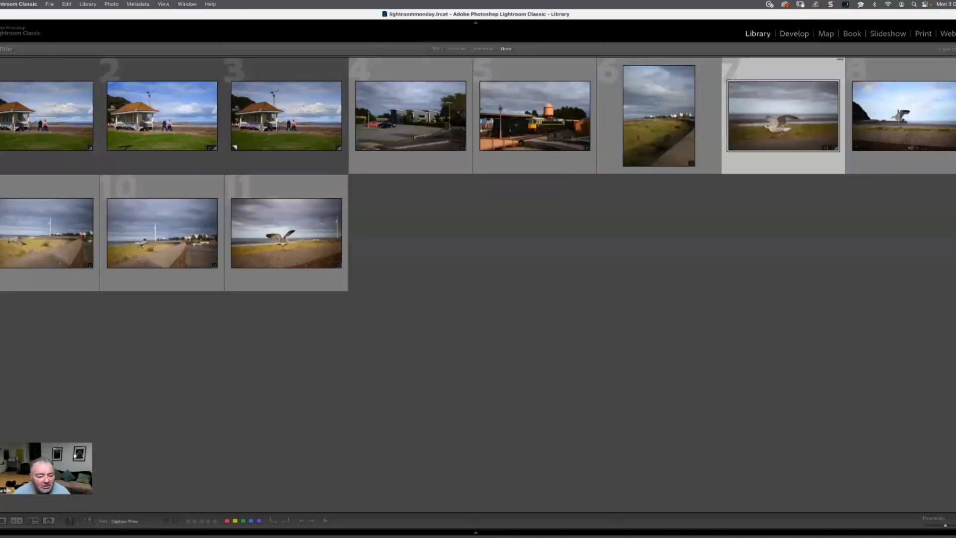
key("super+d")
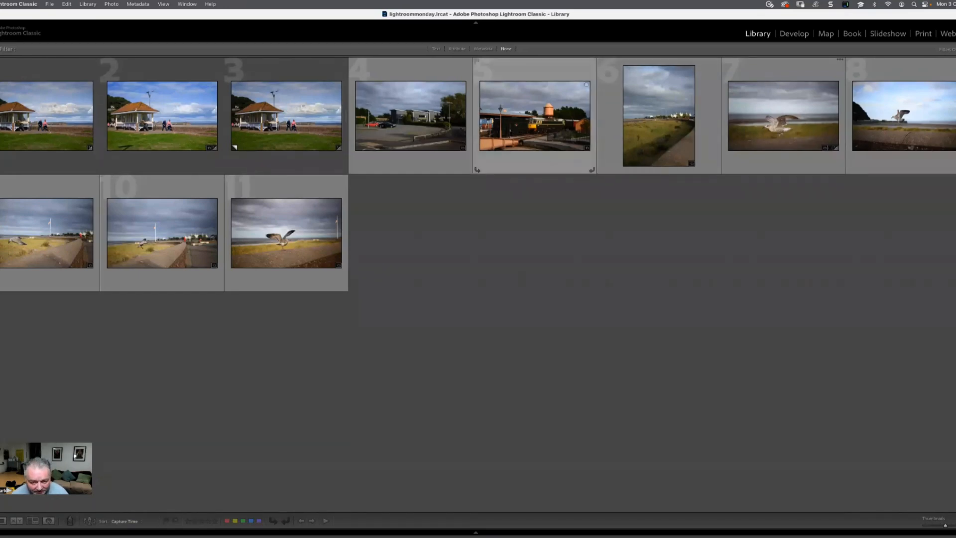
double_click(535, 115)
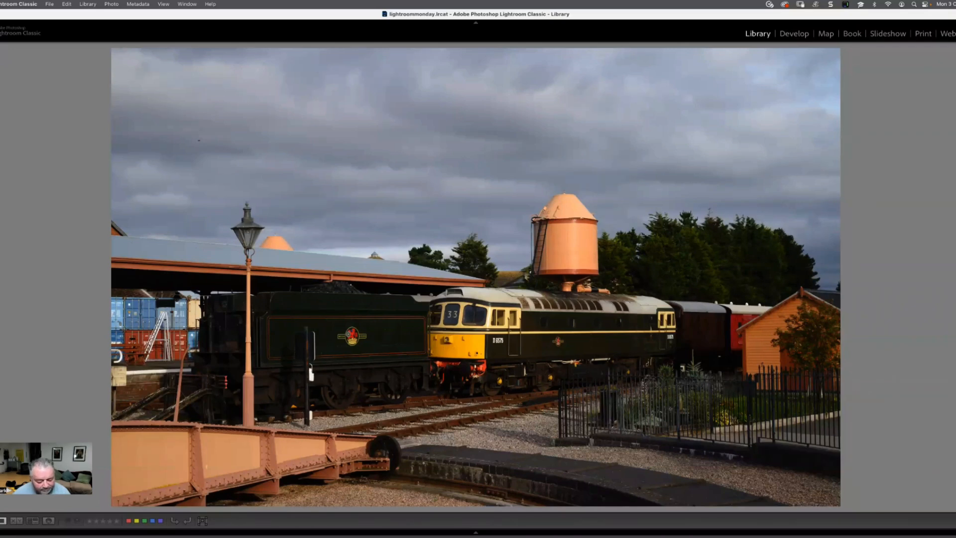
key("g")
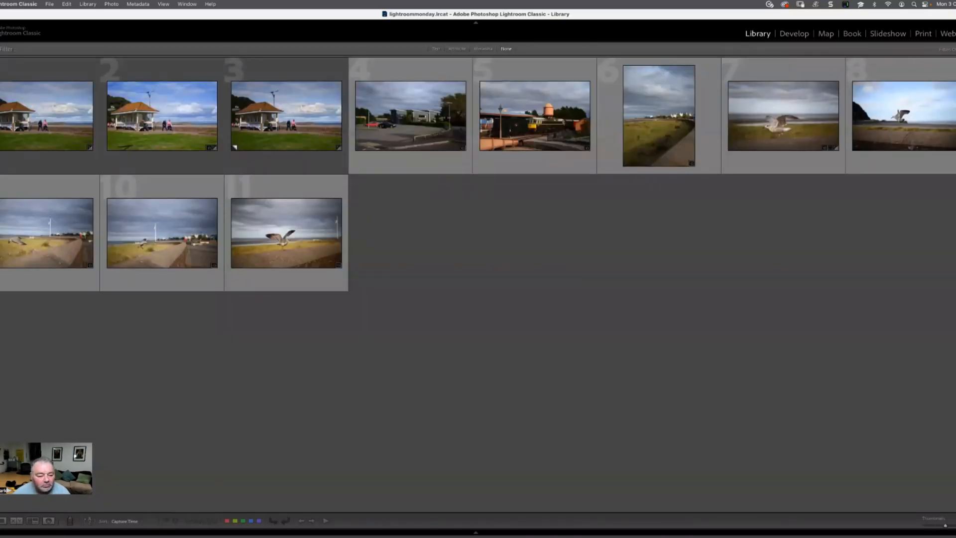
key("e")
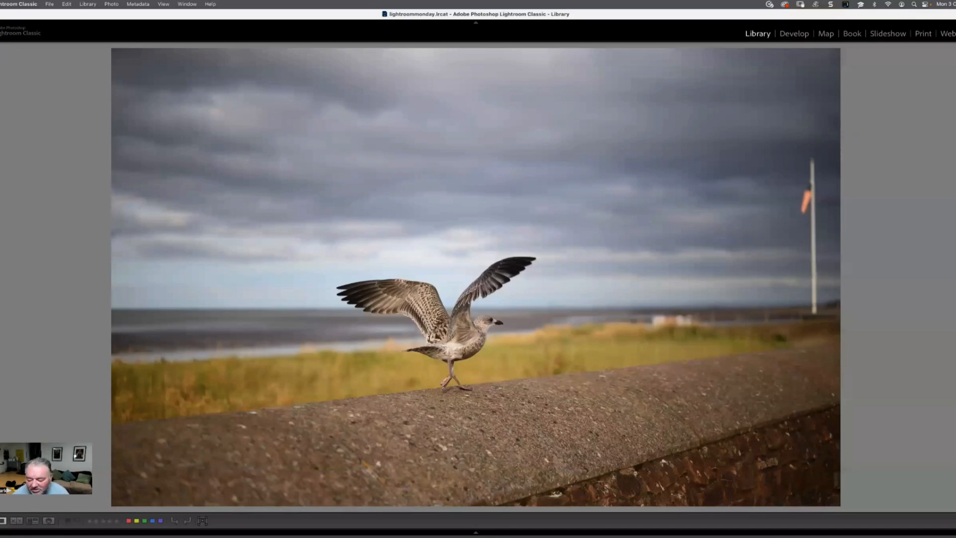
key("g")
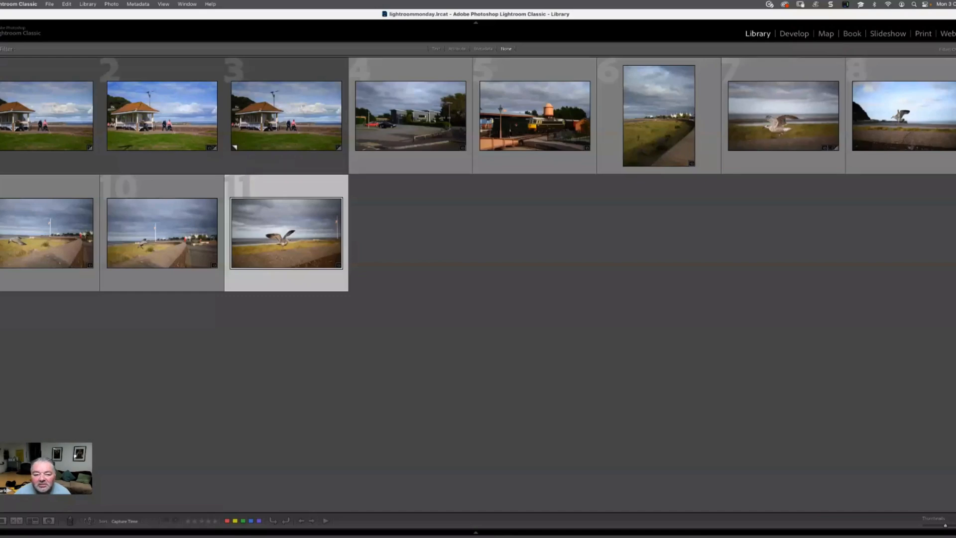
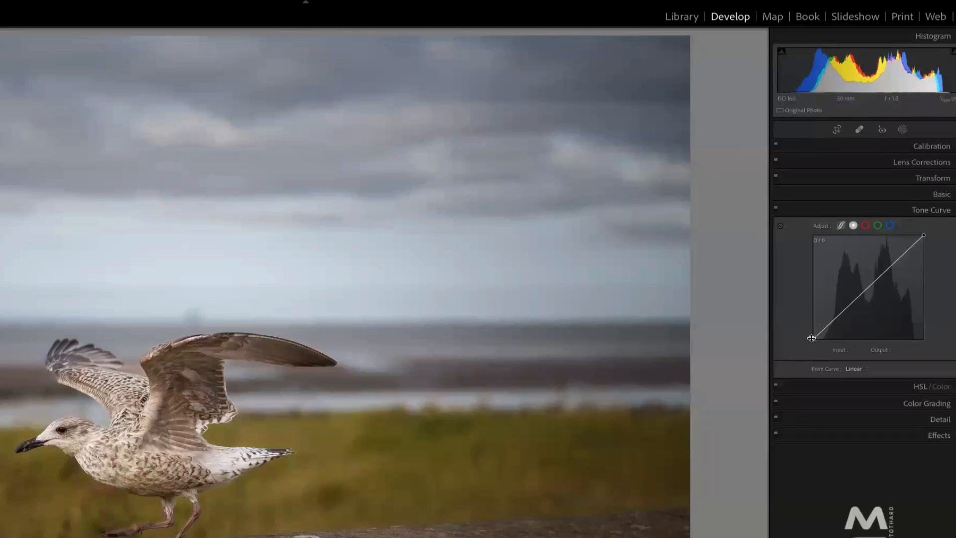
Set the gull photo's tone curve black point to output 2 and its white point to input 220, output 255
left_click_drag(811, 339, 811, 338)
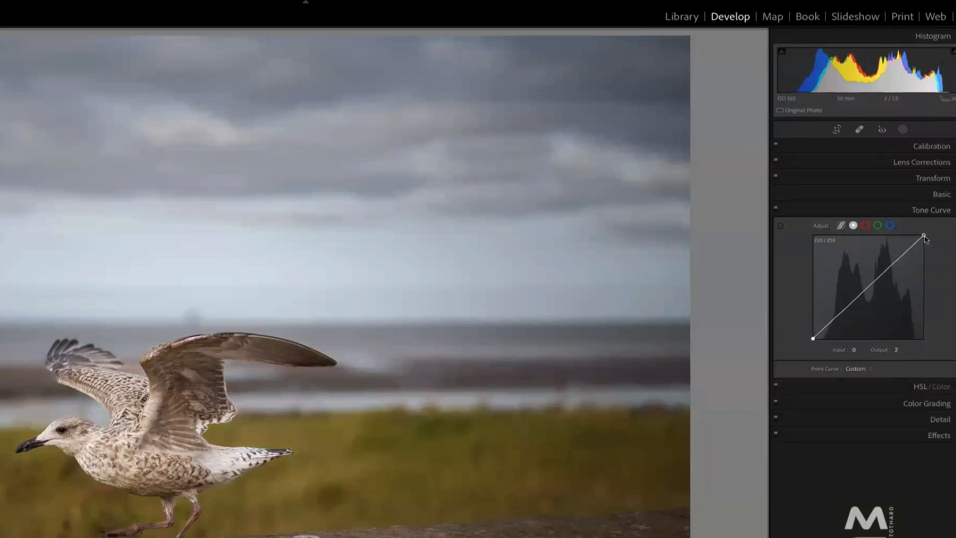
mouse_move(924, 236)
left_mouse_down()
mouse_move(920, 255)
mouse_move(911, 235)
mouse_move(924, 236)
left_mouse_up()
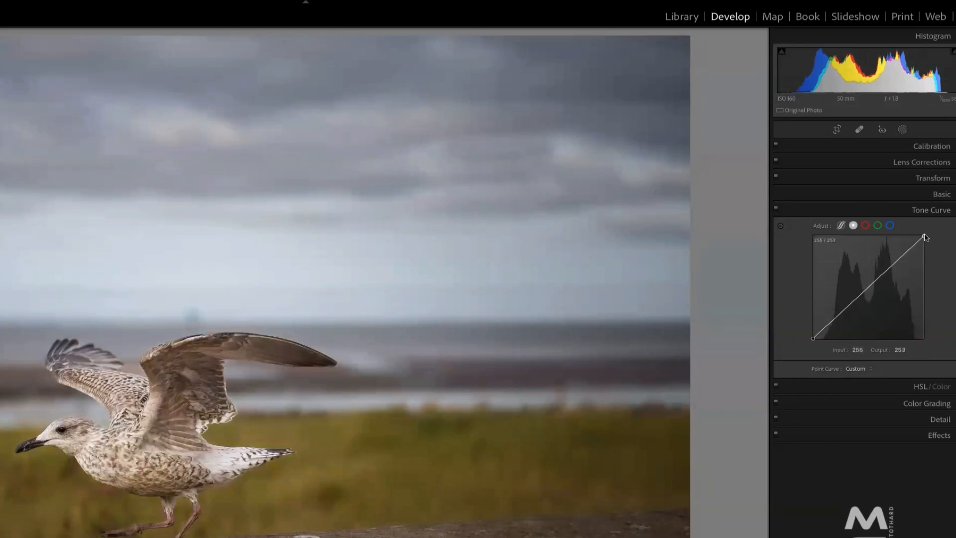
left_click_drag(924, 237, 914, 235)
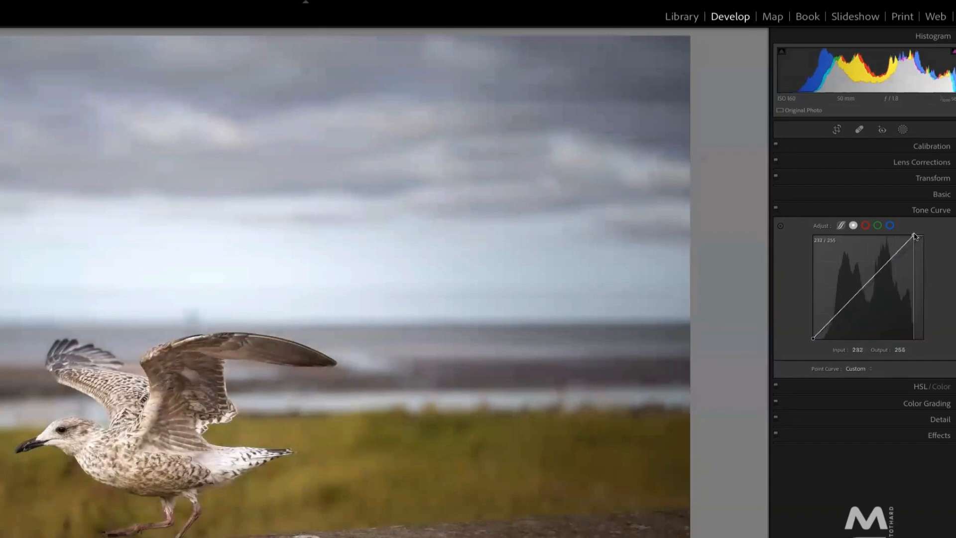
left_click(860, 352)
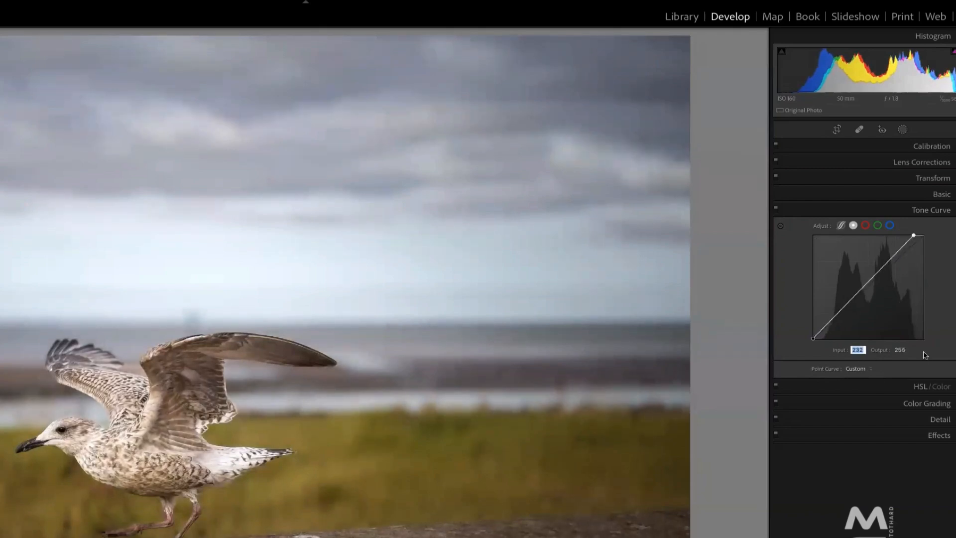
type("220")
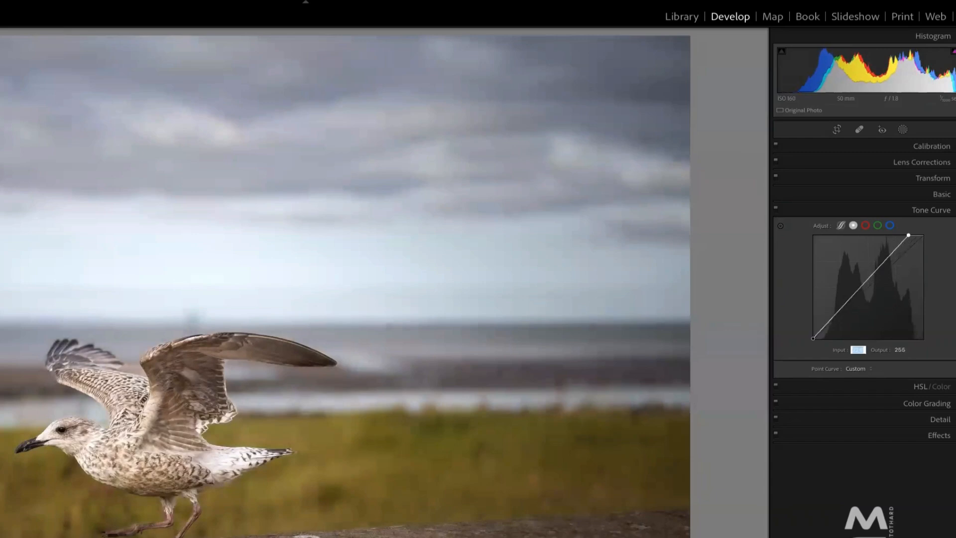
key("Return")
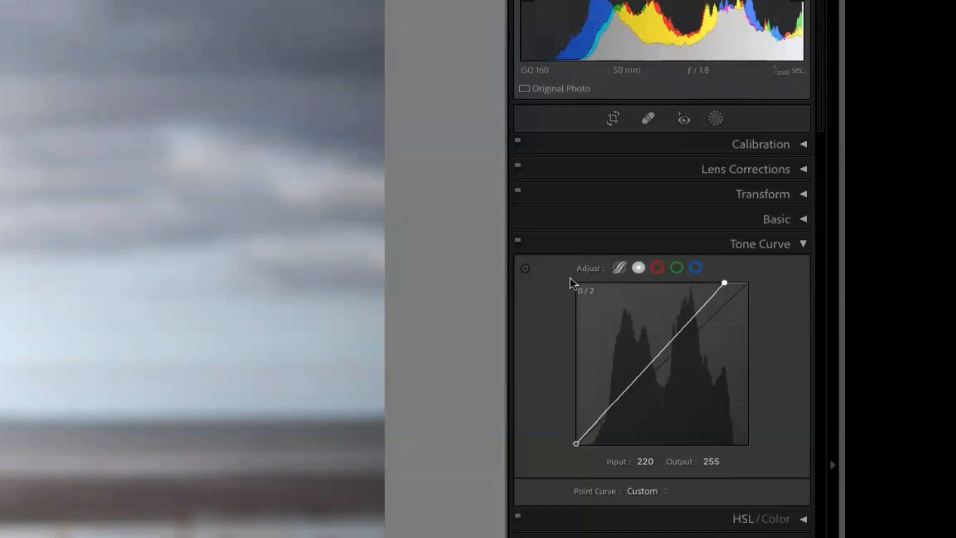
Try a targeted tone curve adjustment on the stone wall's tones, and undo it
left_click(526, 268)
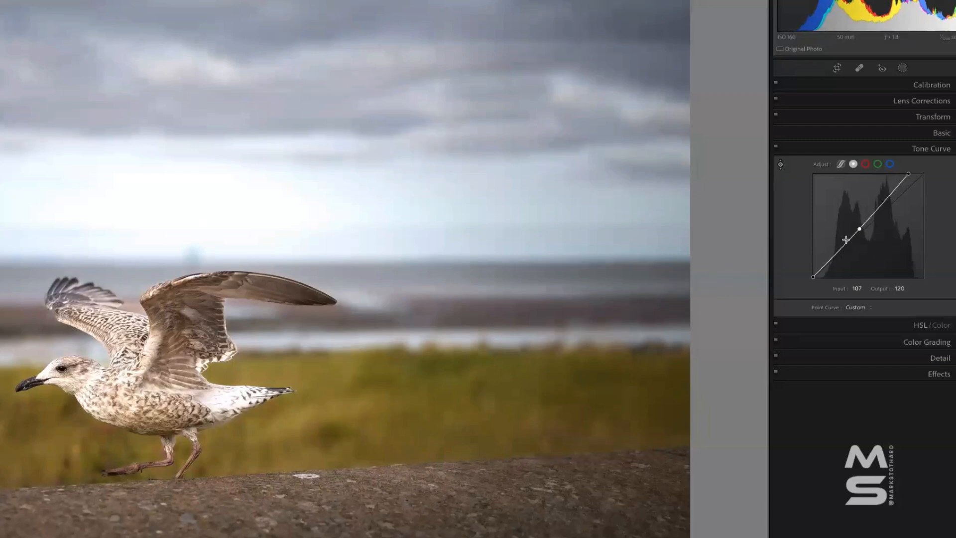
left_click(859, 227)
left_click_drag(216, 497, 249, 459)
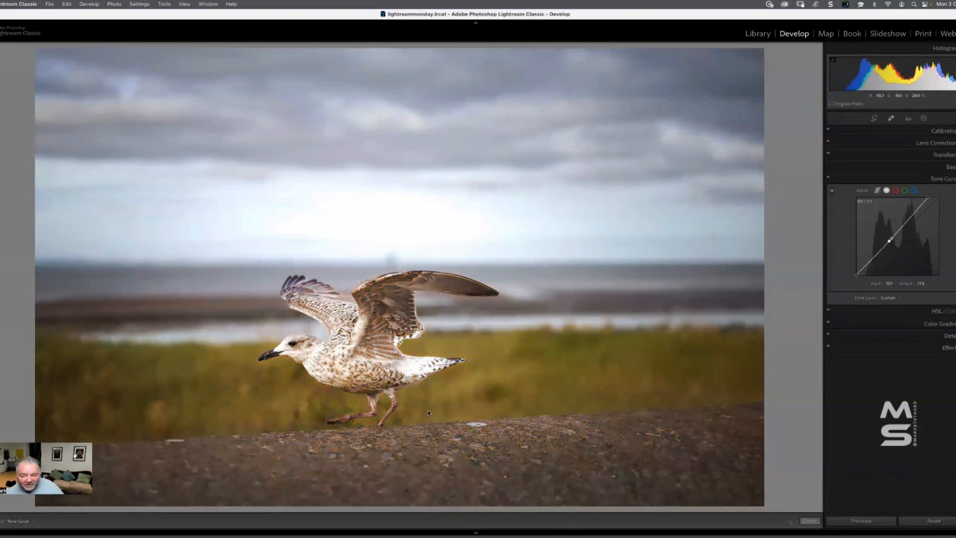
key("super+z")
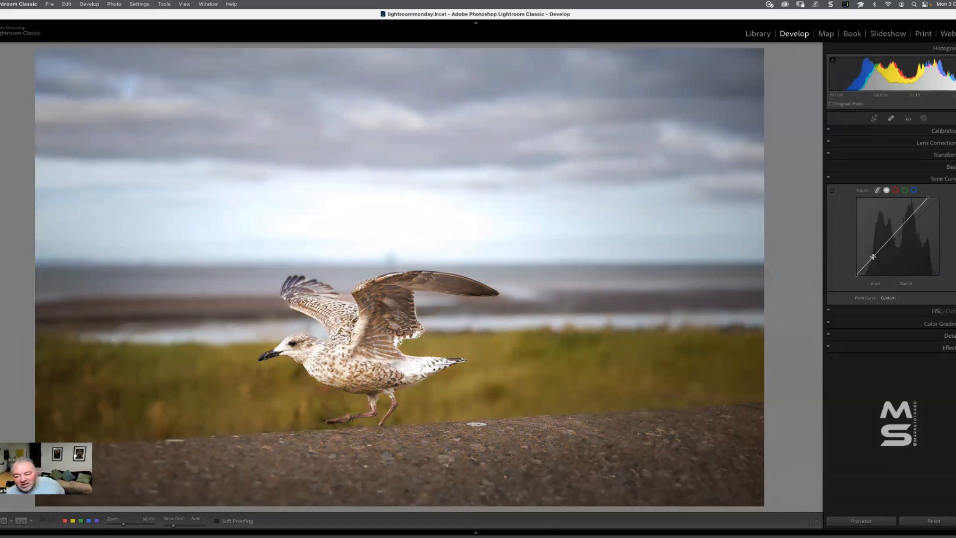
Lower the tone curve's shadows with a point at about input 67, output 63, and compare the photo before and after
left_click_drag(874, 254, 875, 260)
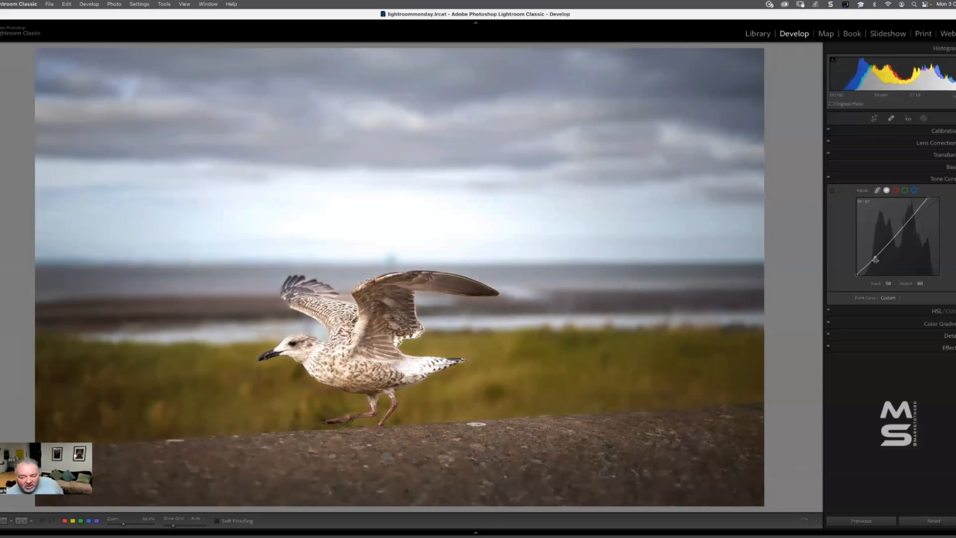
mouse_move(876, 259)
left_mouse_down()
mouse_move(882, 246)
mouse_move(878, 258)
left_mouse_up()
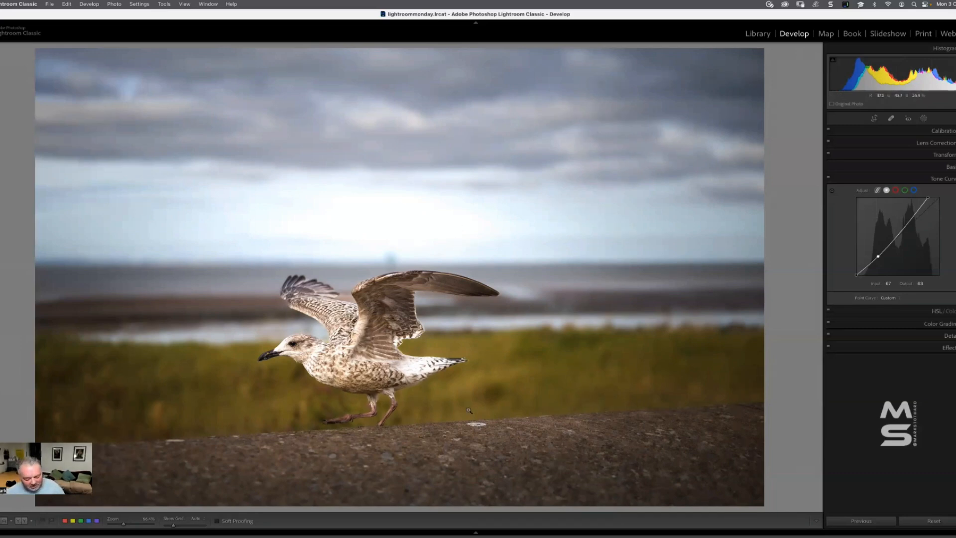
key("y")
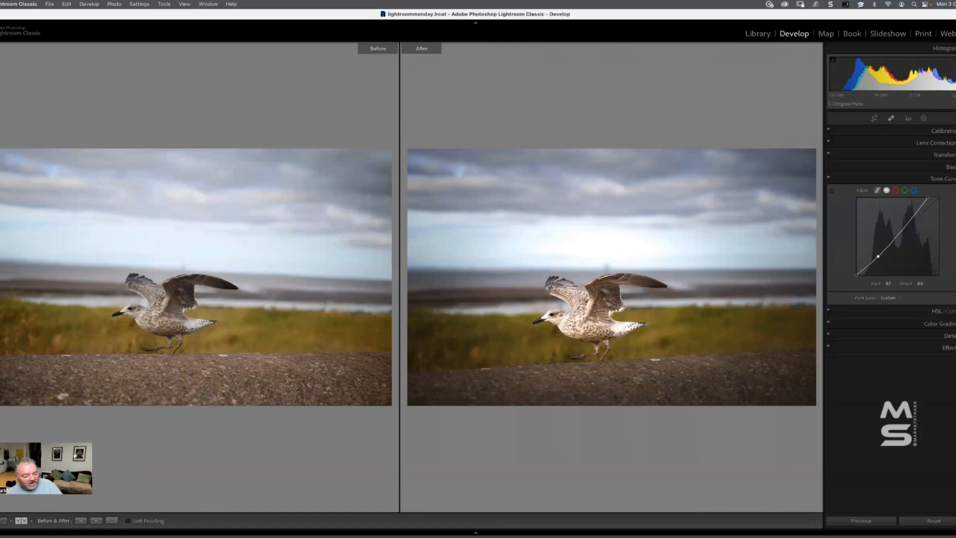
key("y")
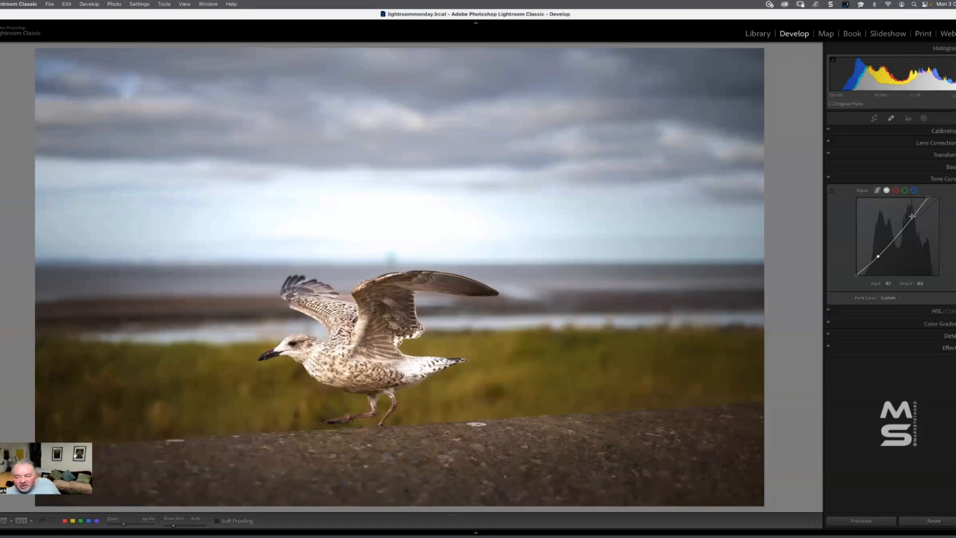
Add a highlight point to the tone curve at about input 181, output 204
left_click_drag(914, 215, 915, 214)
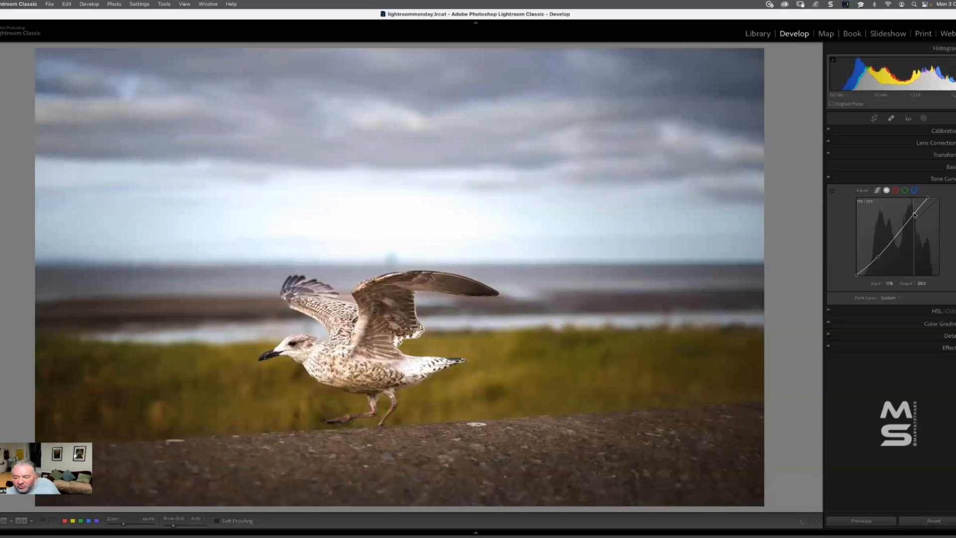
left_click_drag(915, 215, 915, 213)
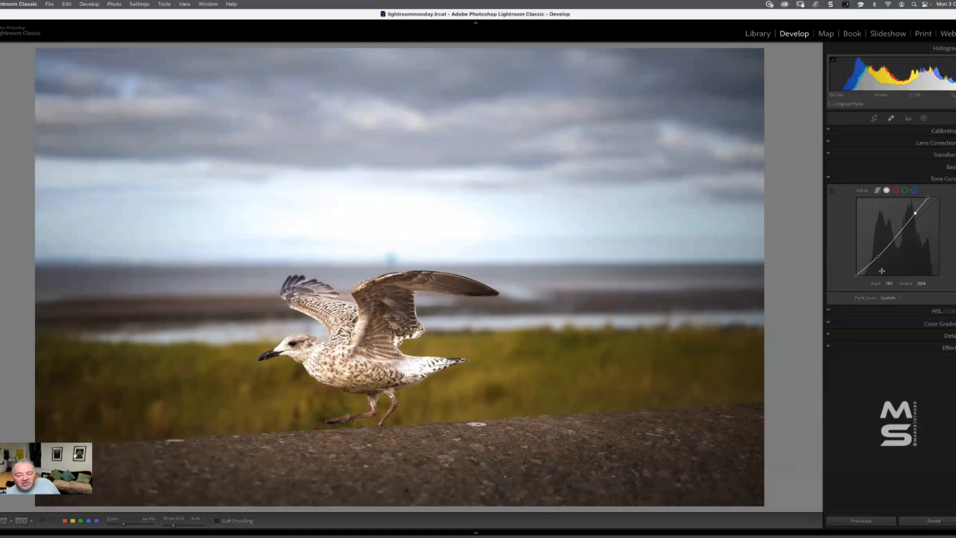
Lower the tone curve's shadow point to about input 64, output 60, and add a midtone point at about input 116, output 132
mouse_move(876, 256)
left_mouse_down()
mouse_move(879, 264)
mouse_move(874, 258)
left_mouse_up()
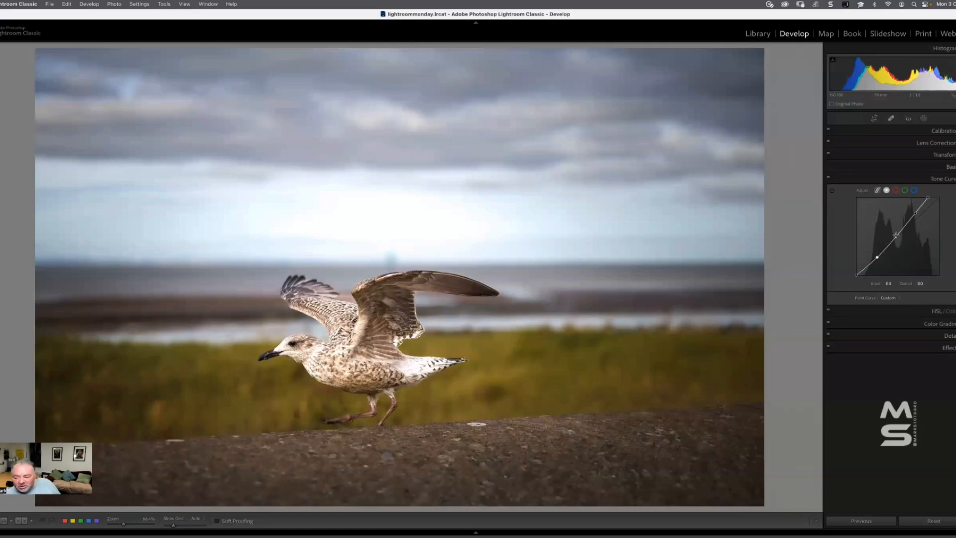
left_click_drag(895, 237, 887, 238)
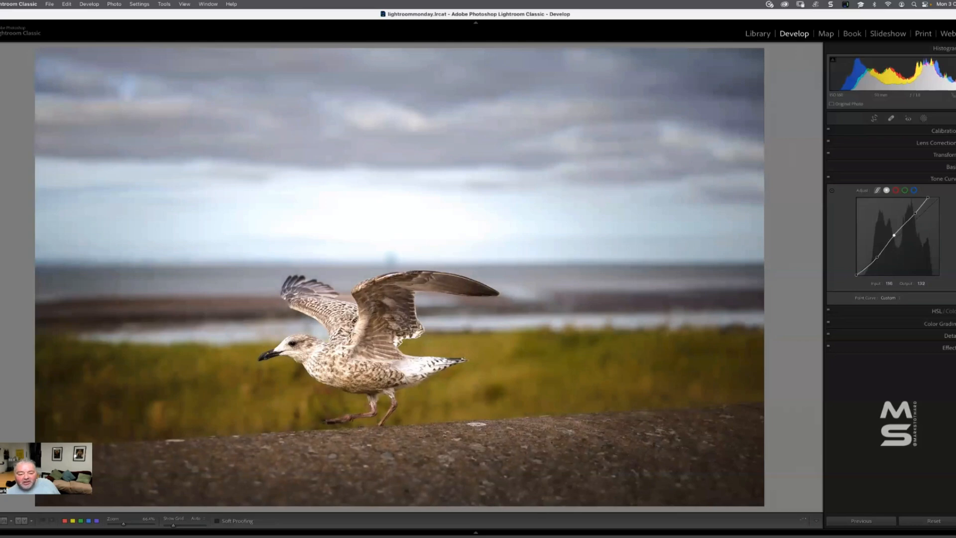
Compare the gull photo before and after side by side with the interface blacked out, and return to the single-photo view with the editing controls shown
mouse_move(636, 530)
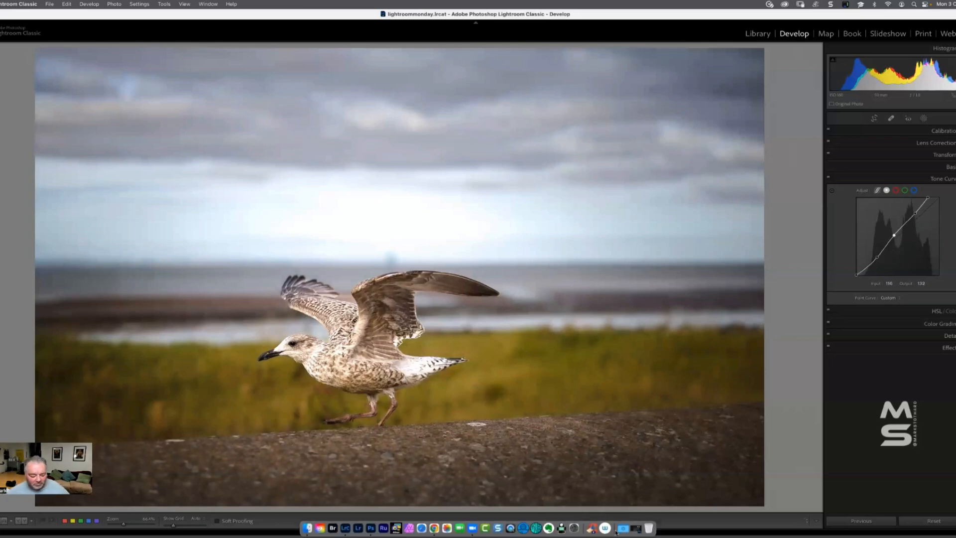
key("y")
key("F7")
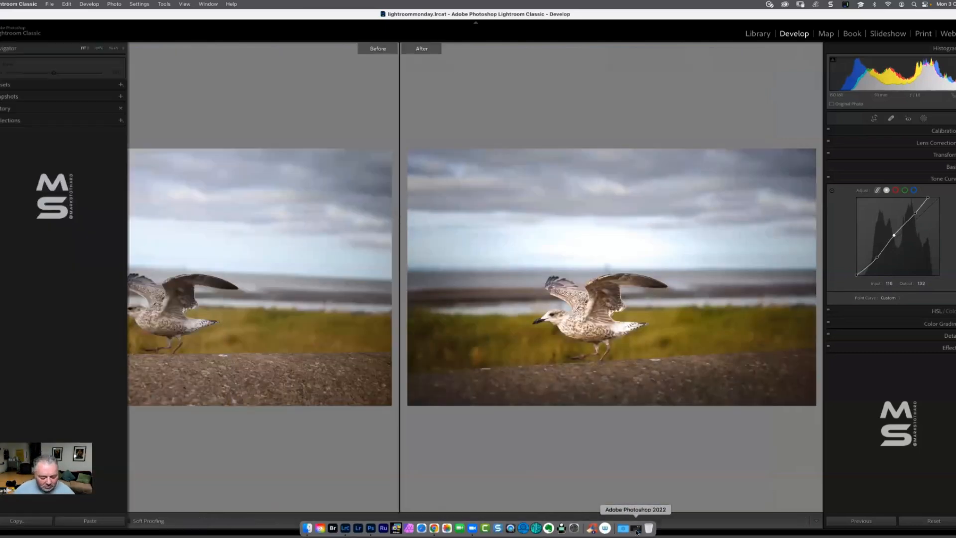
key("l")
key("Tab")
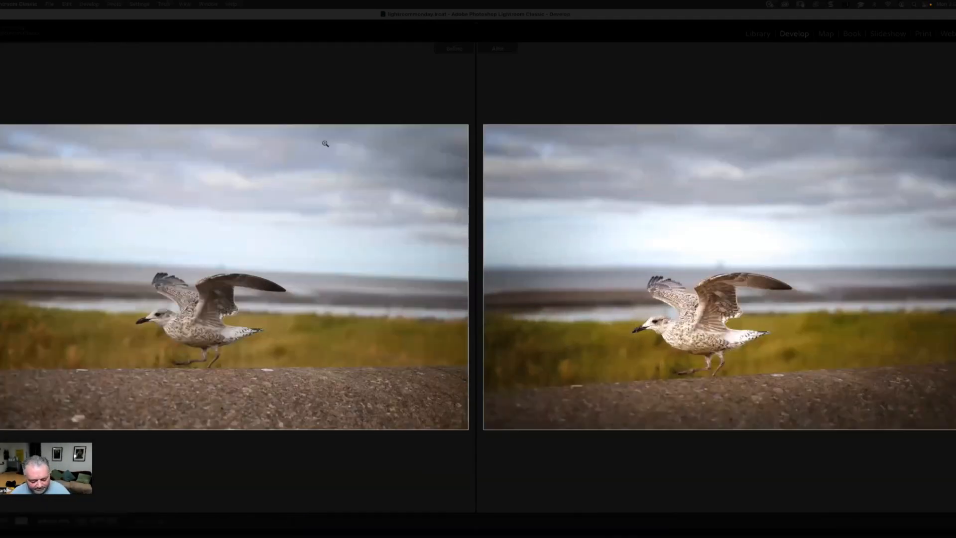
key("l")
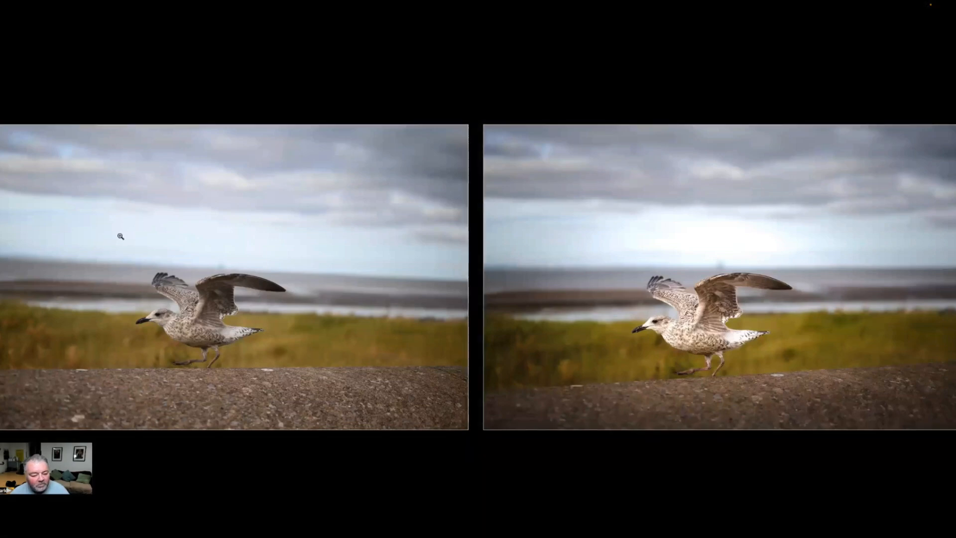
key("l")
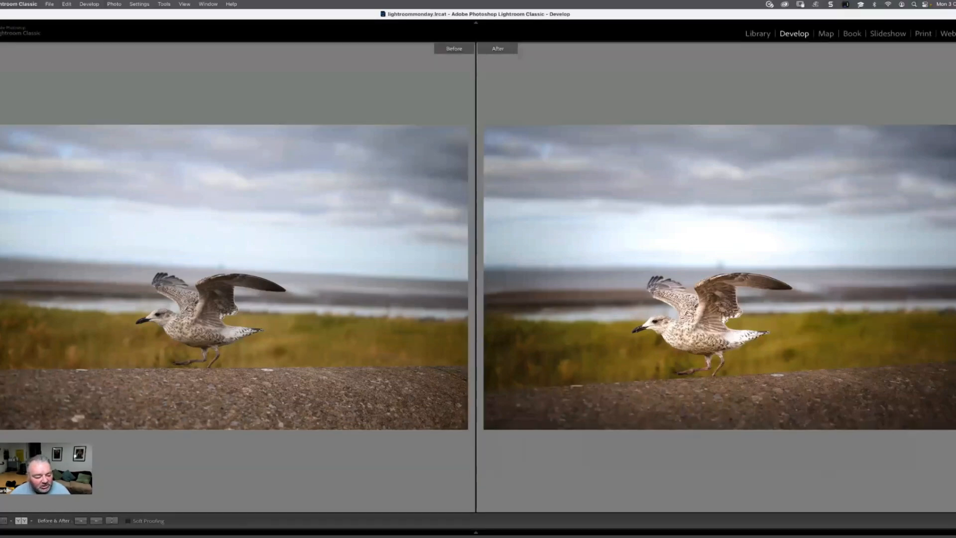
key("y")
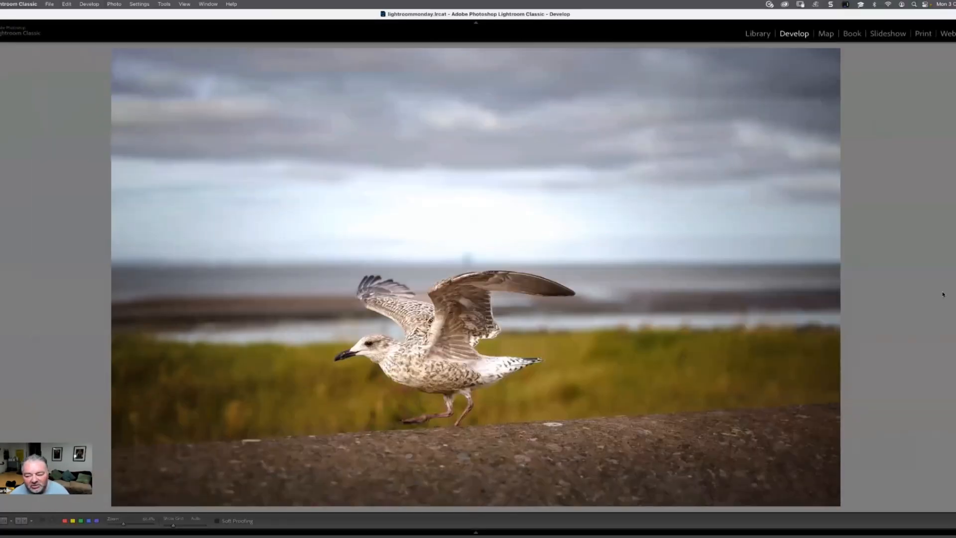
left_click(954, 293)
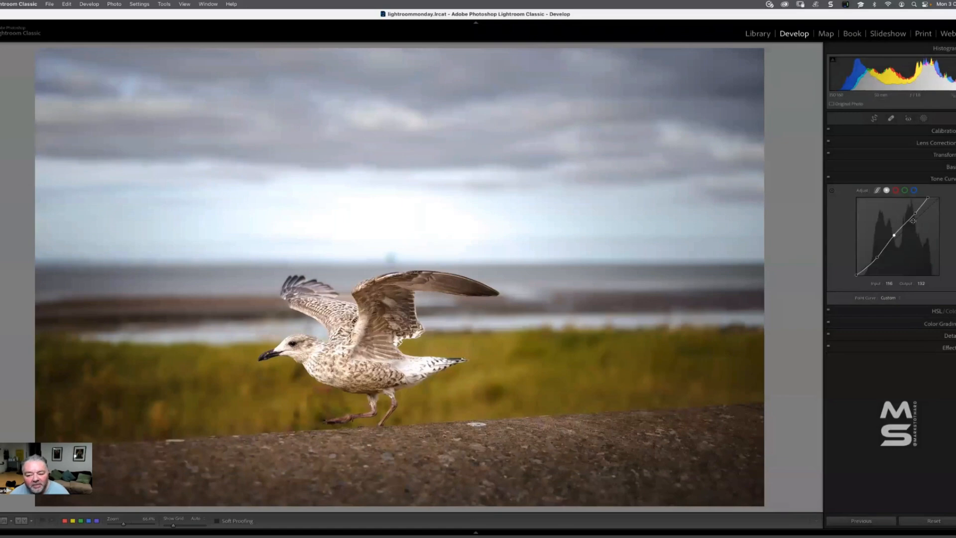